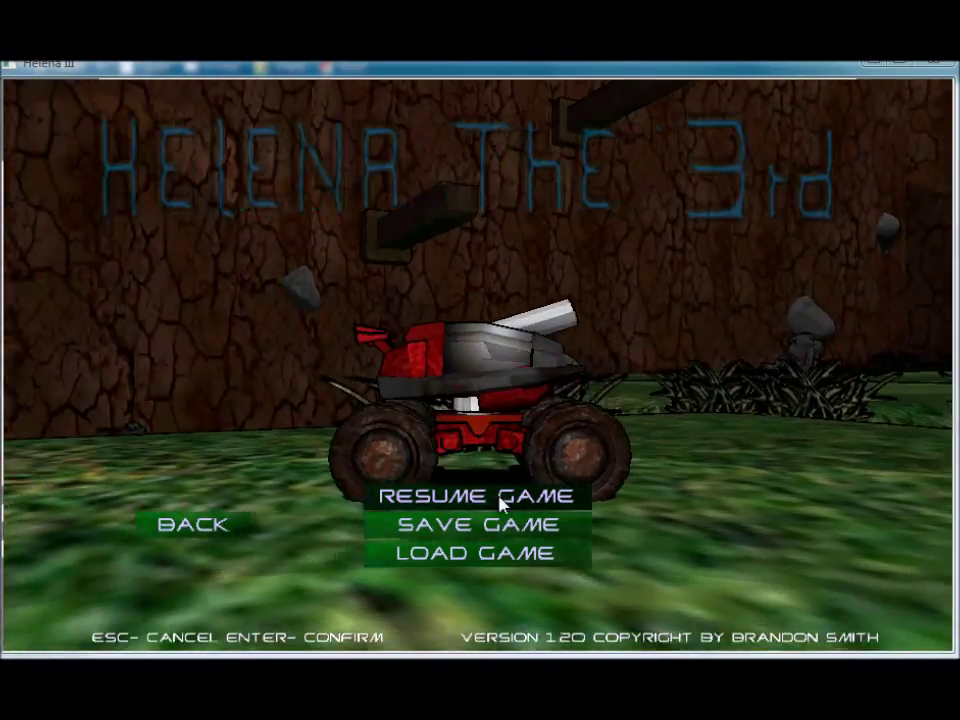
# Resume the game and steer the buggy across the grass toward the rock creatures
pyautogui.click(504, 496)
pyautogui.press('w')
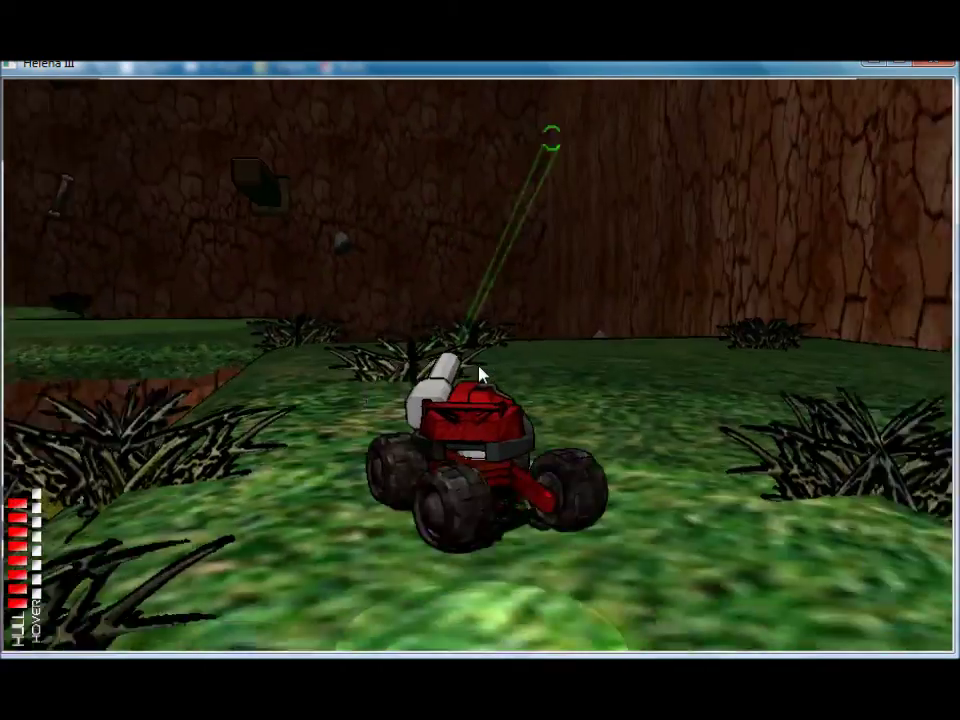
pyautogui.press('w')
pyautogui.press('a')
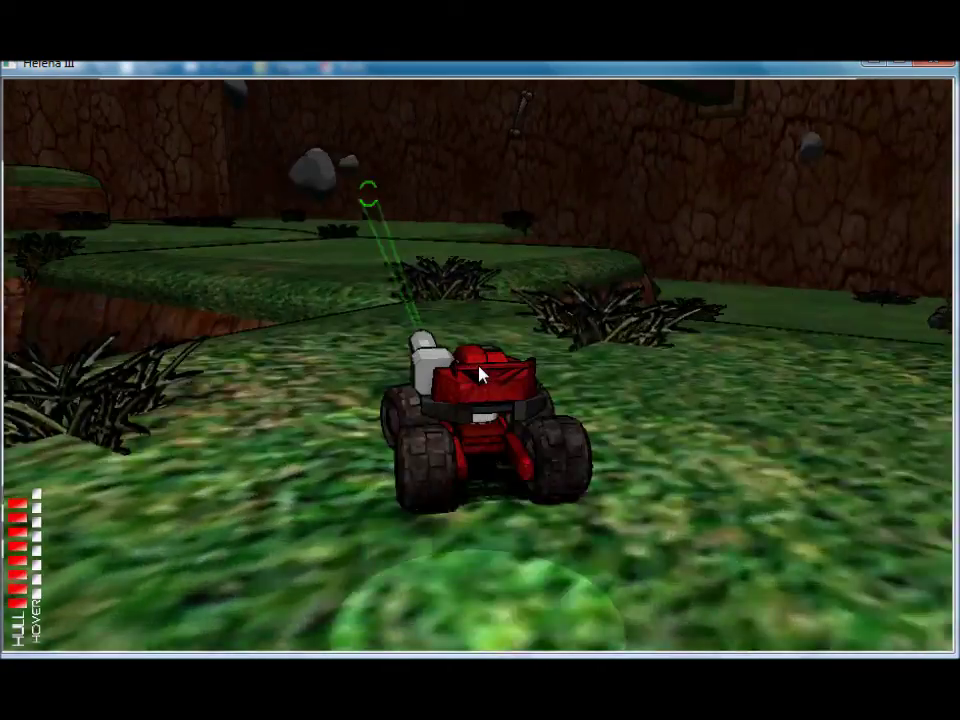
pyautogui.press('w')
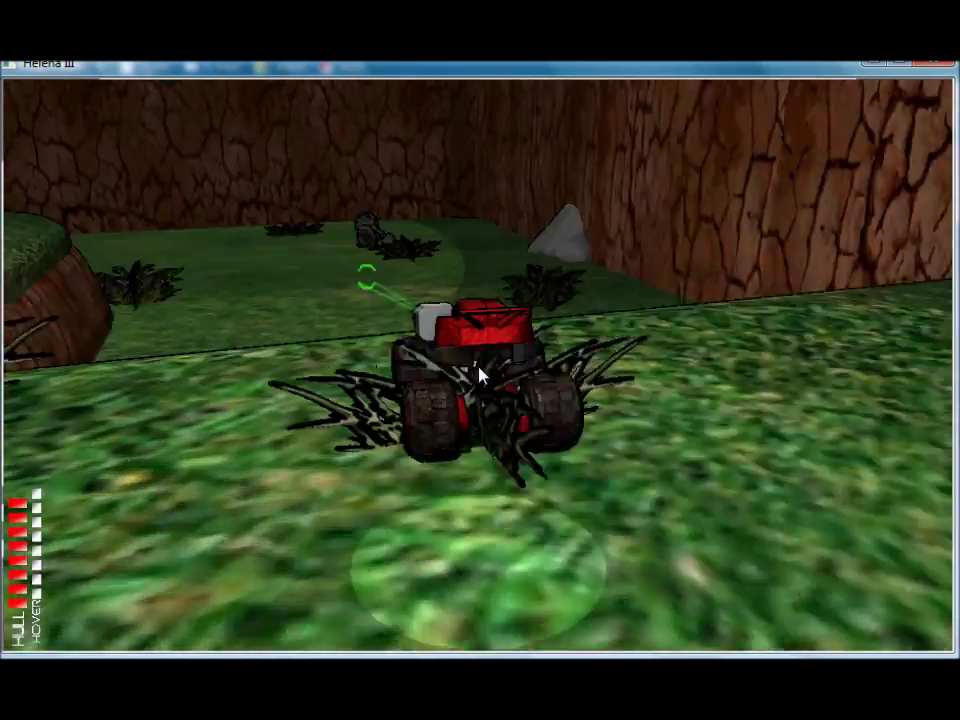
pyautogui.press('w')
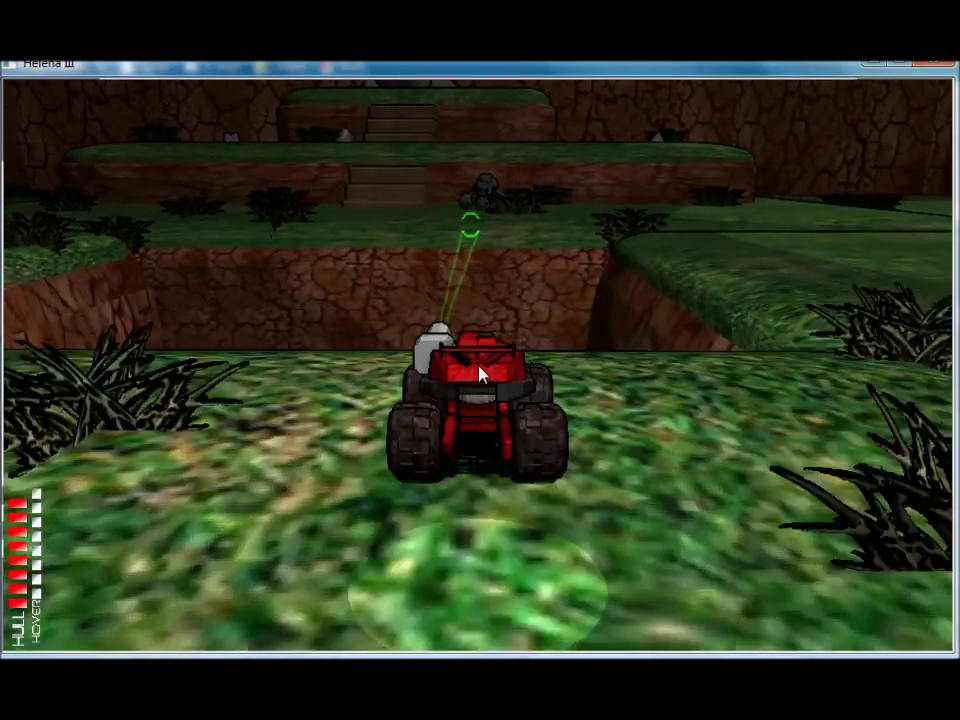
pyautogui.press('w')
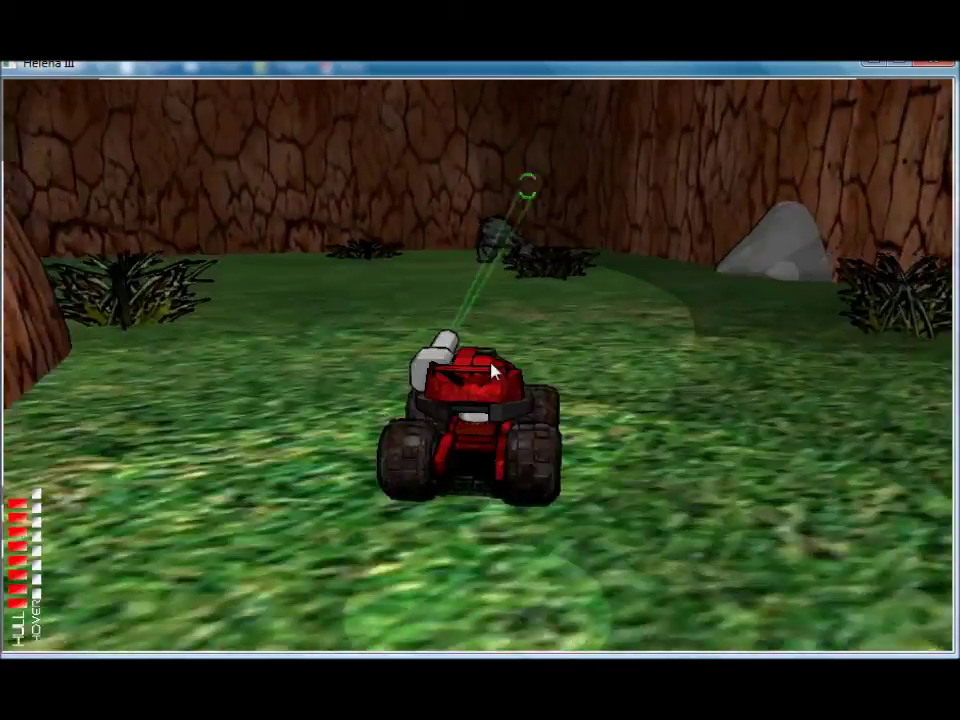
pyautogui.press('w')
# Fire several shots around the rock creature while steering the buggy over the lower grass area
pyautogui.click(476, 373)
pyautogui.click(482, 373)
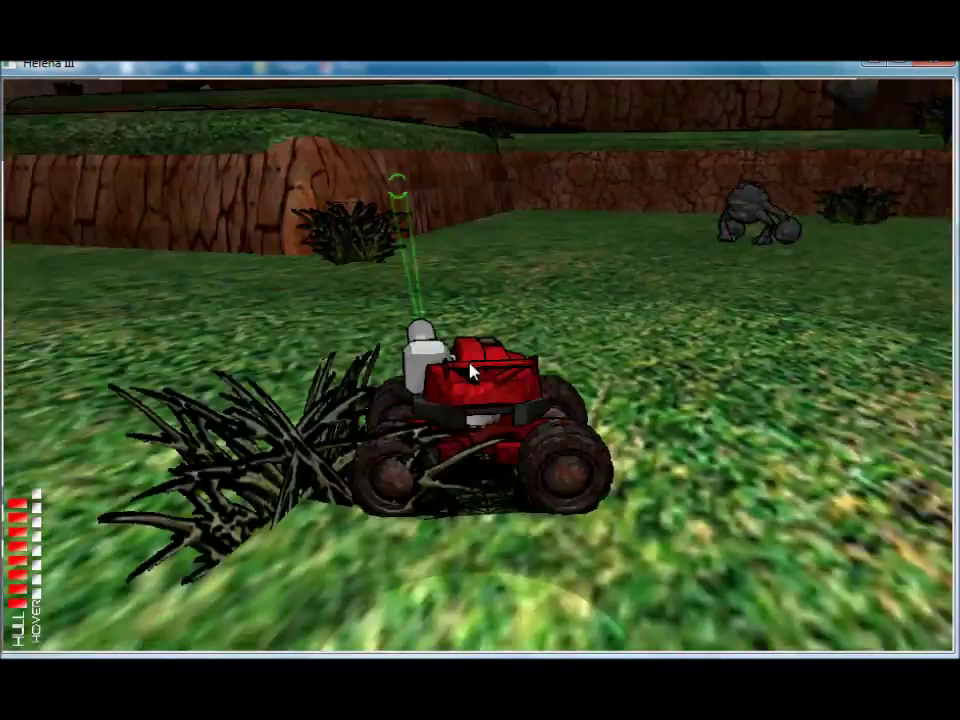
pyautogui.press('w')
pyautogui.click(482, 373)
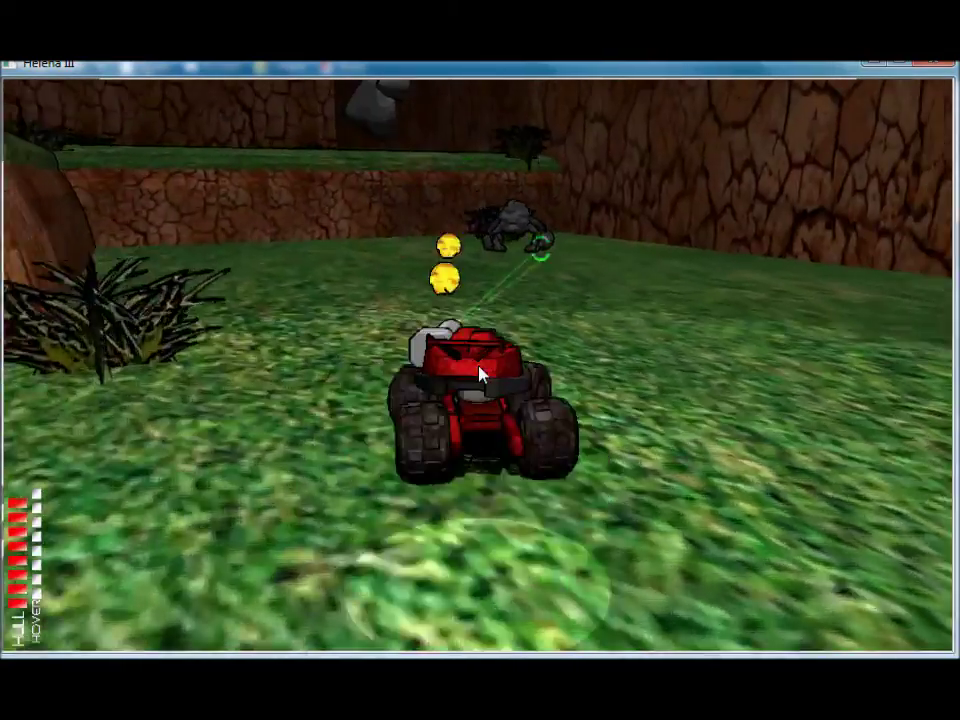
pyautogui.click(480, 374)
pyautogui.press('a')
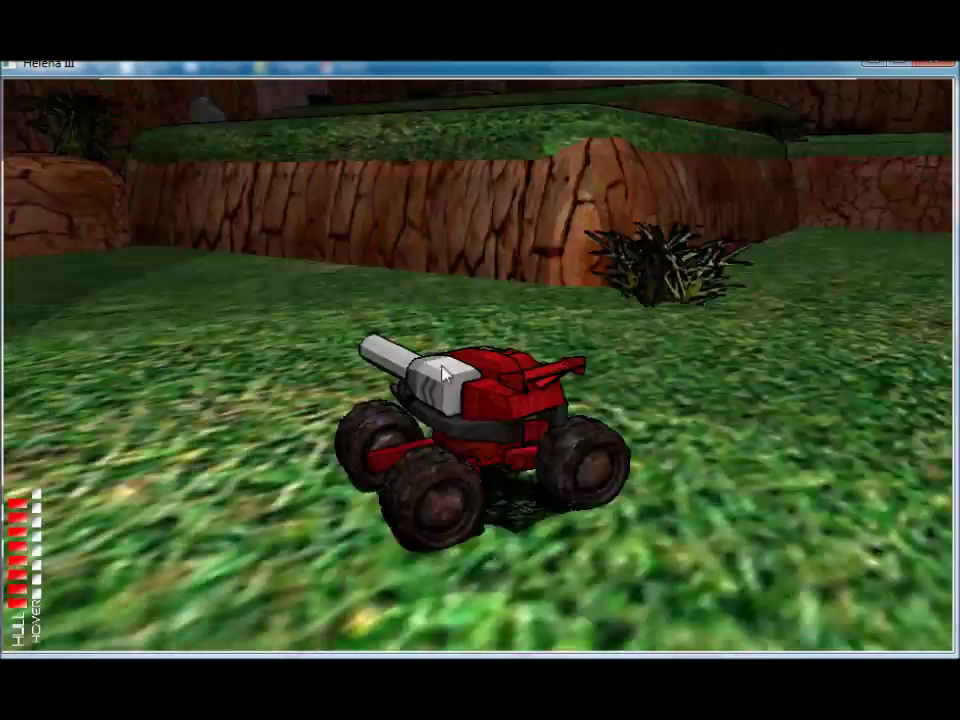
pyautogui.press('d')
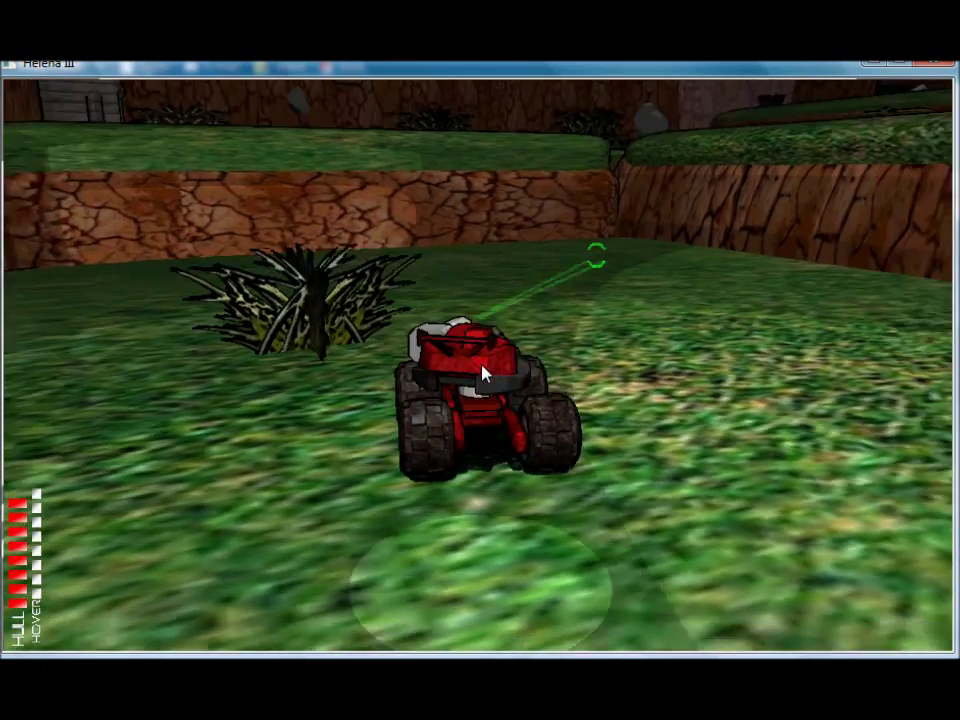
# Switch to the level editor and select the raised grass platform beside the back wall
pyautogui.press('Tab')
pyautogui.scroll(-5, 480, 374)
pyautogui.press('d')
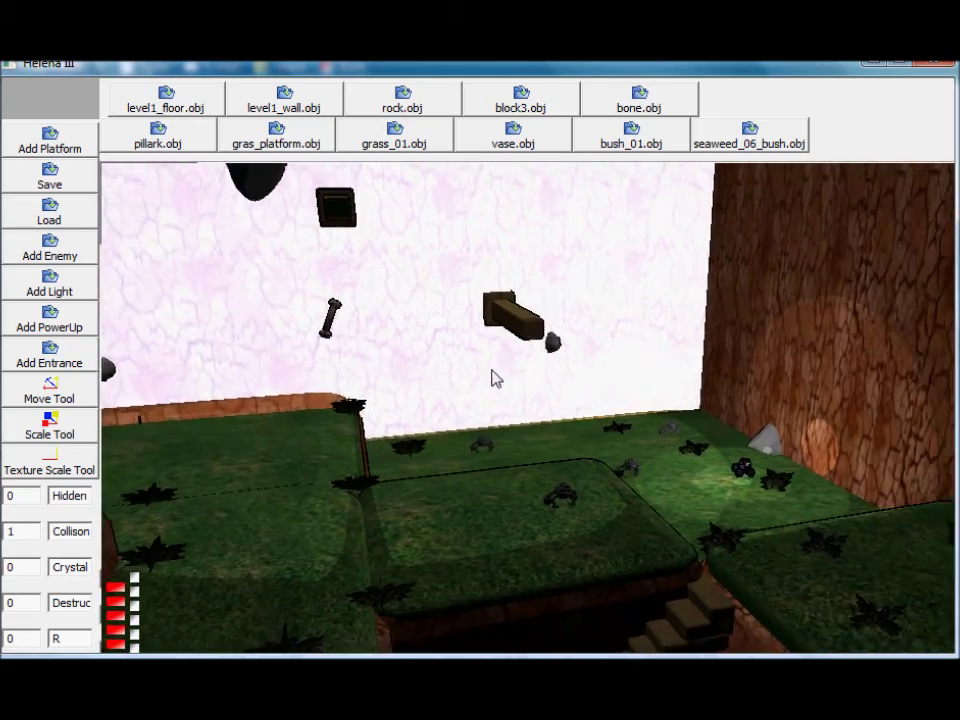
pyautogui.press('a')
pyautogui.click(501, 429)
pyautogui.scroll(2, 540, 438)
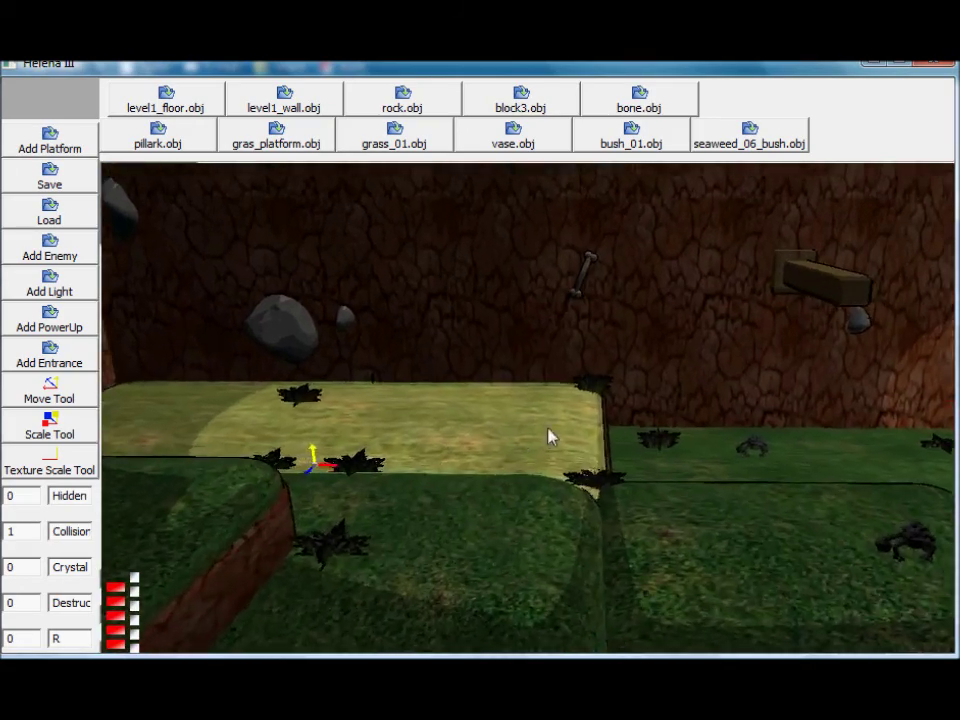
pyautogui.press('d')
pyautogui.click(580, 436)
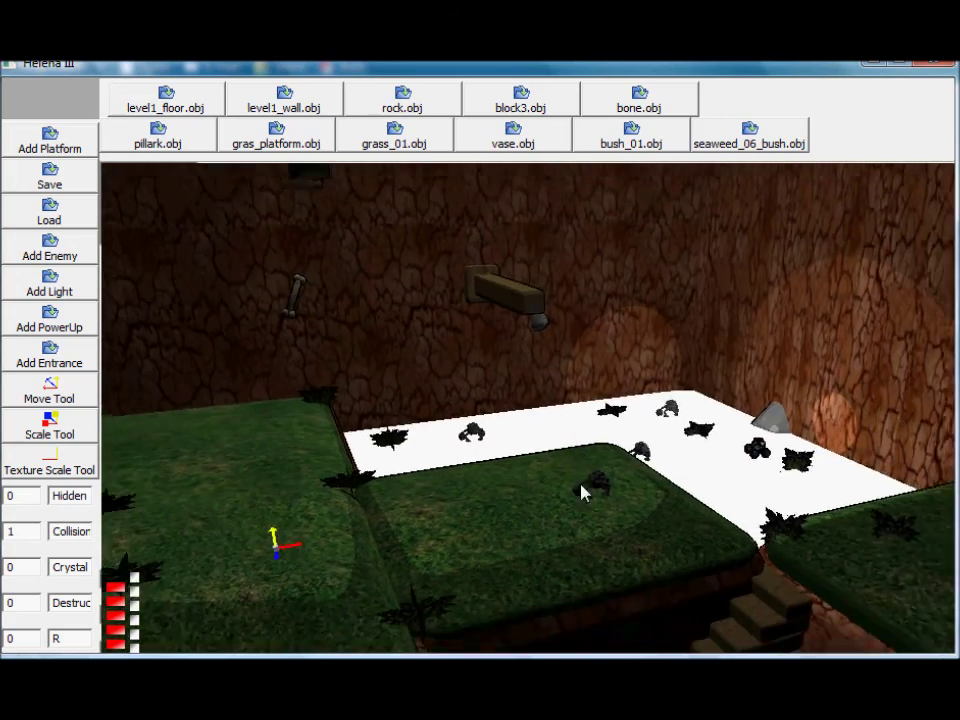
# Examine the level from several angles, selecting a rock creature, the floor and the grass platforms in turn
pyautogui.click(570, 498)
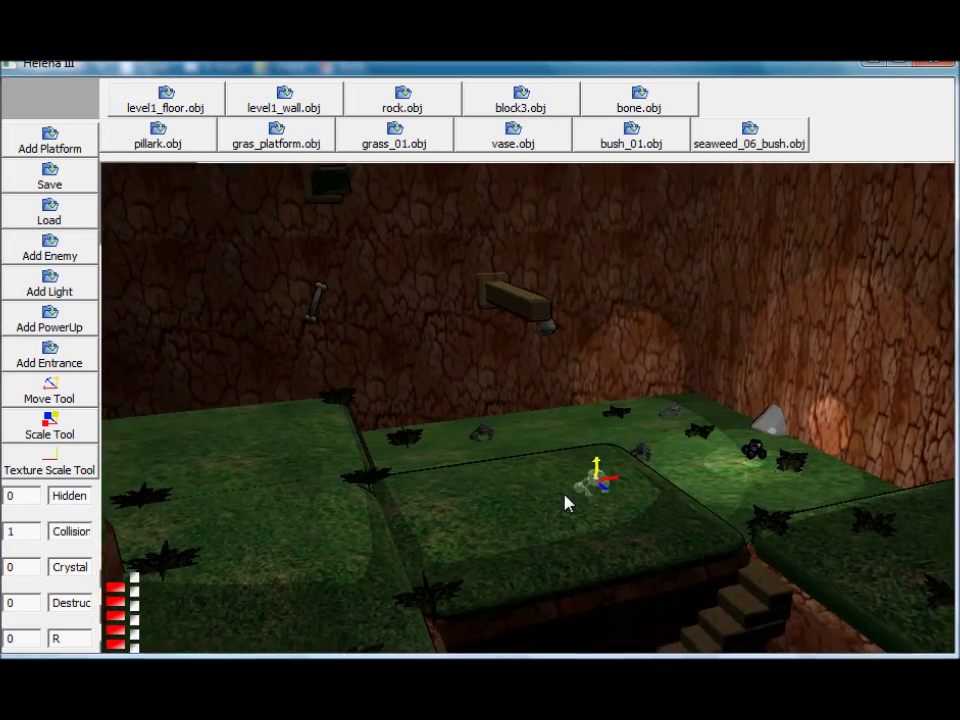
pyautogui.press('a')
pyautogui.press('d')
pyautogui.click(652, 510)
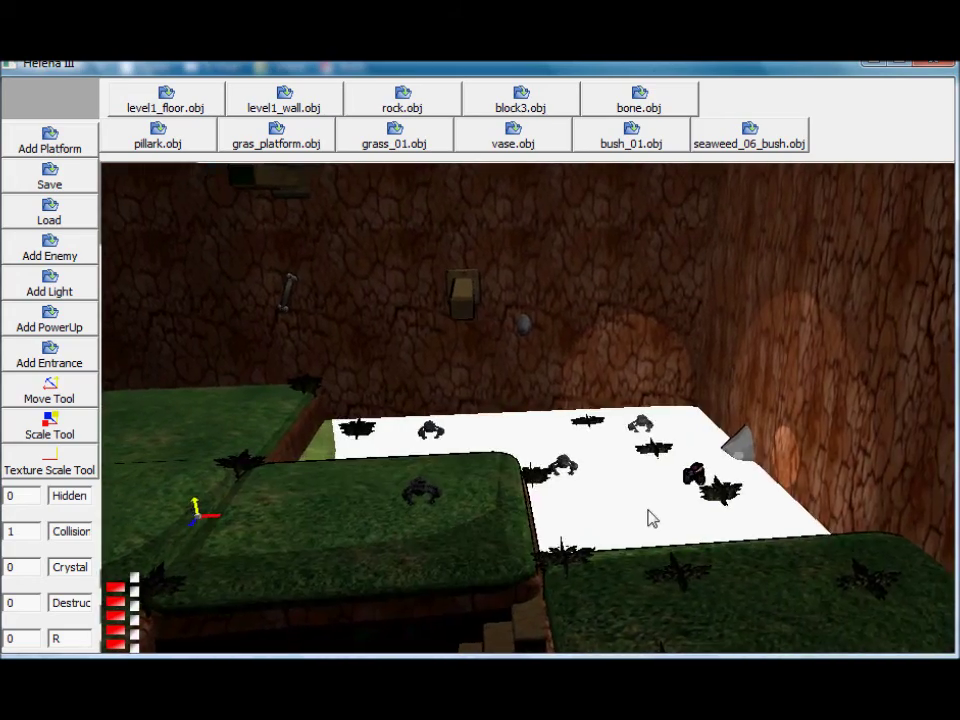
pyautogui.press('a')
pyautogui.click(495, 514)
pyautogui.click(402, 403)
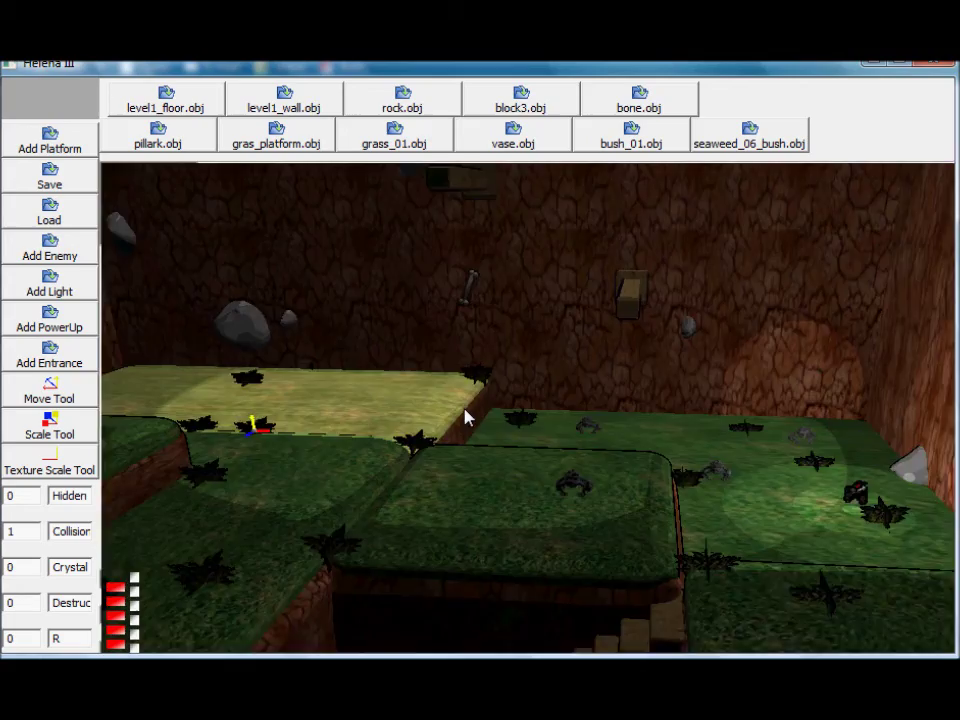
pyautogui.moveTo(467, 418); pyautogui.dragTo(570, 489, button='right')
pyautogui.press('w')
pyautogui.press('d')
pyautogui.press('d')
pyautogui.press('s')
pyautogui.click(531, 424)
pyautogui.click(445, 449)
pyautogui.click(570, 446)
pyautogui.press('s')
pyautogui.click(783, 433)
pyautogui.press('w')
# Select the wooden beam on the back wall and move it just below its square mounting block
pyautogui.click(554, 355)
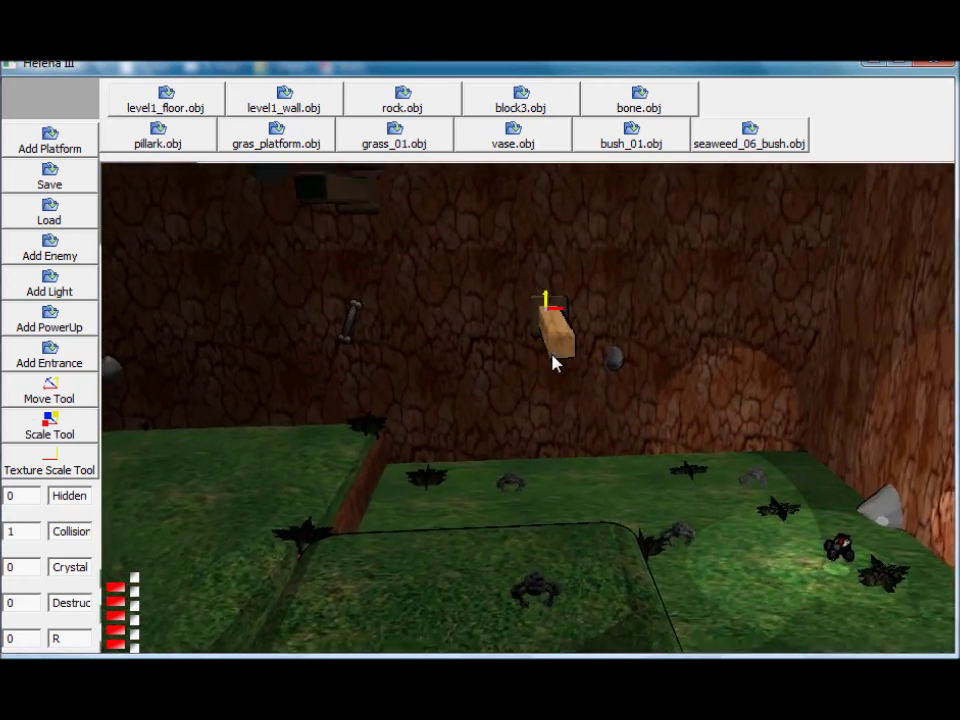
pyautogui.press('a')
pyautogui.moveTo(503, 451); pyautogui.dragTo(517, 446, button='right')
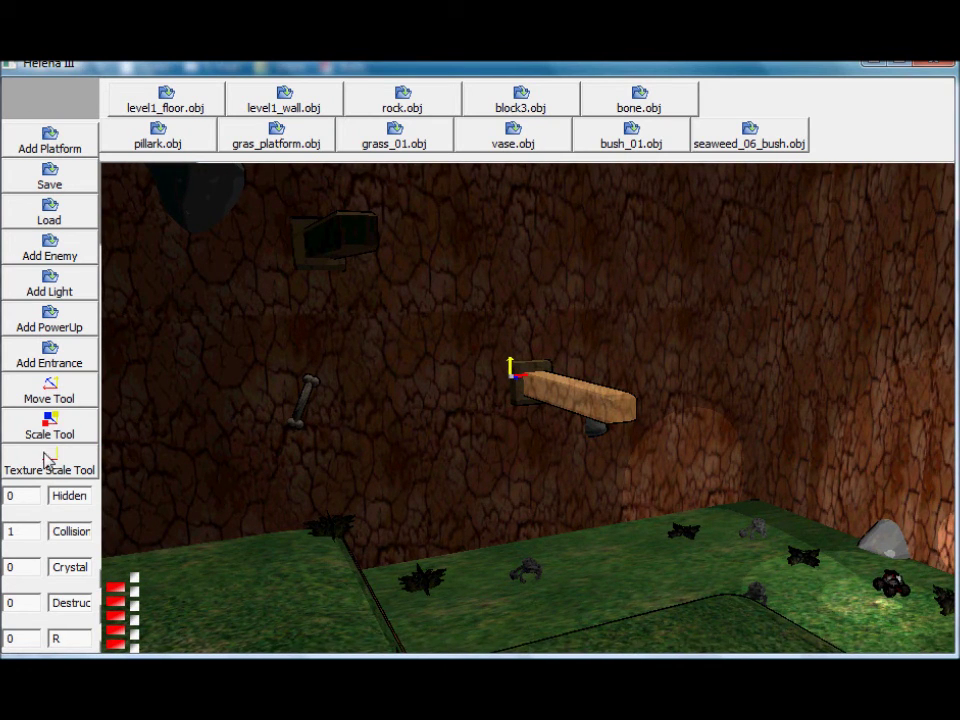
pyautogui.press('s')
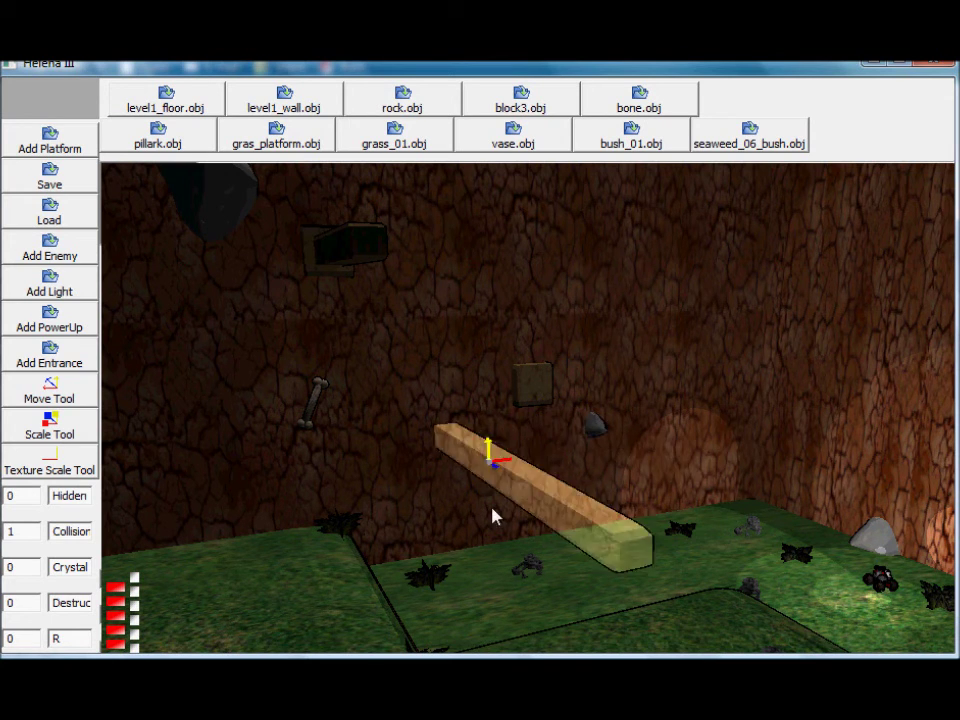
pyautogui.moveTo(511, 480); pyautogui.dragTo(519, 475)
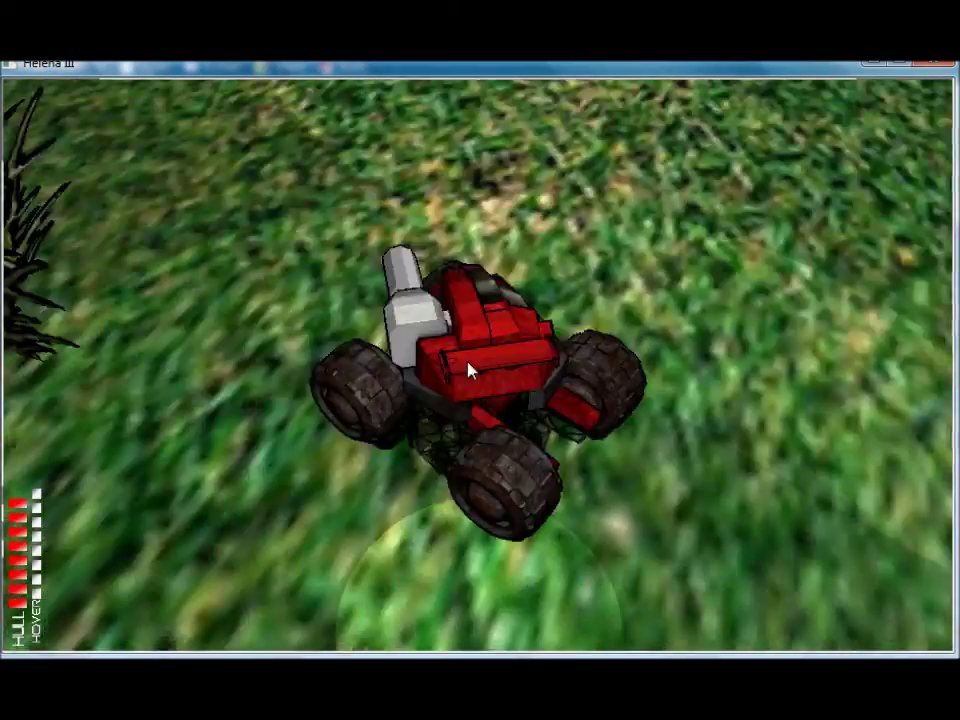
# Test the moved beam in play mode by hovering the buggy up onto it
pyautogui.press('w')
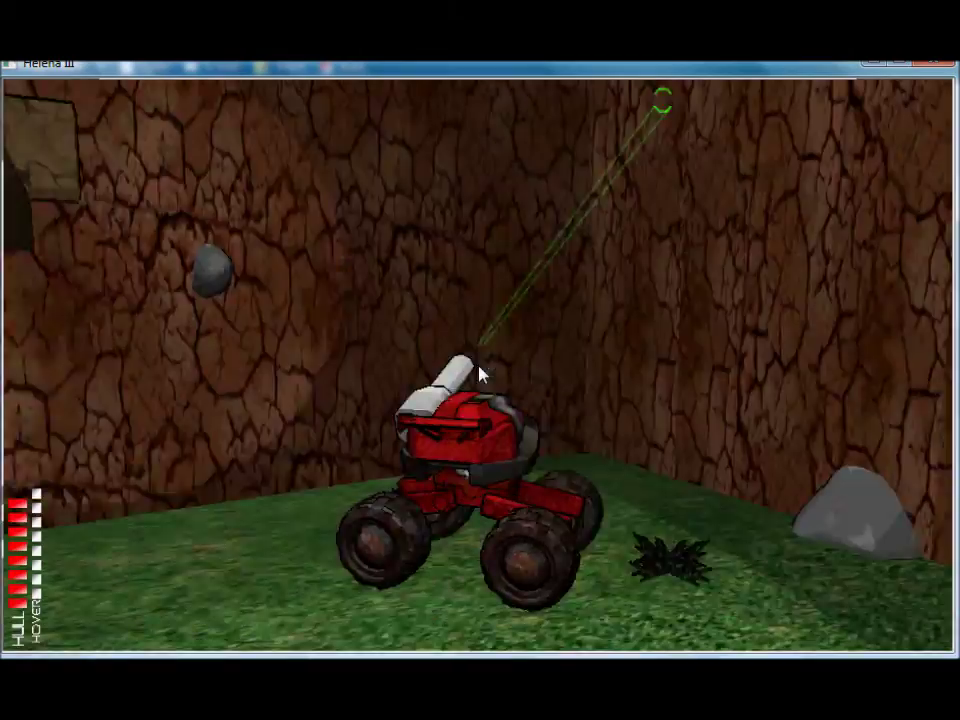
pyautogui.press('space')
pyautogui.press('d')
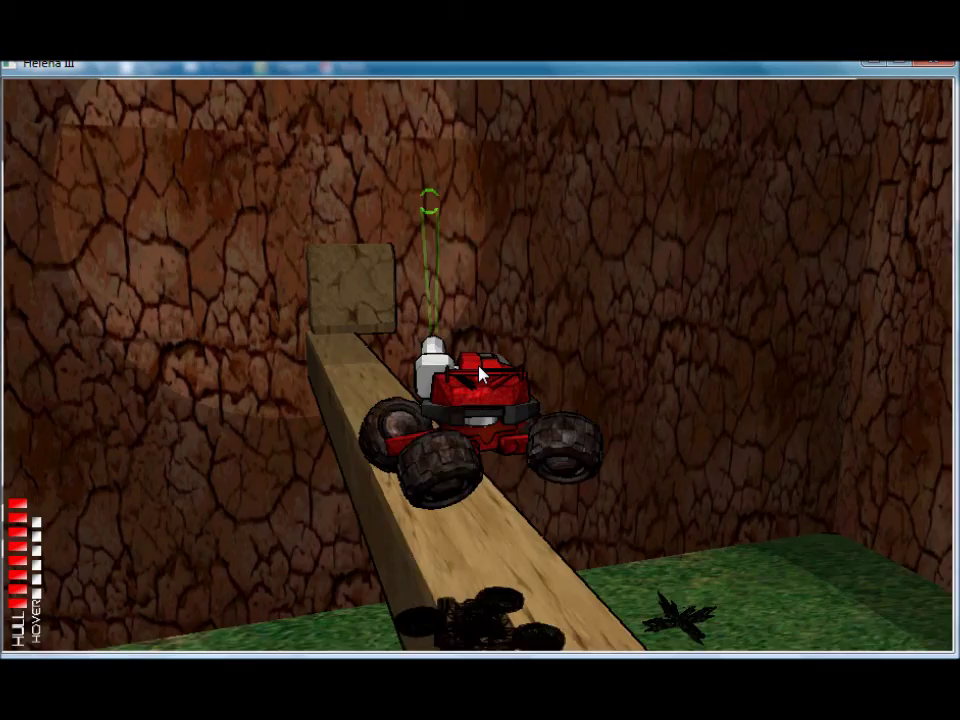
pyautogui.press('a')
pyautogui.press('w')
# Return to the level editor and scale the wooden beam sideways into a wide platform
pyautogui.press('Tab')
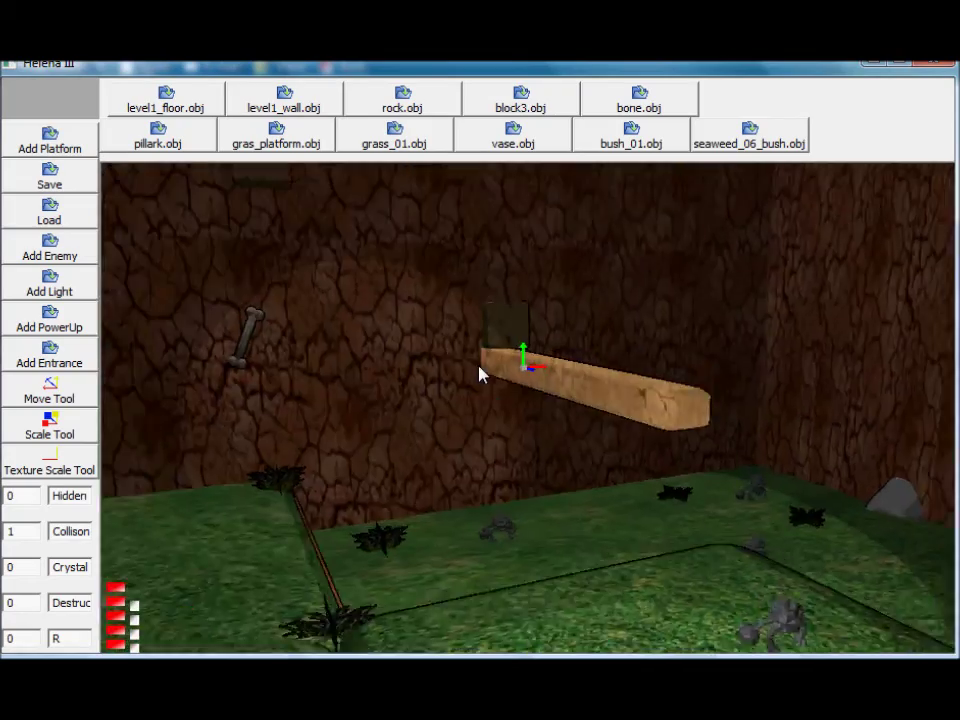
pyautogui.moveTo(479, 367); pyautogui.dragTo(450, 416, button='right')
pyautogui.press('s')
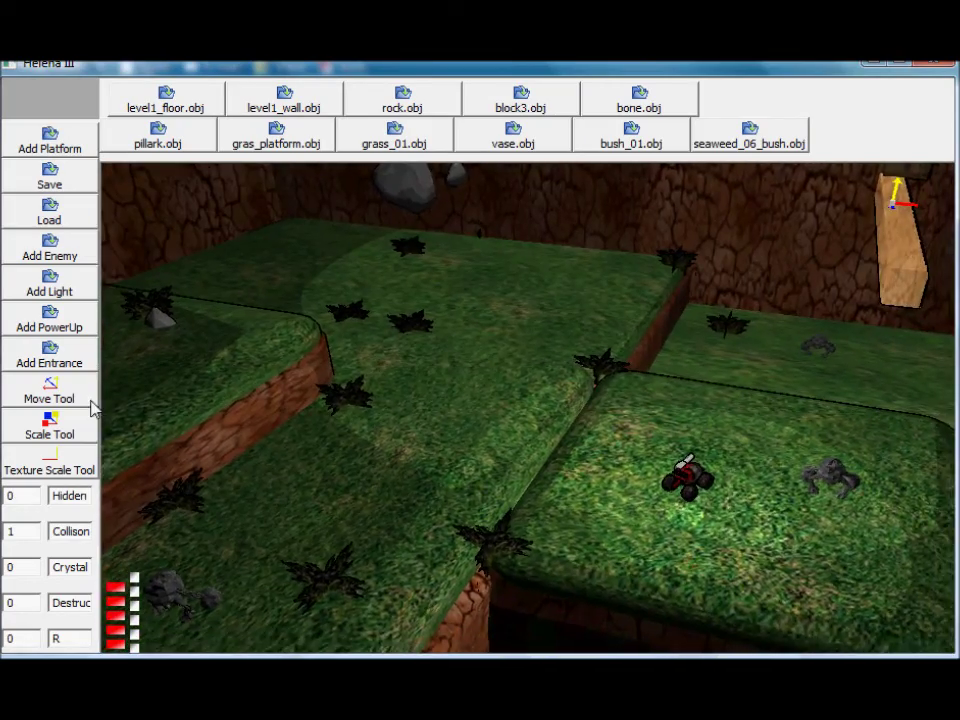
pyautogui.click(40, 426)
pyautogui.press('w')
pyautogui.moveTo(529, 409); pyautogui.dragTo(513, 384, button='right')
pyautogui.moveTo(150, 385); pyautogui.dragTo(443, 381, button='right')
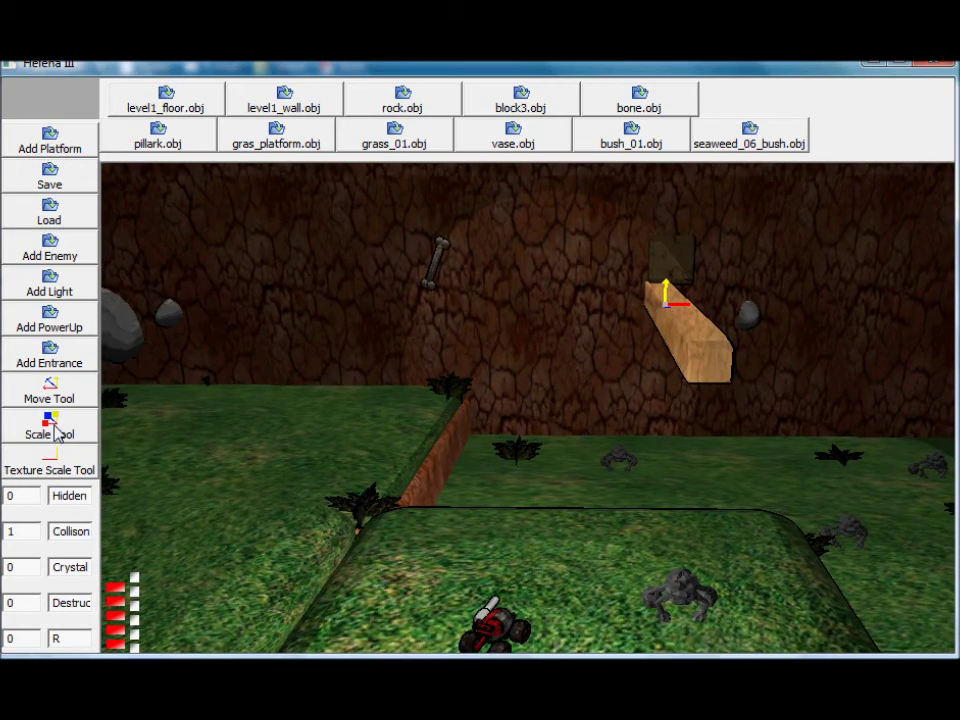
pyautogui.press('s')
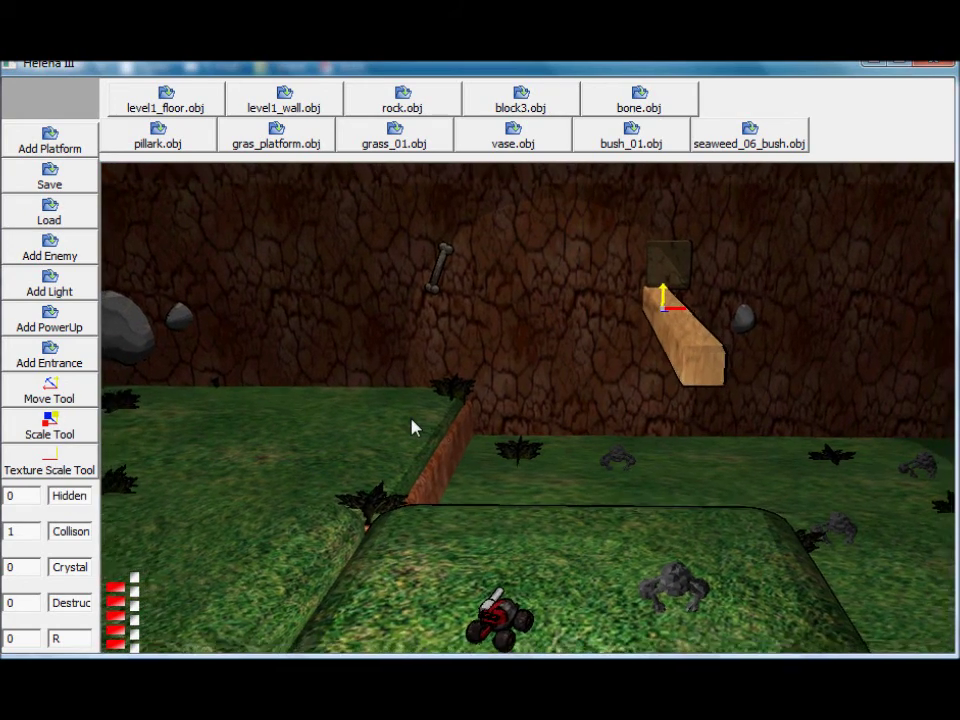
pyautogui.moveTo(600, 445); pyautogui.dragTo(545, 457, button='right')
pyautogui.press('a')
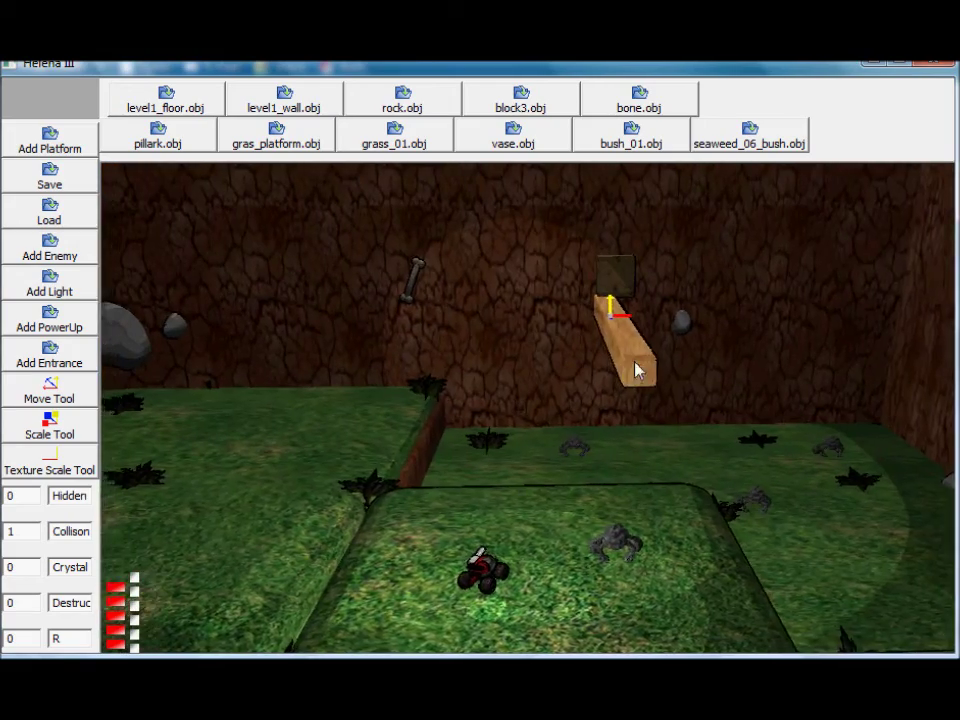
pyautogui.moveTo(654, 360); pyautogui.dragTo(634, 364, button='right')
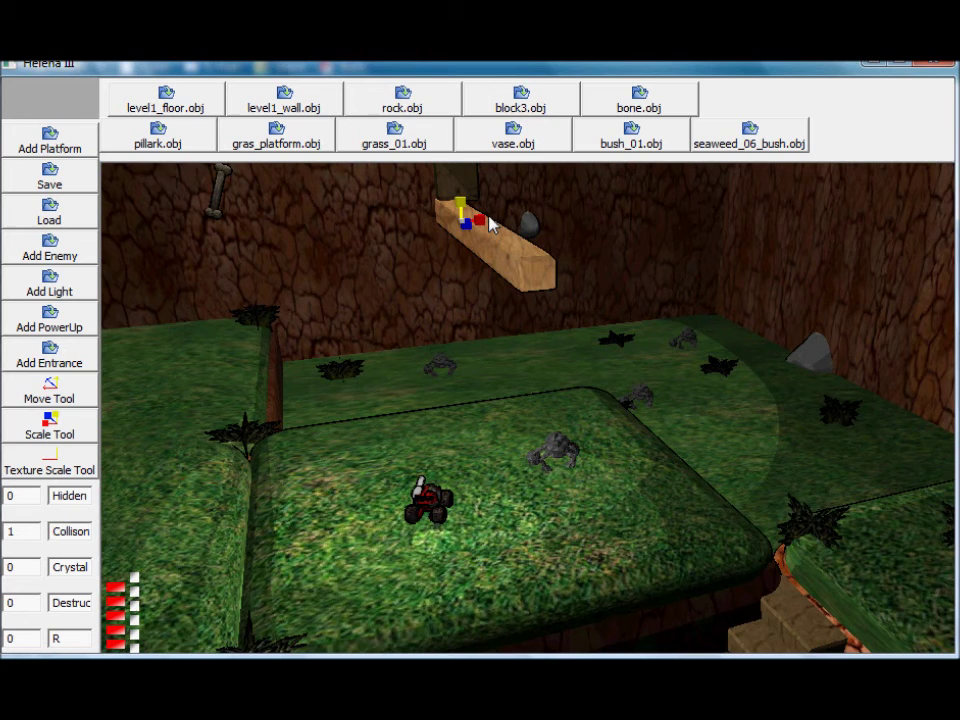
pyautogui.moveTo(483, 225); pyautogui.dragTo(461, 230)
# Activate the Texture Scale Tool for the widened wooden platform and examine it from different angles
pyautogui.press('Left')
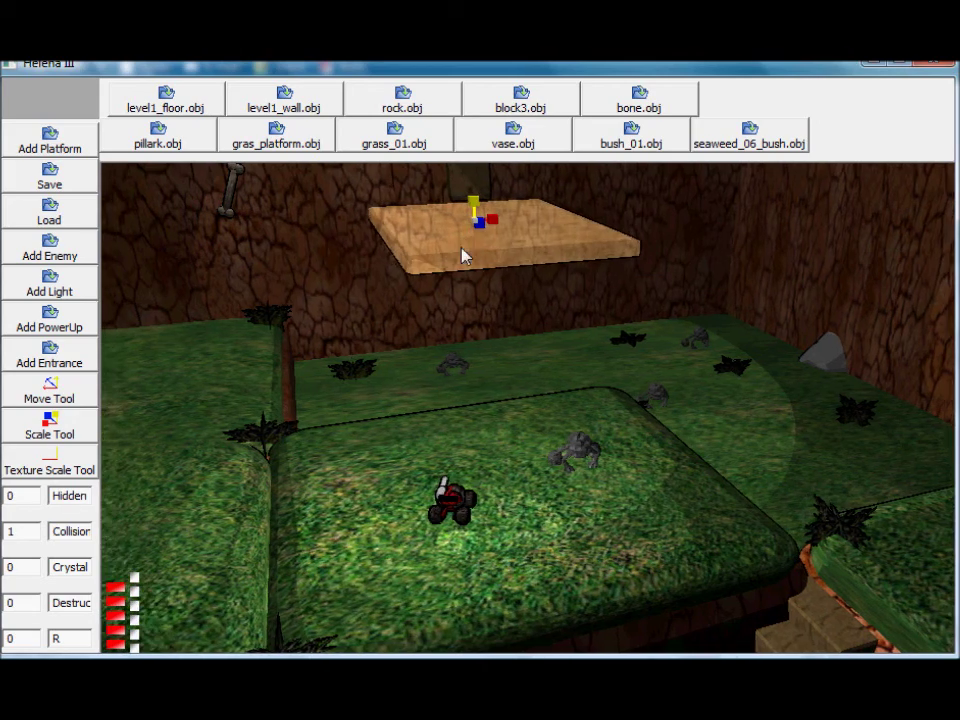
pyautogui.press('Up')
pyautogui.press('Right')
pyautogui.press('Left')
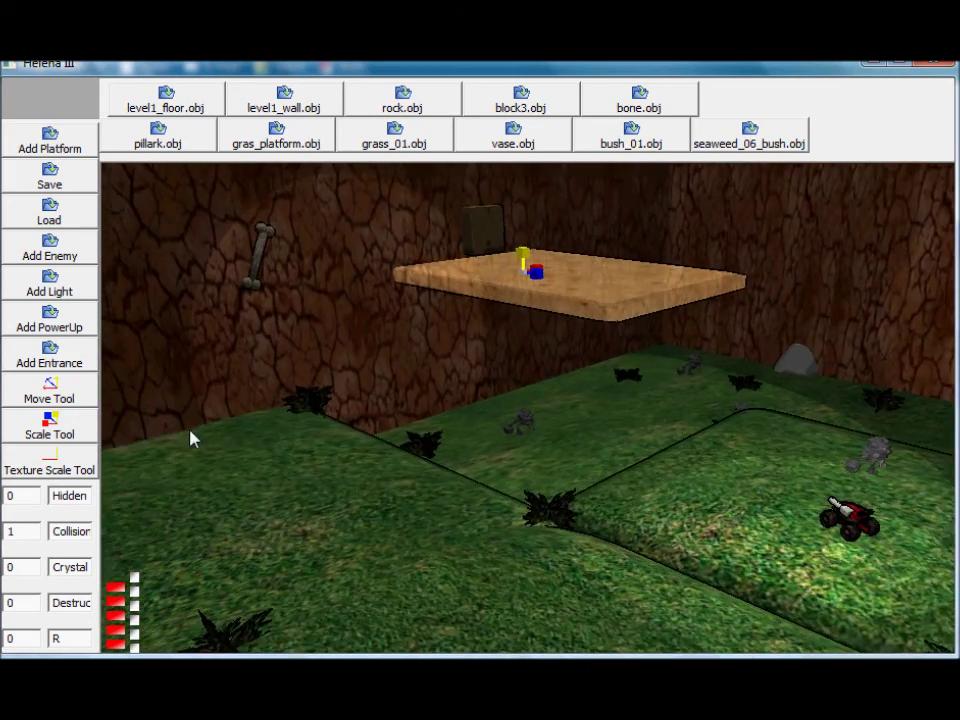
pyautogui.click(77, 463)
pyautogui.press('Up')
pyautogui.press('Right')
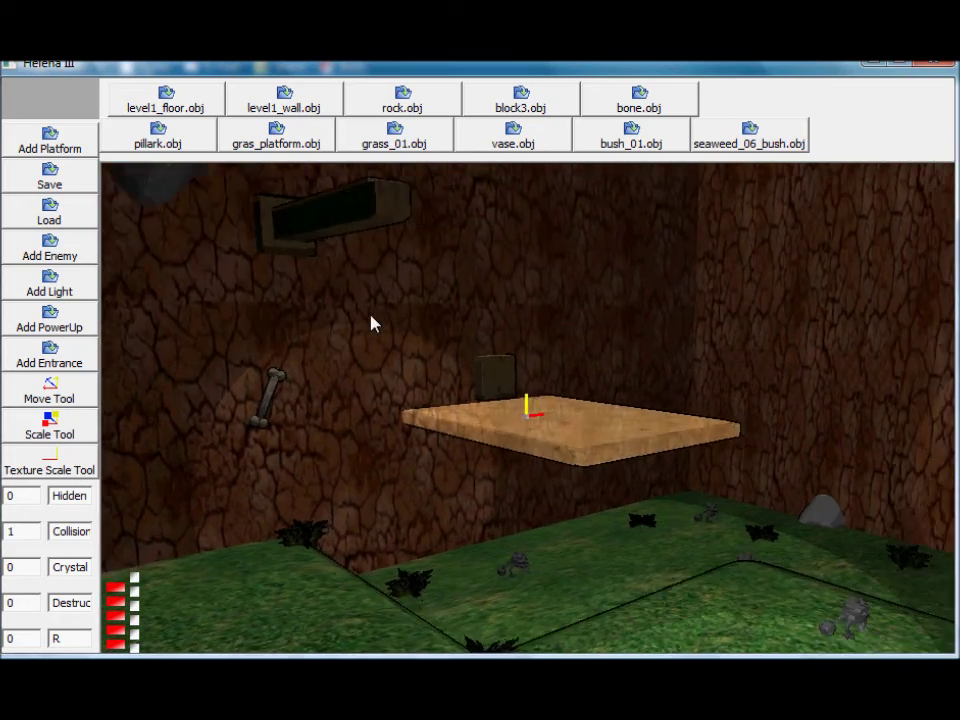
pyautogui.click(371, 320)
pyautogui.press('Left')
pyautogui.press('Up')
# Test the widened platform in play mode by hovering the buggy up to it and across the level
pyautogui.scroll(-2, 433, 323)
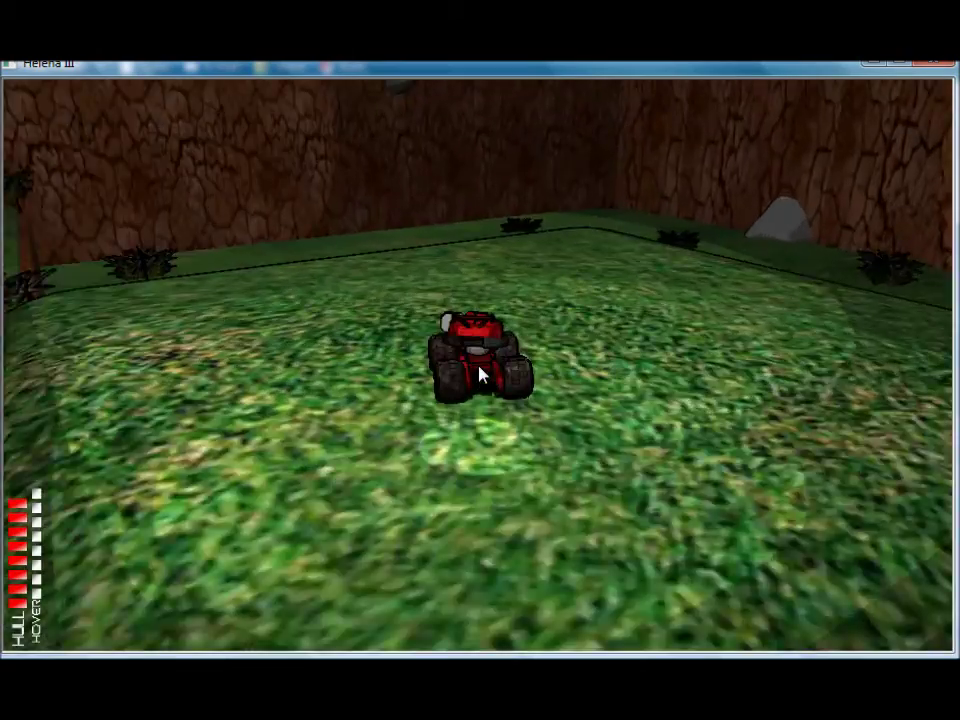
pyautogui.press('w')
pyautogui.press('space')
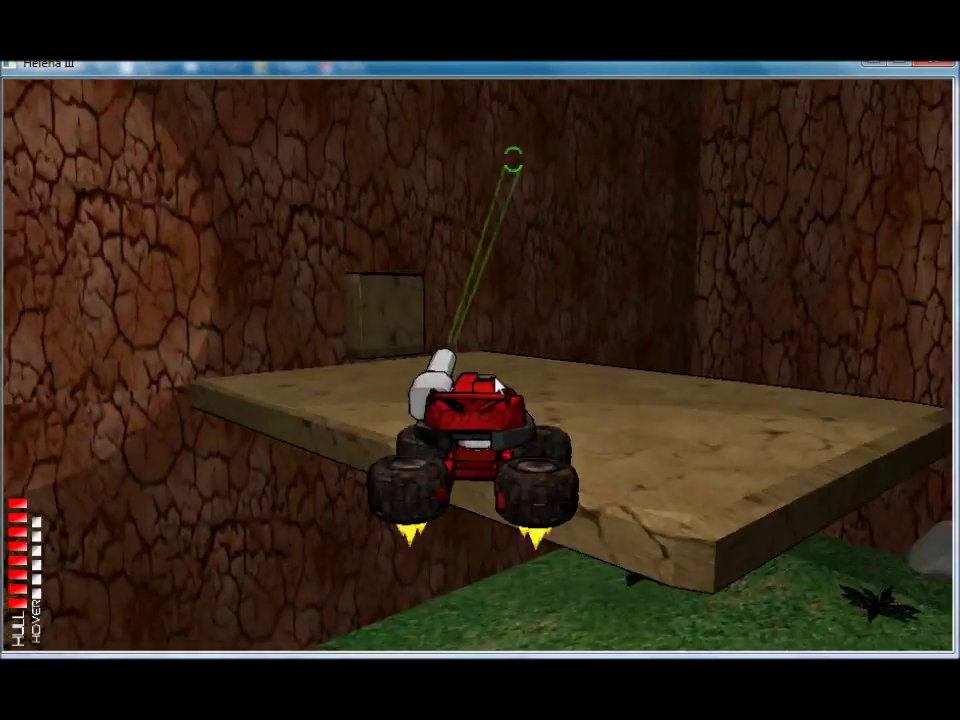
pyautogui.press('w')
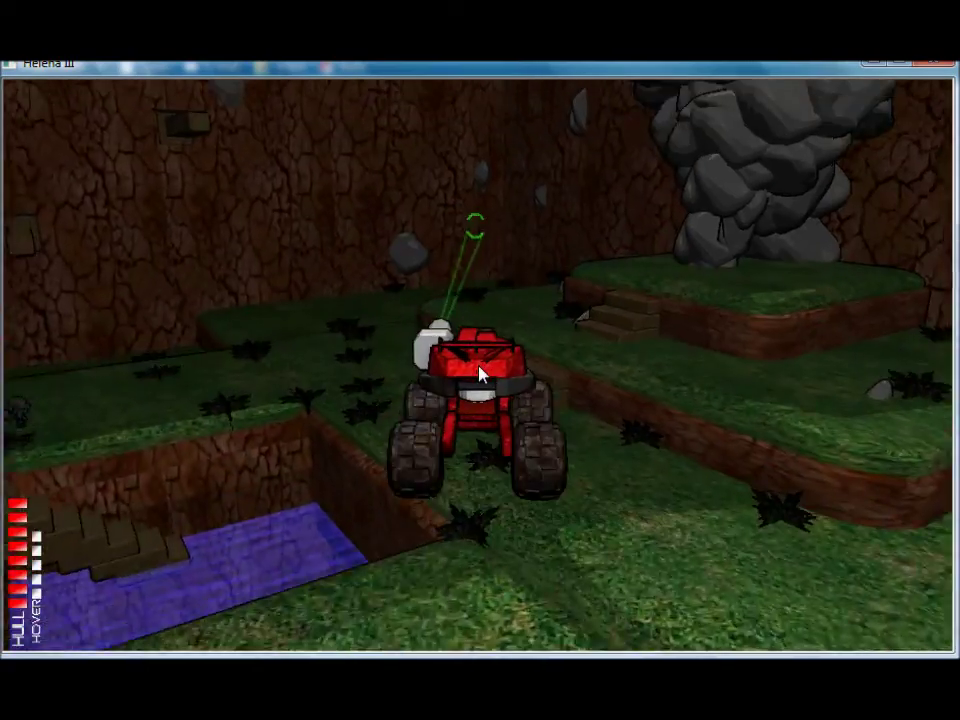
pyautogui.press('space')
pyautogui.press('w')
# Return to the level editor and view the area around the widened platform and the rock creatures
pyautogui.press('Tab')
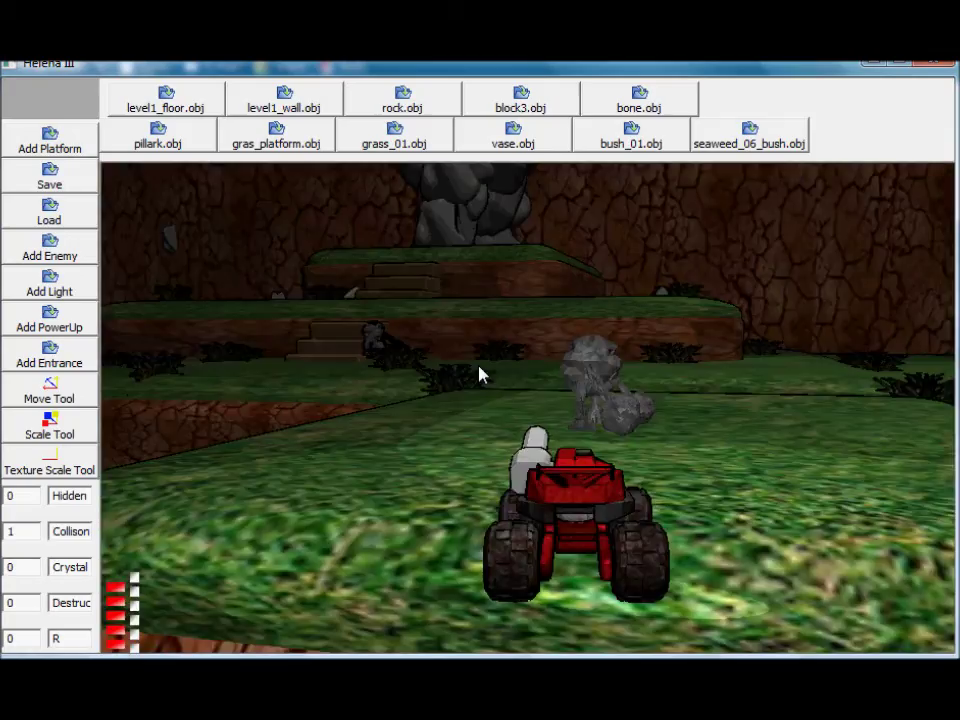
pyautogui.moveTo(504, 401); pyautogui.dragTo(602, 461, button='right')
pyautogui.press('d')
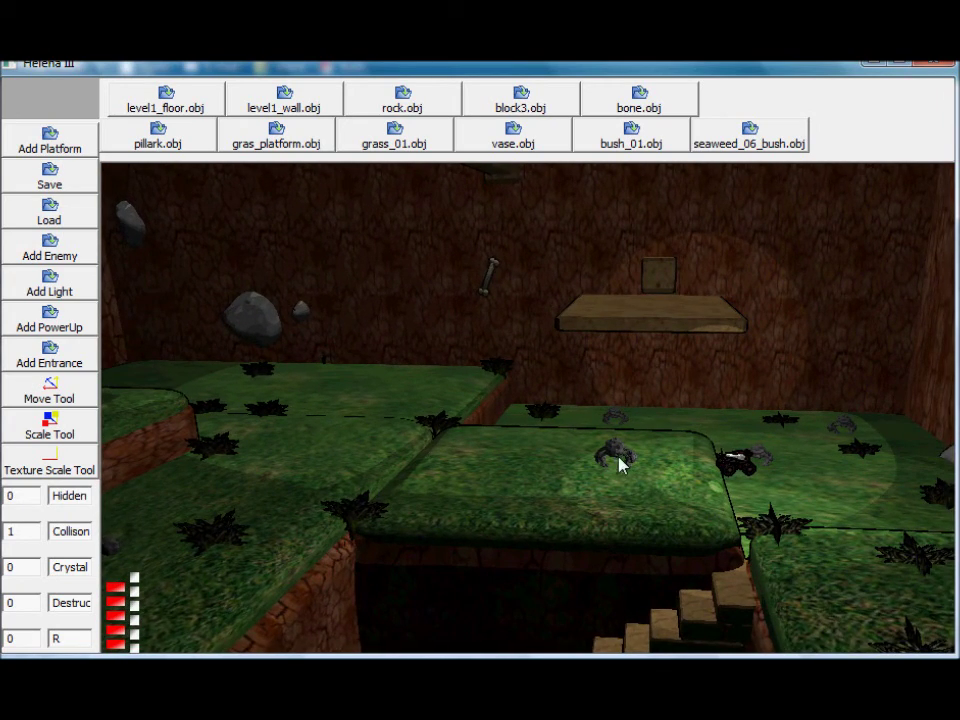
# Move the rock creature off the central grass block onto the neighbouring grass area beneath the floating boulders
pyautogui.click(620, 460)
pyautogui.moveTo(633, 458); pyautogui.dragTo(487, 452)
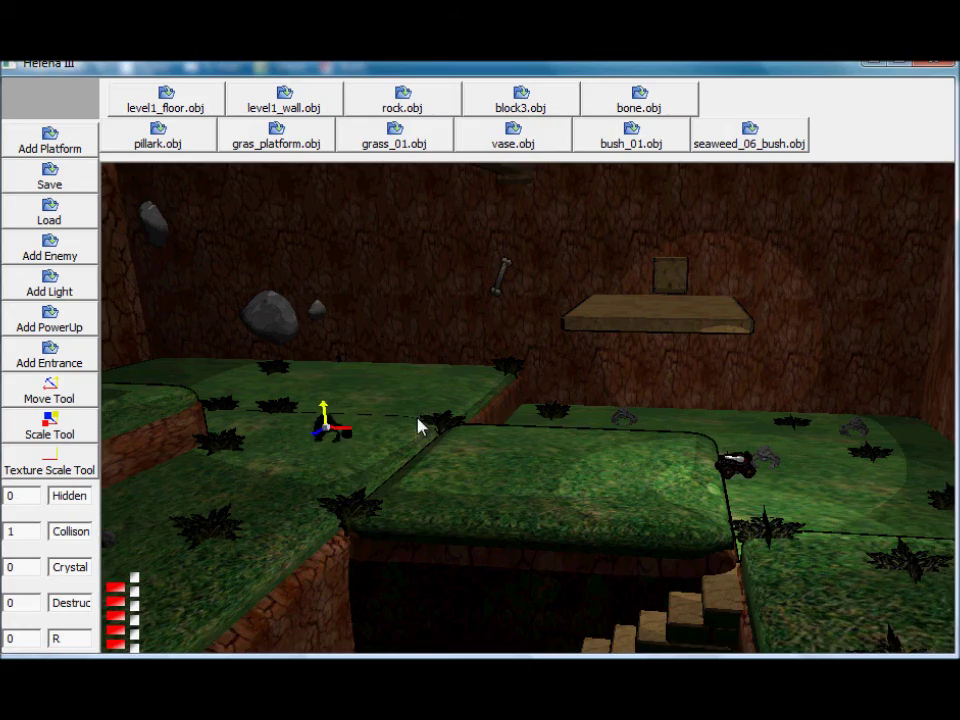
pyautogui.moveTo(418, 420); pyautogui.dragTo(478, 422, button='right')
# Move the rock creature beside the buggy sideways, farther away from the central grass block
pyautogui.press('w')
pyautogui.click(578, 455)
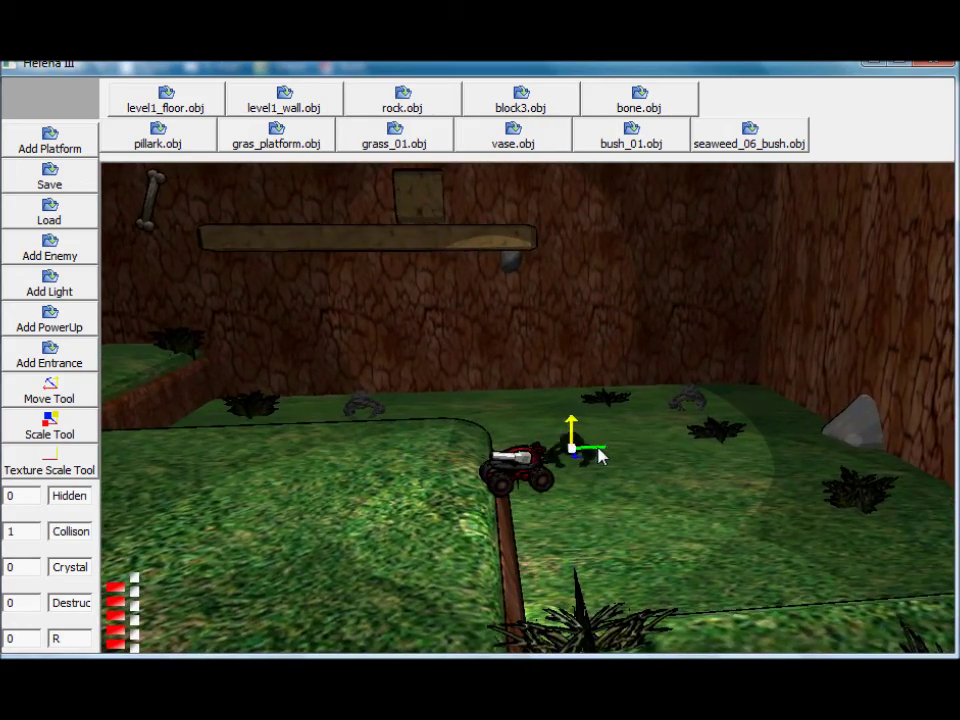
pyautogui.moveTo(578, 452); pyautogui.dragTo(641, 454)
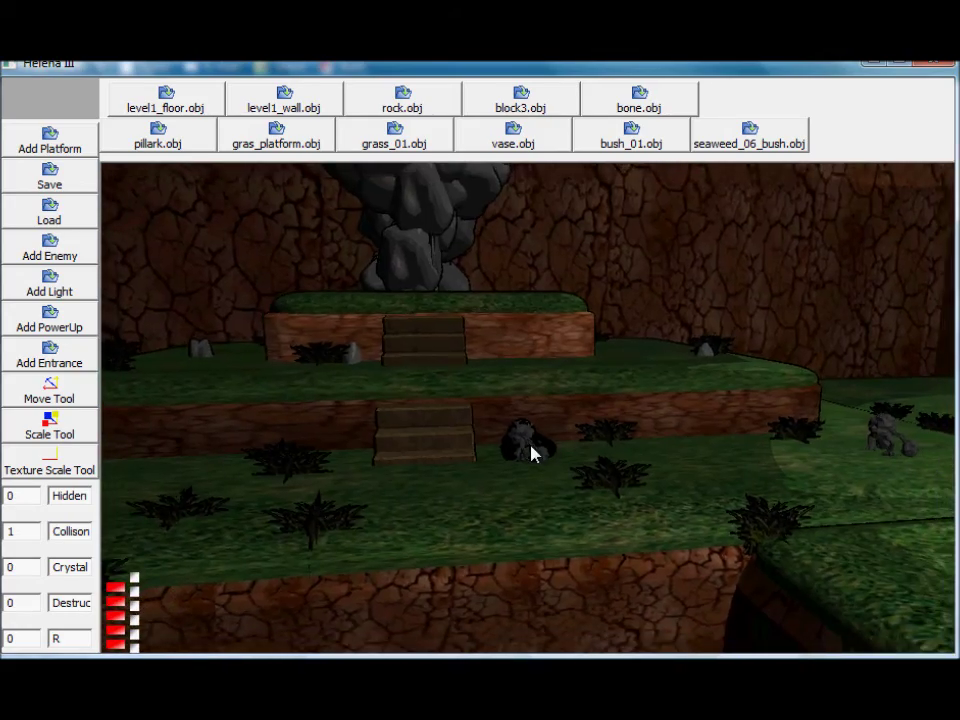
# Select the rock creature on the grass area beside the stepped terrace and place a second rock creature next to it
pyautogui.press('d')
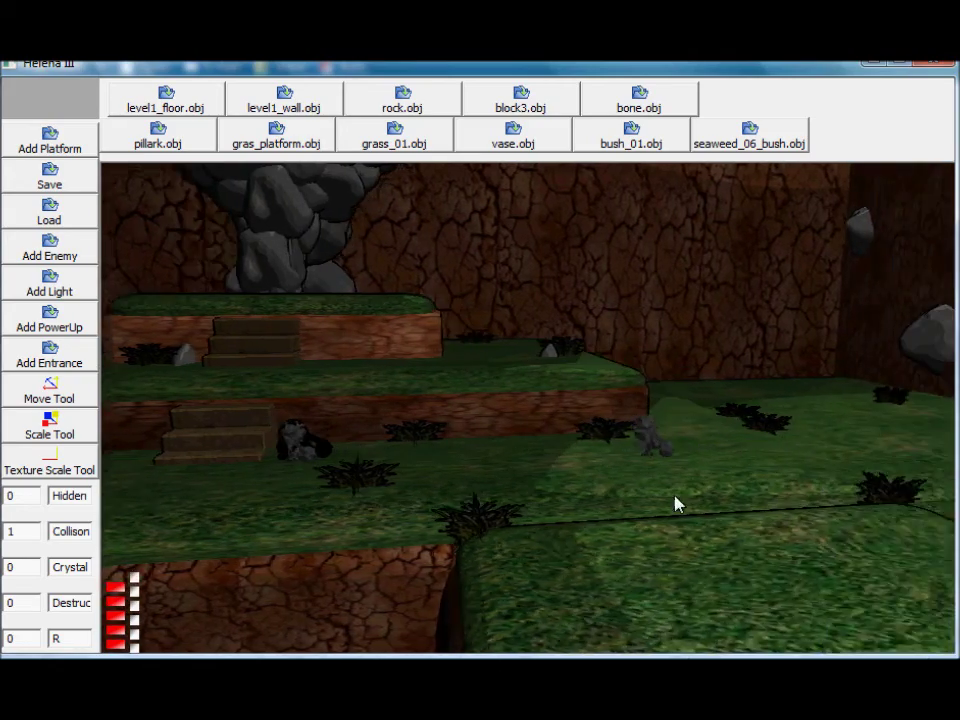
pyautogui.press('d')
pyautogui.moveTo(546, 510); pyautogui.dragTo(701, 456, button='right')
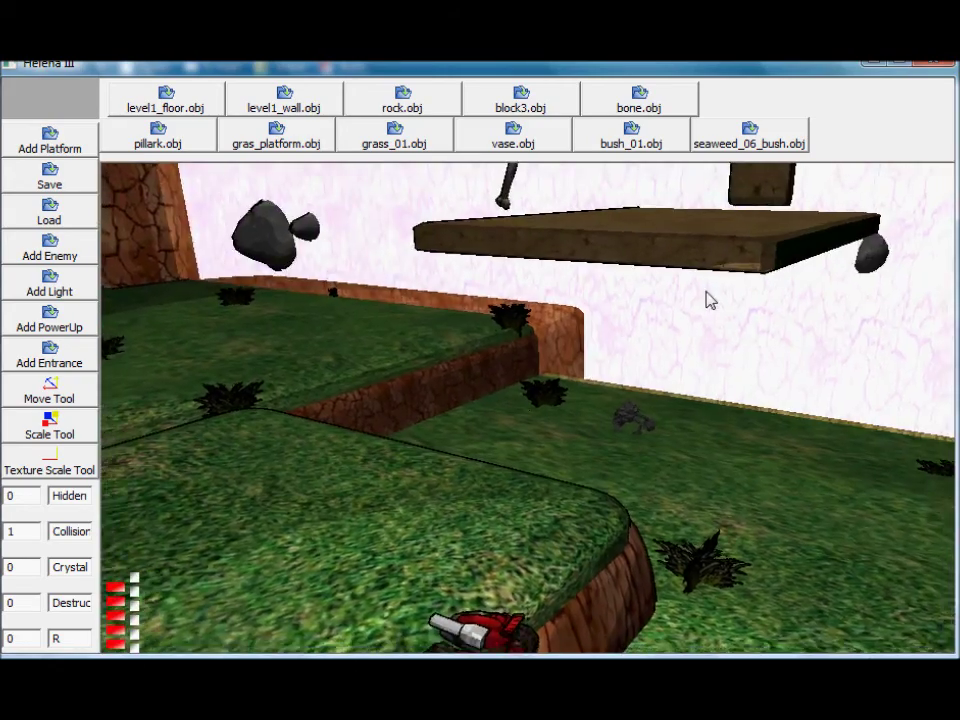
pyautogui.press('s')
pyautogui.moveTo(674, 400); pyautogui.dragTo(642, 410, button='right')
pyautogui.click(445, 383)
pyautogui.press('d')
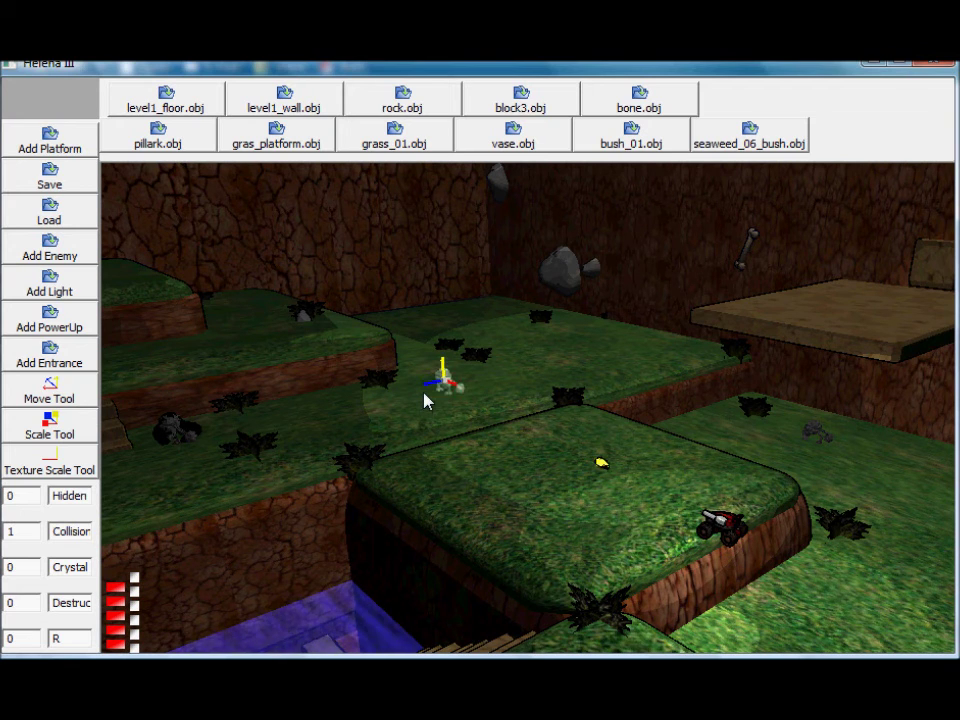
pyautogui.click(475, 411)
pyautogui.moveTo(478, 422); pyautogui.dragTo(429, 401, button='right')
pyautogui.click(407, 360)
pyautogui.press('w')
pyautogui.click(406, 330)
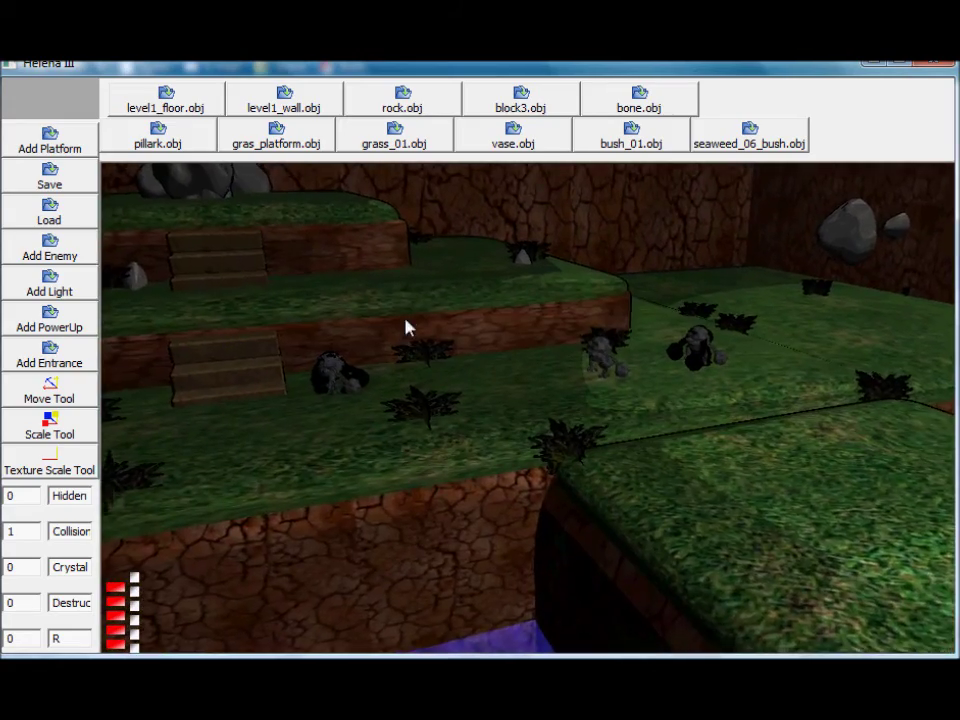
pyautogui.click(405, 319)
# Load the Dino_rib_cage model from the Models folder as a new platform type
pyautogui.press('s')
pyautogui.moveTo(405, 311); pyautogui.dragTo(505, 338, button='right')
pyautogui.press('a')
pyautogui.press('a')
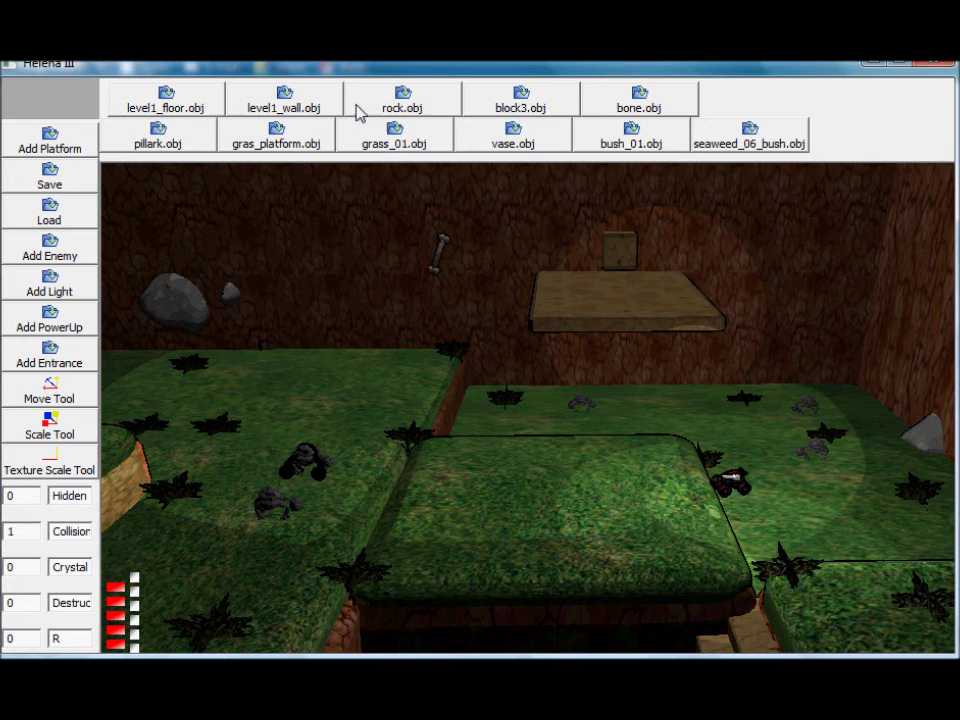
pyautogui.click(50, 145)
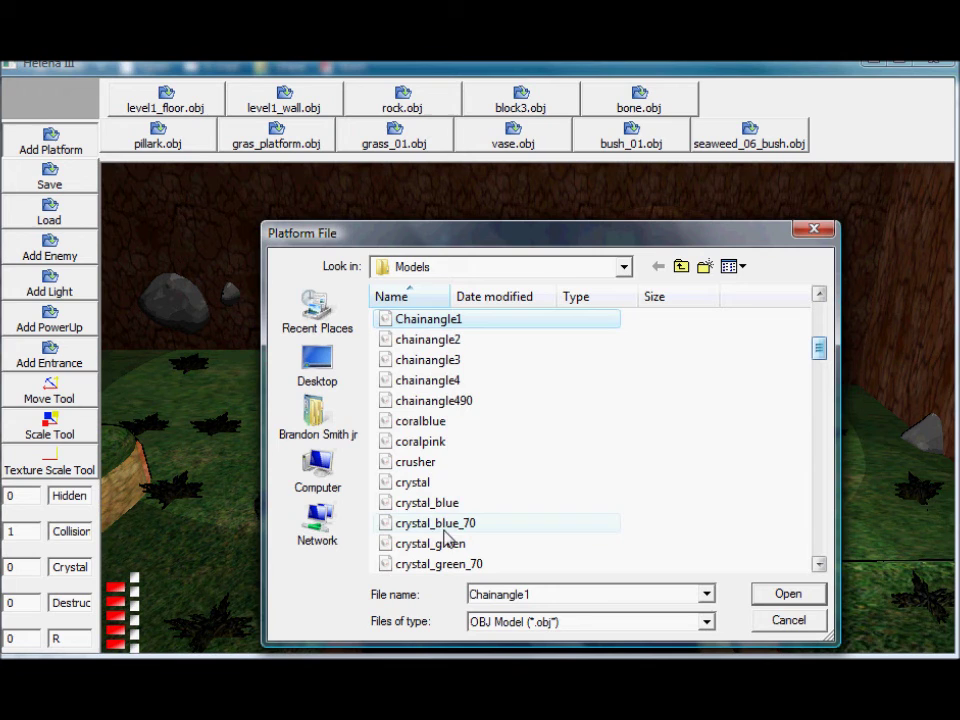
pyautogui.scroll(-2, 430, 390)
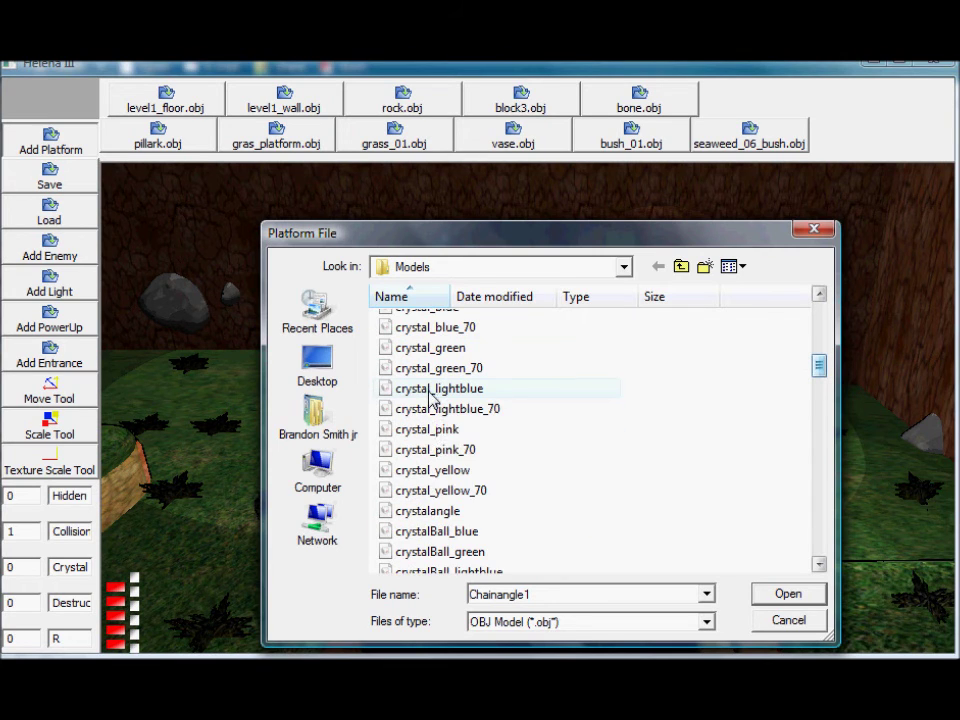
pyautogui.scroll(-6, 490, 527)
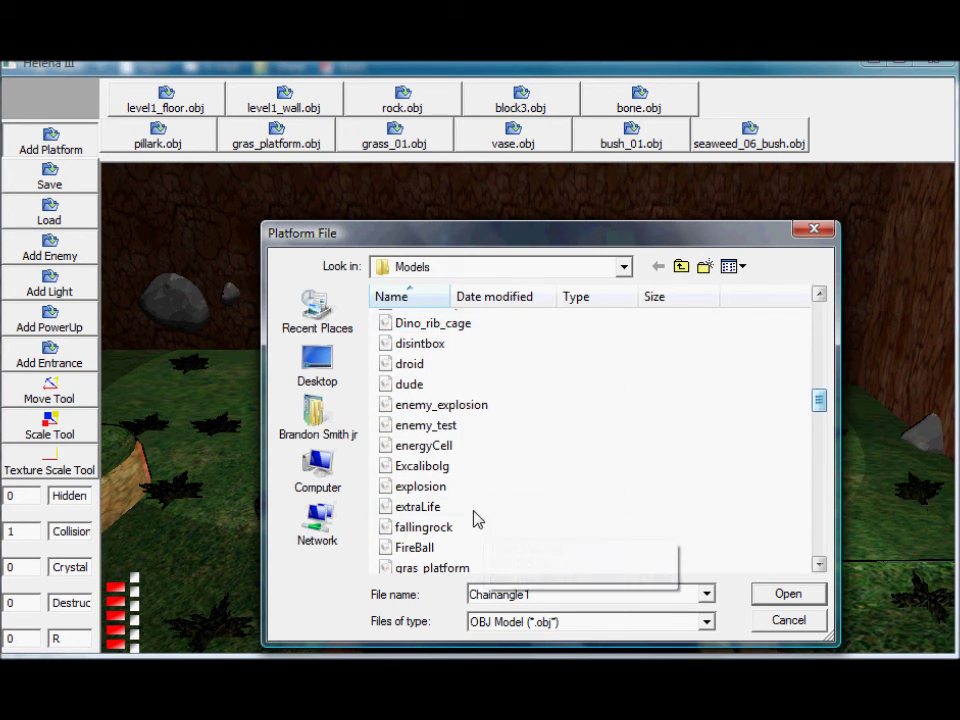
pyautogui.doubleClick(458, 424)
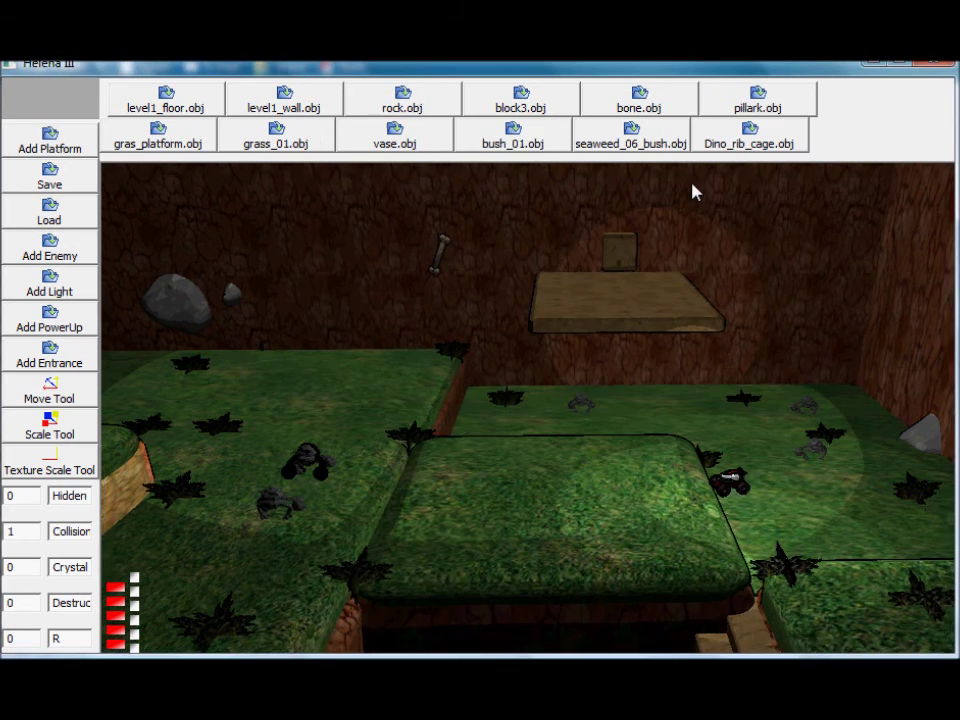
# Select the widened wooden platform and add a Dino_rib_cage object to the level at its location
pyautogui.scroll(-4, 690, 215)
pyautogui.click(578, 380)
pyautogui.click(592, 330)
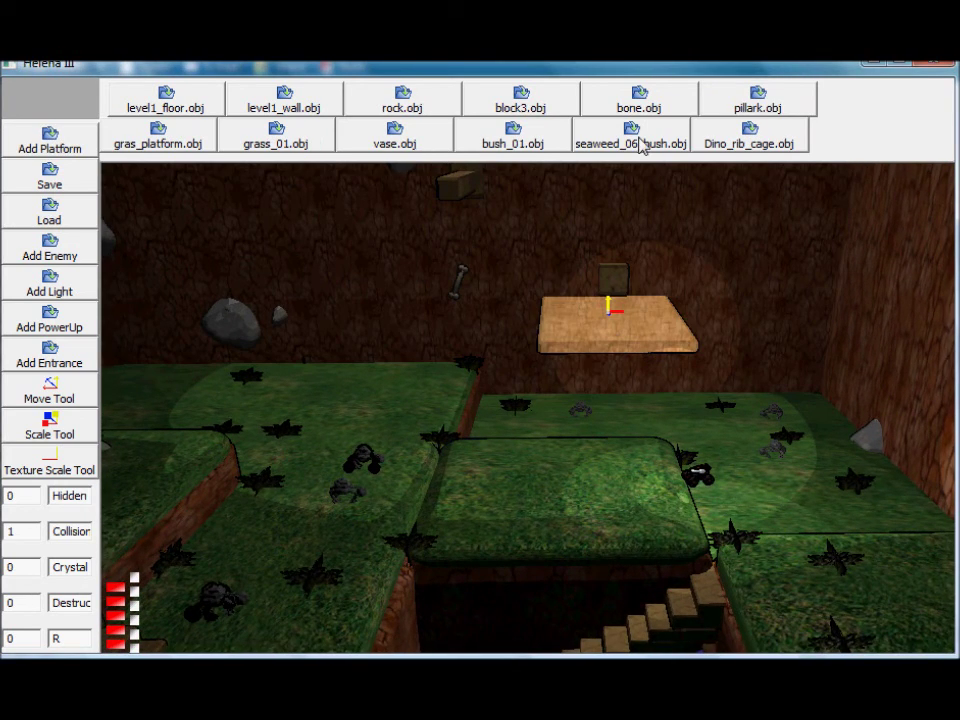
pyautogui.click(753, 148)
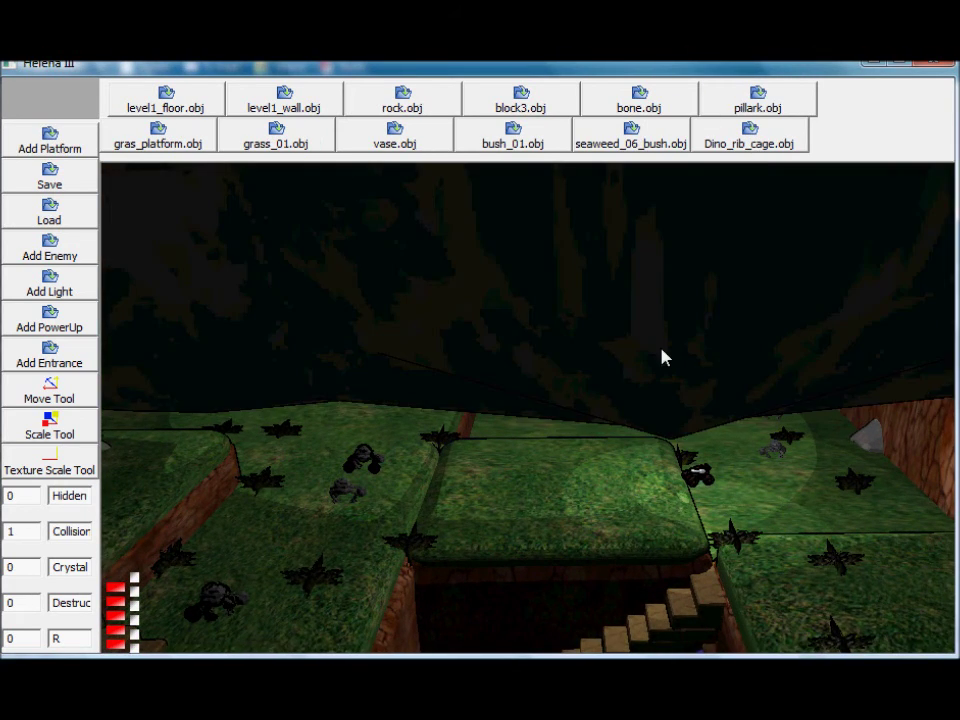
pyautogui.moveTo(662, 350); pyautogui.dragTo(522, 332, button='middle')
pyautogui.scroll(-3, 682, 336)
pyautogui.scroll(5, 665, 334)
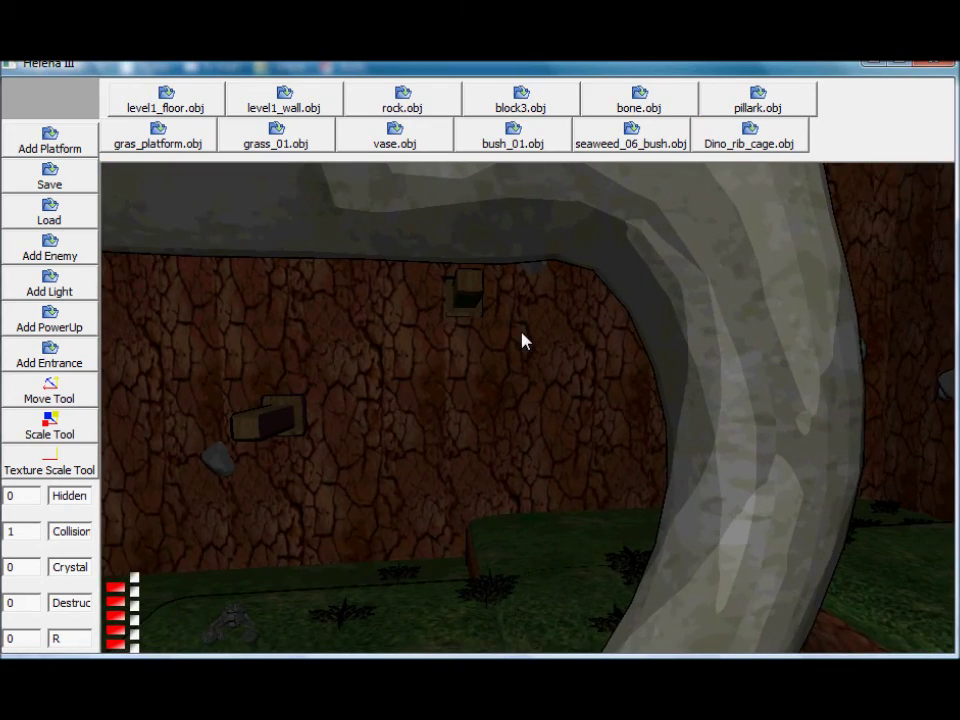
# Select the giant rib cage arch and bring the whole arch into view
pyautogui.click(600, 228)
pyautogui.moveTo(690, 336); pyautogui.dragTo(664, 330, button='middle')
pyautogui.scroll(-4, 664, 330)
pyautogui.press('s')
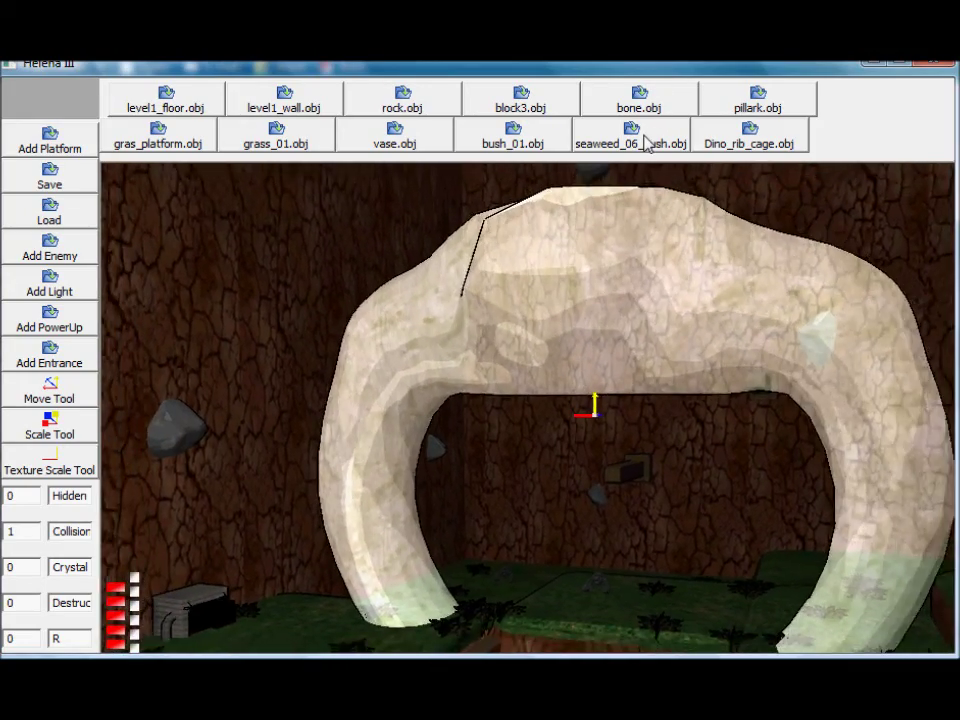
pyautogui.moveTo(735, 242); pyautogui.dragTo(723, 183, button='middle')
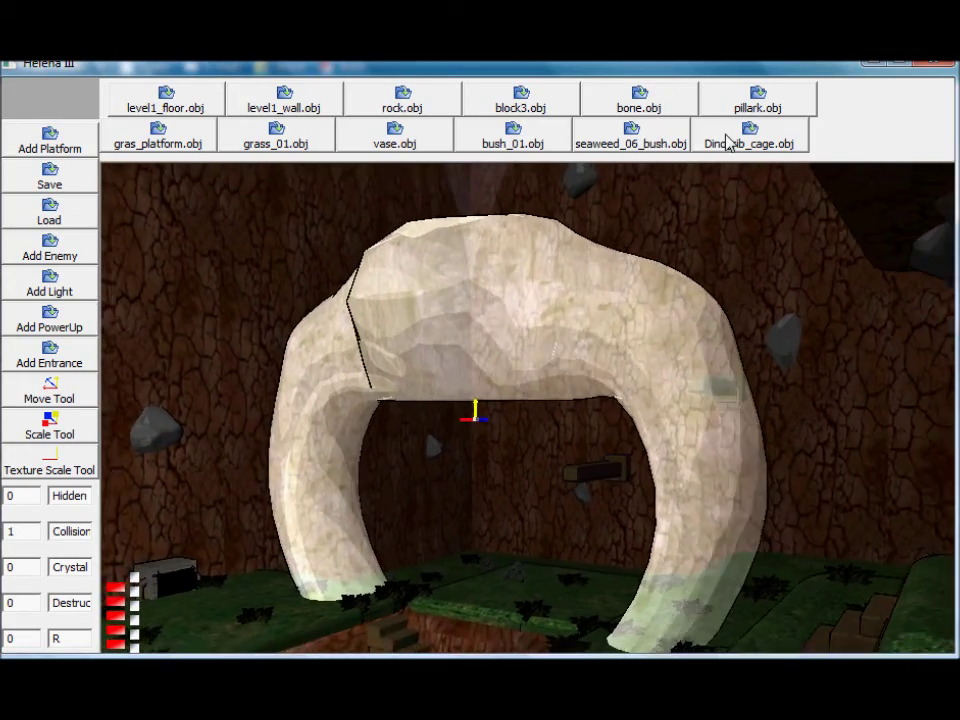
# Add a bone object above the selected rib cage arch and view it up close
pyautogui.click(643, 102)
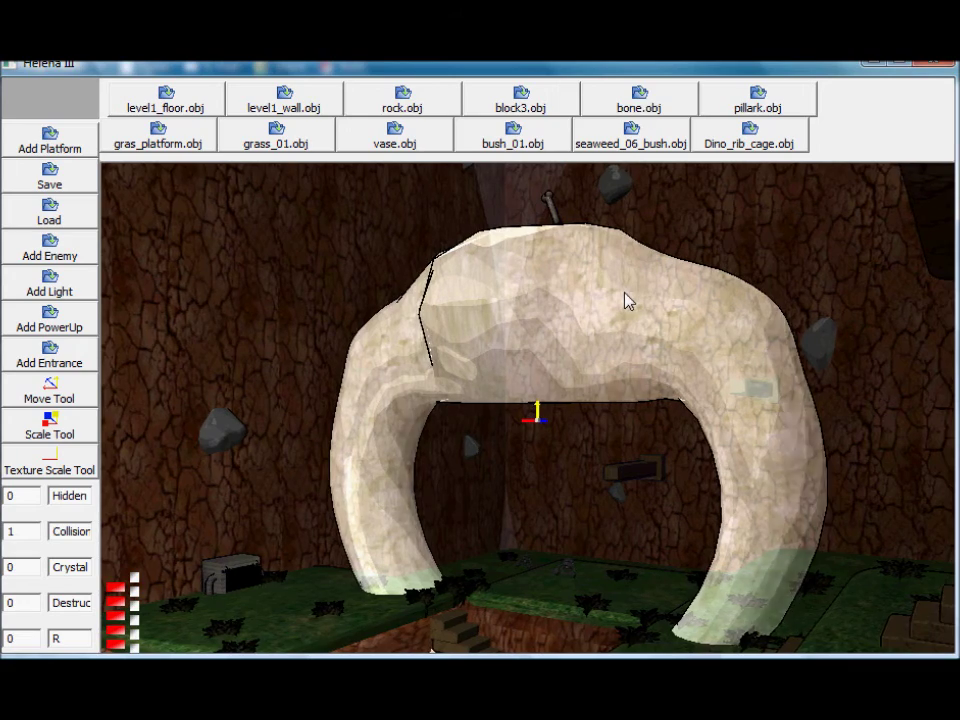
pyautogui.moveTo(625, 292); pyautogui.dragTo(624, 289, button='middle')
pyautogui.click(551, 249)
pyautogui.click(551, 252)
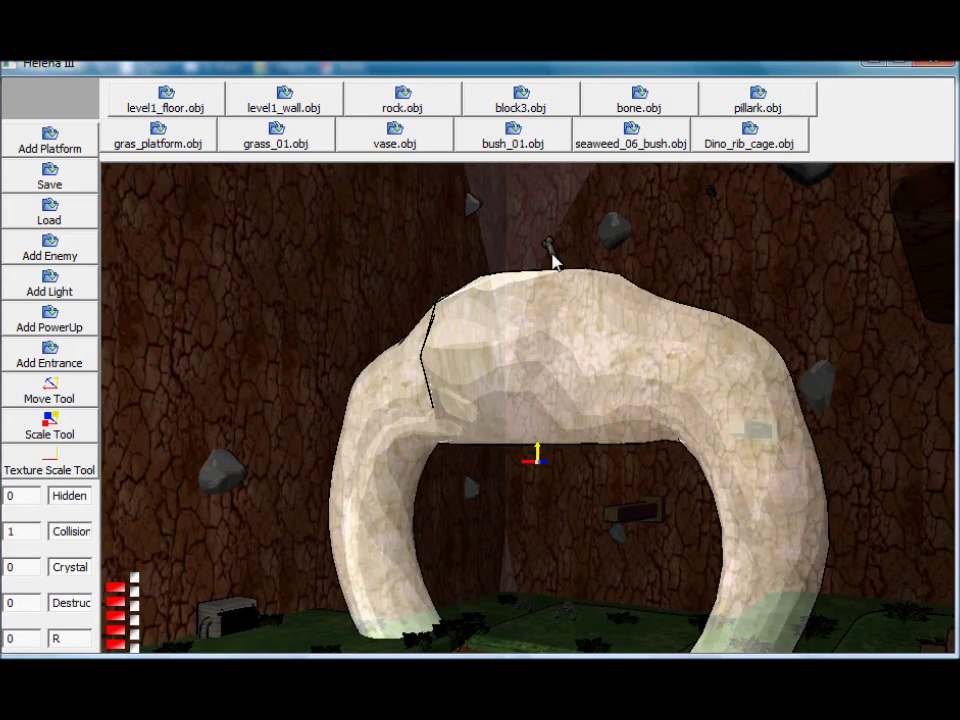
pyautogui.moveTo(553, 256)
pyautogui.mouseDown(button='middle')
pyautogui.moveTo(544, 229)
pyautogui.moveTo(544, 242)
pyautogui.mouseUp(button='middle')
pyautogui.press('w')
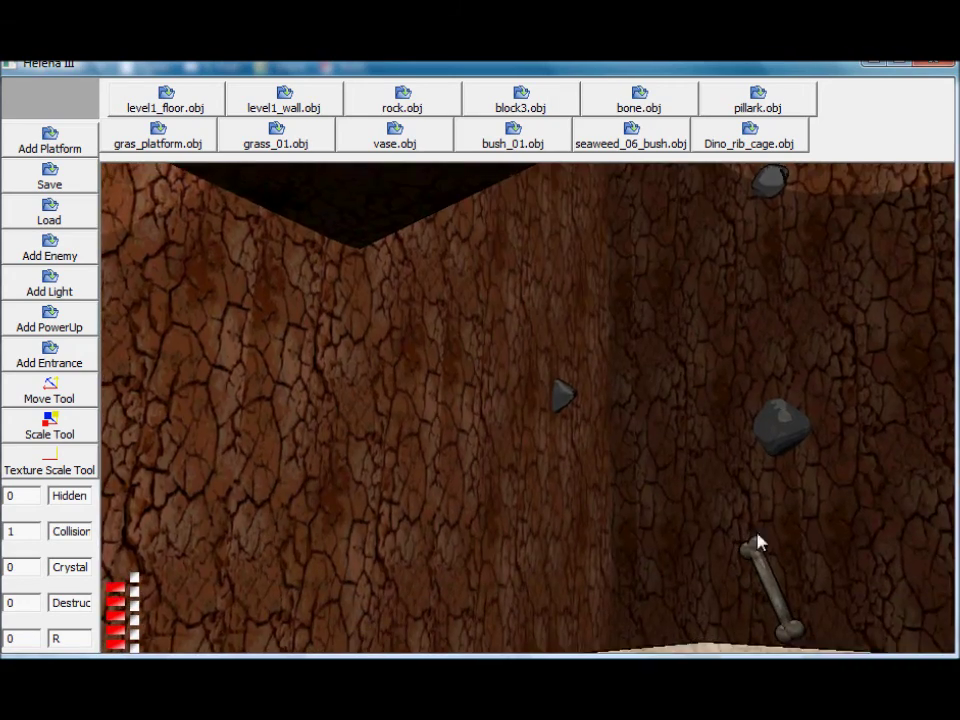
# Add a second bone above the first one, and reselect the rib cage arch
pyautogui.press('s')
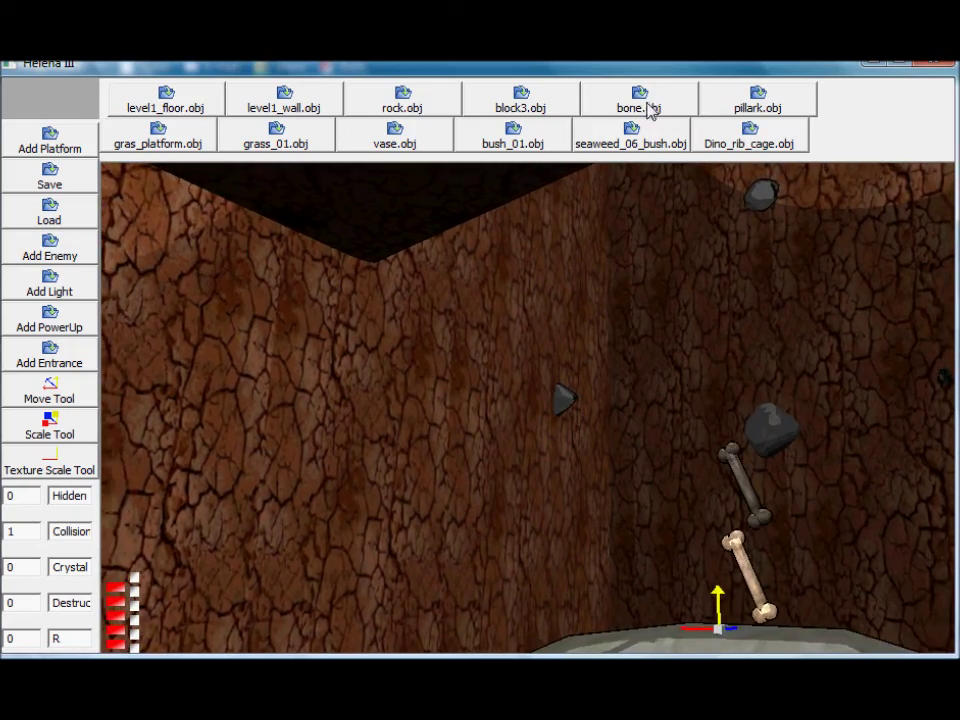
pyautogui.click(674, 412)
pyautogui.moveTo(674, 412); pyautogui.dragTo(663, 446, button='middle')
pyautogui.click(663, 446)
pyautogui.press('s')
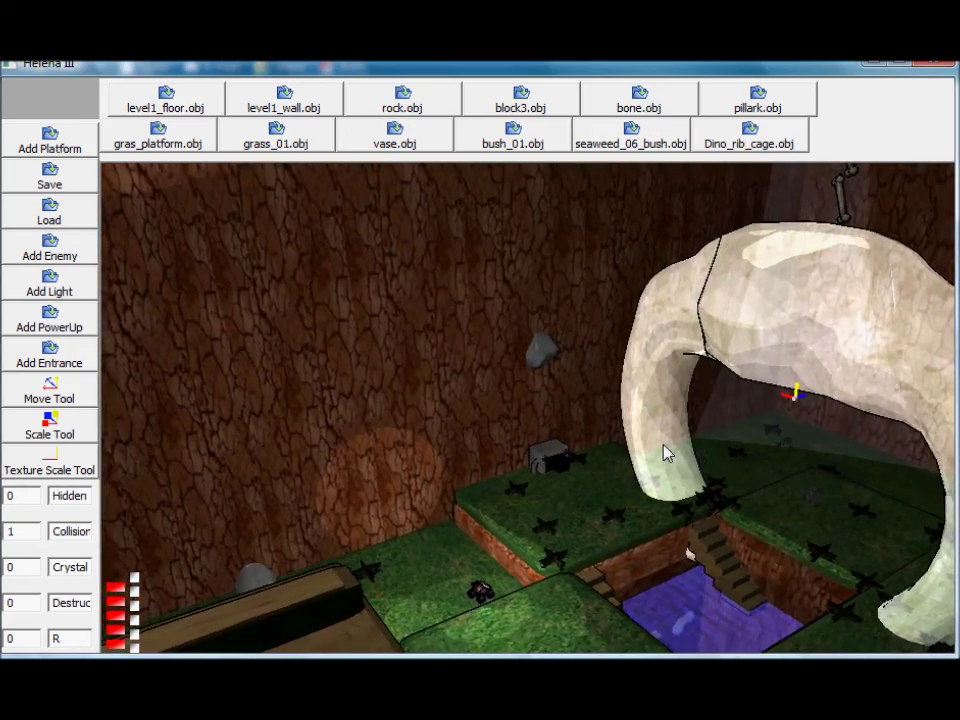
# Test the rib cage arch in play mode by driving the buggy up to it and hovering in front of it
pyautogui.press('Tab')
pyautogui.press('w')
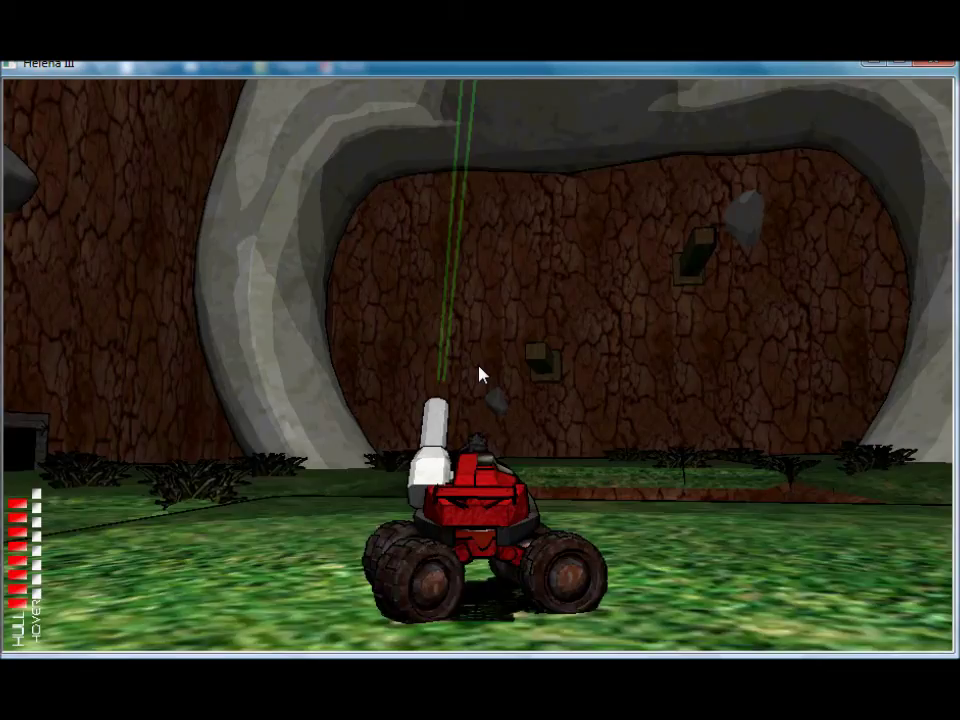
pyautogui.press('space')
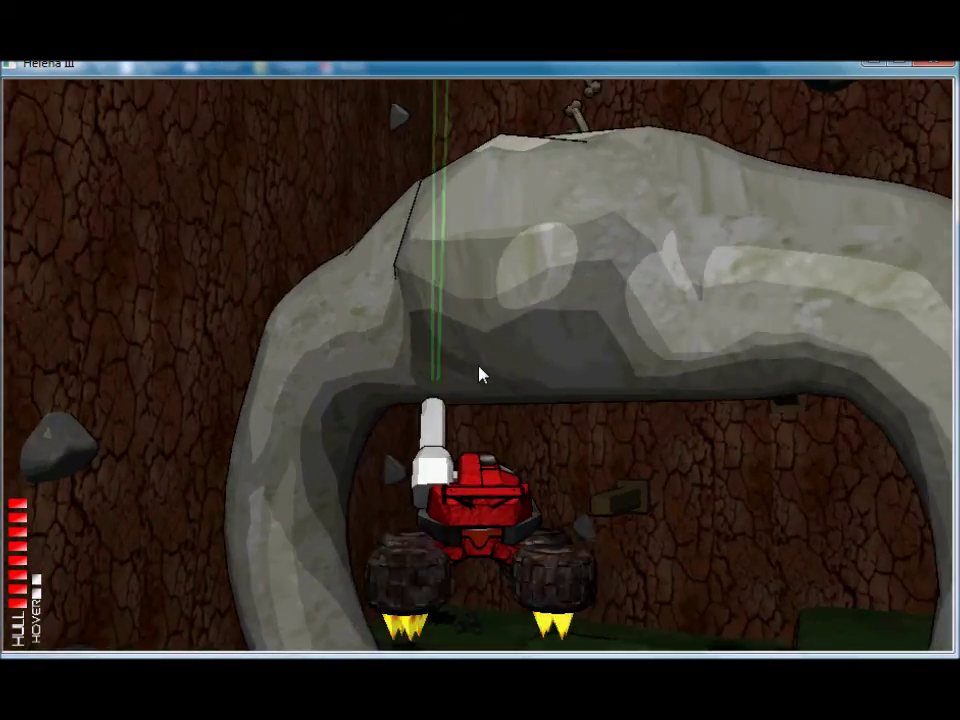
pyautogui.press('a')
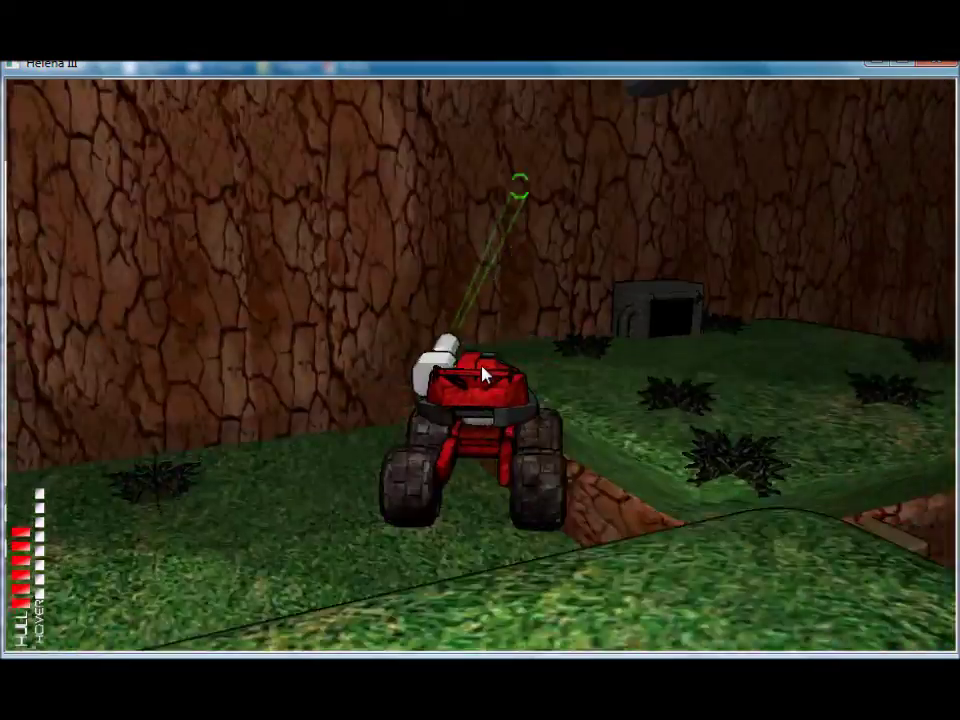
# Drive the buggy around the grass areas near the stepped terrace and fire its cannon
pyautogui.press('w')
pyautogui.press('space')
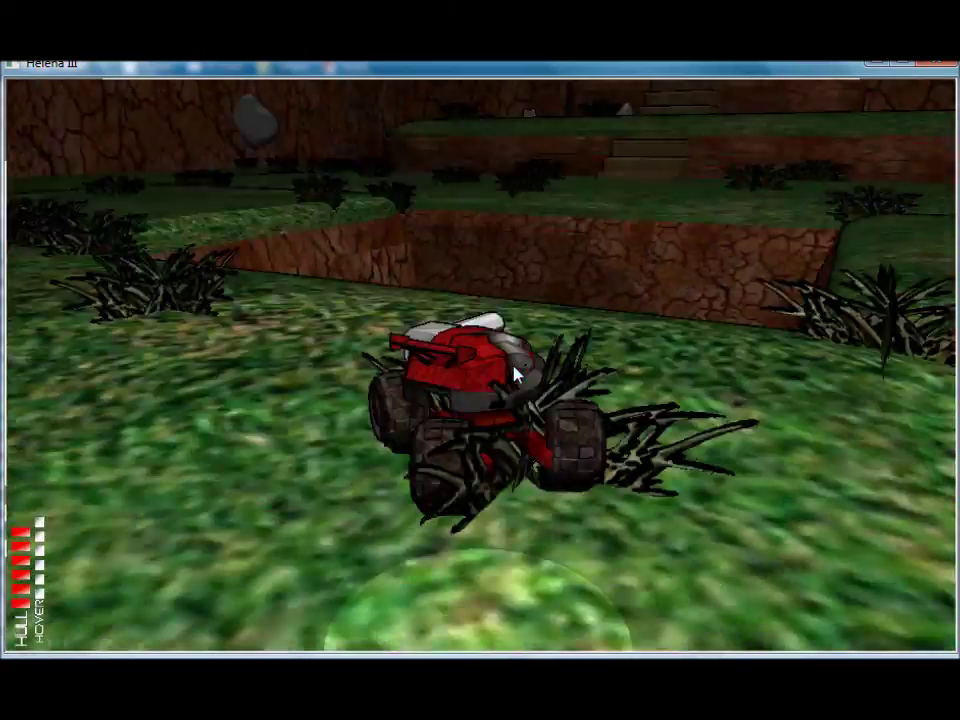
pyautogui.click(482, 366)
pyautogui.press('w')
pyautogui.press('d')
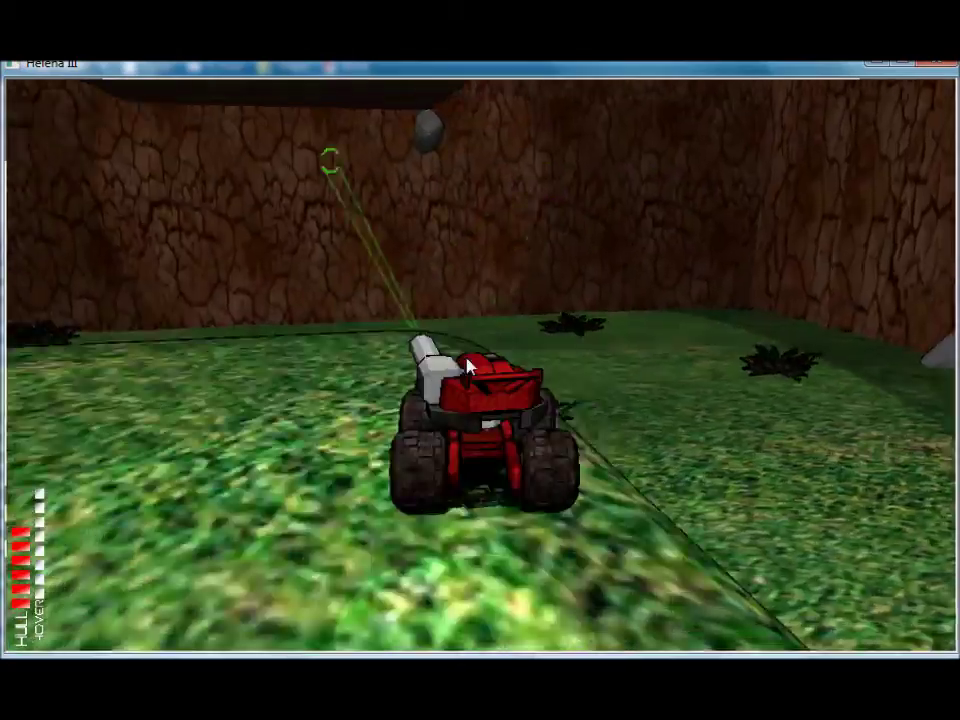
pyautogui.press('w')
pyautogui.press('a')
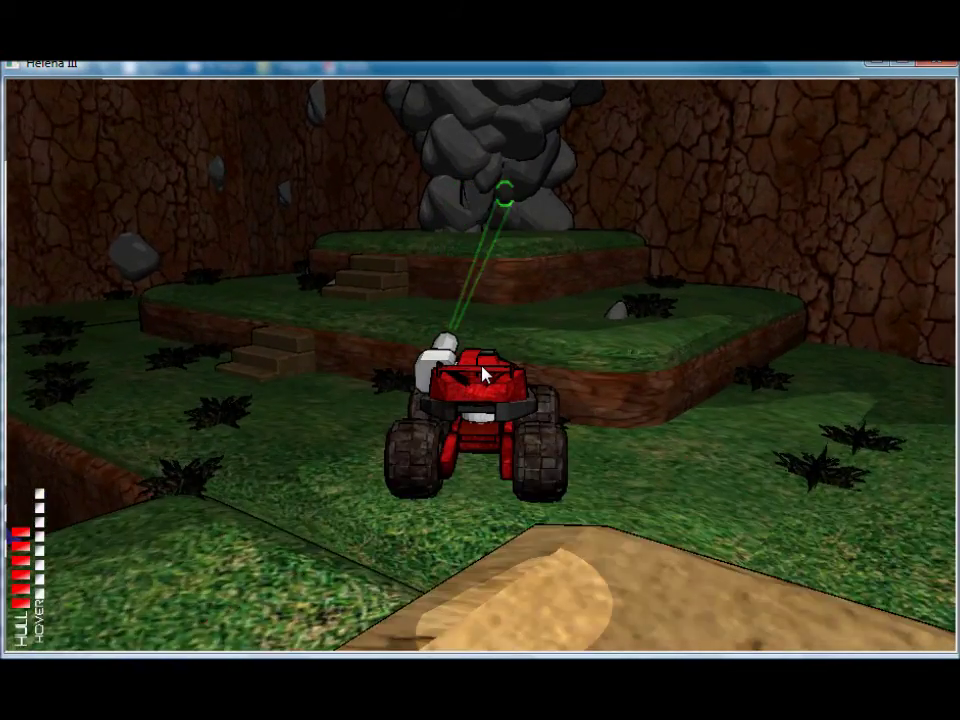
pyautogui.press('w')
pyautogui.press('s')
pyautogui.press('a')
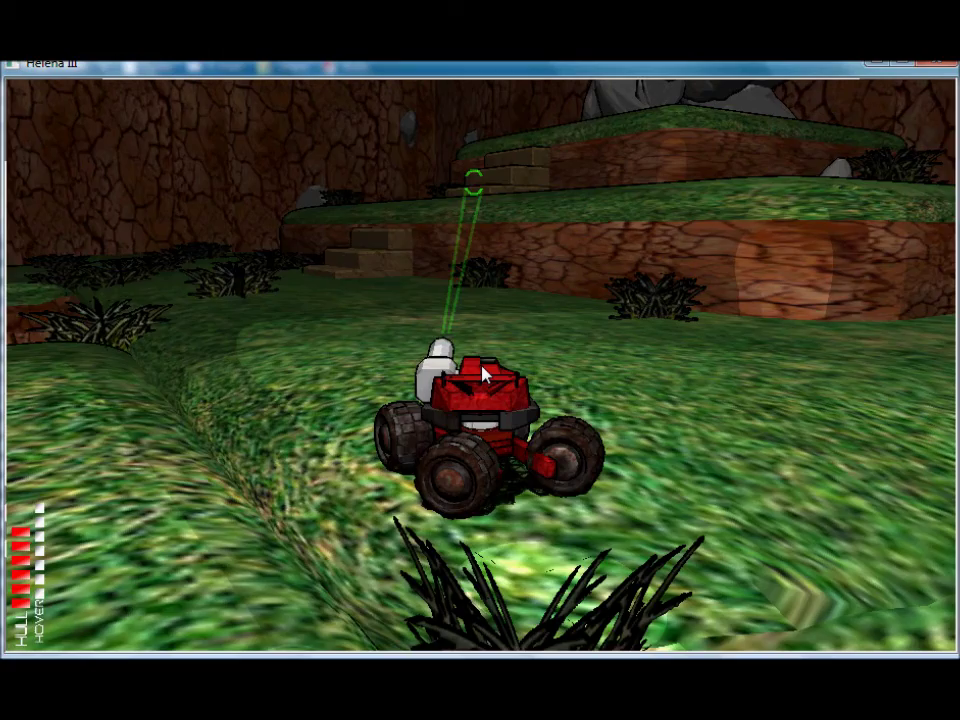
pyautogui.press('a')
pyautogui.press('space')
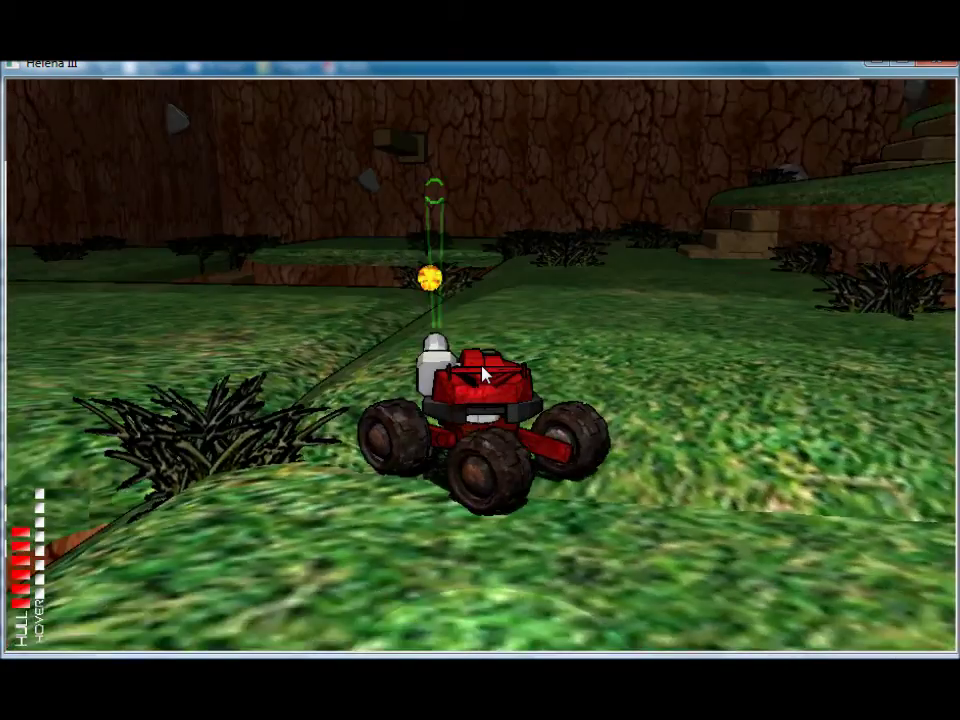
# Drive the buggy past the terrace stairs and hover it across the water pit to the central grass block
pyautogui.press('w')
pyautogui.press('space')
pyautogui.press('d')
pyautogui.press('w')
pyautogui.press('d')
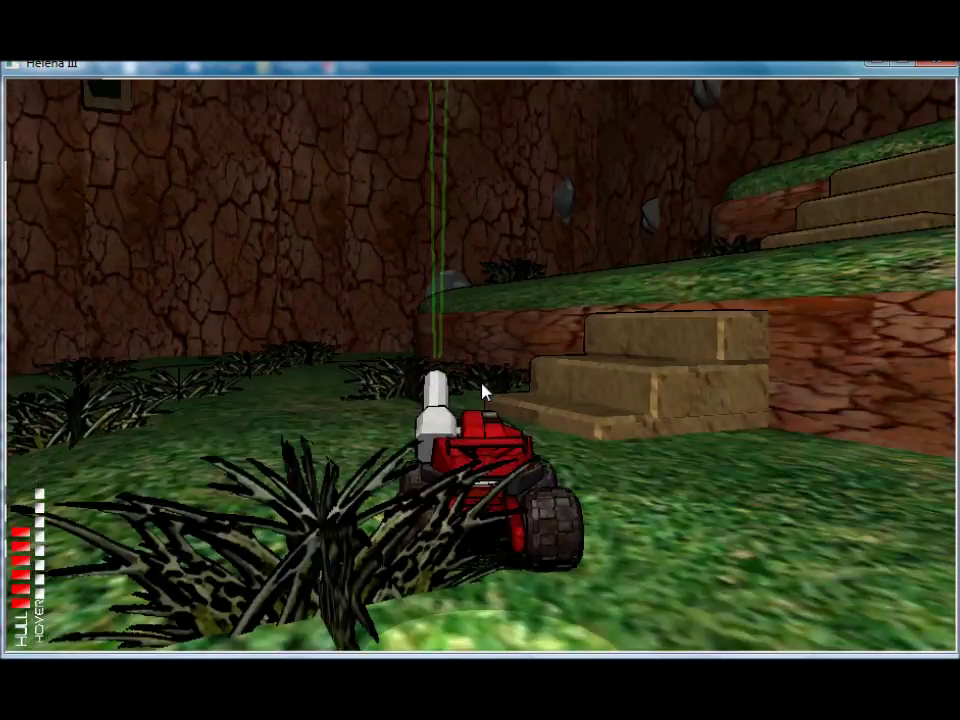
pyautogui.press('a')
pyautogui.press('w')
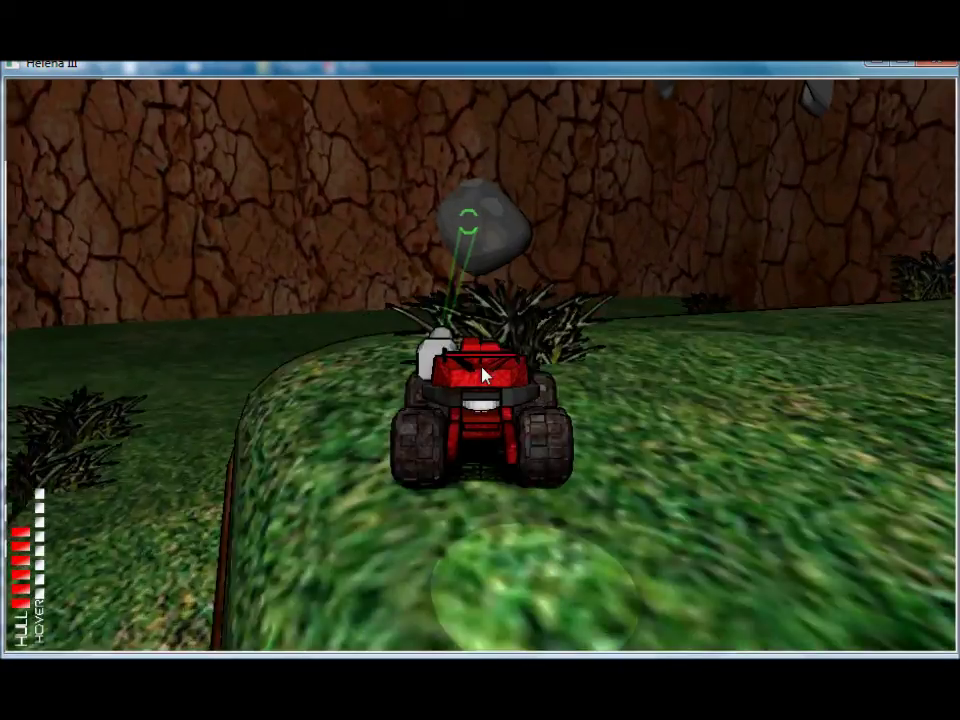
pyautogui.press('a')
pyautogui.press('w')
pyautogui.press('a')
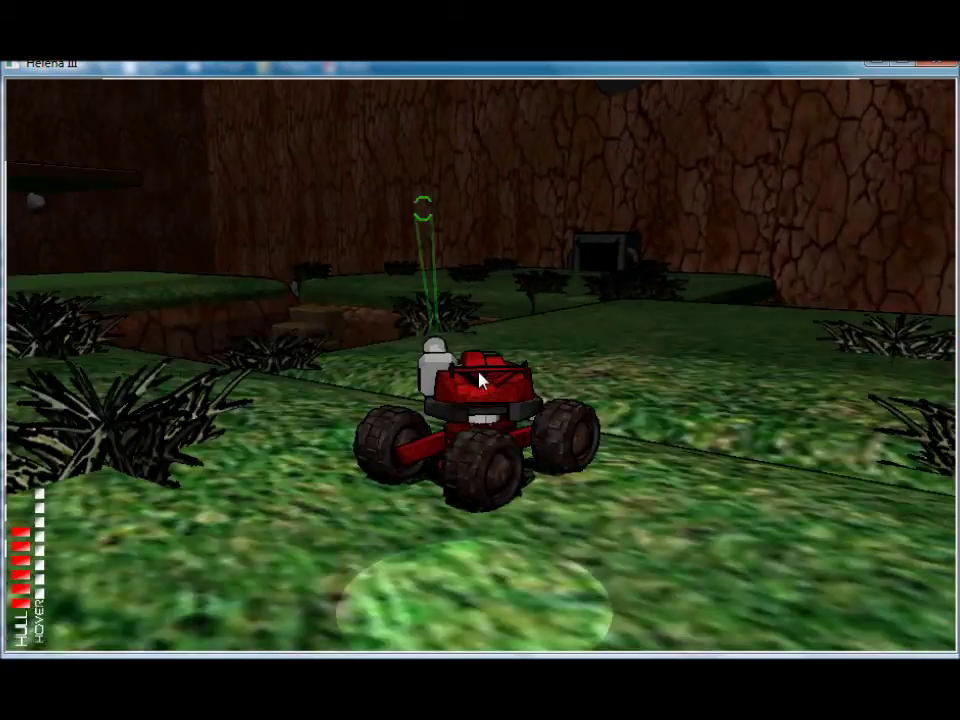
pyautogui.press('w')
pyautogui.press('space')
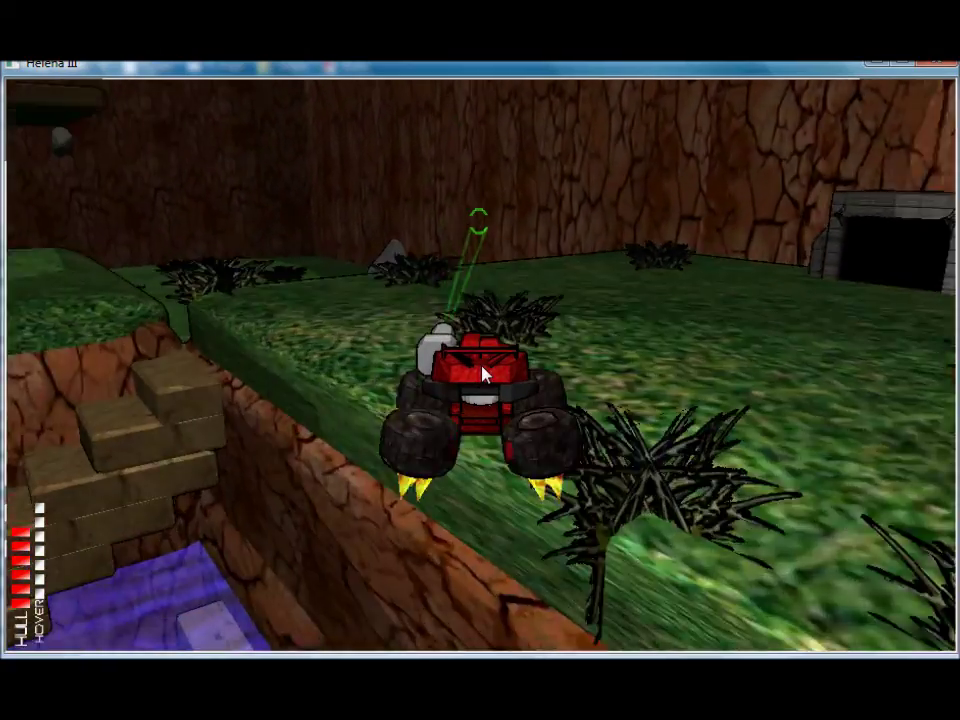
pyautogui.press('a')
pyautogui.press('w')
pyautogui.press('space')
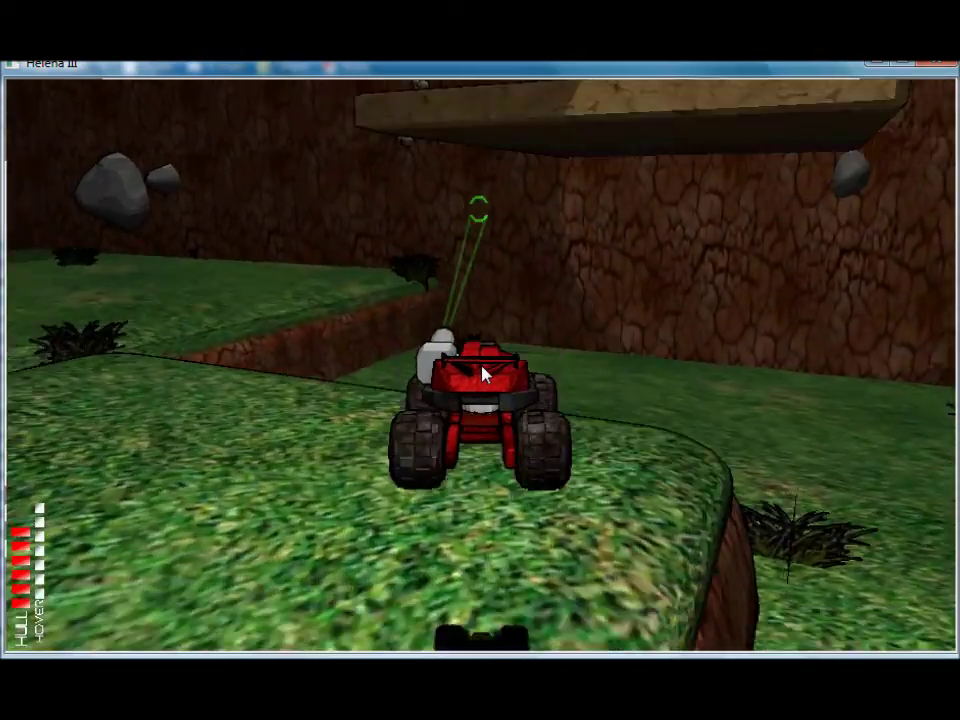
# Hover the buggy off the central grass block, drive it across the grass area and fire its cannon
pyautogui.press('space')
pyautogui.press('w')
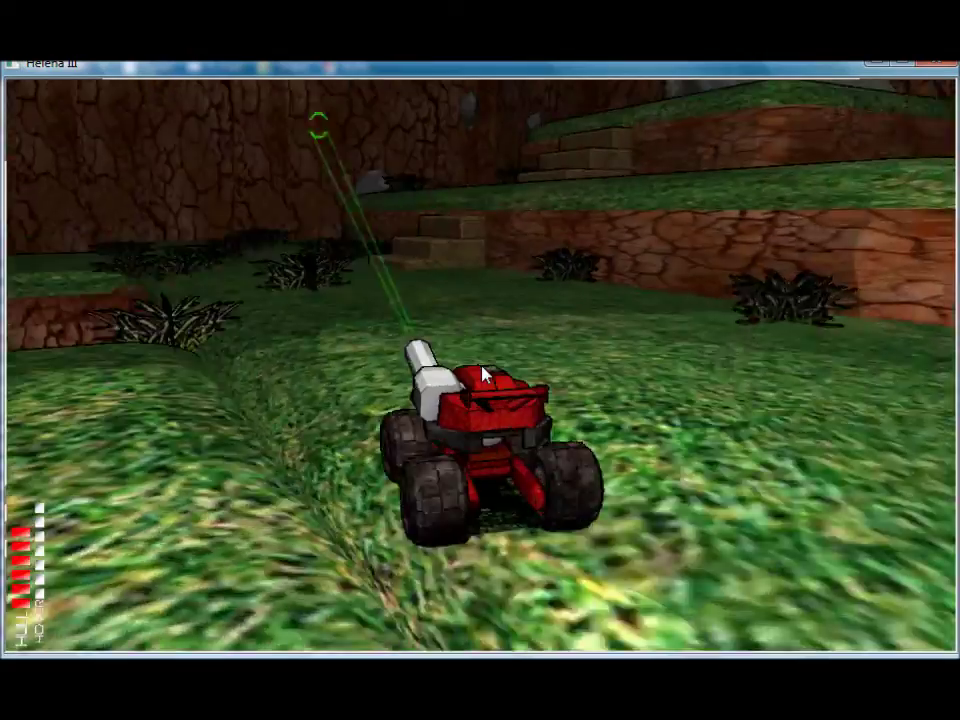
pyautogui.click(484, 375)
pyautogui.press('w')
pyautogui.click(484, 375)
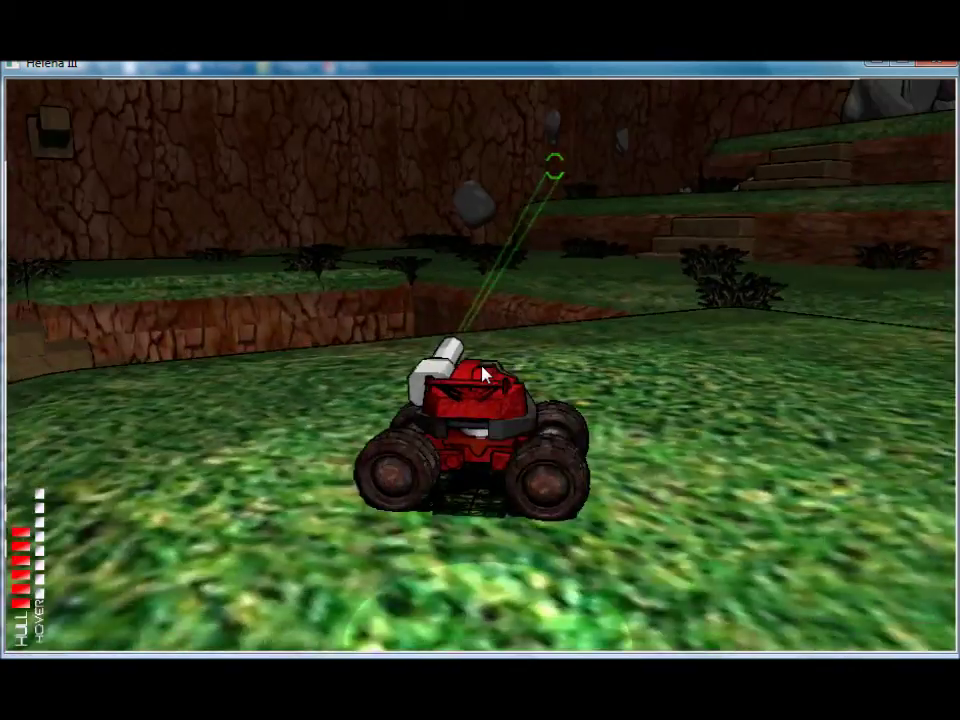
# Return to the editor and scale the wooden platform on the rock wall down to a narrow ledge
pyautogui.press('Tab')
pyautogui.click(618, 492)
pyautogui.moveTo(616, 491); pyautogui.dragTo(511, 458, button='right')
pyautogui.click(660, 486)
pyautogui.click(618, 490)
pyautogui.press('w')
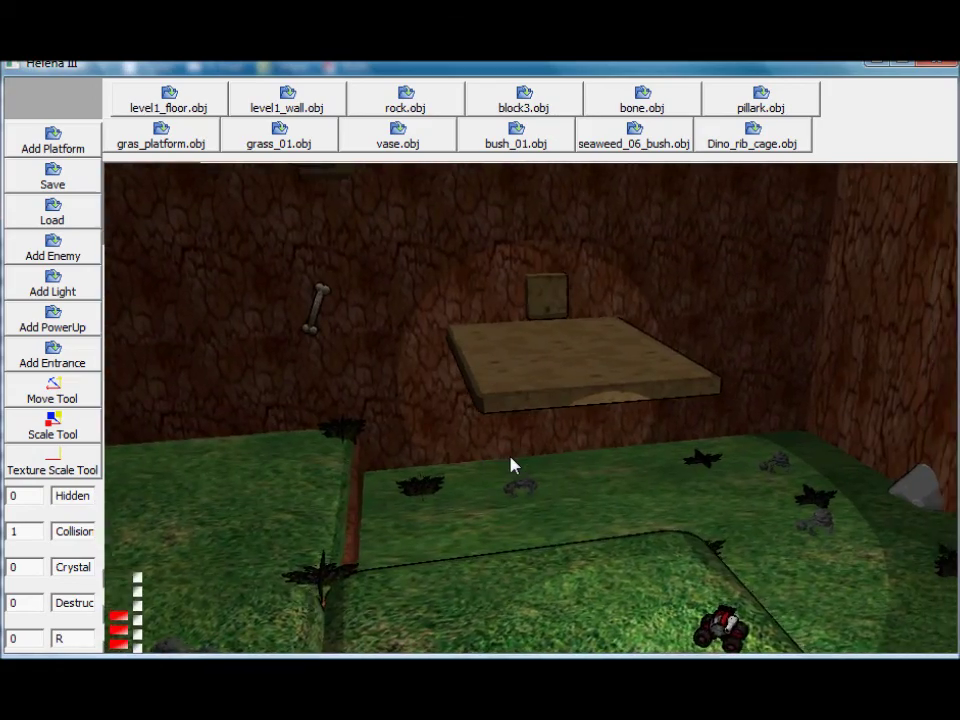
pyautogui.click(540, 379)
pyautogui.press('a')
pyautogui.press('w')
pyautogui.moveTo(510, 373); pyautogui.dragTo(449, 368, button='right')
pyautogui.press('a')
pyautogui.press('a')
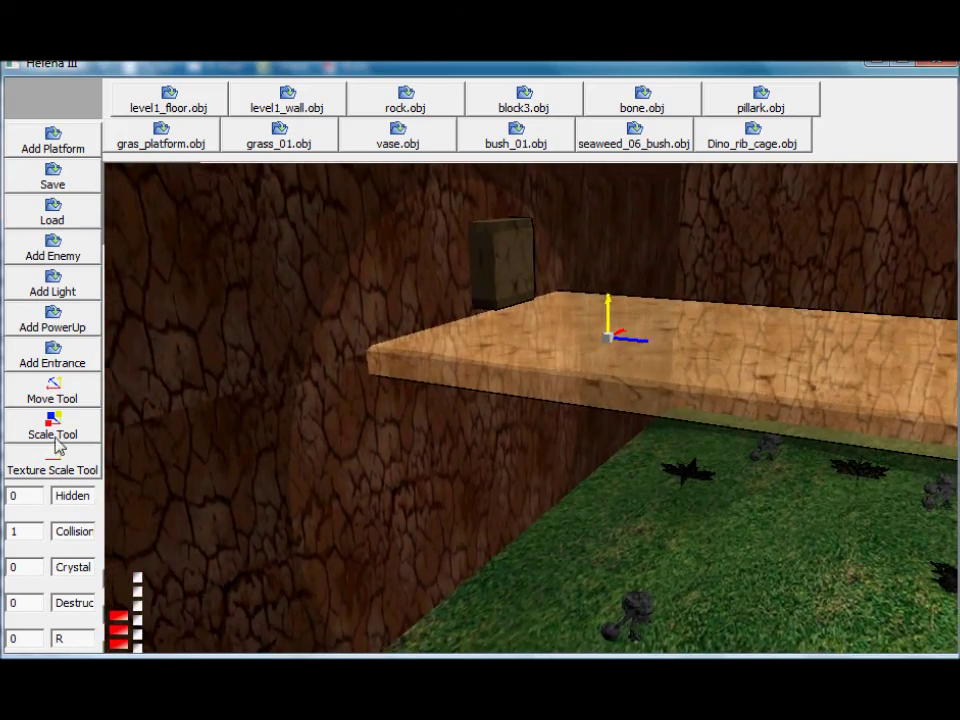
pyautogui.click(52, 428)
pyautogui.moveTo(645, 350); pyautogui.dragTo(630, 350)
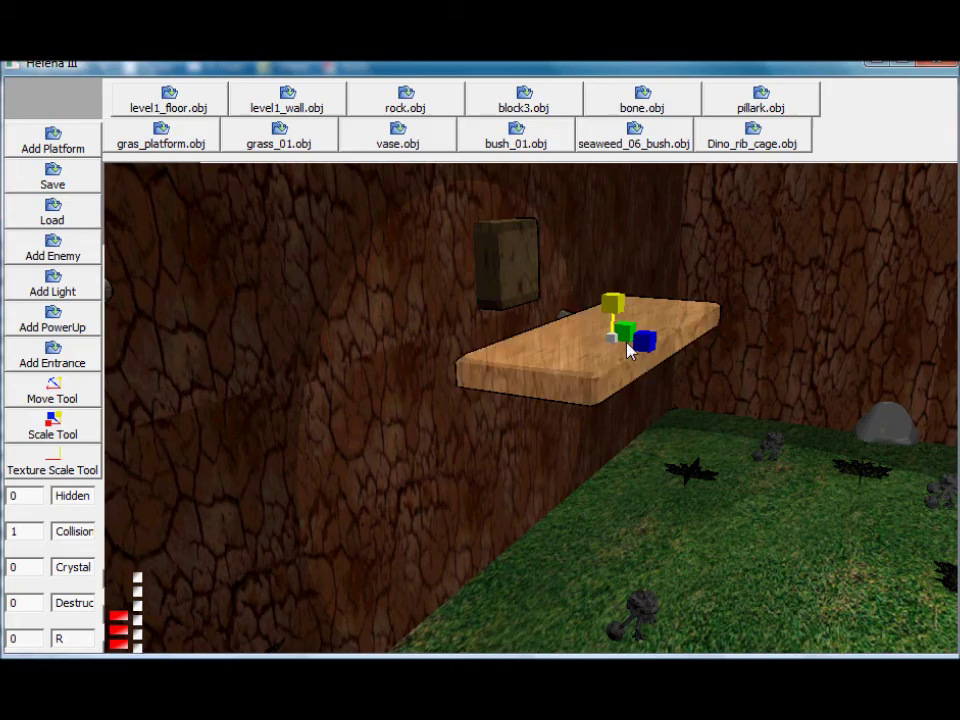
# Deselect the wooden ledge and add a gras_platform.obj object to the level
pyautogui.moveTo(648, 445); pyautogui.dragTo(648, 498, button='right')
pyautogui.click(684, 484)
pyautogui.click(706, 488)
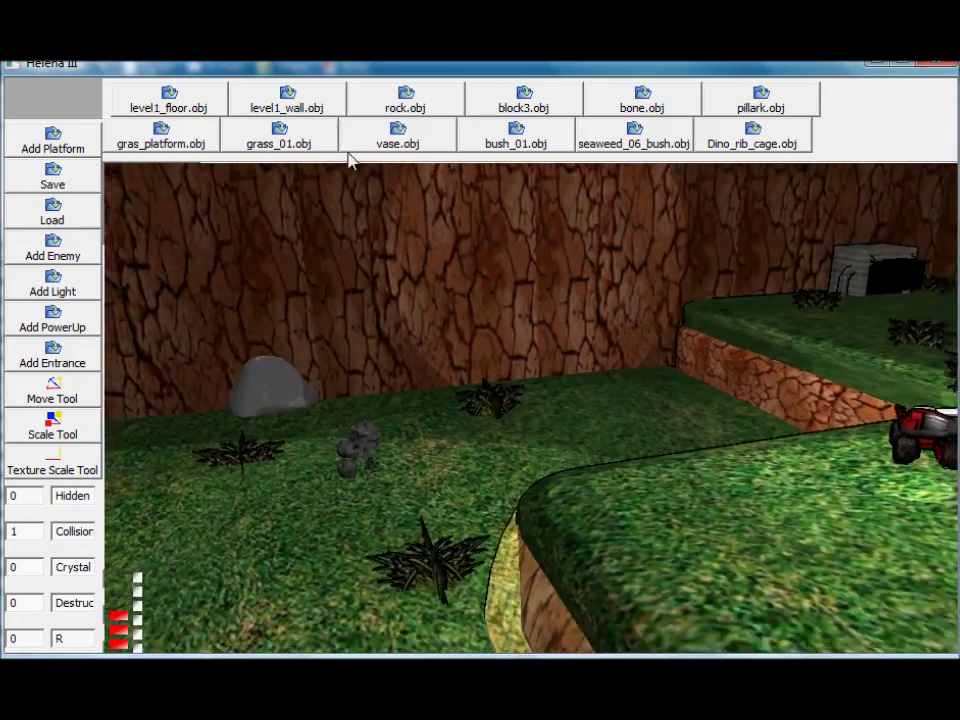
pyautogui.press('s')
pyautogui.moveTo(530, 305); pyautogui.dragTo(484, 311, button='right')
pyautogui.press('d')
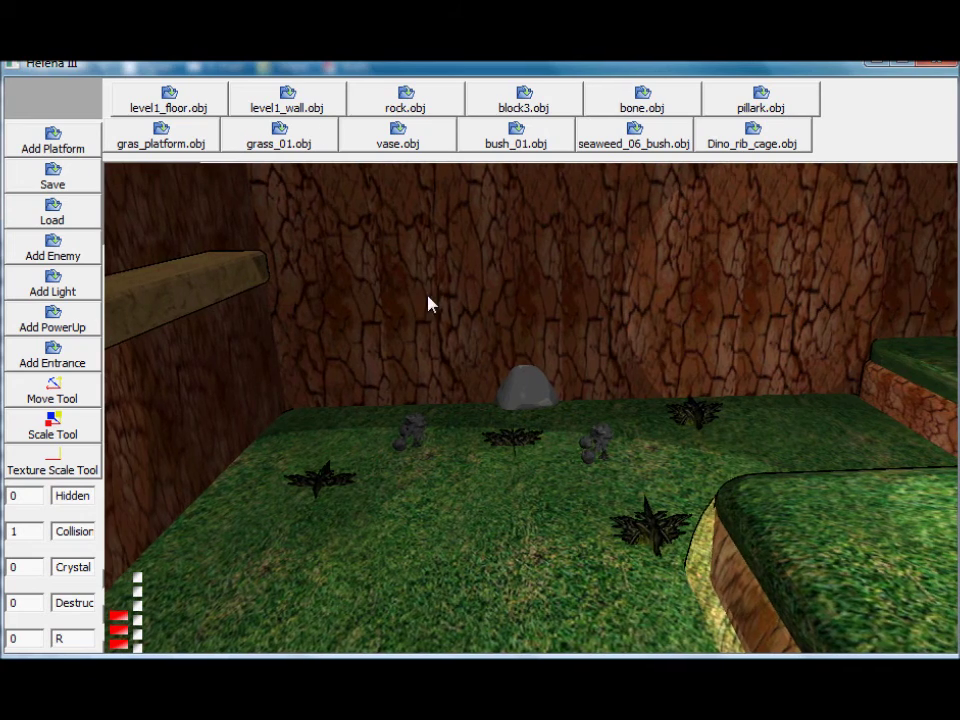
pyautogui.press('a')
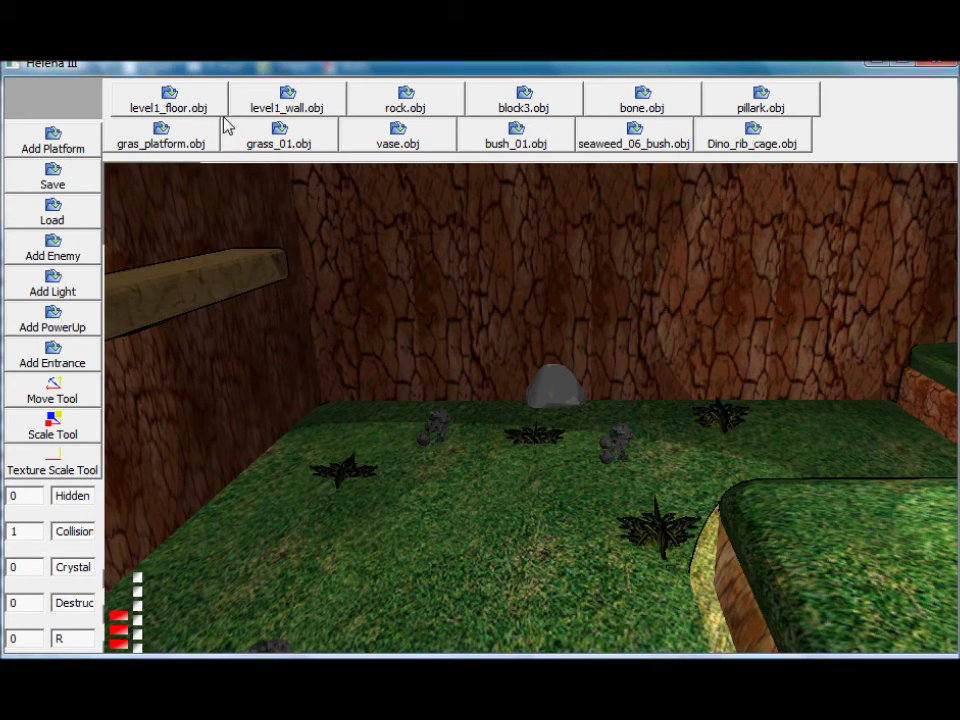
pyautogui.click(176, 137)
pyautogui.click(400, 280)
# Scale the added grass platform down uniformly to a small floating island, and activate the Move Tool
pyautogui.press('s')
pyautogui.moveTo(692, 438); pyautogui.dragTo(671, 441, button='right')
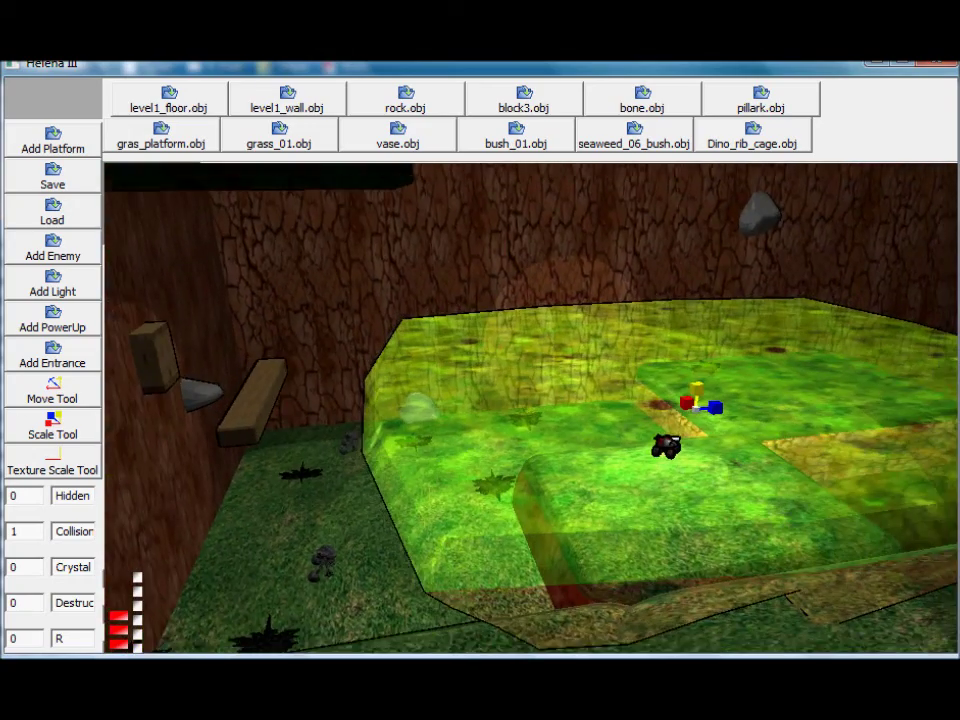
pyautogui.press('w')
pyautogui.moveTo(696, 410); pyautogui.dragTo(688, 410)
pyautogui.press('w')
pyautogui.moveTo(721, 409); pyautogui.dragTo(664, 410, button='right')
pyautogui.press('d')
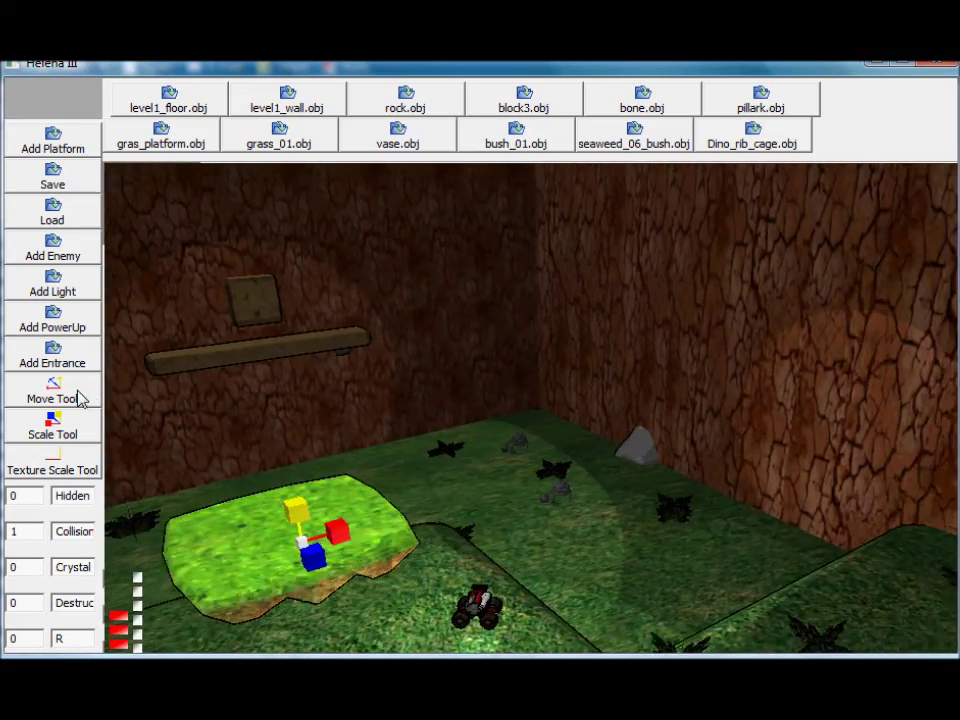
pyautogui.click(79, 392)
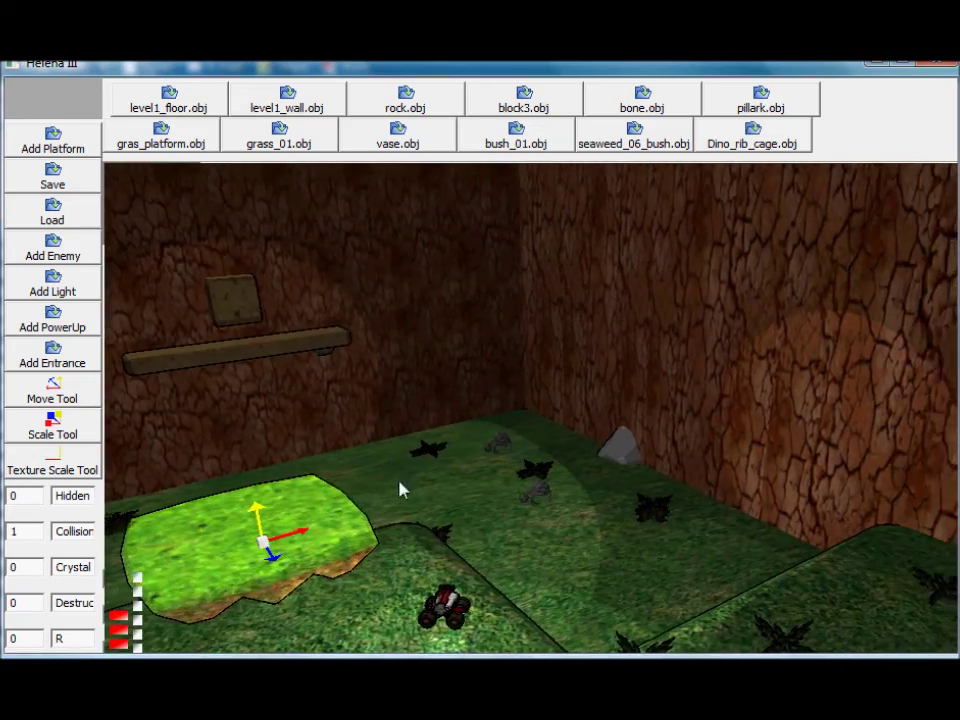
pyautogui.moveTo(401, 489); pyautogui.dragTo(384, 499, button='right')
pyautogui.press('s')
# Test the small grass platform in play mode by driving the buggy toward it and hovering up onto it
pyautogui.press('Tab')
pyautogui.press('w')
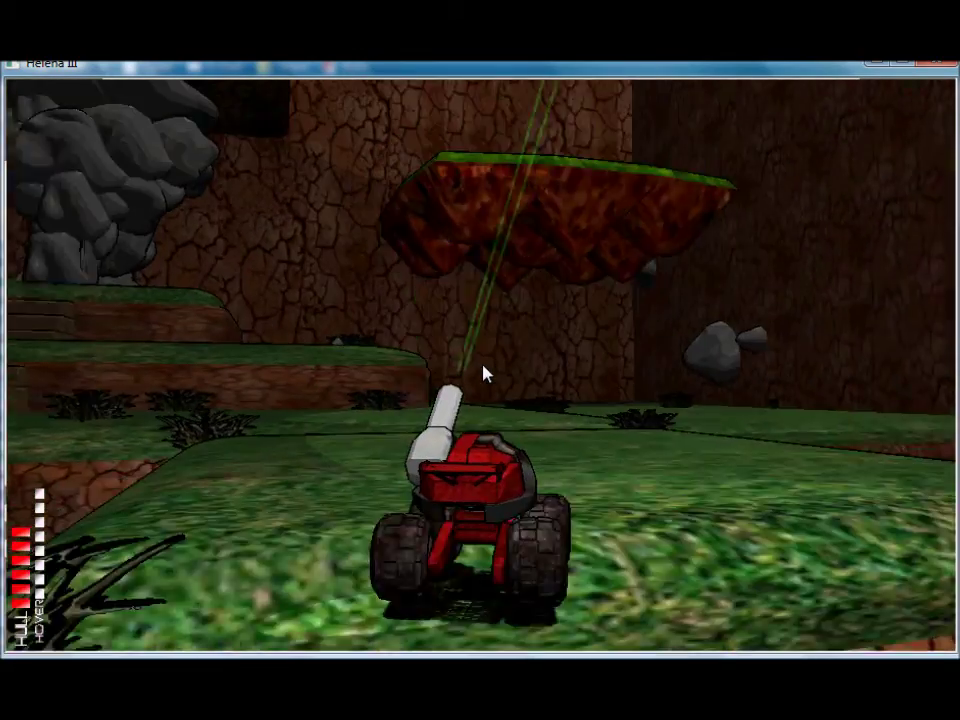
pyautogui.press('w')
pyautogui.press('space')
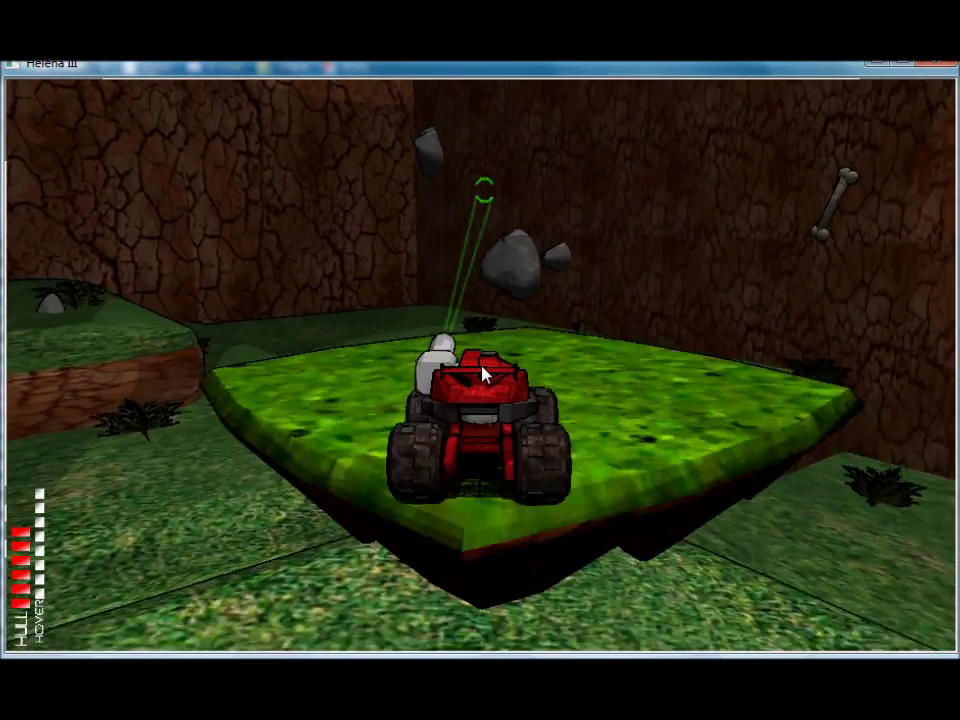
pyautogui.press('s')
# Return to the editor, duplicate the small grass platform, and move the copy higher and toward the back wall
pyautogui.press('Tab')
pyautogui.moveTo(484, 373); pyautogui.dragTo(450, 428, button='right')
pyautogui.press('s')
pyautogui.click(397, 447)
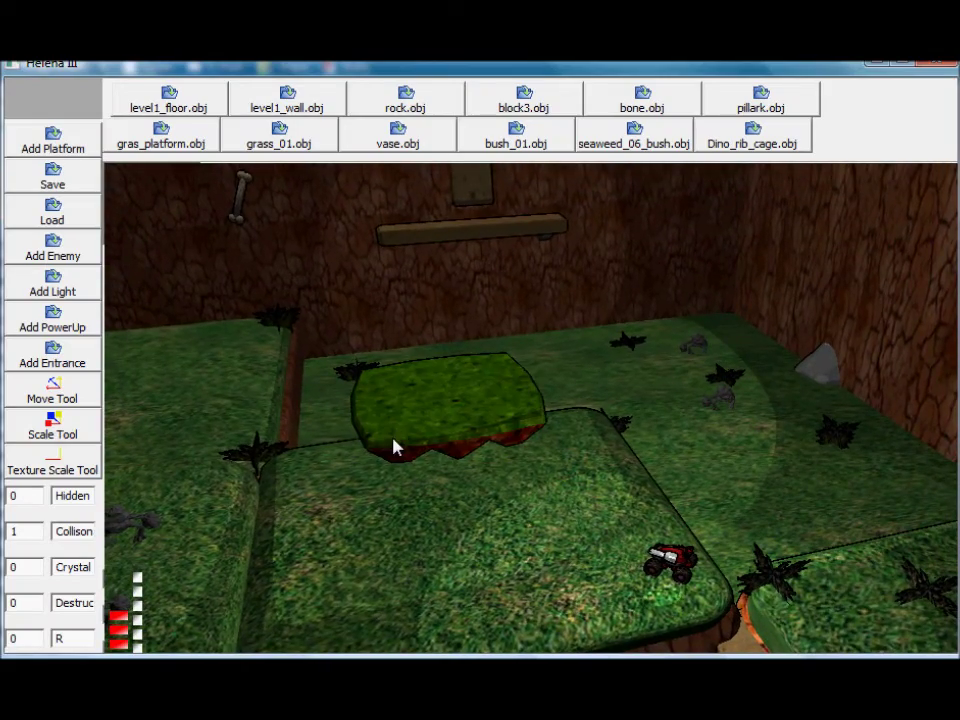
pyautogui.click(439, 408)
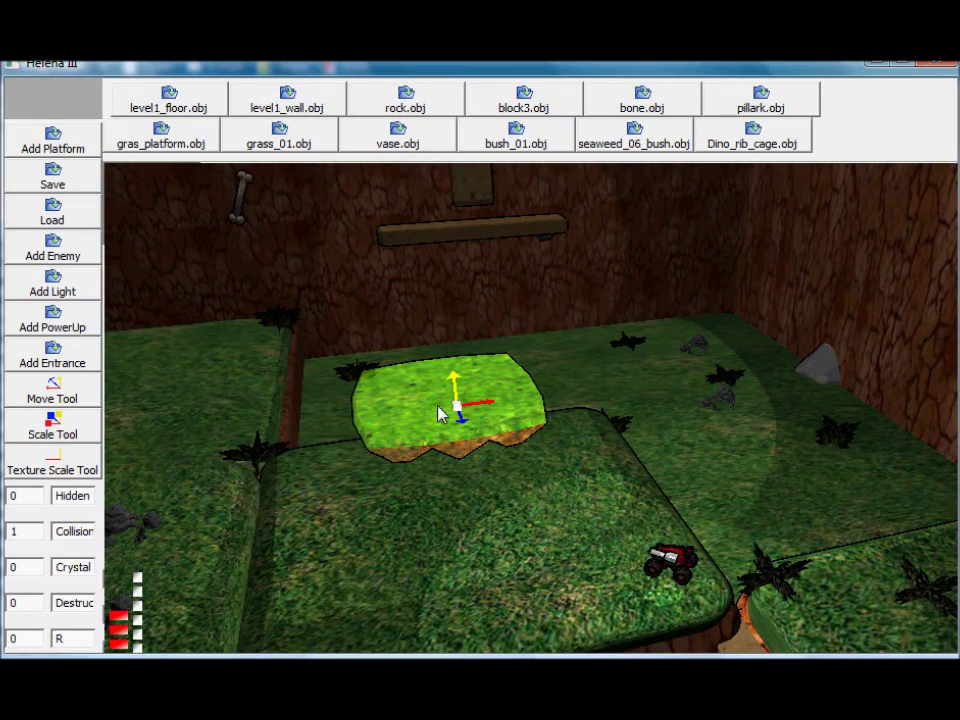
pyautogui.moveTo(491, 416); pyautogui.dragTo(460, 407)
pyautogui.moveTo(377, 396); pyautogui.dragTo(377, 377)
pyautogui.moveTo(382, 380)
pyautogui.mouseDown(button='right')
pyautogui.moveTo(433, 396)
pyautogui.moveTo(402, 392)
pyautogui.moveTo(379, 360)
pyautogui.mouseUp(button='right')
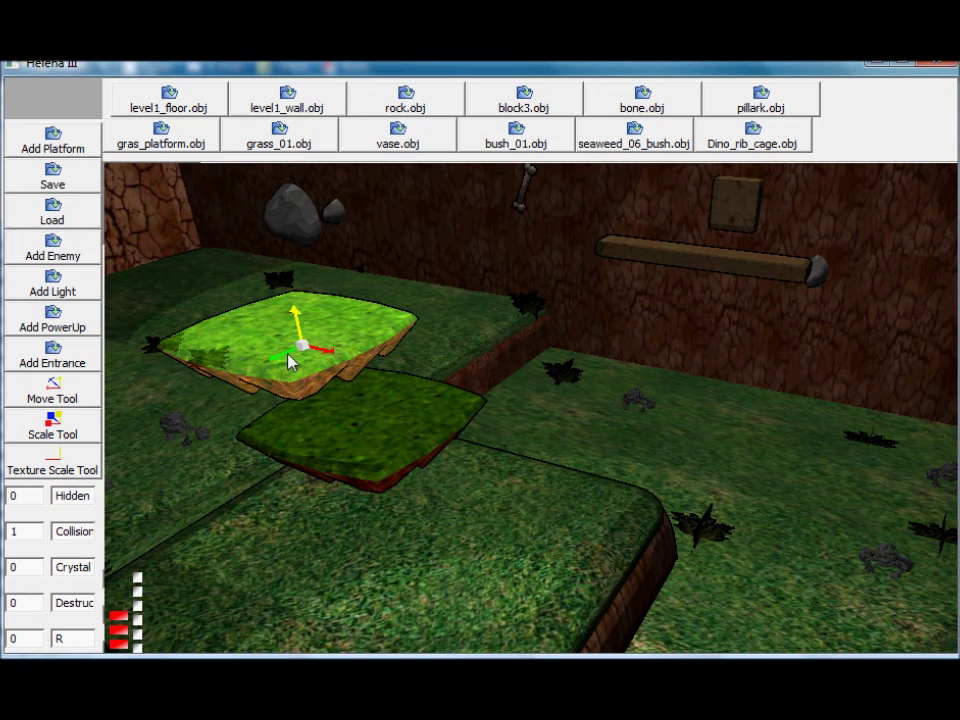
pyautogui.moveTo(288, 354); pyautogui.dragTo(334, 355)
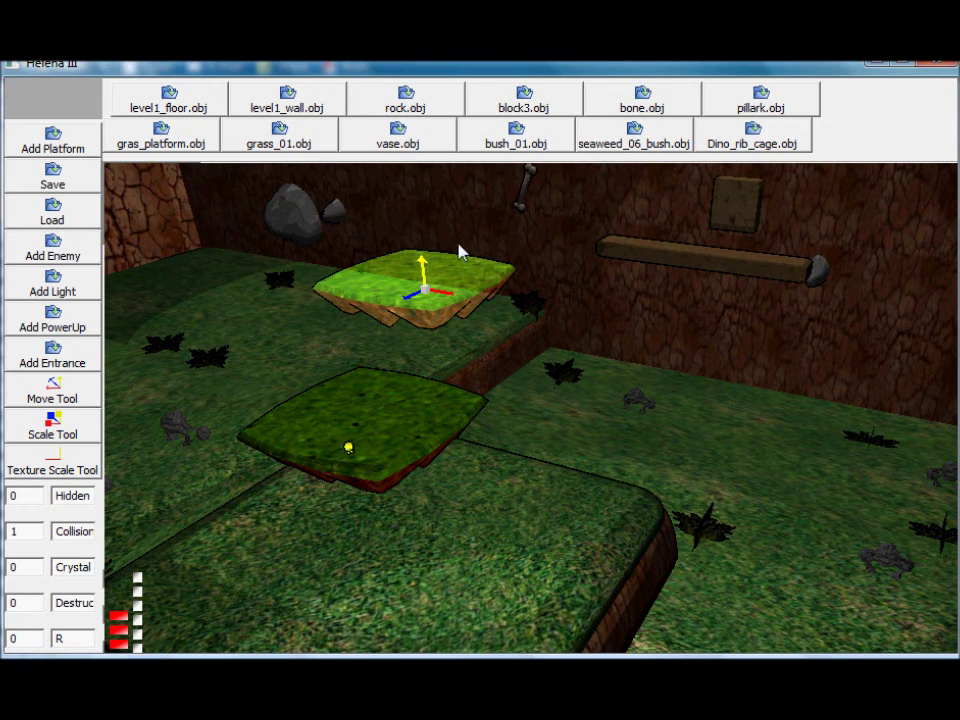
# Add three more grass platform copies, one in front of the wooden ledge and two higher up along the wall
pyautogui.moveTo(440, 305); pyautogui.dragTo(684, 347)
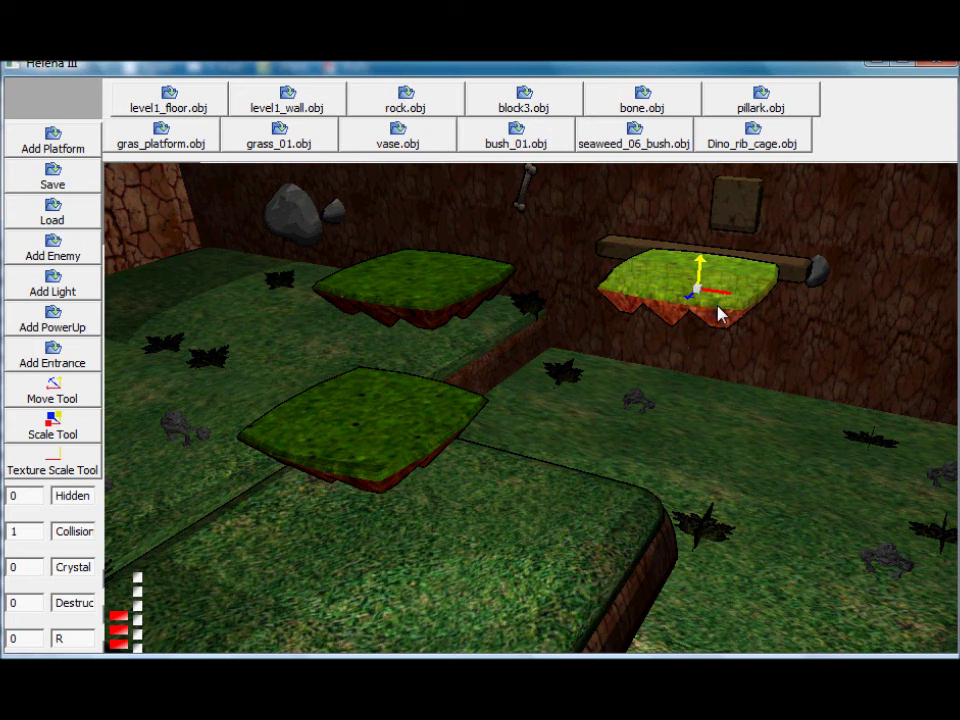
pyautogui.moveTo(718, 307); pyautogui.dragTo(719, 372, button='middle')
pyautogui.moveTo(660, 352); pyautogui.dragTo(632, 284)
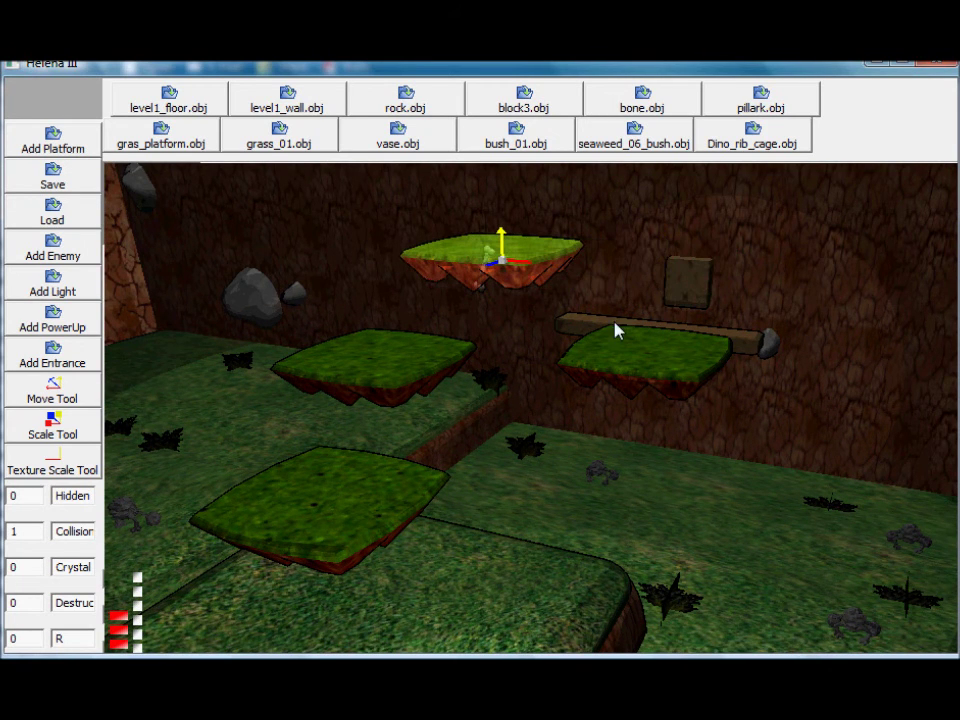
pyautogui.moveTo(537, 277); pyautogui.dragTo(495, 280)
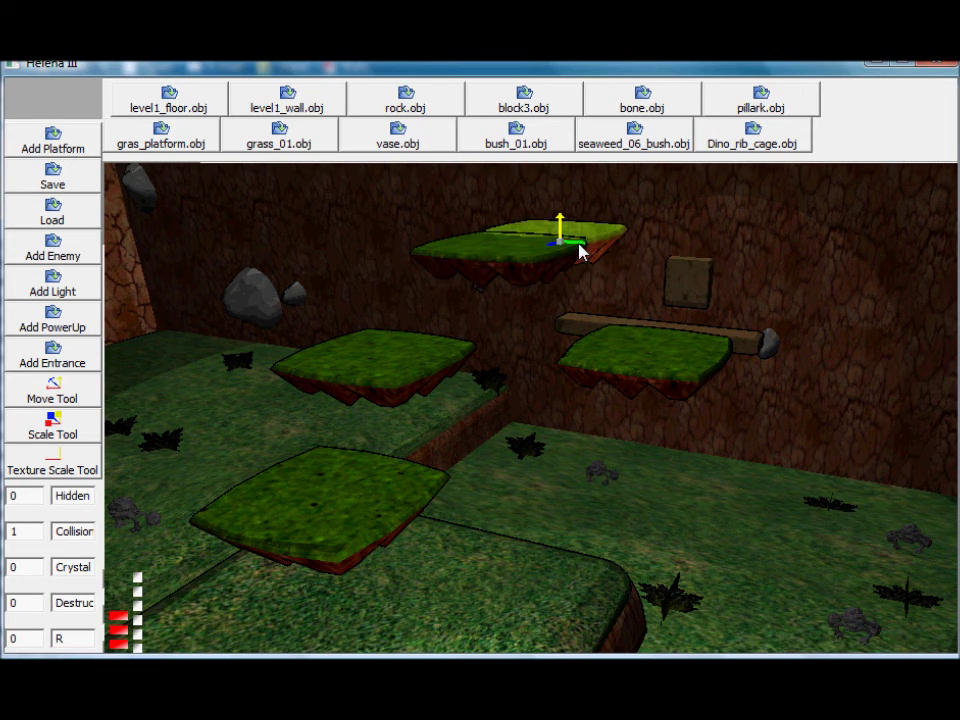
pyautogui.moveTo(622, 245); pyautogui.dragTo(631, 247)
# Test the floating grass platforms in play mode by hovering the buggy from one to the next up to the top
pyautogui.press('Tab')
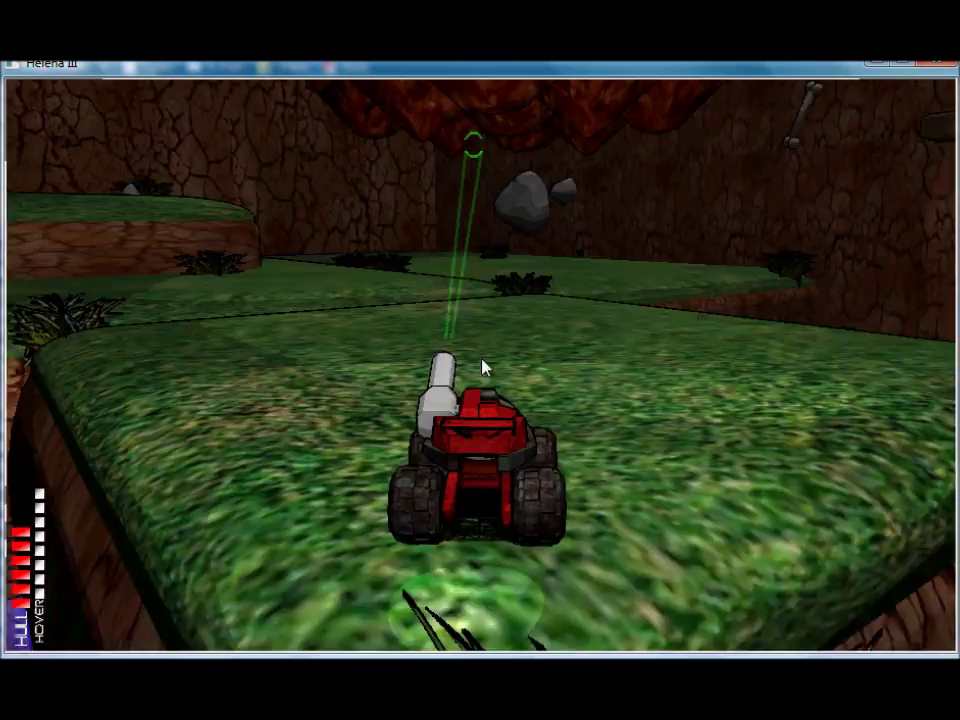
pyautogui.press('w')
pyautogui.press('space')
pyautogui.press('space')
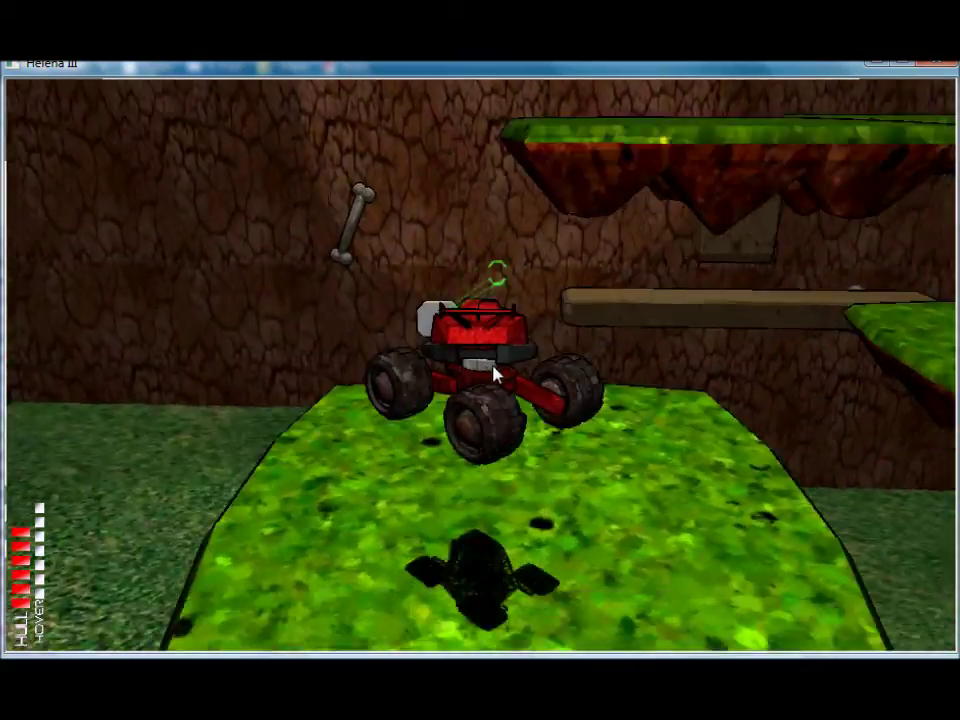
pyautogui.press('w')
pyautogui.press('space')
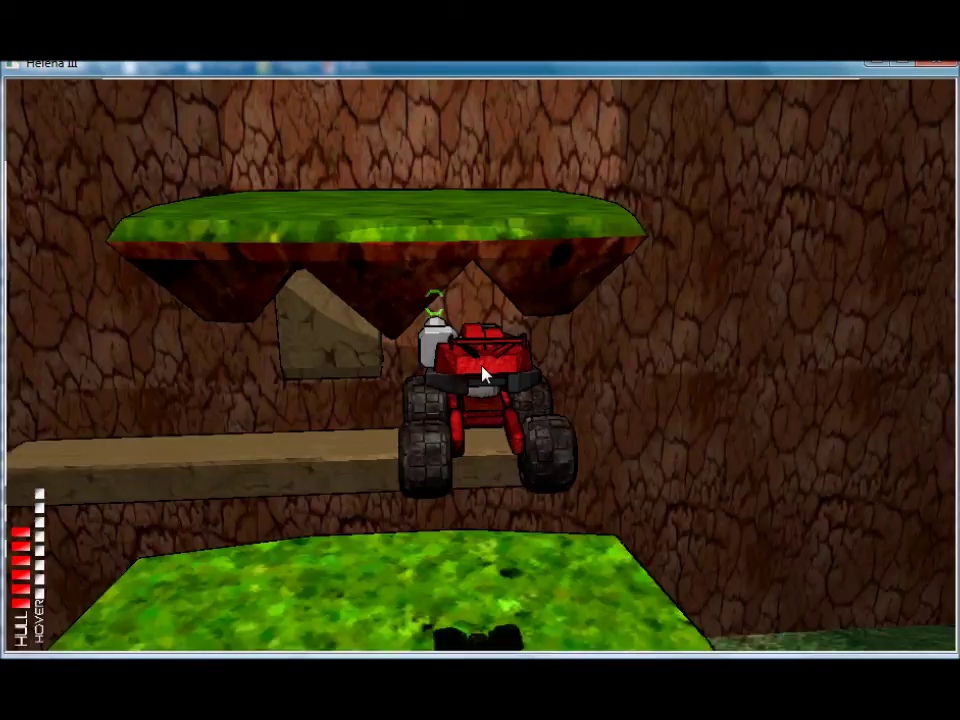
pyautogui.press('space')
pyautogui.press('w')
pyautogui.press('space')
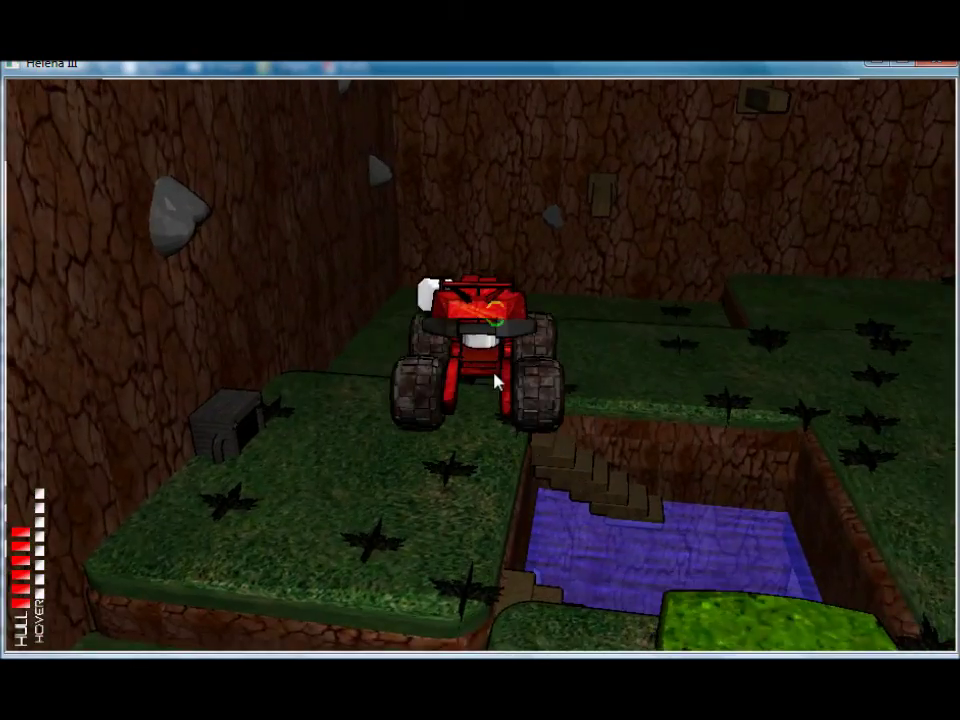
pyautogui.press('w')
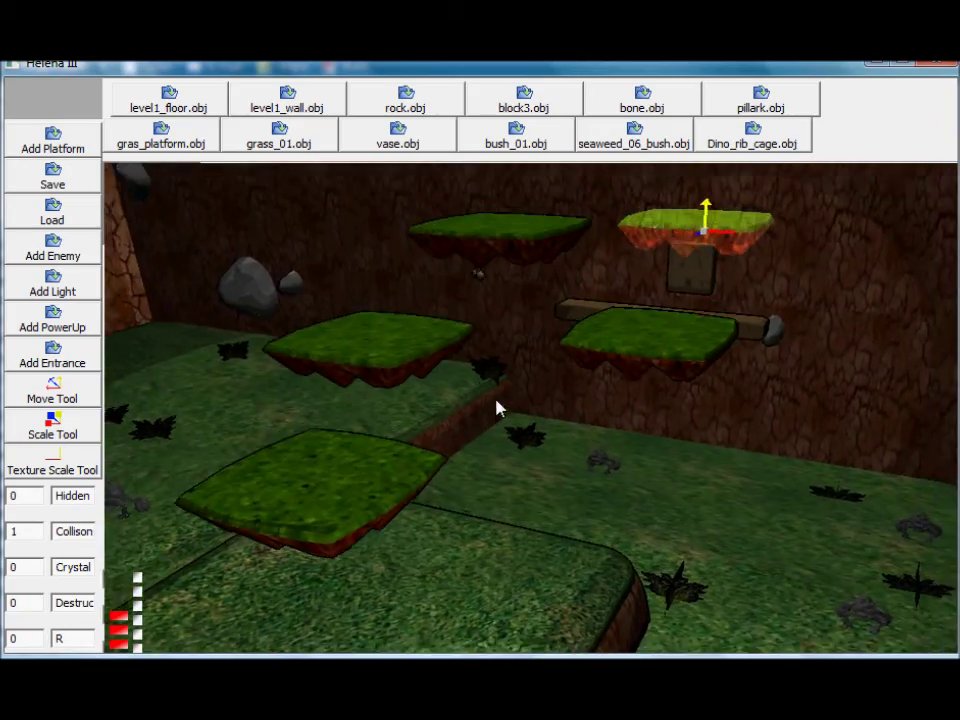
# Select the three lower grass platforms together and shift them slightly along the red axis
pyautogui.click(380, 515)
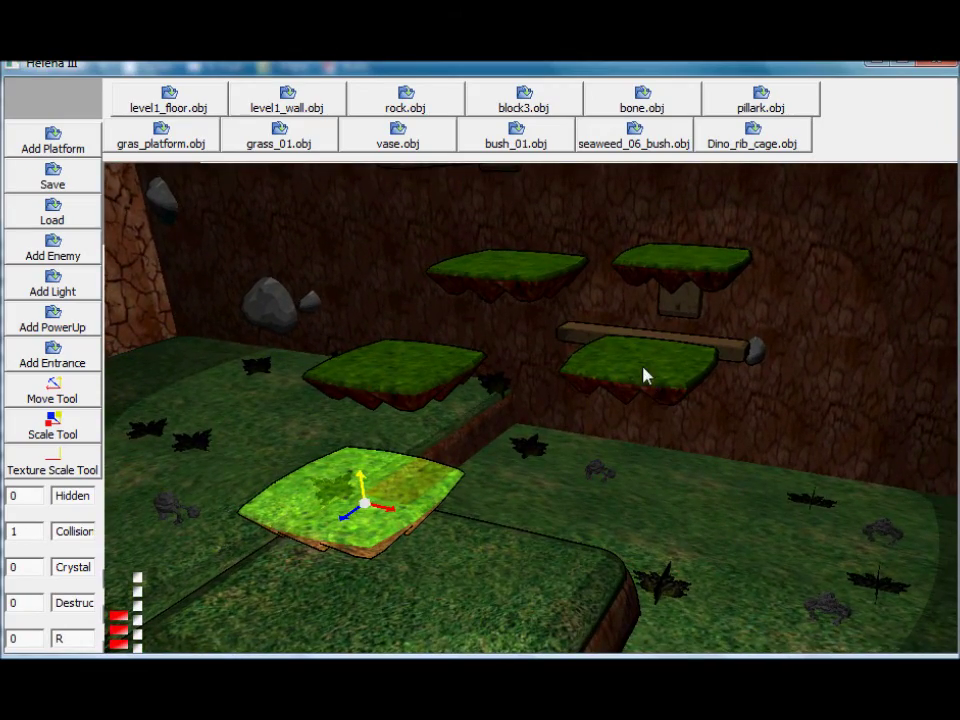
pyautogui.click(645, 375)
pyautogui.click(362, 378)
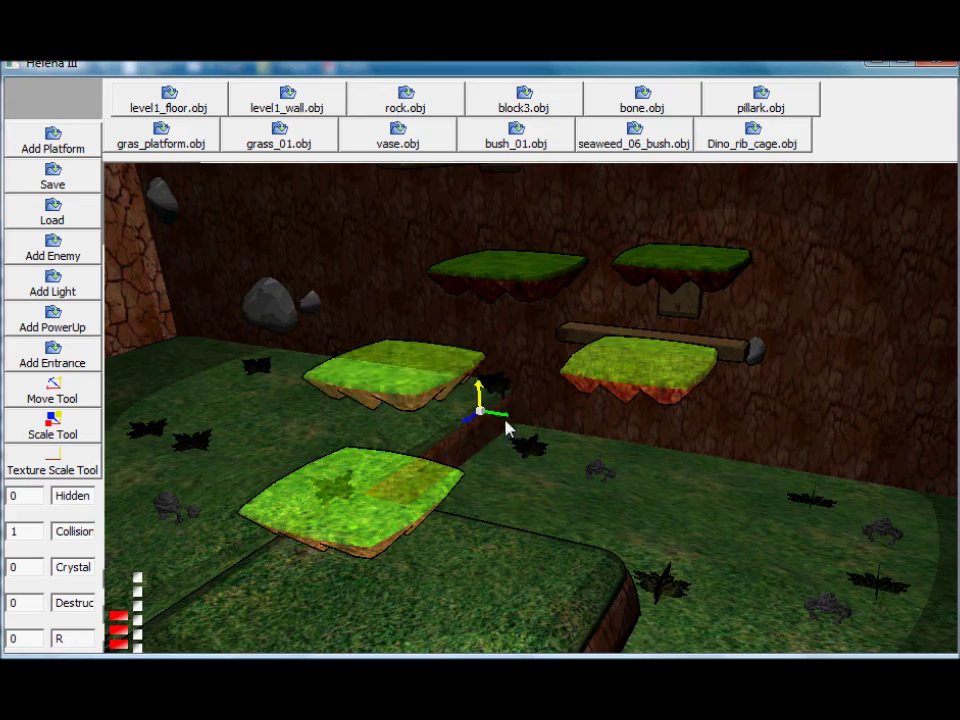
pyautogui.moveTo(505, 421); pyautogui.dragTo(513, 419)
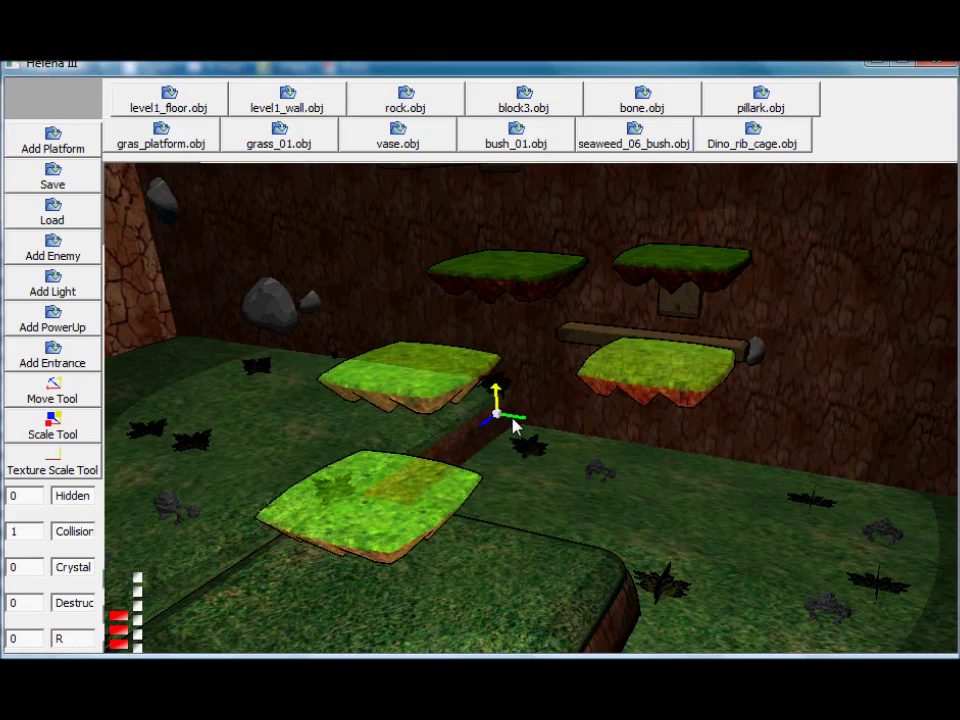
# Test the shifted platforms in play mode by hovering the buggy off the lowest one and driving around the grass blocks
pyautogui.press('Tab')
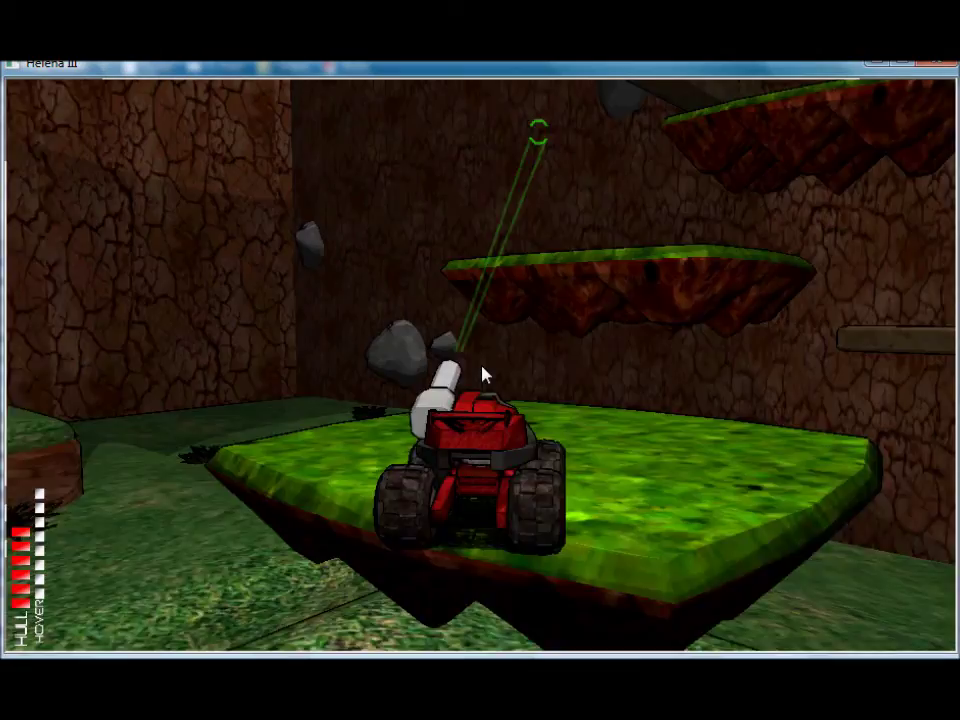
pyautogui.press('w')
pyautogui.press('space')
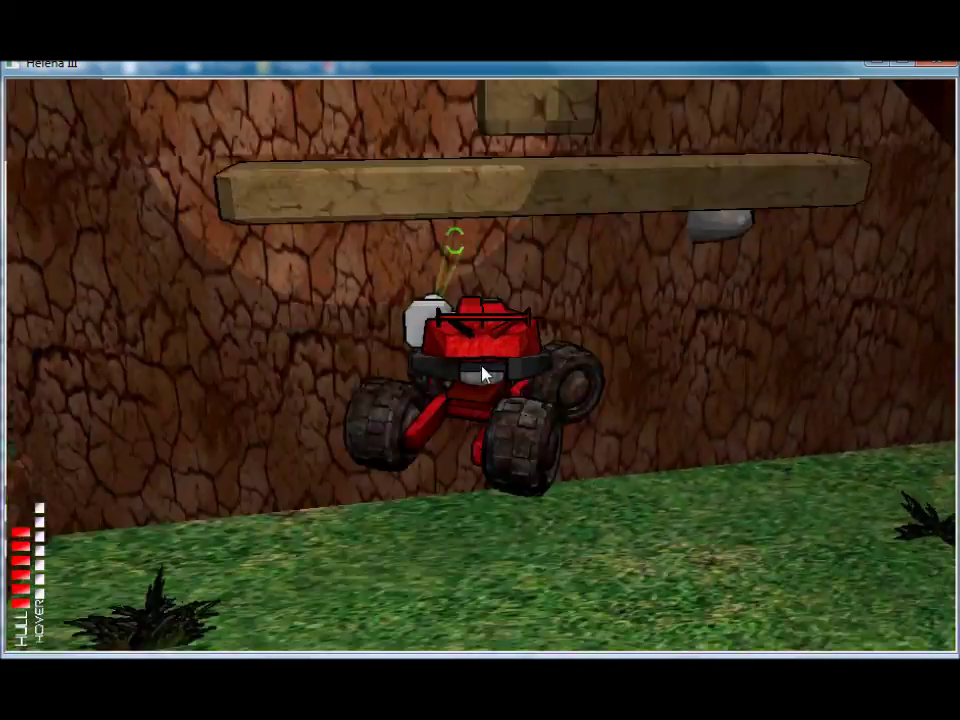
pyautogui.press('w')
pyautogui.press('space')
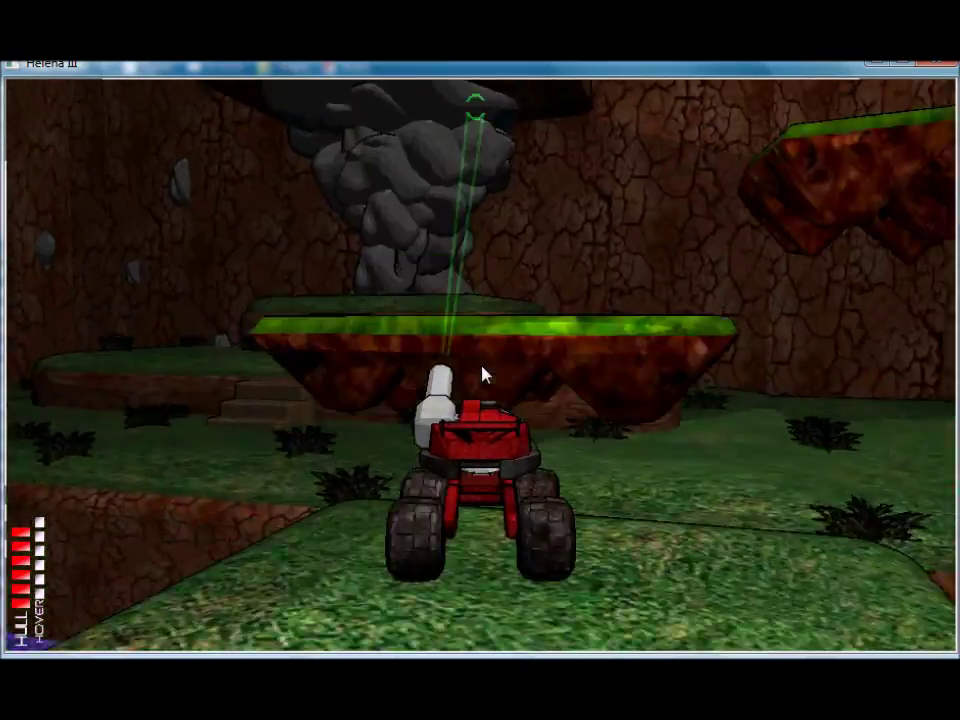
pyautogui.press('Up')
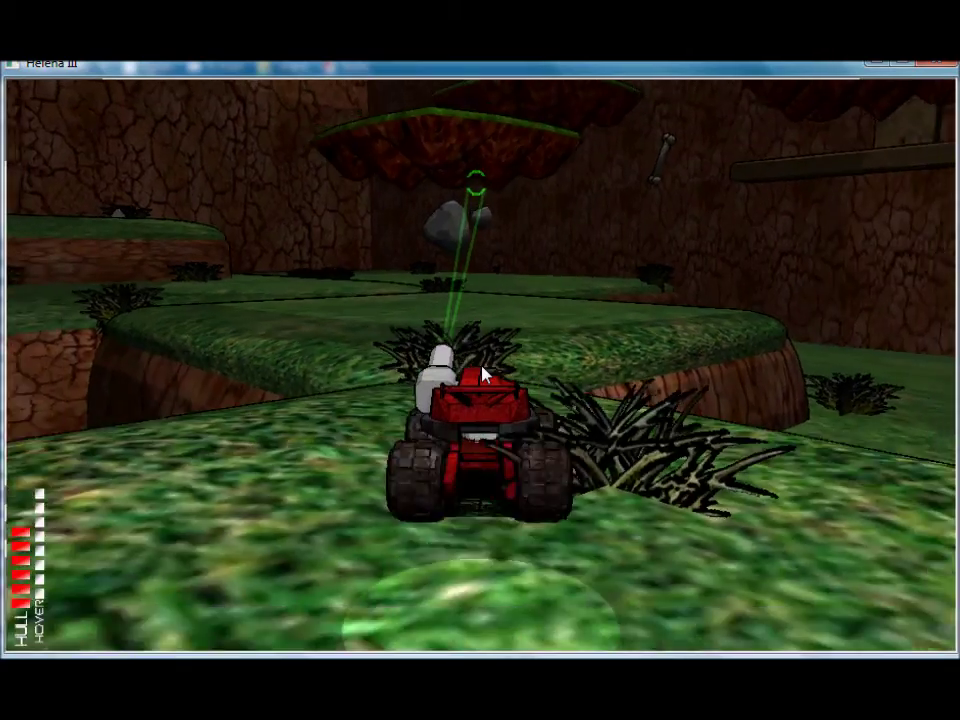
# Return to the editor and add two copies of the upper grass platform, extending the row toward the rock pillar
pyautogui.press('Escape')
pyautogui.moveTo(484, 375); pyautogui.dragTo(538, 389, button='middle')
pyautogui.click(552, 389)
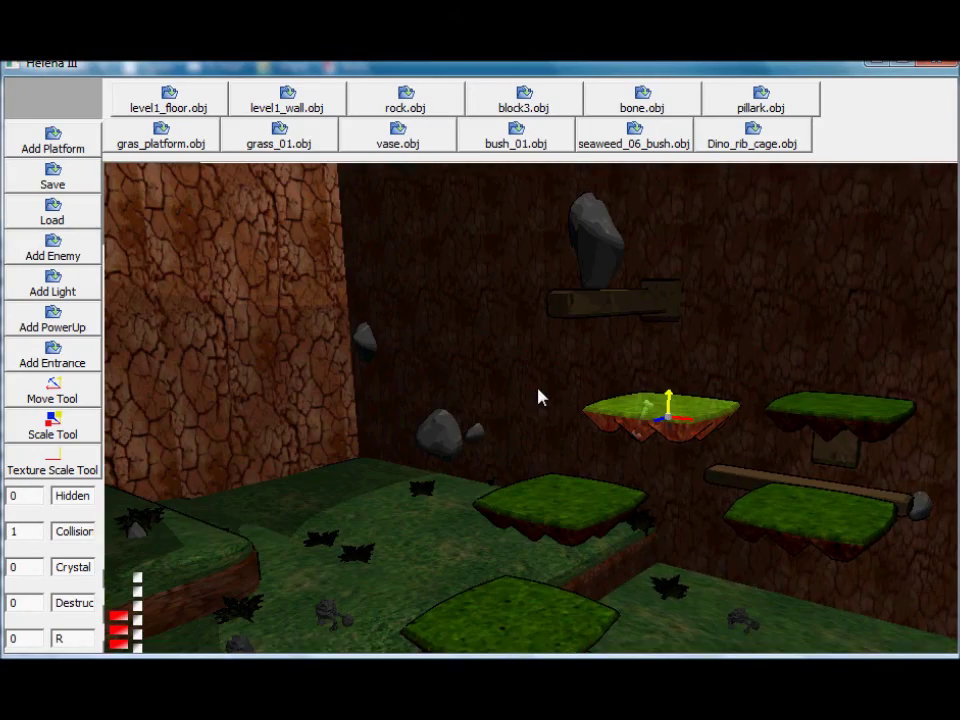
pyautogui.moveTo(668, 414); pyautogui.dragTo(655, 430)
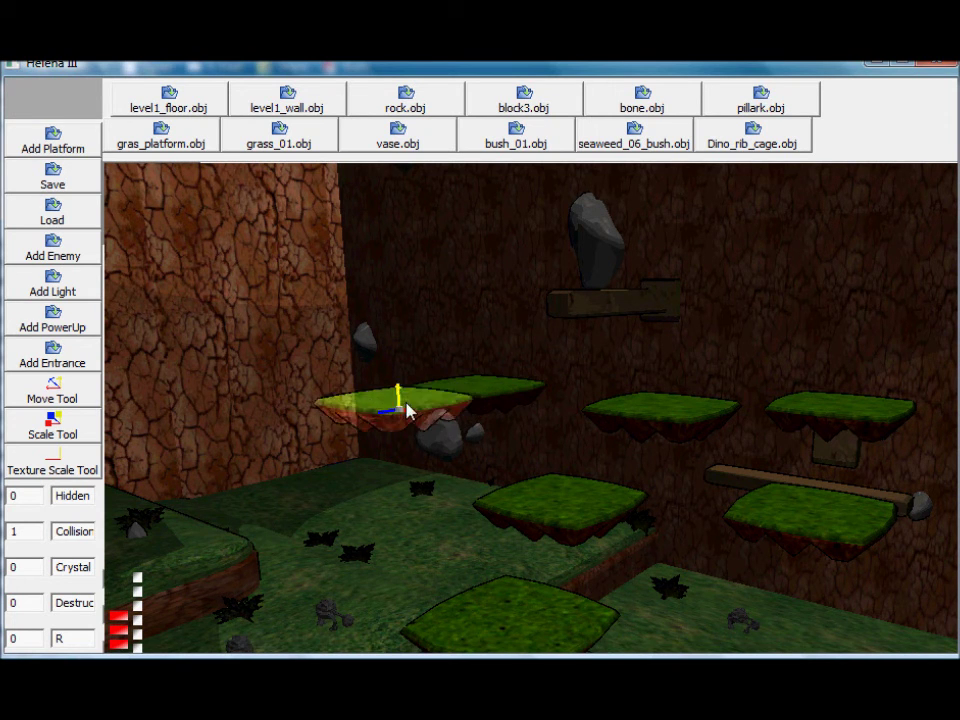
pyautogui.moveTo(287, 402)
pyautogui.mouseDown(button='middle')
pyautogui.moveTo(272, 381)
pyautogui.moveTo(271, 397)
pyautogui.mouseUp(button='middle')
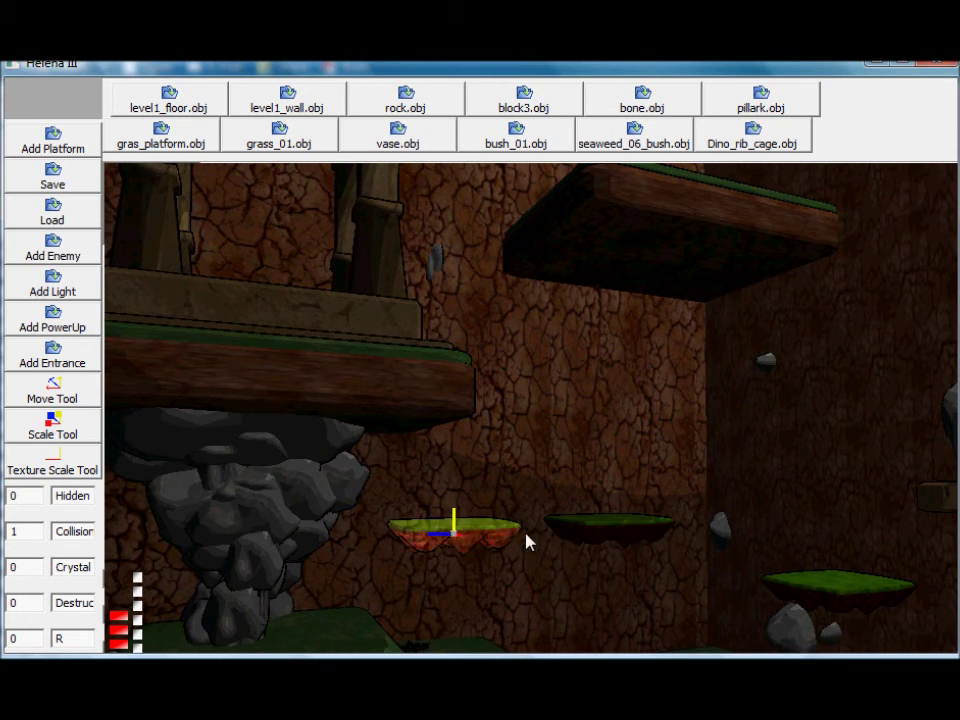
# Delete the long wooden beam behind the lower grass platforms
pyautogui.moveTo(439, 487)
pyautogui.mouseDown(button='middle')
pyautogui.moveTo(501, 487)
pyautogui.moveTo(454, 493)
pyautogui.mouseUp(button='middle')
pyautogui.click(441, 479)
pyautogui.click(437, 472)
pyautogui.press('a')
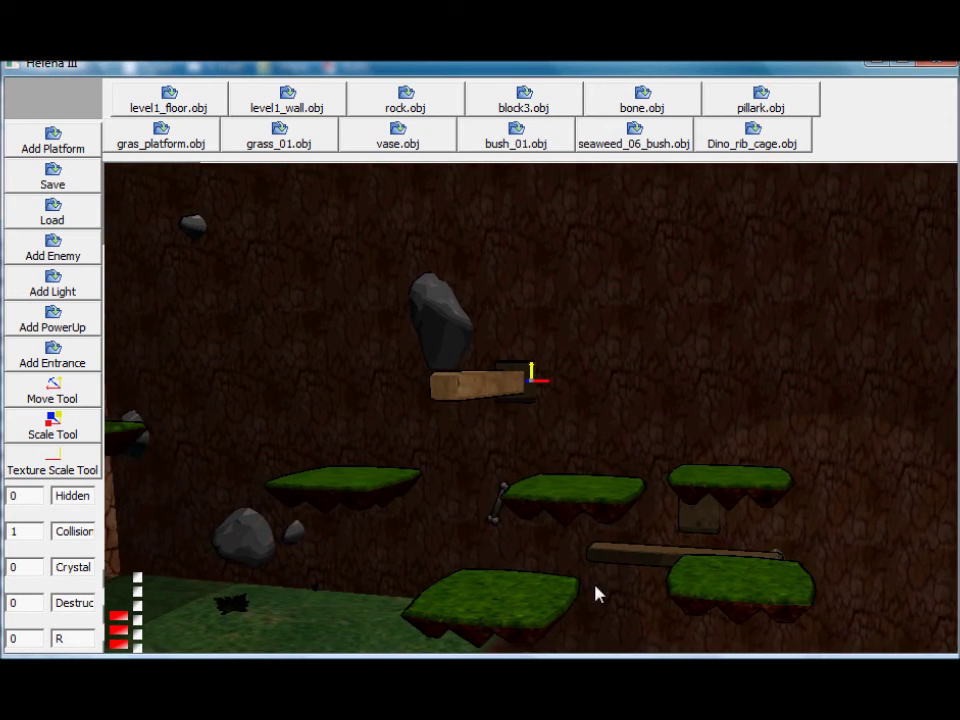
pyautogui.click(622, 558)
pyautogui.press('Delete')
pyautogui.click(507, 394)
pyautogui.moveTo(507, 394); pyautogui.dragTo(501, 396, button='middle')
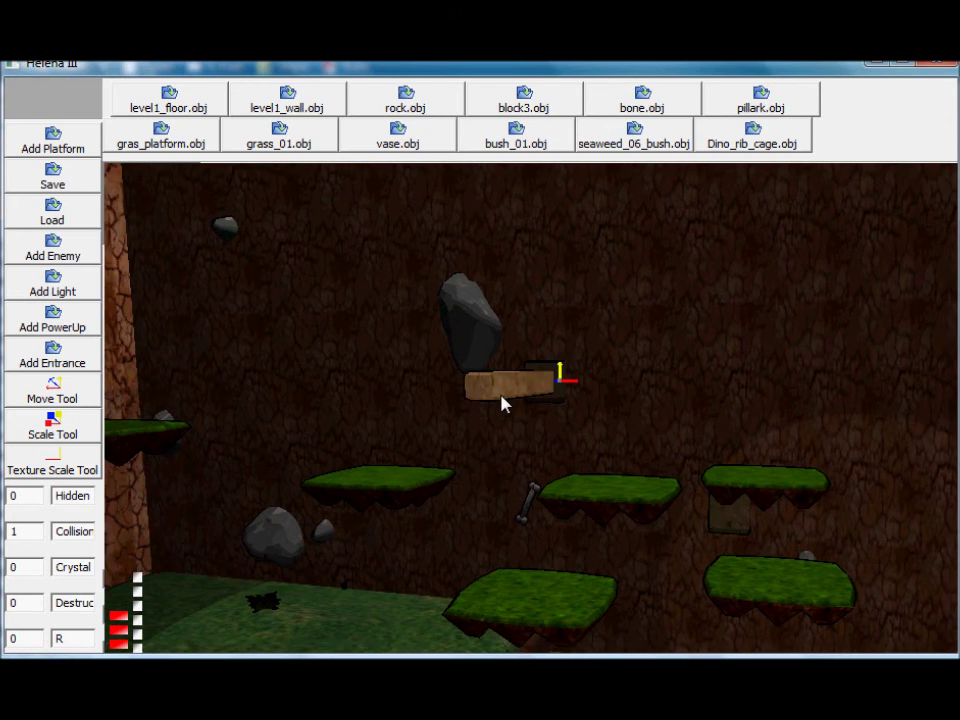
# Duplicate the grass platform beneath the large ledge and raise the copy toward the ledge's edge
pyautogui.moveTo(568, 479); pyautogui.dragTo(500, 456, button='middle')
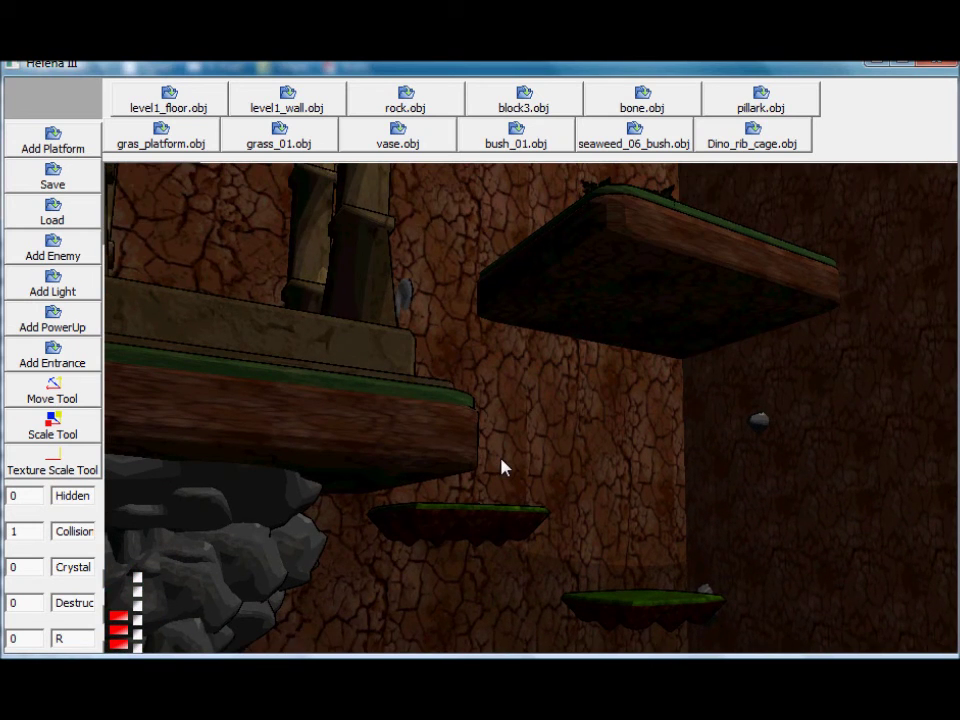
pyautogui.click(464, 530)
pyautogui.click(452, 534)
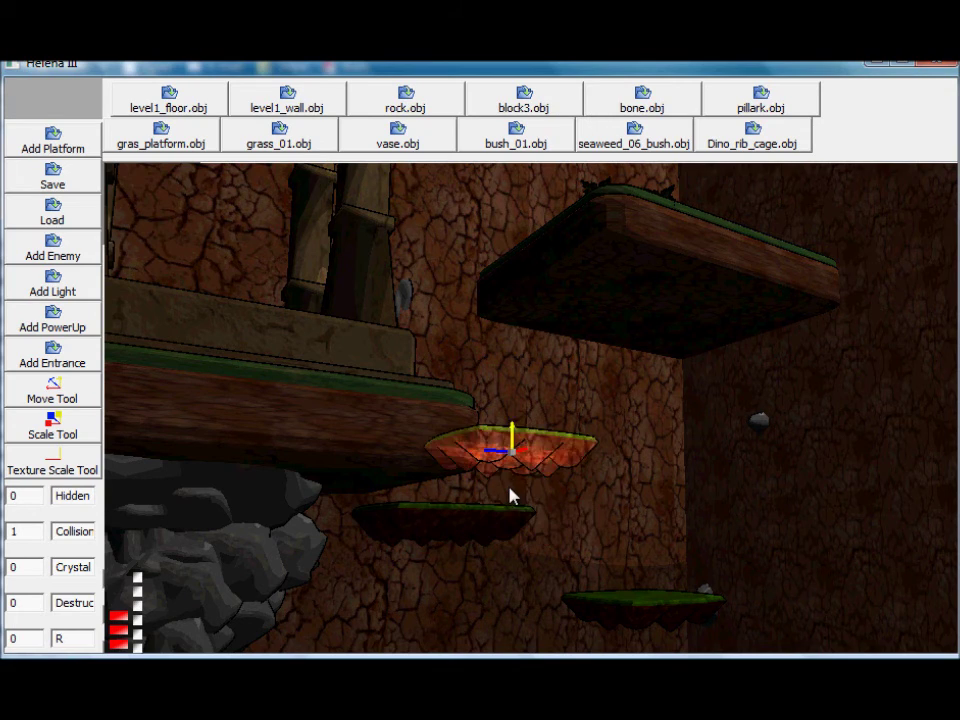
pyautogui.moveTo(509, 487); pyautogui.dragTo(573, 482, button='middle')
pyautogui.click(531, 501)
pyautogui.click(575, 480)
# Add a rock_monster enemy above the floating grass platforms
pyautogui.scroll(-4, 630, 482)
pyautogui.click(736, 467)
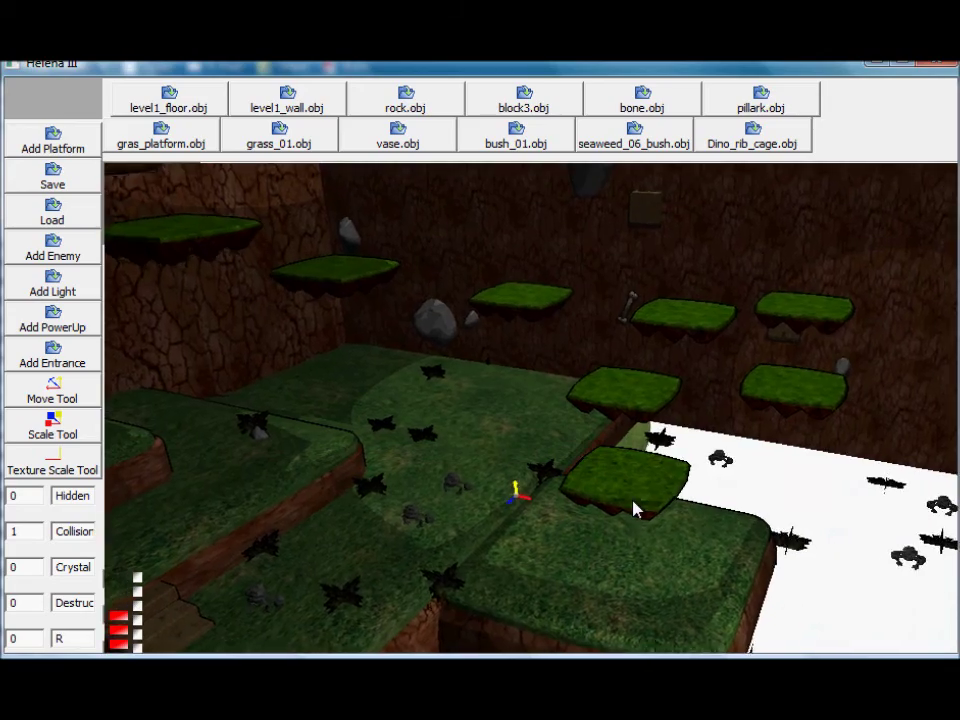
pyautogui.moveTo(635, 509); pyautogui.dragTo(558, 474, button='middle')
pyautogui.scroll(5, 640, 453)
pyautogui.scroll(1, 659, 449)
pyautogui.click(639, 457)
pyautogui.scroll(-3, 569, 476)
pyautogui.scroll(1, 558, 474)
pyautogui.click(54, 257)
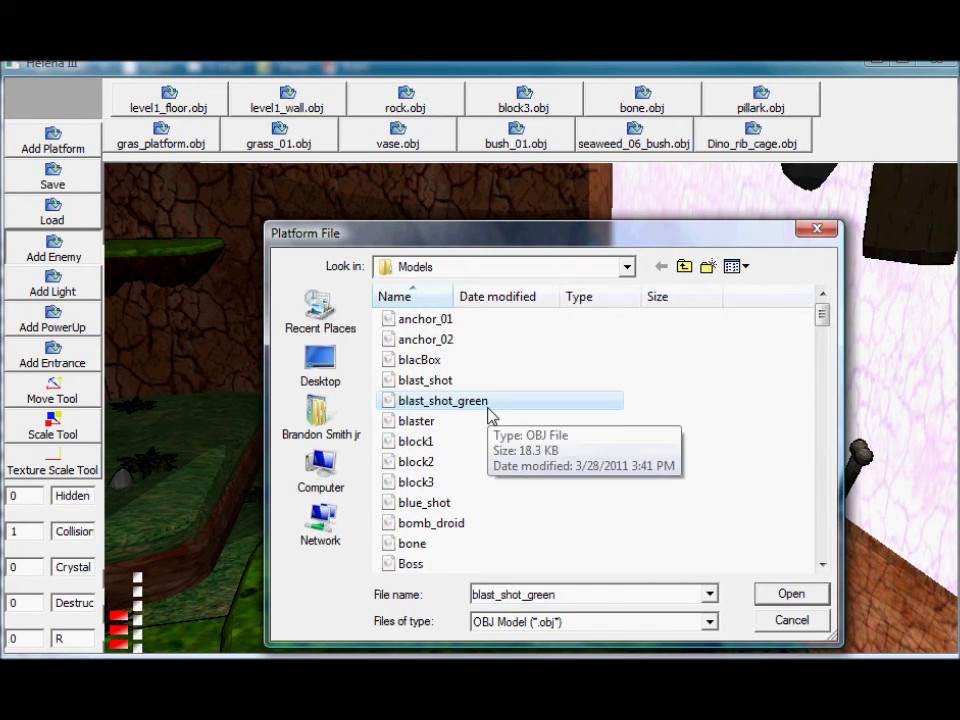
pyautogui.press('r')
pyautogui.click(480, 362)
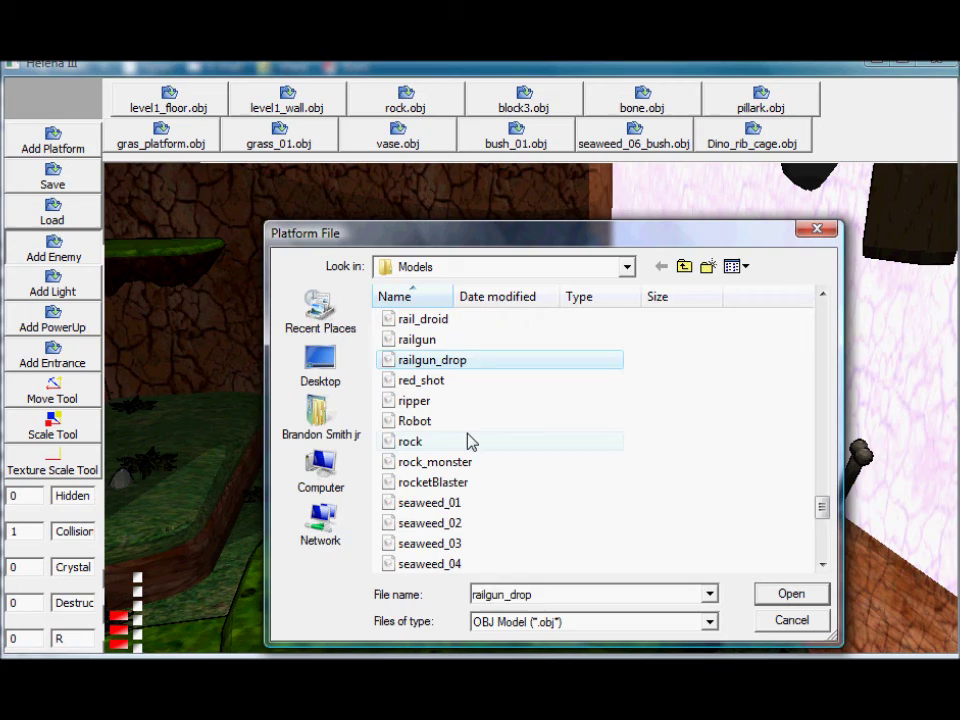
pyautogui.press('Return')
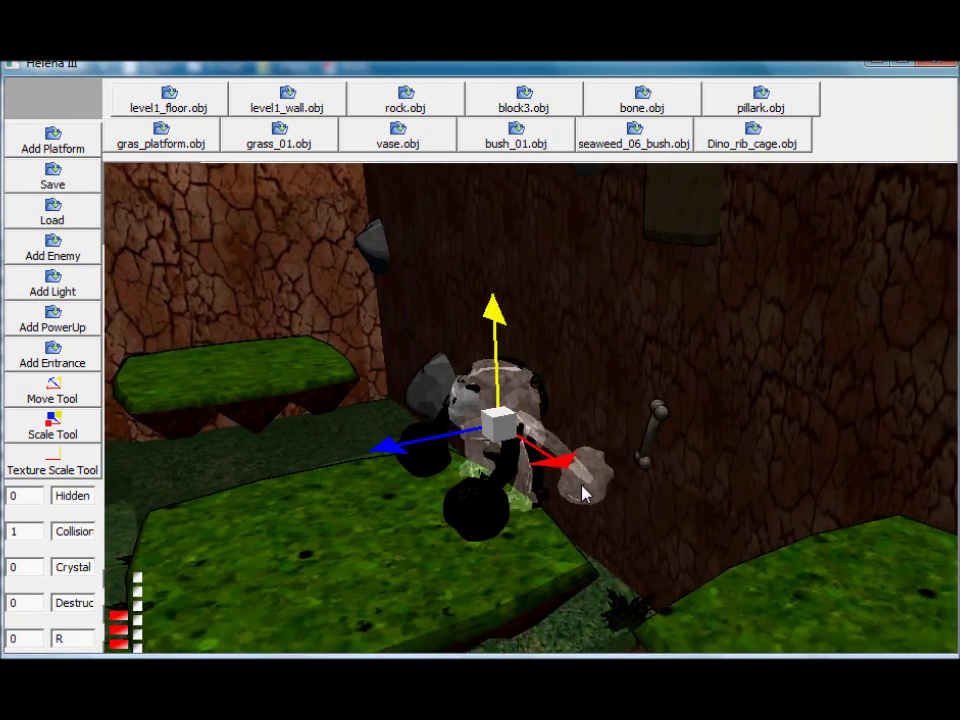
# Move the rock monster along its axes and lower it onto the grass platform beside the wall bone
pyautogui.moveTo(582, 485); pyautogui.dragTo(589, 480, button='right')
pyautogui.moveTo(439, 417); pyautogui.dragTo(421, 422)
pyautogui.moveTo(421, 422); pyautogui.dragTo(435, 439, button='right')
pyautogui.moveTo(636, 422); pyautogui.dragTo(705, 345)
pyautogui.moveTo(705, 345); pyautogui.dragTo(915, 311, button='right')
pyautogui.moveTo(878, 313); pyautogui.dragTo(833, 315)
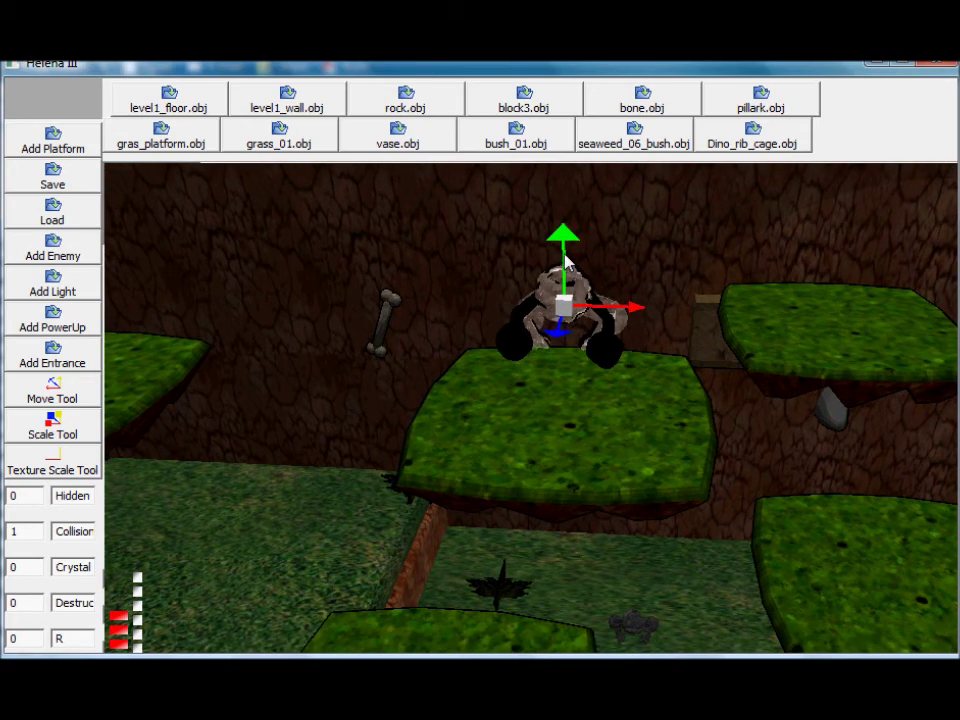
pyautogui.moveTo(565, 255); pyautogui.dragTo(565, 269)
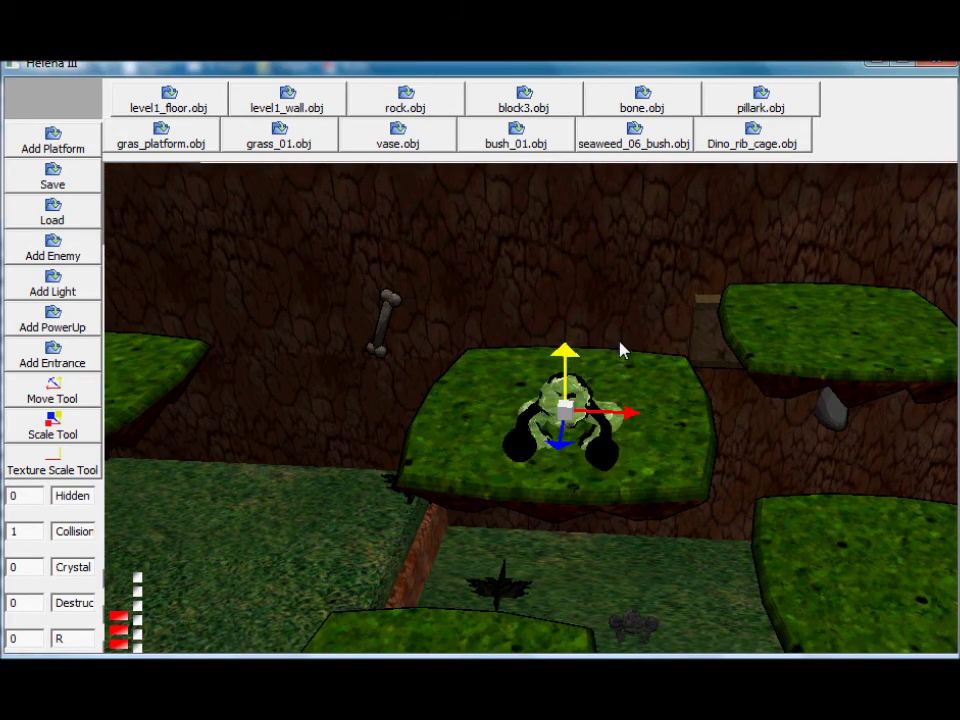
pyautogui.moveTo(620, 343); pyautogui.dragTo(591, 350, button='right')
pyautogui.moveTo(586, 417); pyautogui.dragTo(601, 421)
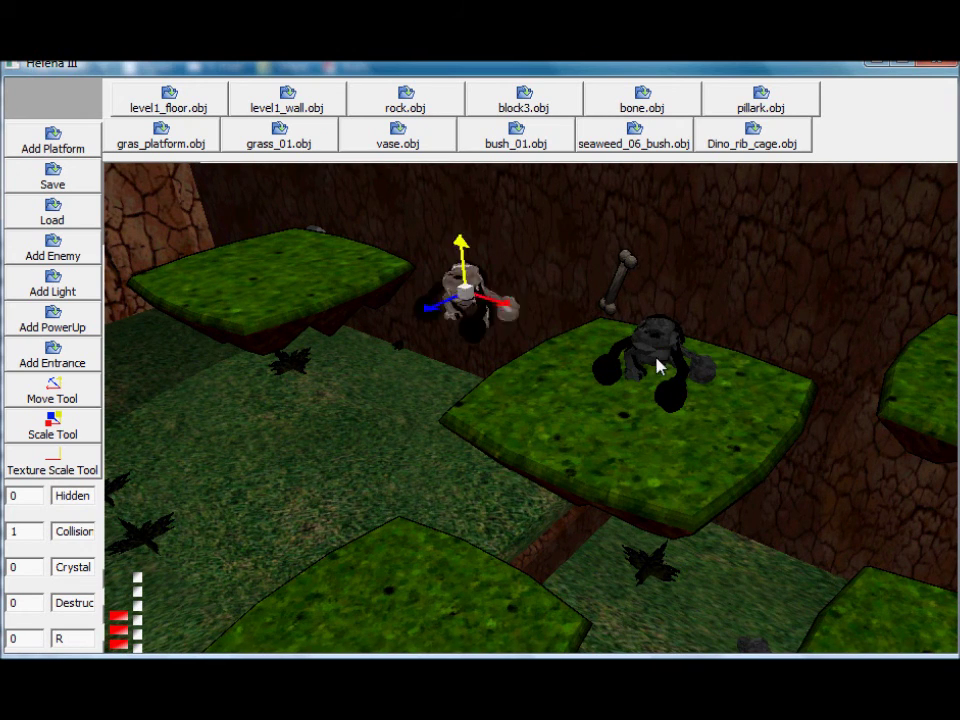
# Duplicate the rock monster twice and place one copy on each of the next two grass platforms
pyautogui.press('a')
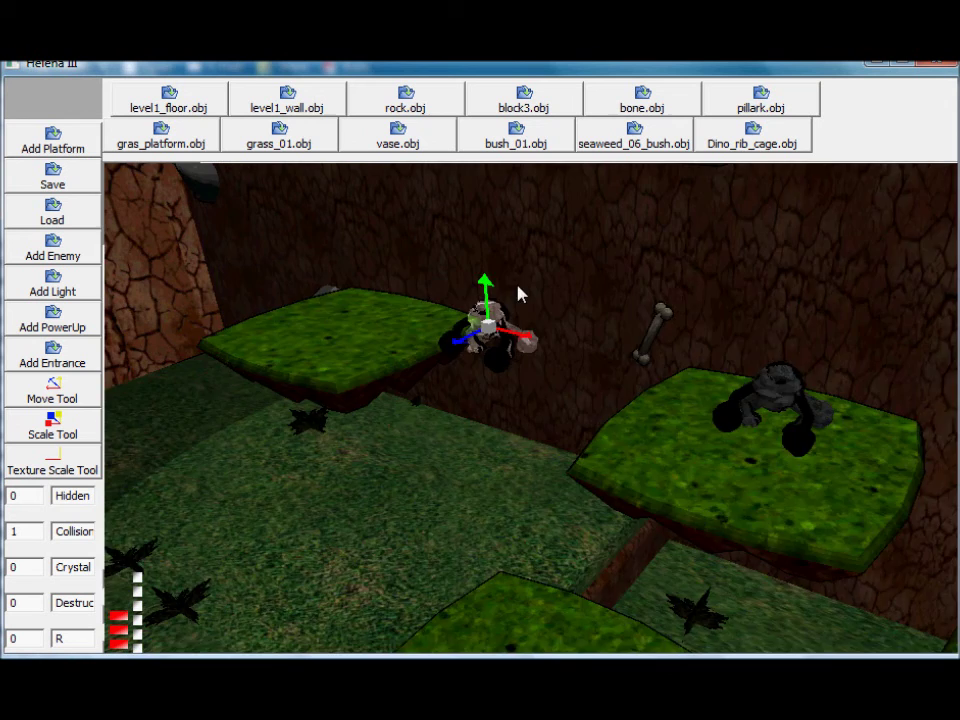
pyautogui.moveTo(518, 293); pyautogui.dragTo(726, 297, button='middle')
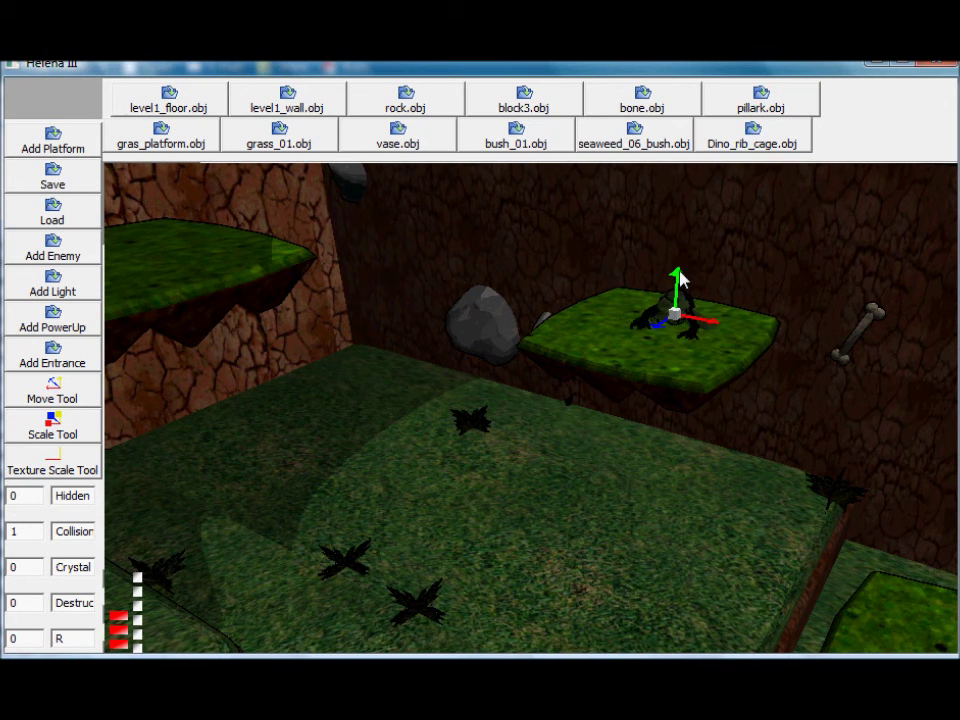
pyautogui.press('d')
pyautogui.moveTo(684, 304); pyautogui.dragTo(655, 302, button='right')
pyautogui.press('s')
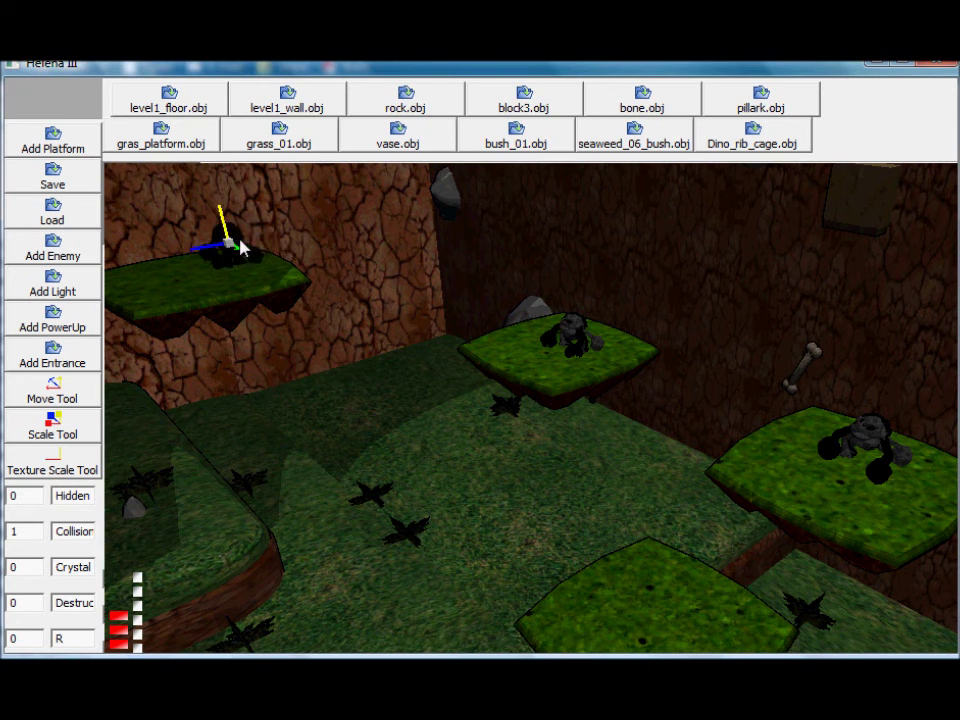
# Add an orange_droid enemy to the level from the Models folder
pyautogui.click(66, 240)
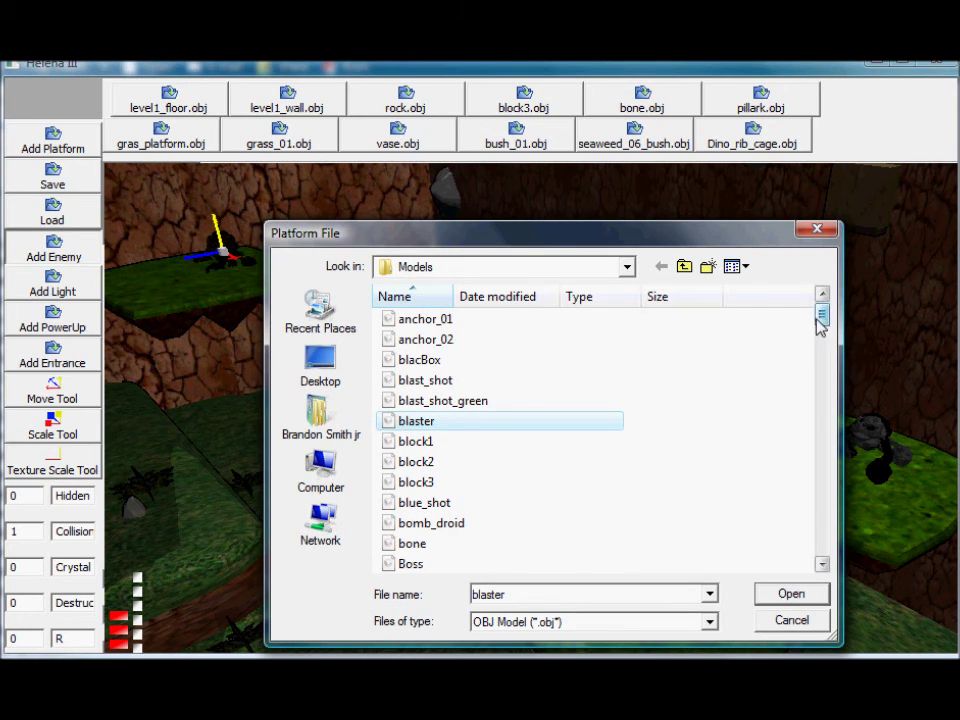
pyautogui.moveTo(819, 316); pyautogui.dragTo(821, 440)
pyautogui.scroll(-6, 500, 440)
pyautogui.click(506, 461)
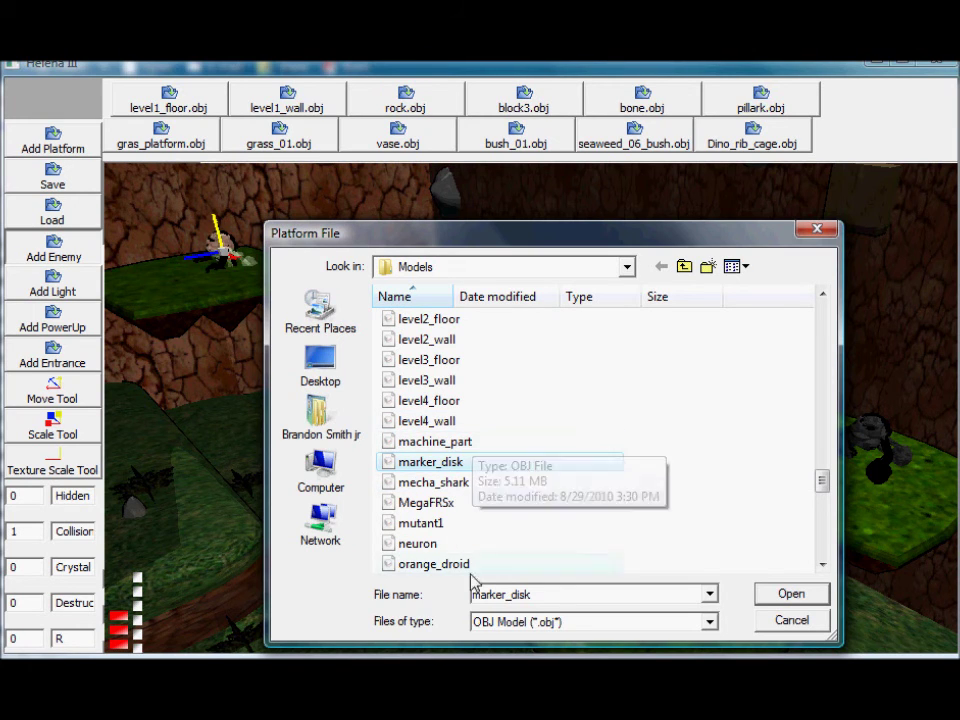
pyautogui.scroll(-2, 456, 492)
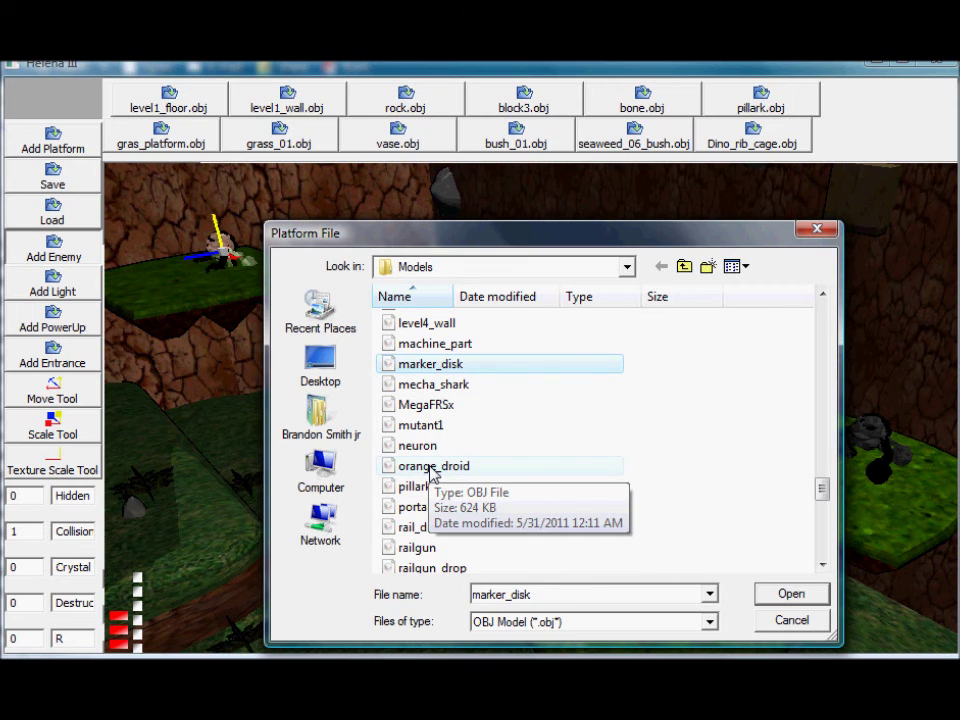
pyautogui.doubleClick(432, 466)
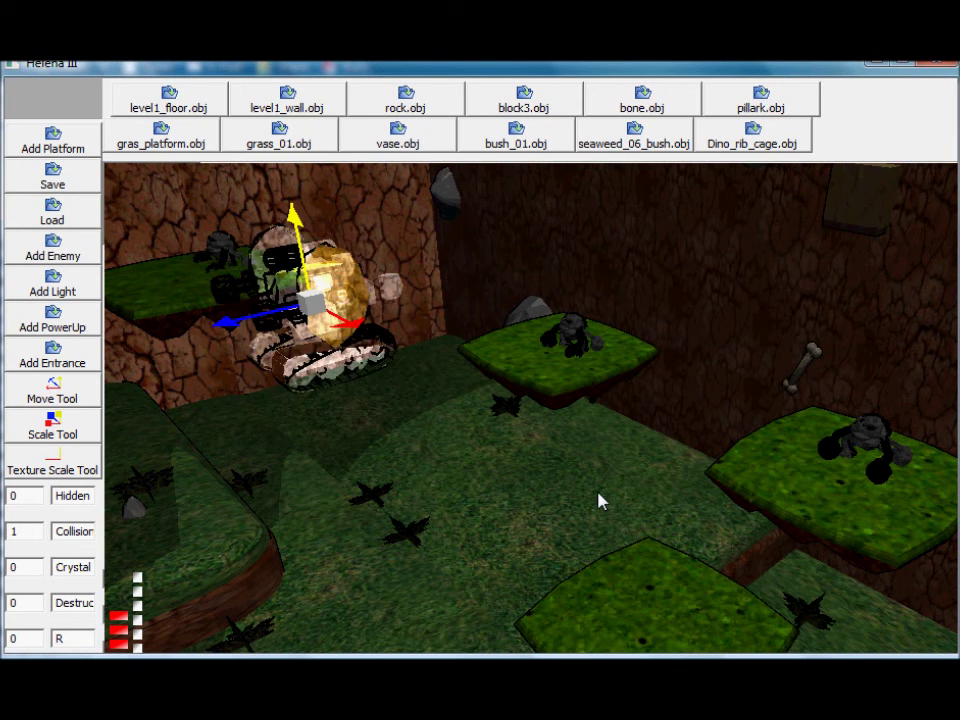
# Move the orange droid along its axes into position among the floating grass platforms
pyautogui.moveTo(251, 303); pyautogui.dragTo(305, 302)
pyautogui.moveTo(305, 302); pyautogui.dragTo(489, 356, button='right')
pyautogui.scroll(-5, 489, 356)
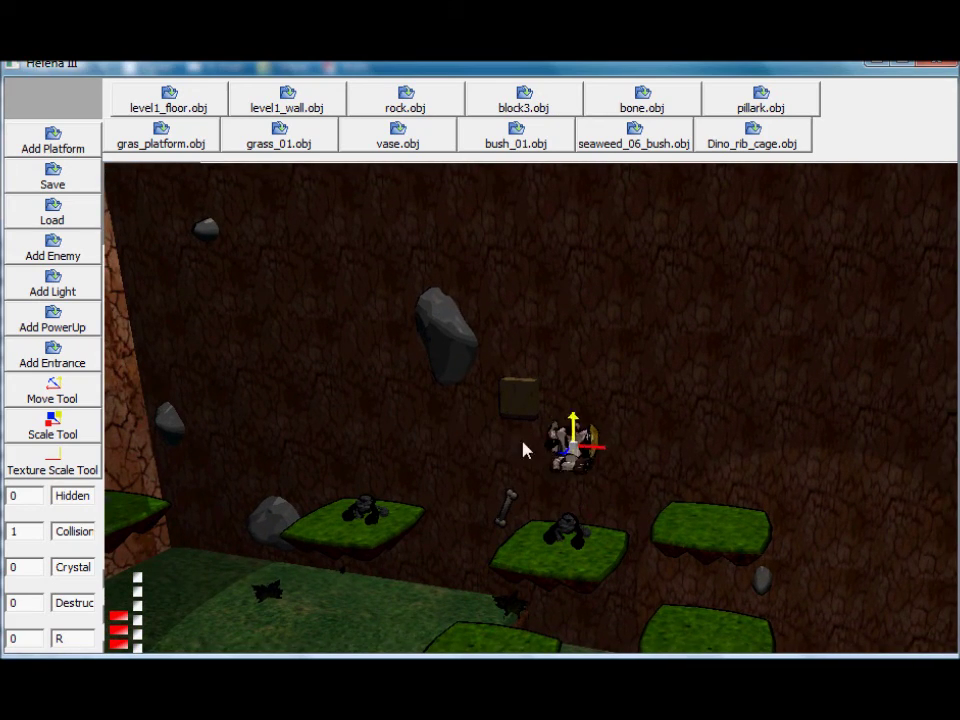
pyautogui.moveTo(729, 465); pyautogui.dragTo(667, 540, button='right')
pyautogui.scroll(-2, 667, 540)
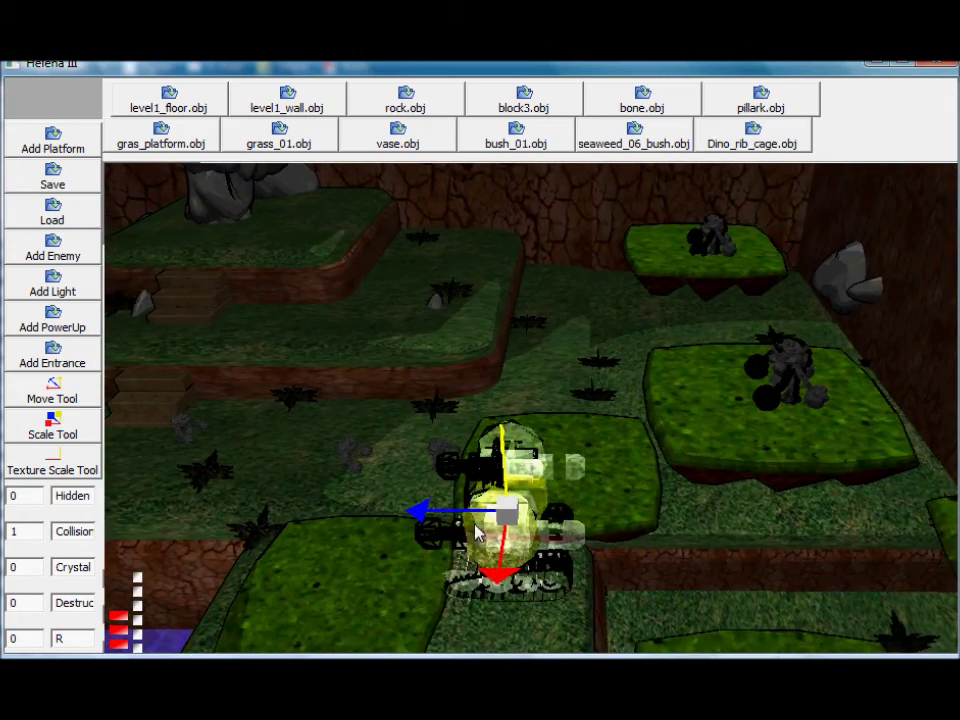
pyautogui.moveTo(480, 510); pyautogui.dragTo(394, 520, button='right')
pyautogui.click(252, 563)
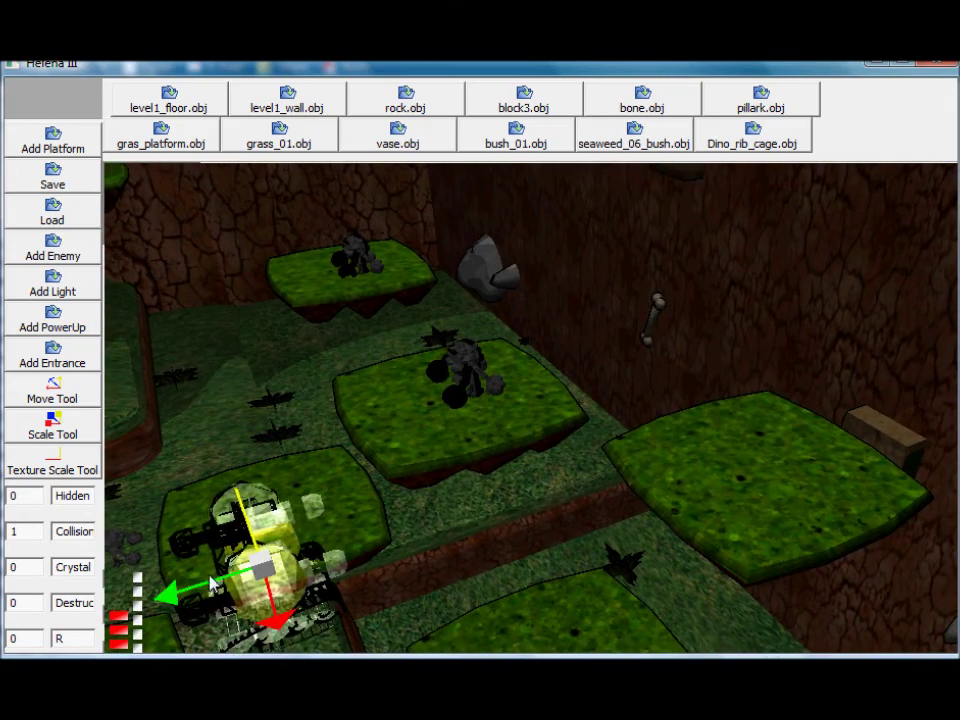
pyautogui.moveTo(209, 577); pyautogui.dragTo(282, 571)
pyautogui.moveTo(783, 357); pyautogui.dragTo(781, 372)
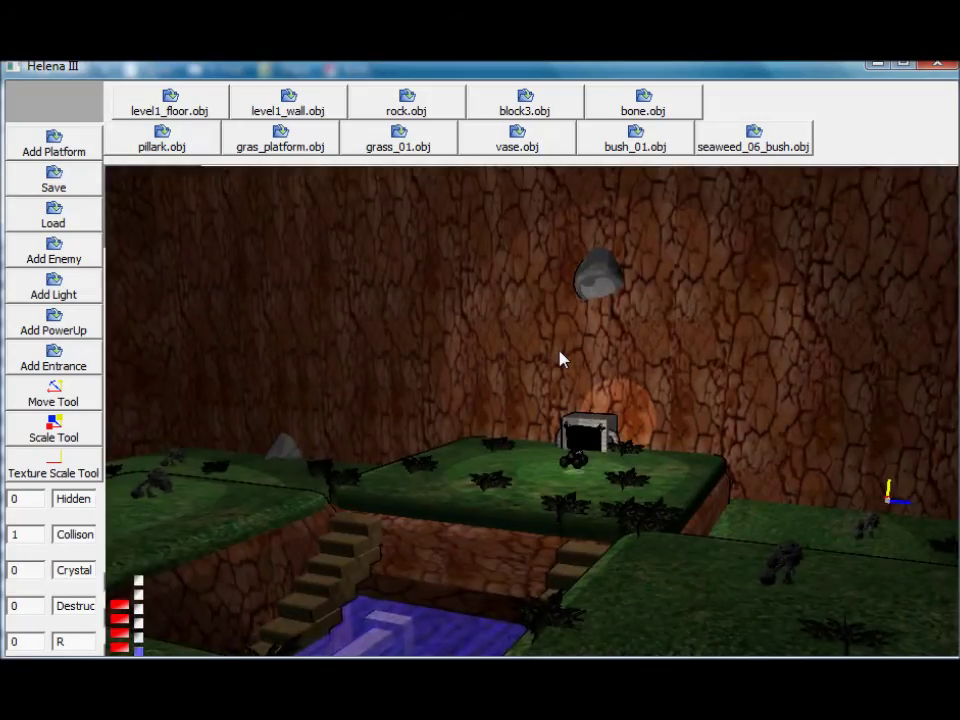
# Select the block protruding from the cave wall between the bone and the small rock and delete it
pyautogui.press('w')
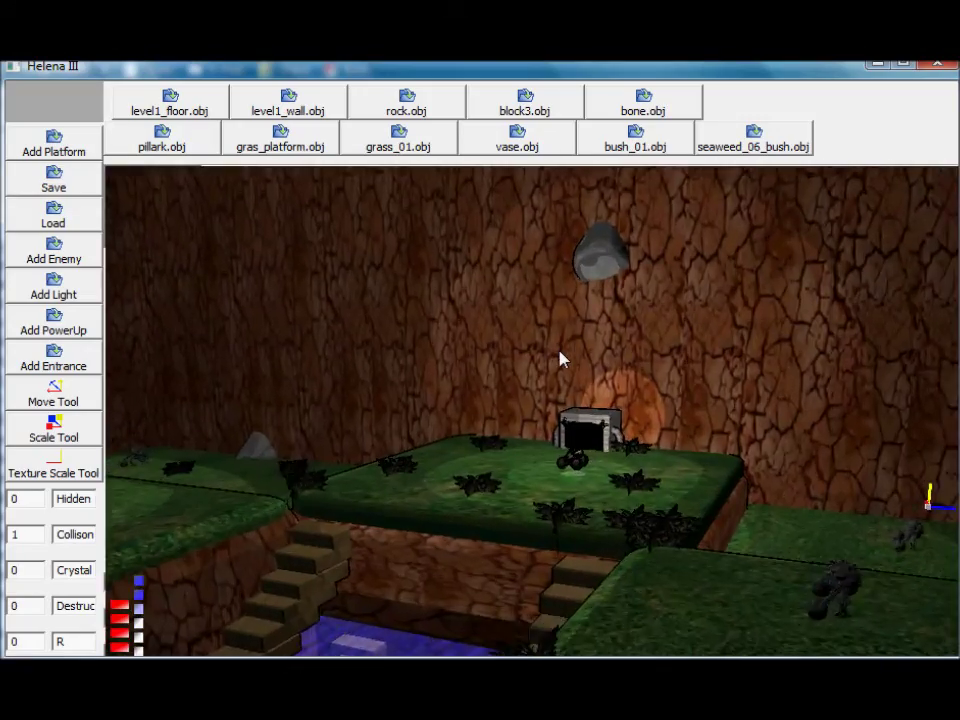
pyautogui.moveTo(561, 358); pyautogui.dragTo(529, 359, button='right')
pyautogui.press('d')
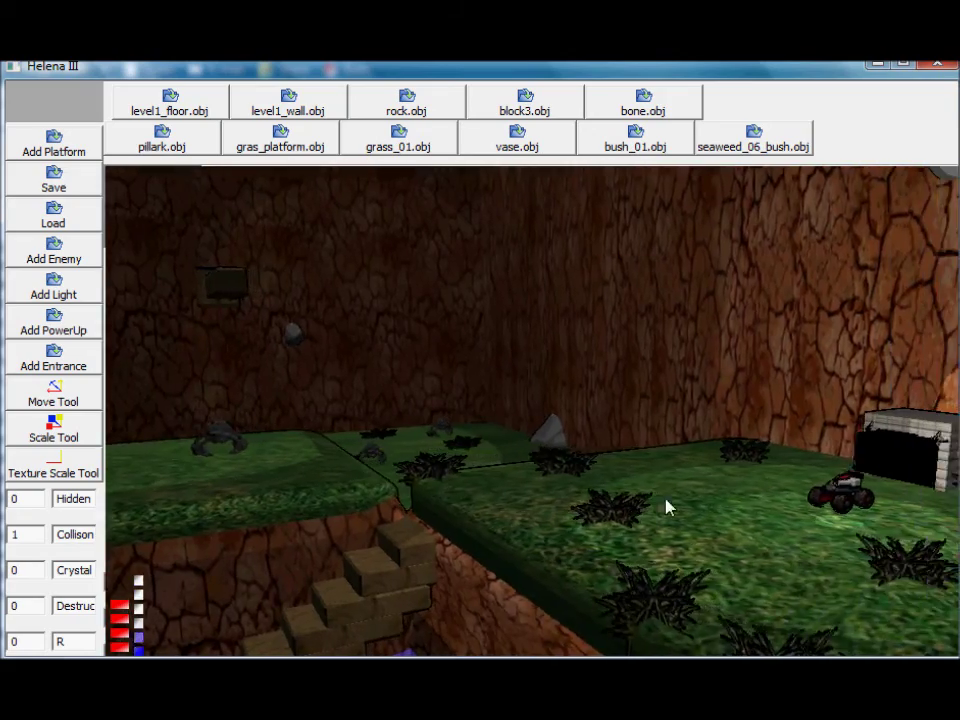
pyautogui.moveTo(664, 499); pyautogui.dragTo(634, 516, button='right')
pyautogui.press('w')
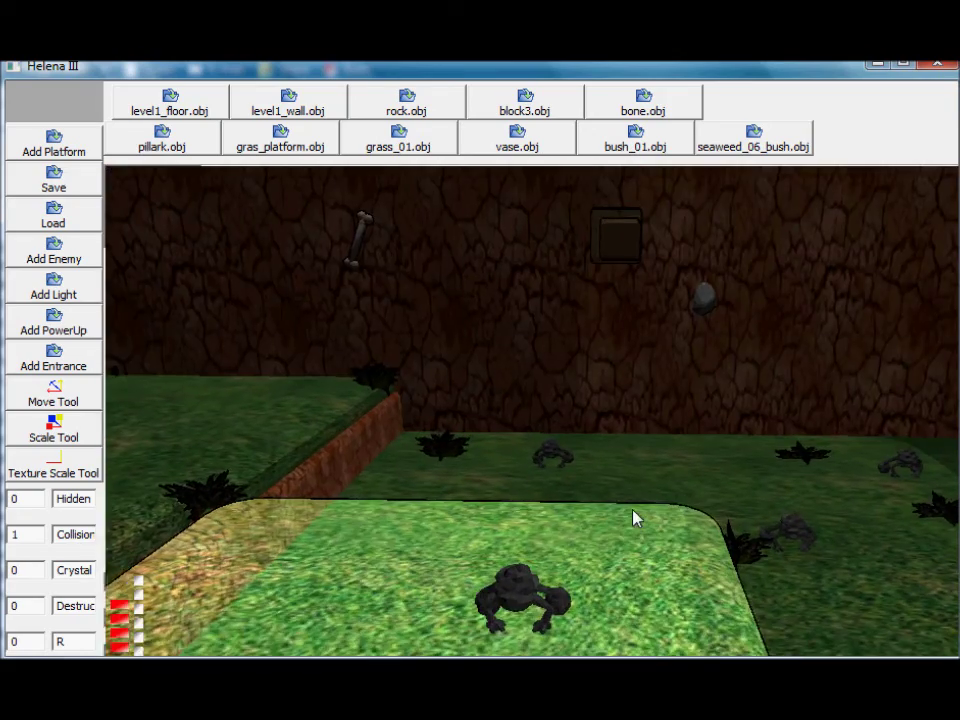
pyautogui.click(615, 260)
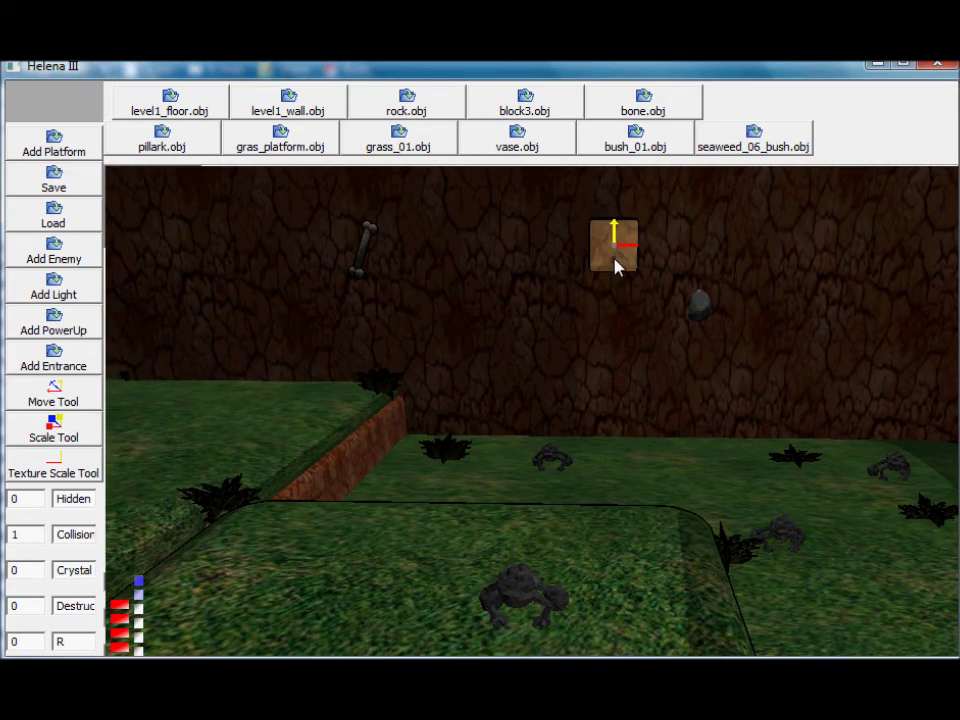
pyautogui.moveTo(617, 266); pyautogui.dragTo(592, 267, button='right')
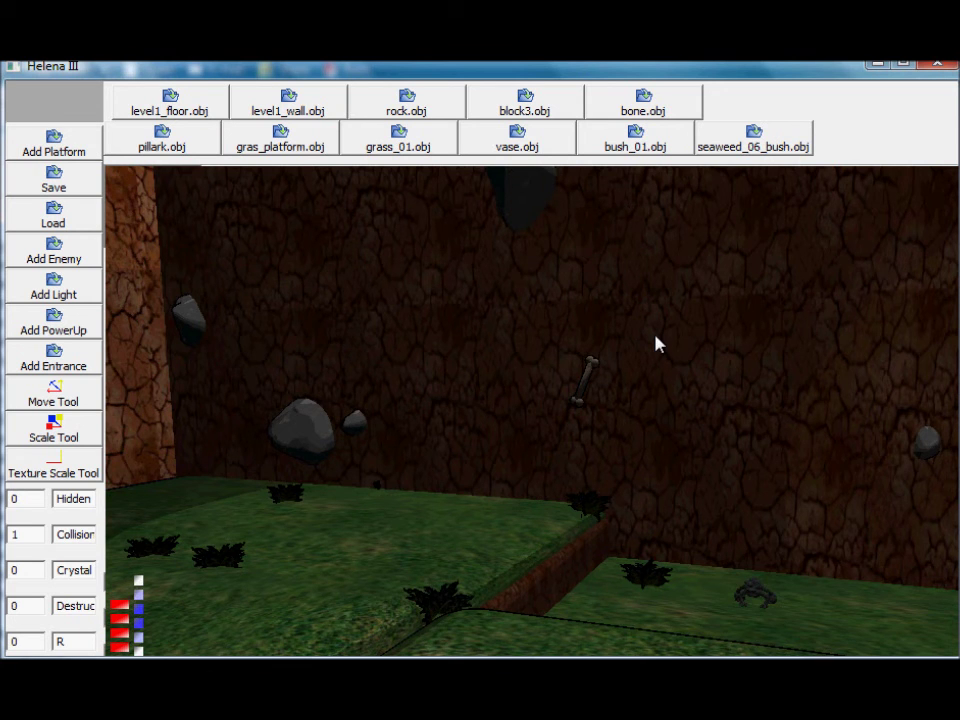
# Add a gras_platform object over the ground in front of the cave wall
pyautogui.moveTo(658, 344); pyautogui.dragTo(651, 343, button='right')
pyautogui.press('d')
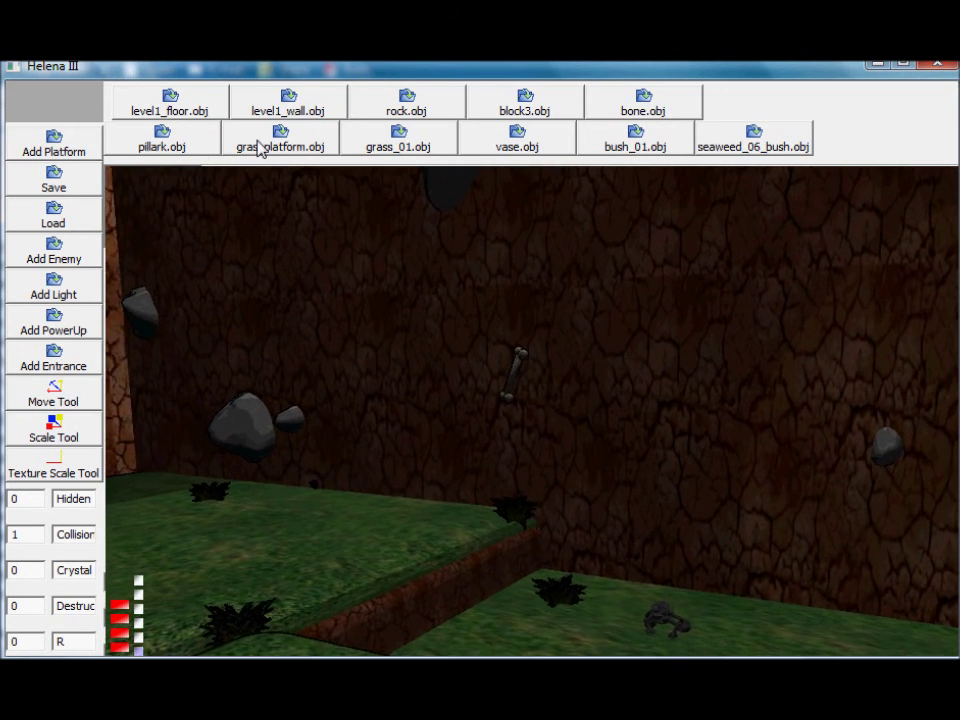
pyautogui.moveTo(260, 148); pyautogui.dragTo(430, 516, button='right')
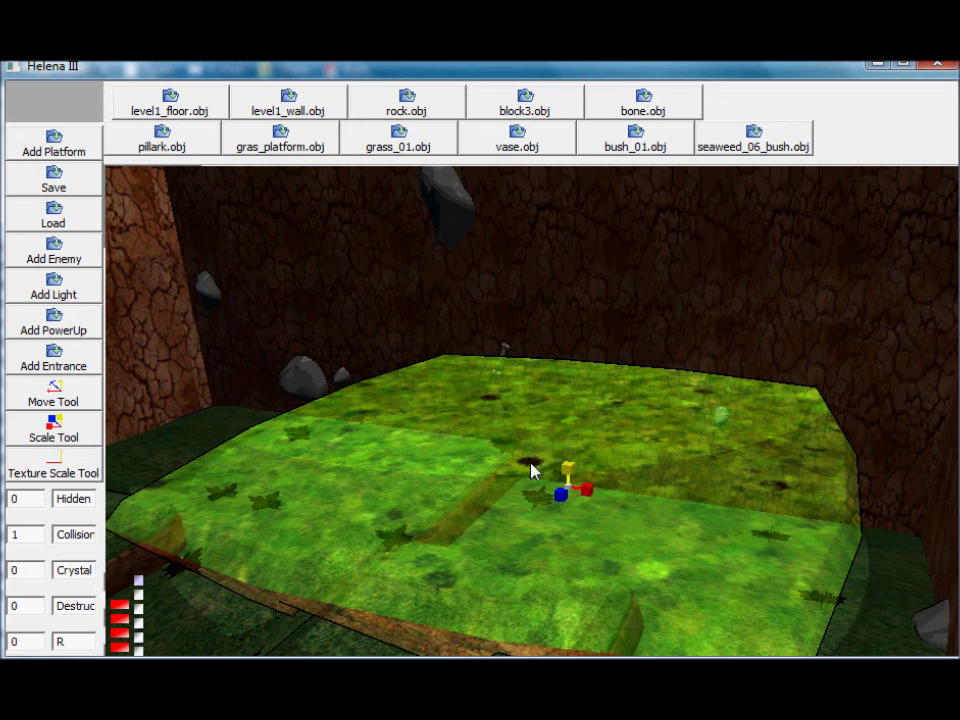
# Scale the grass platform down uniformly and arrange four copies of it as ascending floating steps
pyautogui.moveTo(568, 486); pyautogui.dragTo(562, 490)
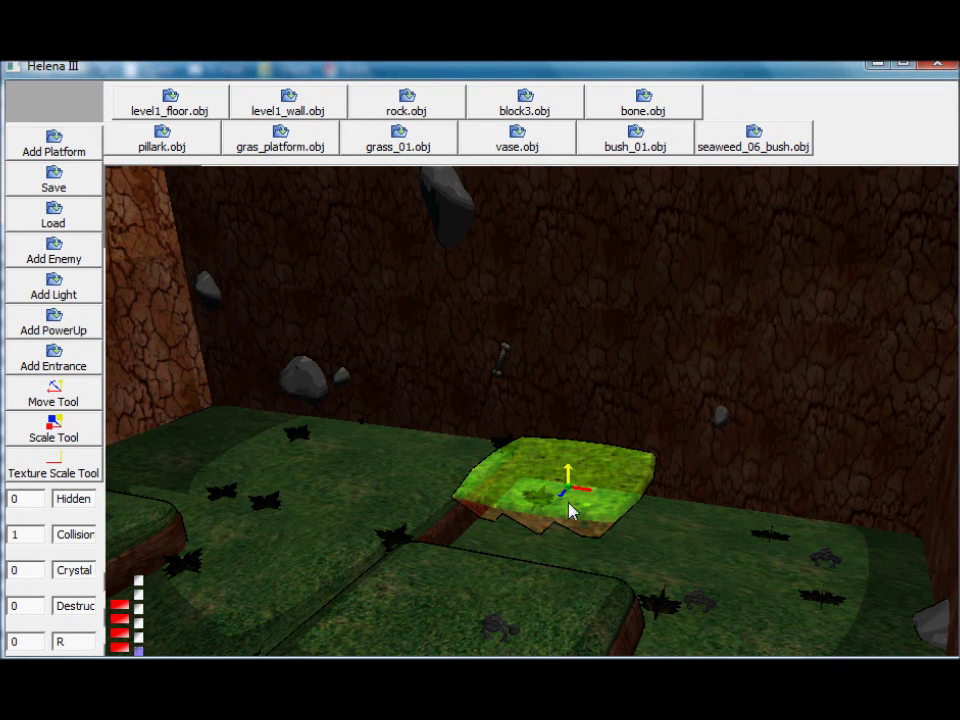
pyautogui.moveTo(562, 493); pyautogui.dragTo(572, 499)
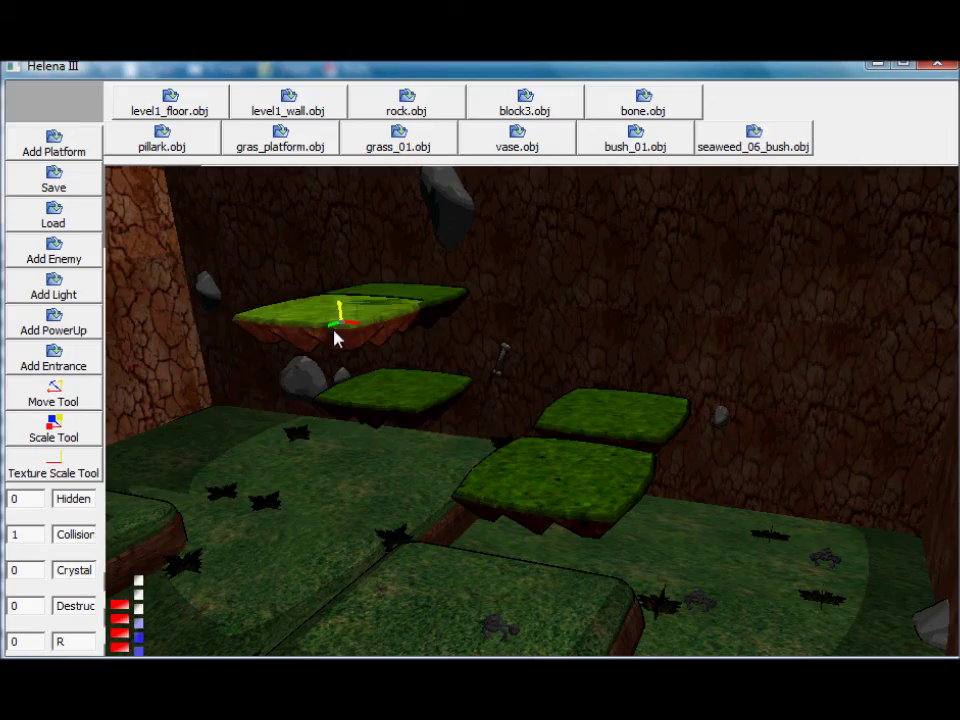
# Test the level in play mode by driving and jumping the vehicle across the grass platforms while firing shots
pyautogui.press('Tab')
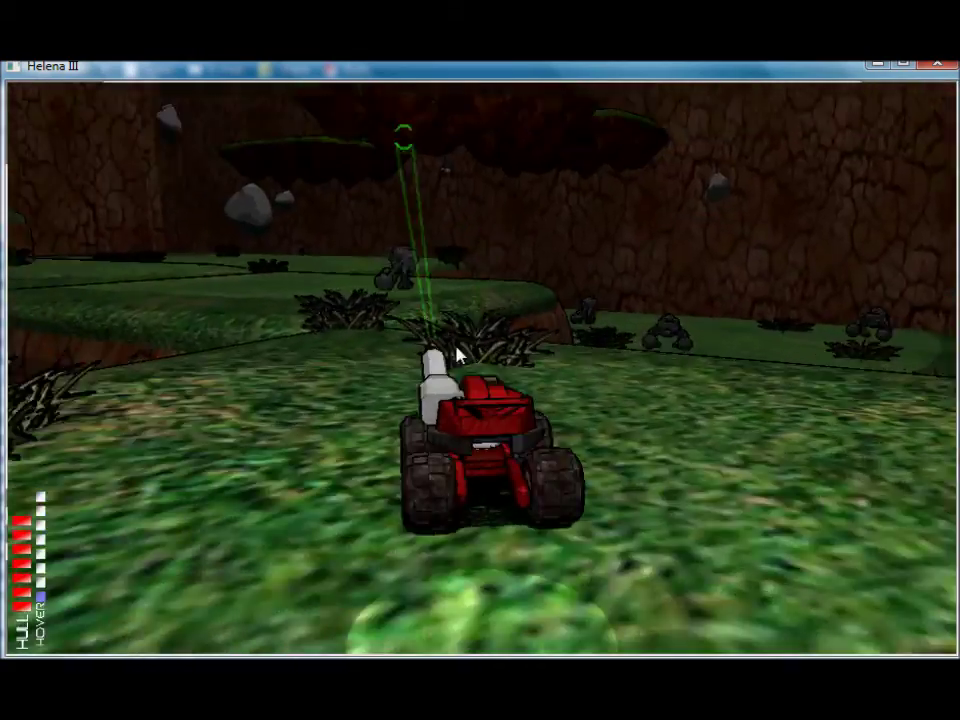
pyautogui.press('w')
pyautogui.press('space')
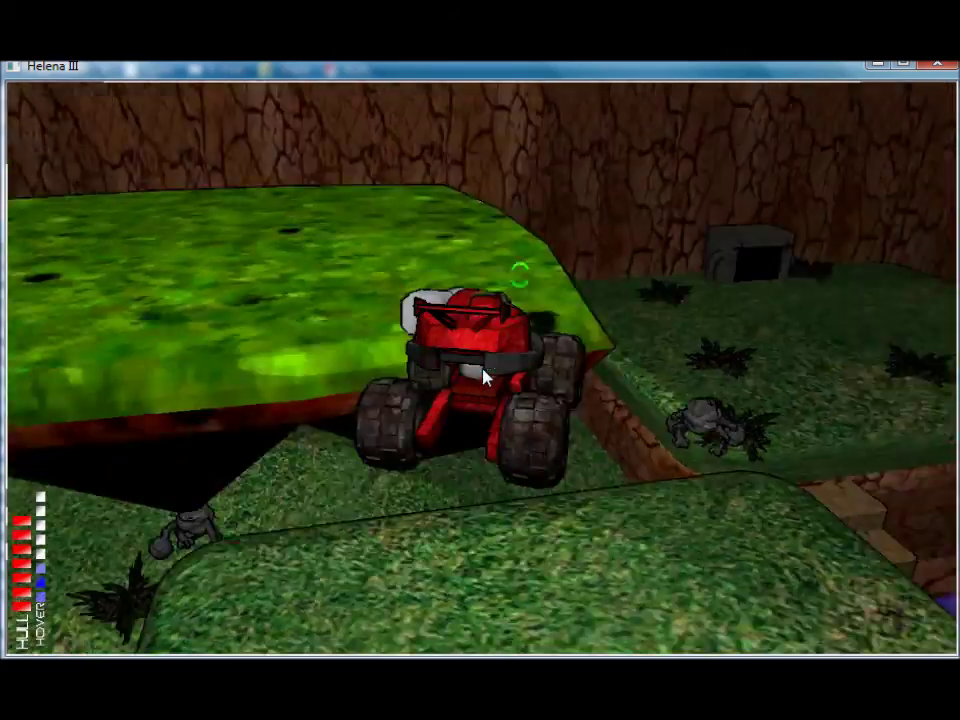
pyautogui.press('w')
pyautogui.click(485, 376)
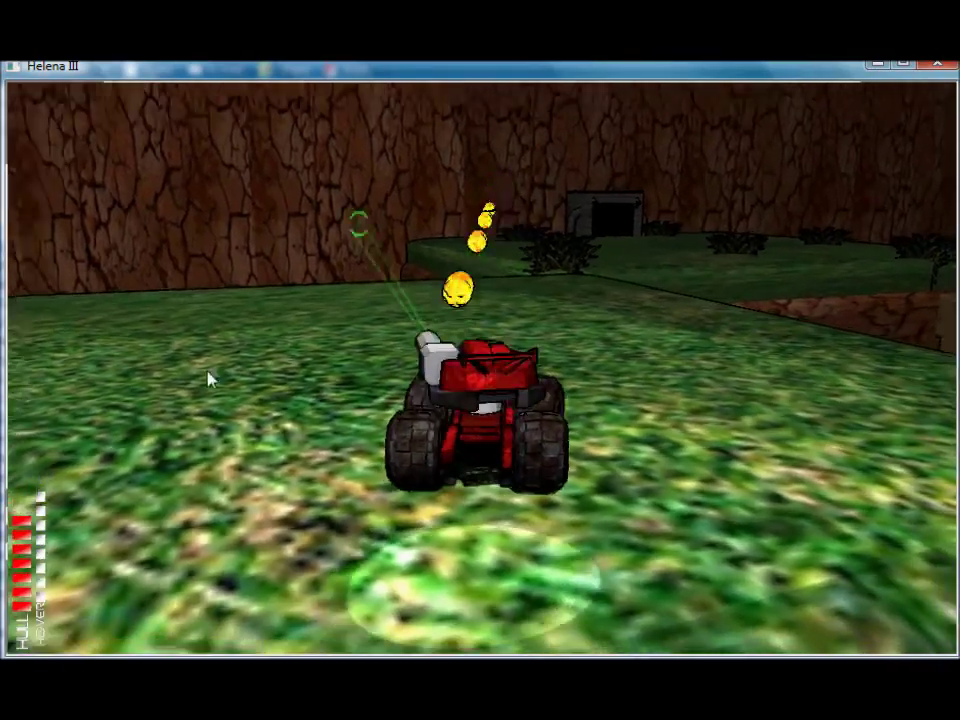
pyautogui.press('w')
pyautogui.click(485, 376)
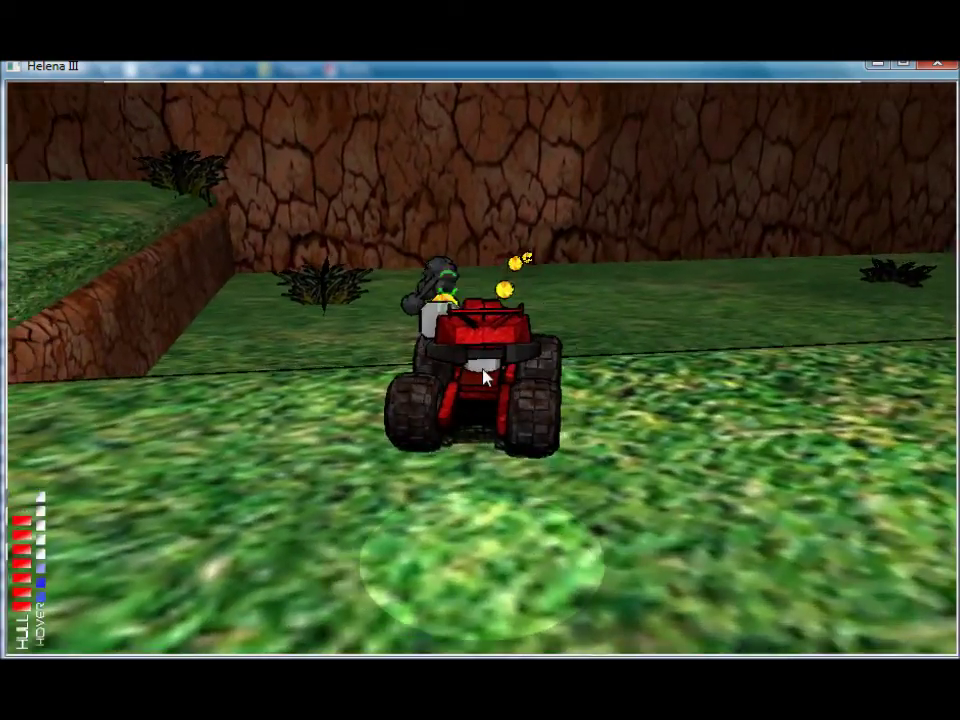
pyautogui.press('w')
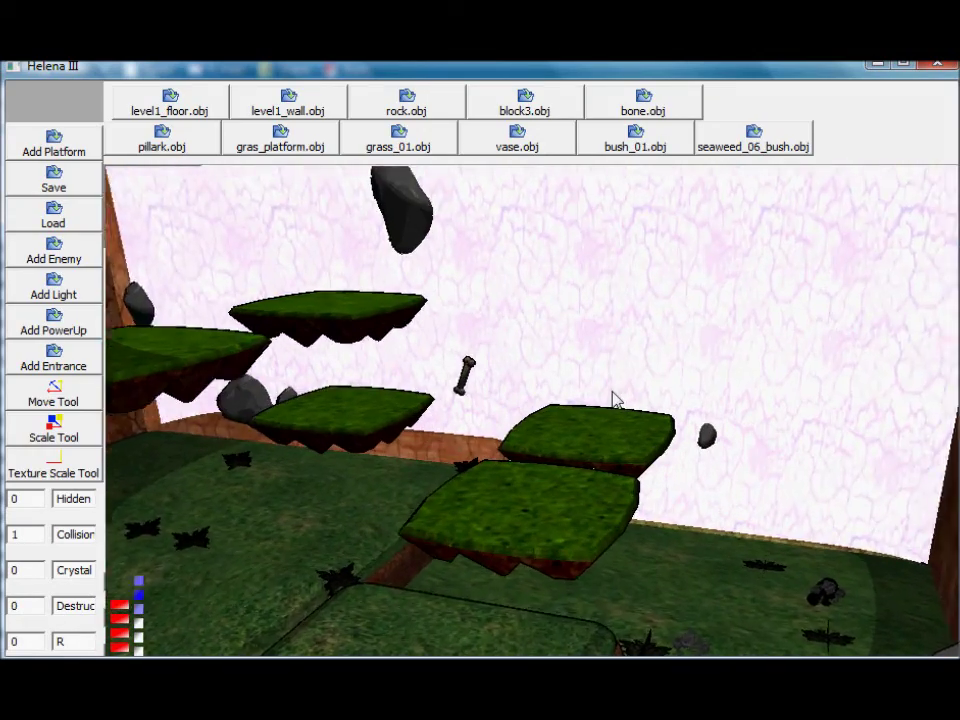
# Add a rock creature enemy and place one copy on each of the two neighbouring grass platforms below the bone
pyautogui.click(54, 143)
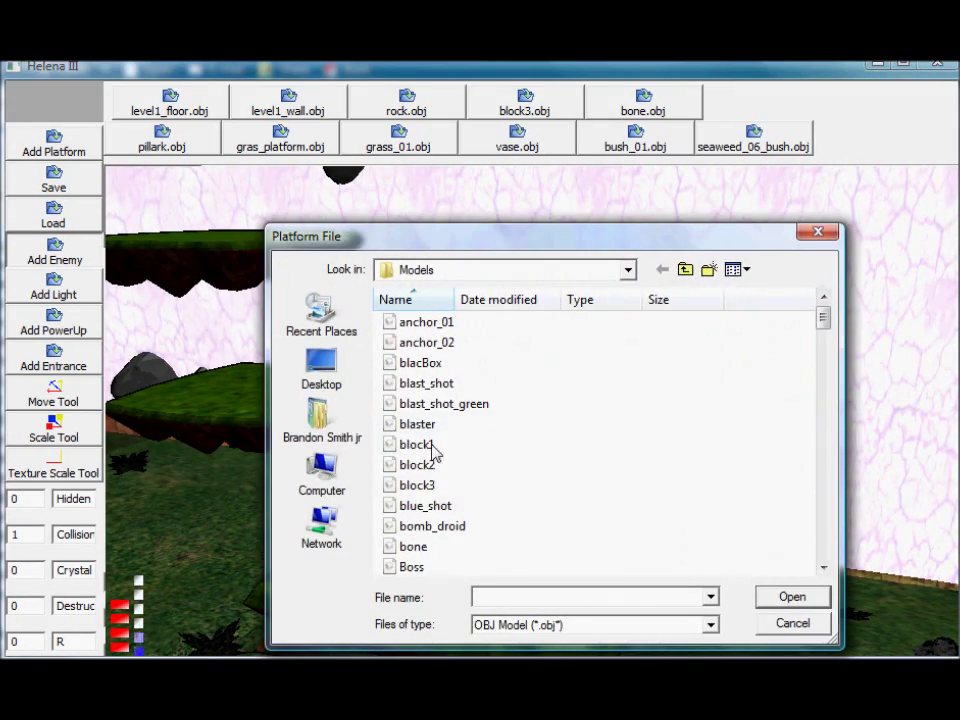
pyautogui.press('r')
pyautogui.press('Return')
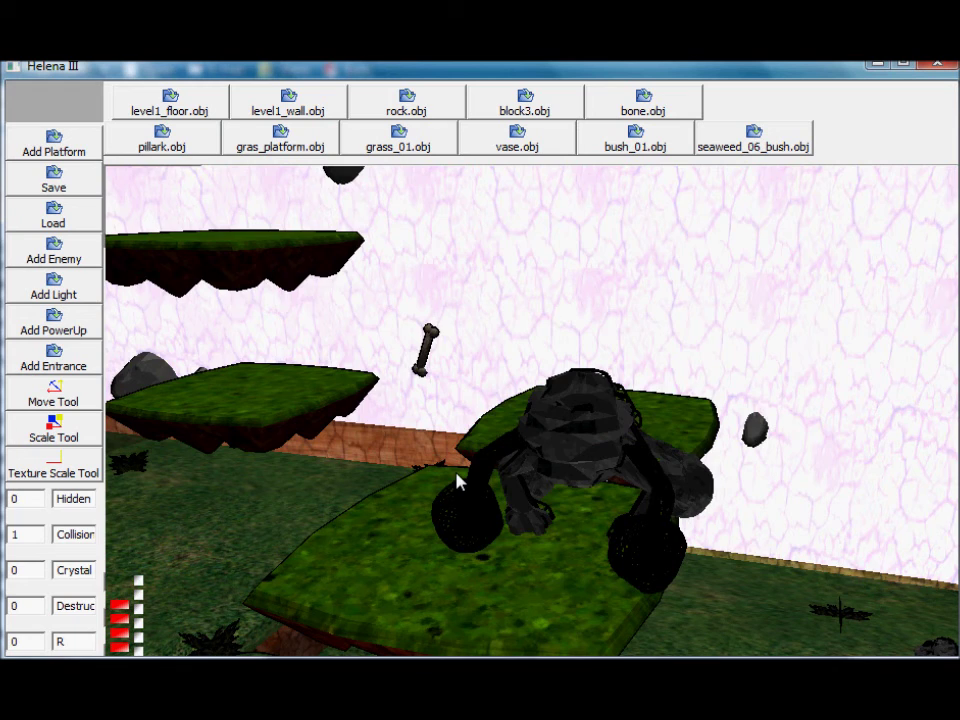
pyautogui.moveTo(811, 461); pyautogui.dragTo(170, 388)
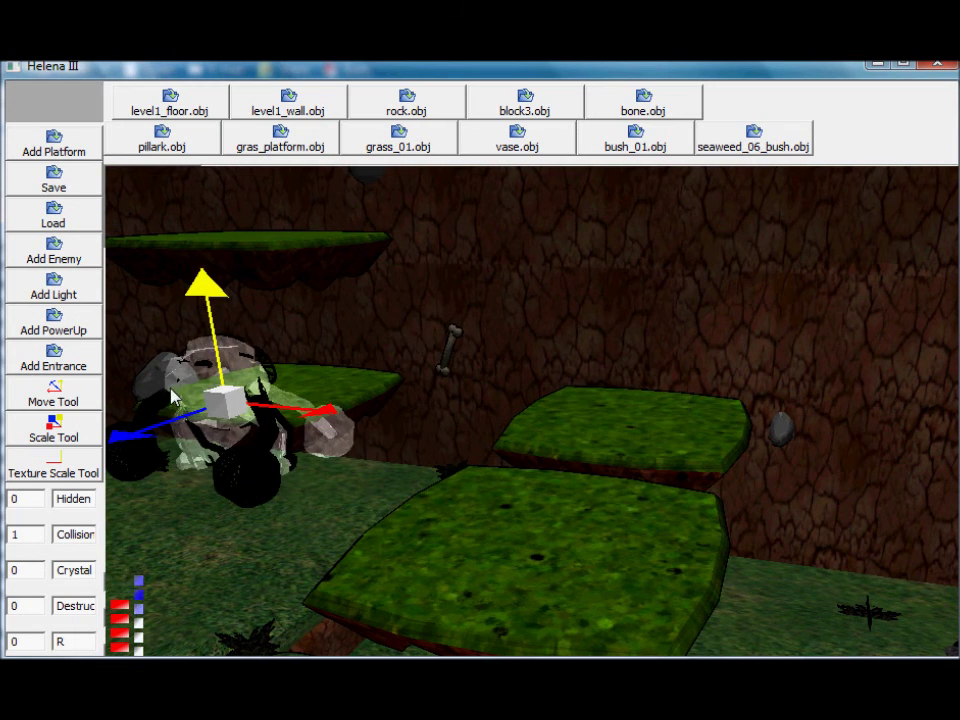
pyautogui.moveTo(209, 338); pyautogui.dragTo(261, 522)
pyautogui.moveTo(256, 570); pyautogui.dragTo(243, 590)
pyautogui.moveTo(408, 432); pyautogui.dragTo(474, 605)
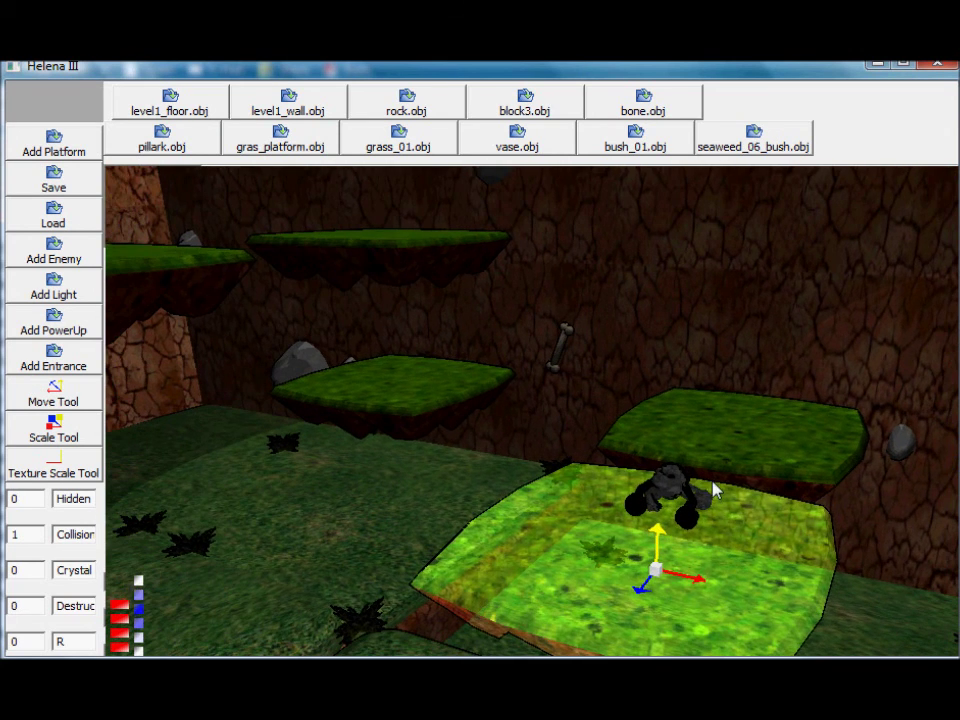
pyautogui.click(682, 496)
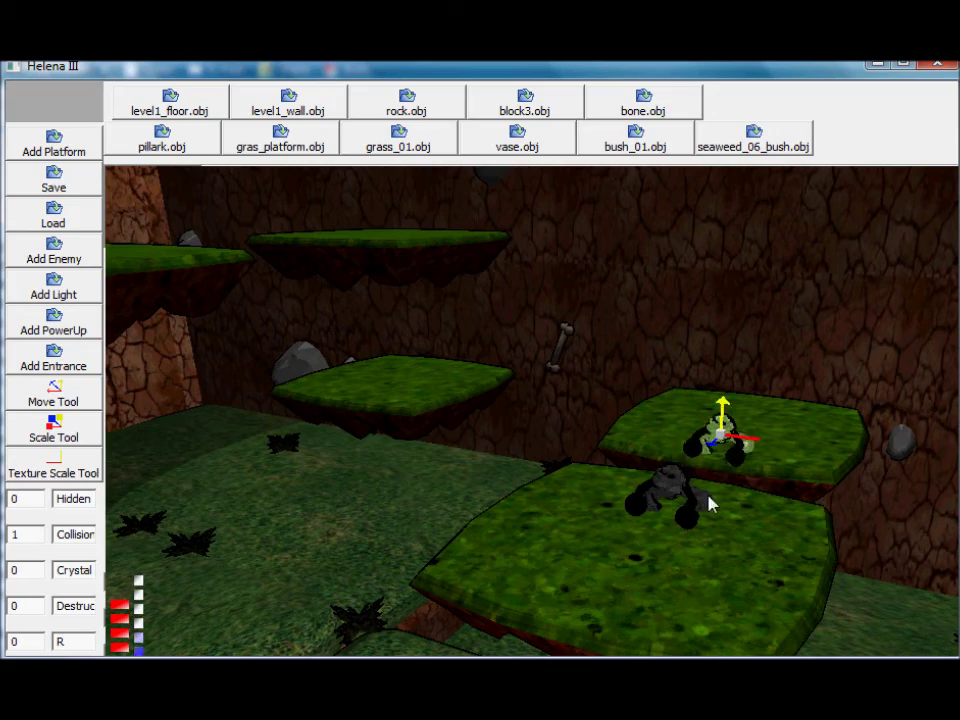
# Add a droid enemy to the grass platform in front of the wall rocks and duplicate it into a group of three
pyautogui.moveTo(727, 491); pyautogui.dragTo(686, 467, button='right')
pyautogui.click(577, 526)
pyautogui.click(566, 558)
pyautogui.press('w')
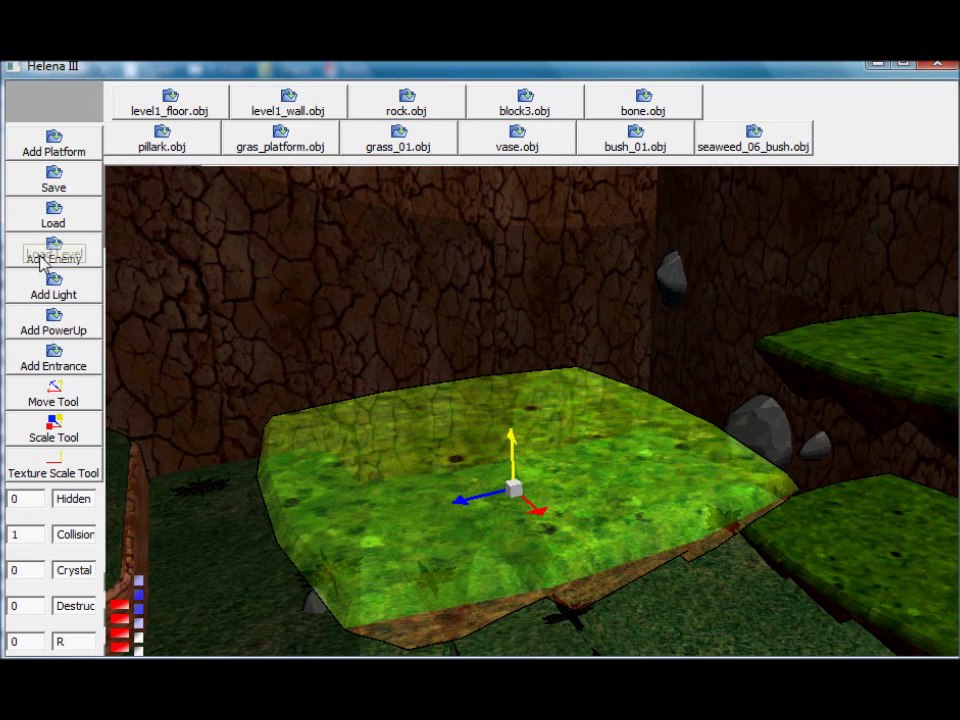
pyautogui.click(44, 258)
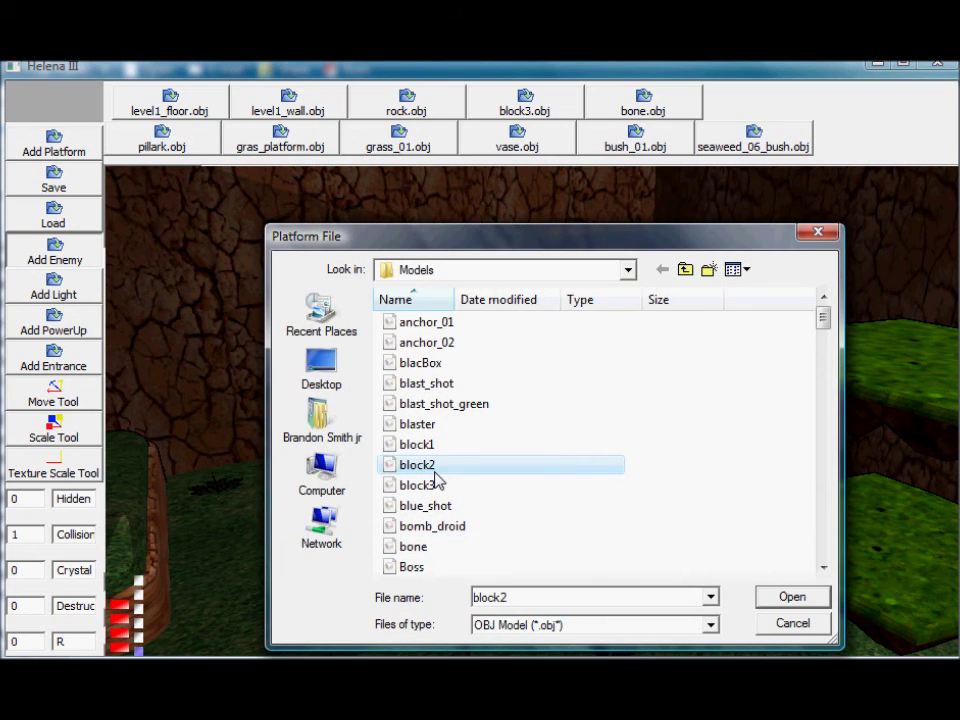
pyautogui.press('d')
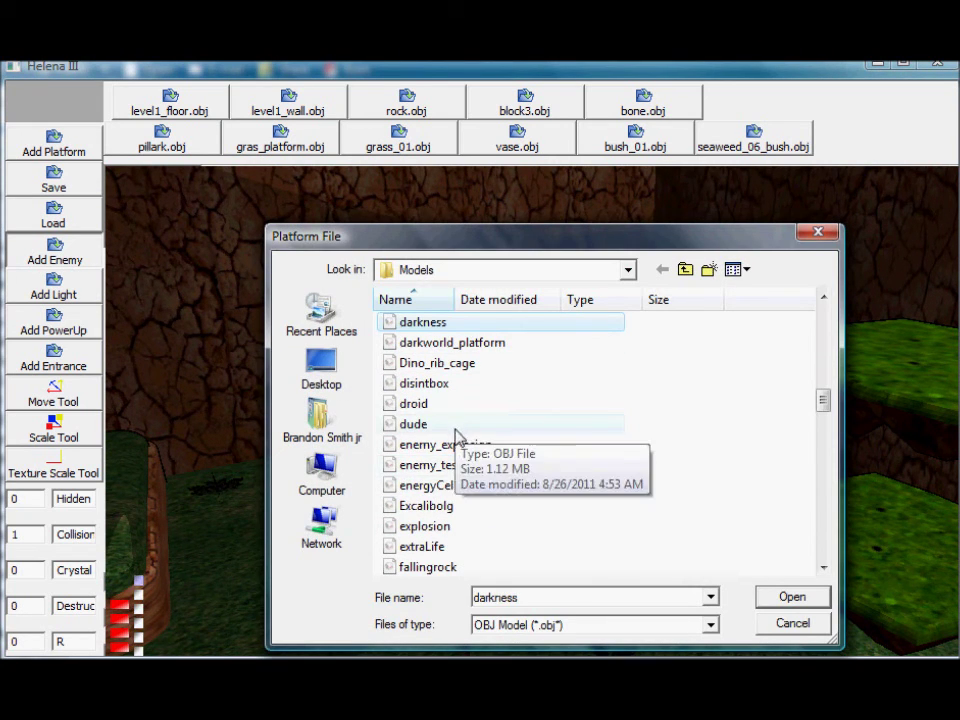
pyautogui.doubleClick(424, 407)
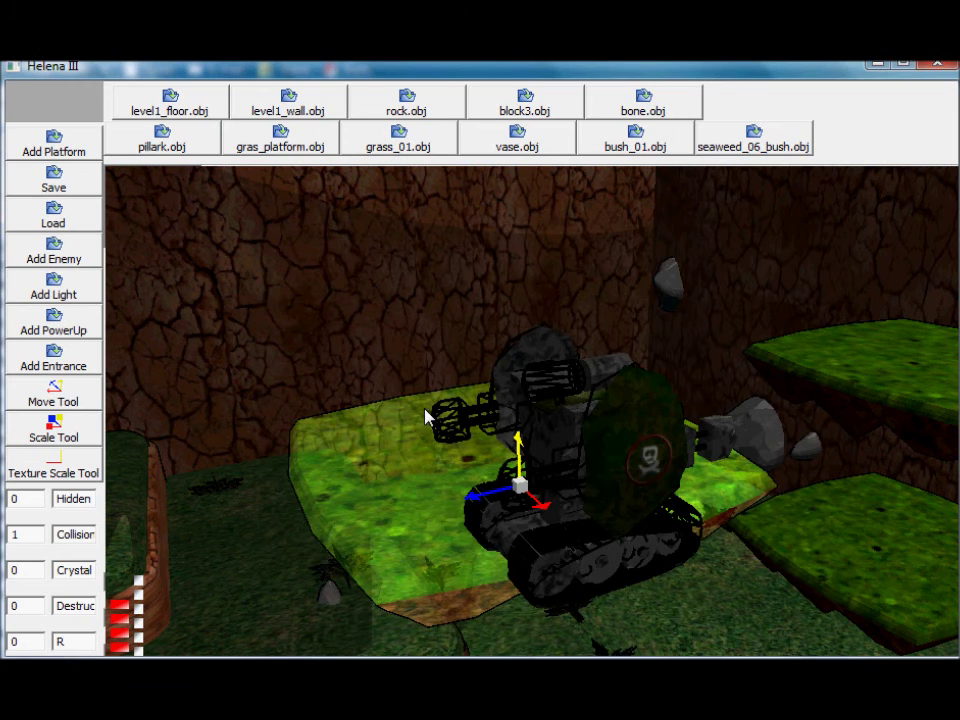
pyautogui.click(592, 486)
pyautogui.moveTo(649, 515); pyautogui.dragTo(412, 346)
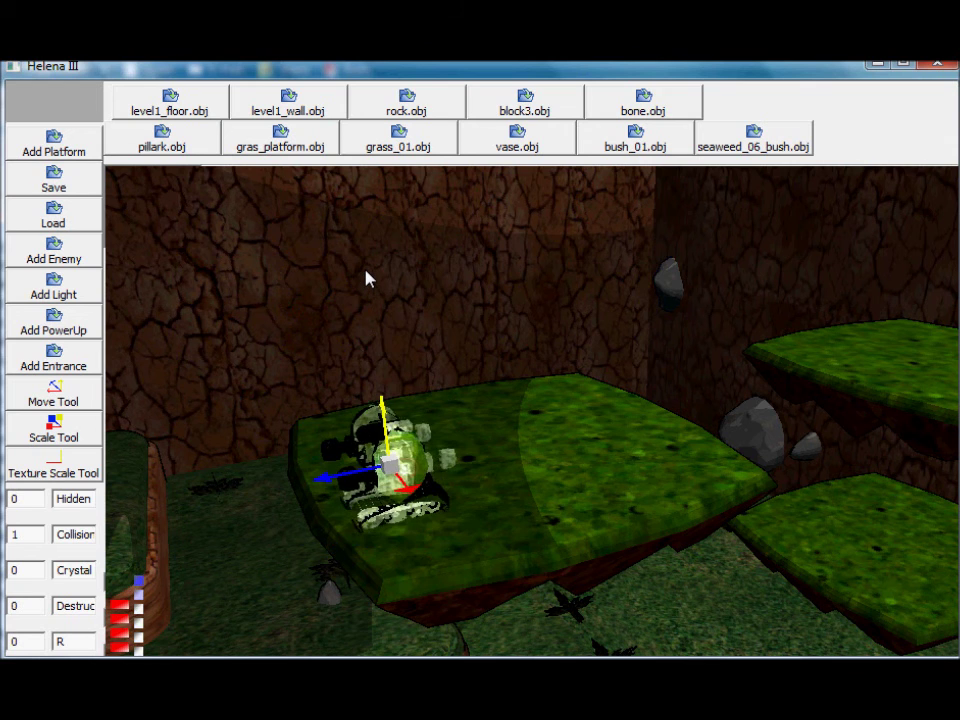
pyautogui.keyDown('shift'); pyautogui.moveTo(343, 471); pyautogui.dragTo(374, 470); pyautogui.keyUp('shift')
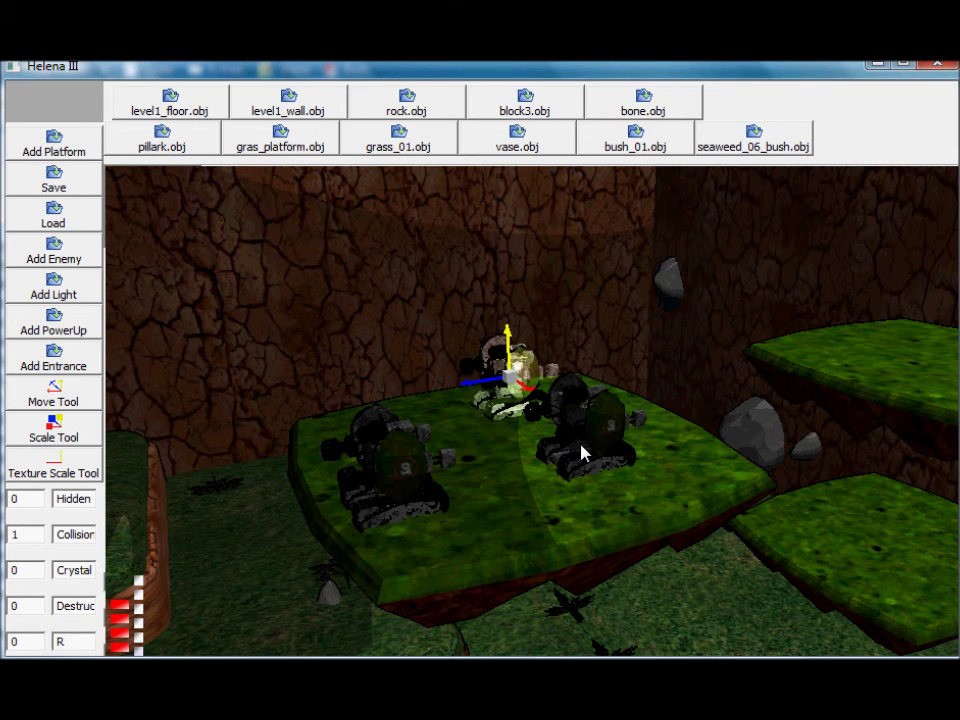
# Duplicate the grass platform under the three droids and move the copy over the ground near the stone pillar
pyautogui.moveTo(581, 445)
pyautogui.mouseDown(button='right')
pyautogui.moveTo(557, 440)
pyautogui.moveTo(617, 441)
pyautogui.moveTo(579, 441)
pyautogui.mouseUp(button='right')
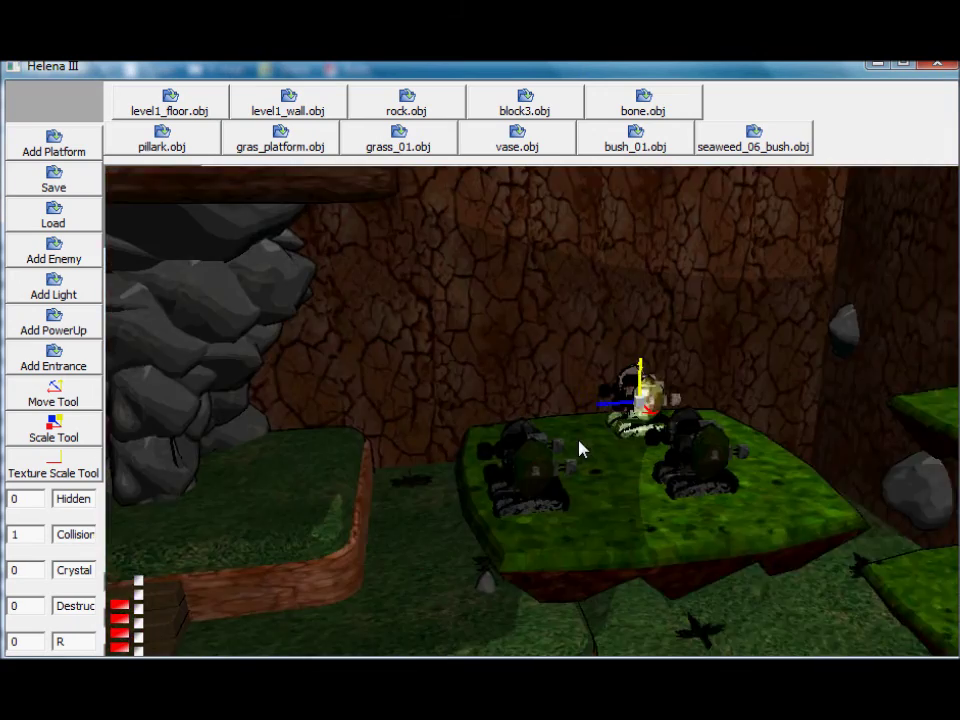
pyautogui.press('s')
pyautogui.click(611, 501)
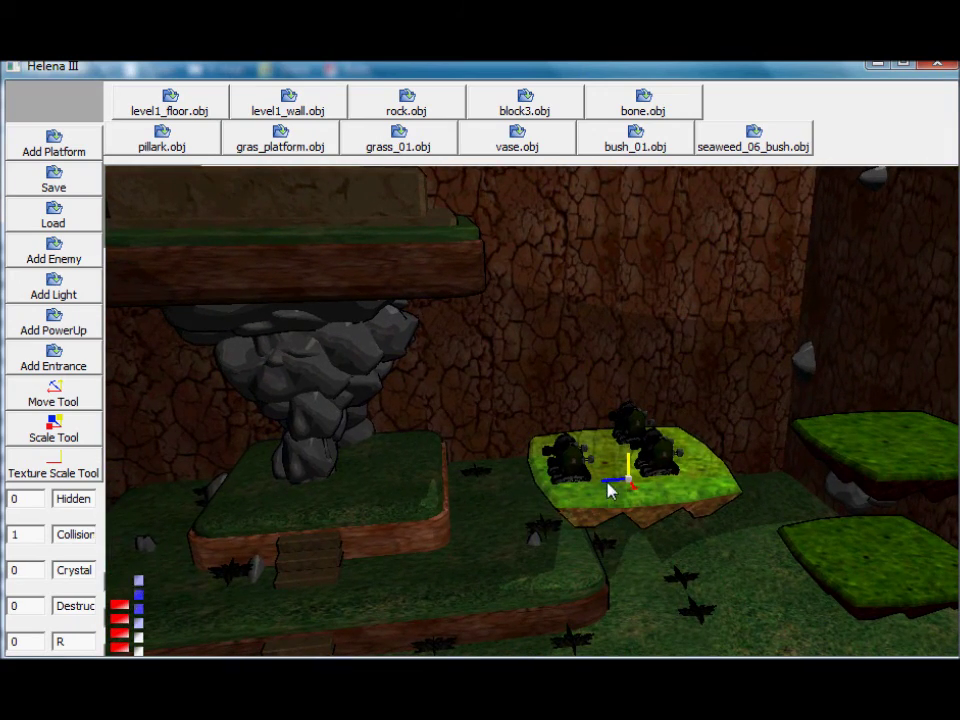
pyautogui.moveTo(612, 488); pyautogui.dragTo(447, 490)
pyautogui.moveTo(203, 505); pyautogui.dragTo(190, 428)
# Add a type 3 super health power-up with rotating 1 and flashing 0, using the hpUp model, above the new platform
pyautogui.moveTo(277, 409); pyautogui.dragTo(403, 430, button='right')
pyautogui.press('w')
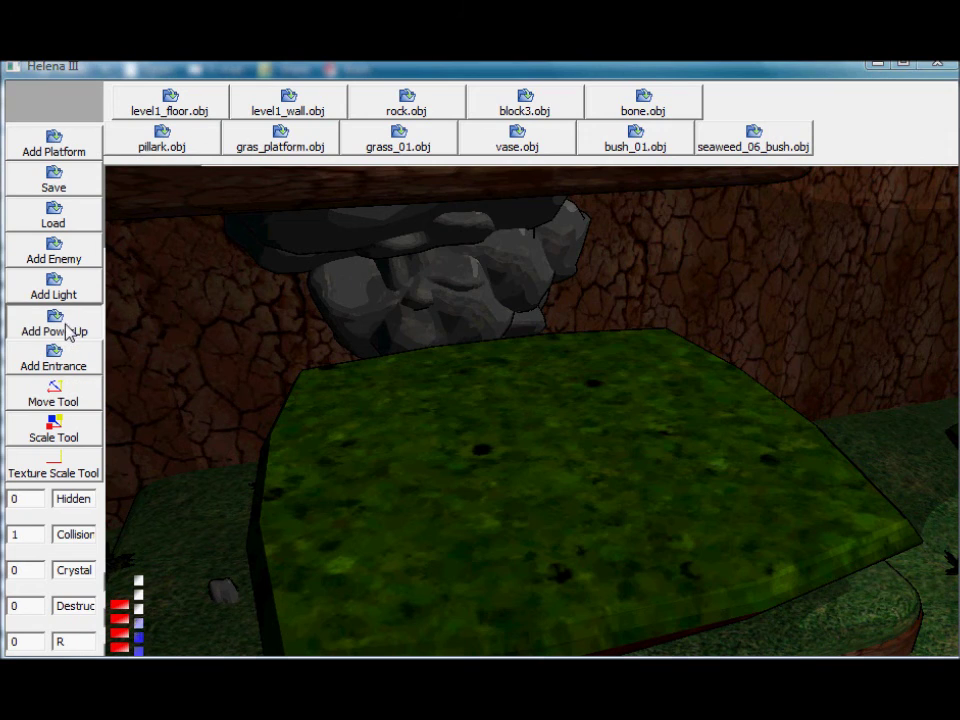
pyautogui.click(55, 325)
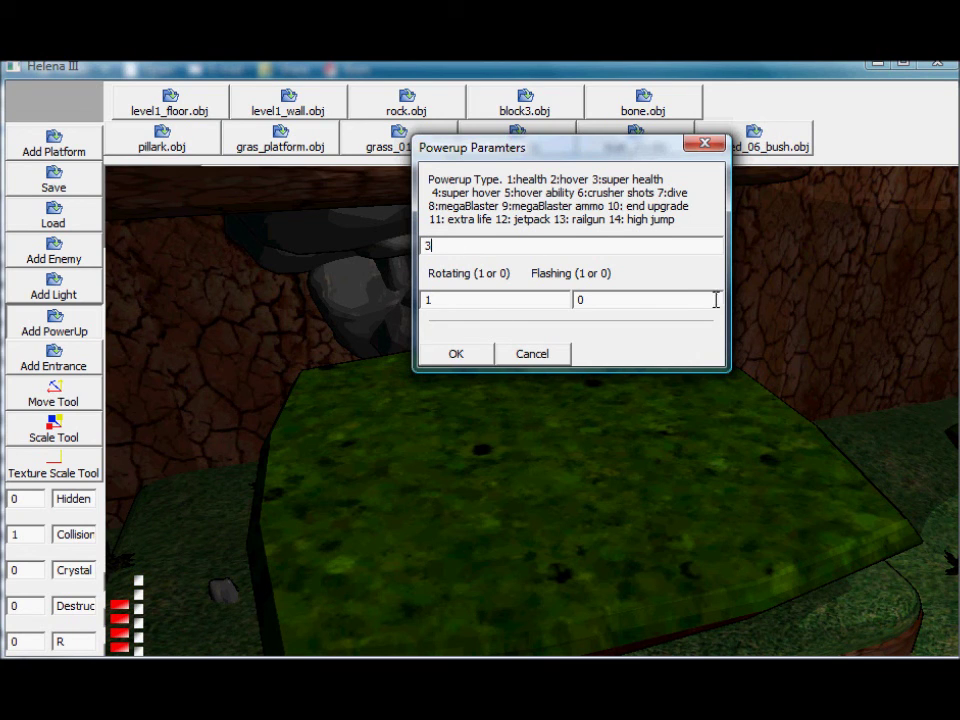
pyautogui.click(456, 354)
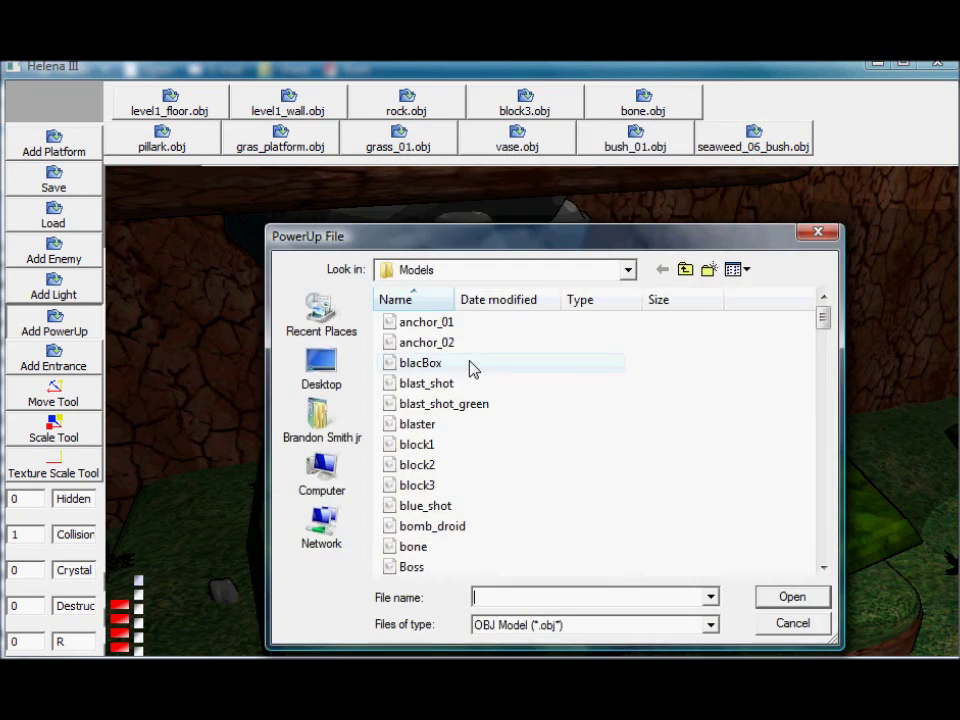
pyautogui.press('h')
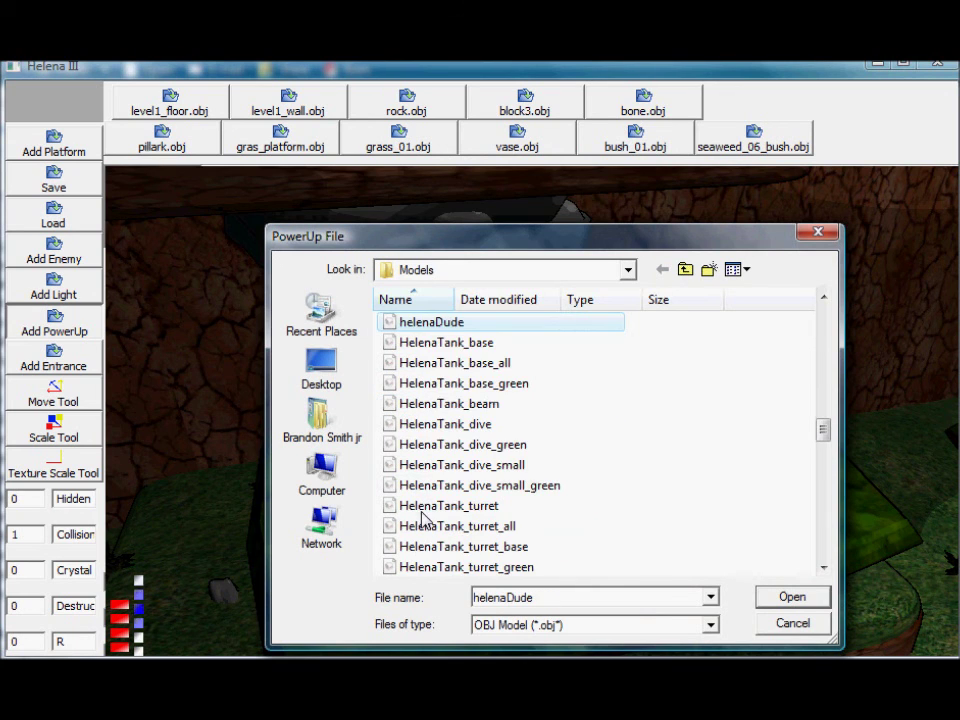
pyautogui.press('Down')
pyautogui.scroll(-7, 450, 372)
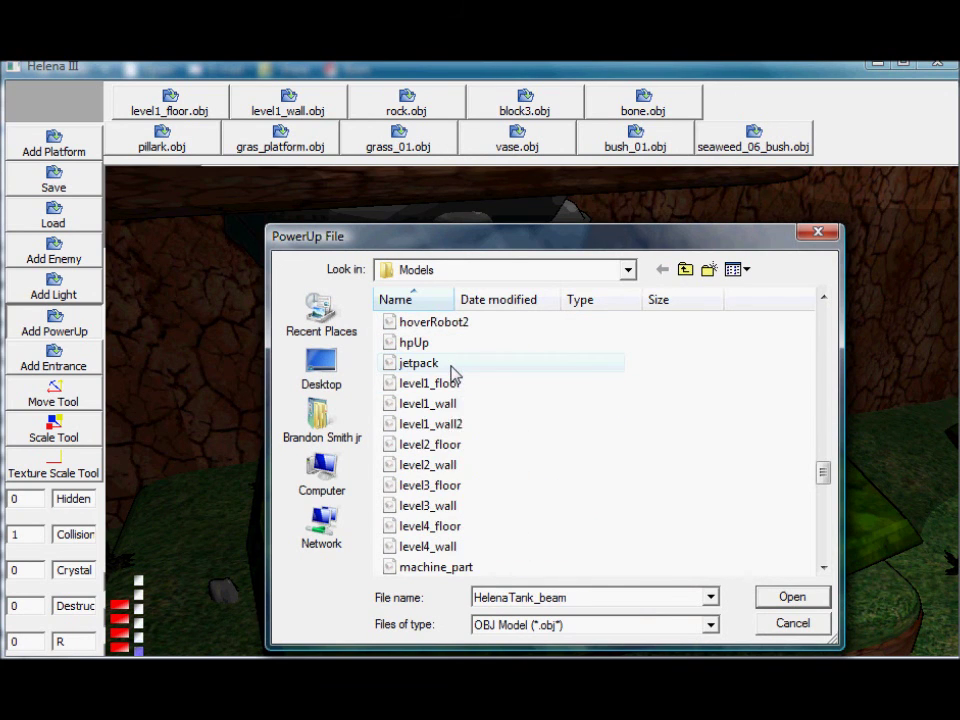
pyautogui.scroll(2, 419, 403)
pyautogui.doubleClick(417, 449)
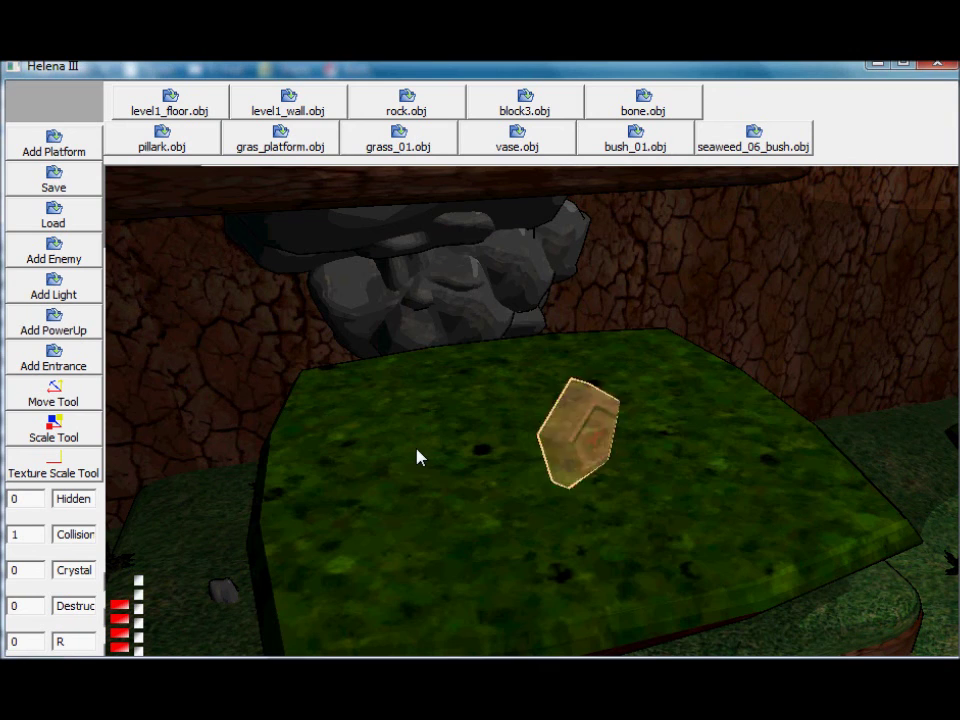
# Duplicate the super health power-up into four spaced in a square above the grass platform
pyautogui.moveTo(535, 458); pyautogui.dragTo(422, 490)
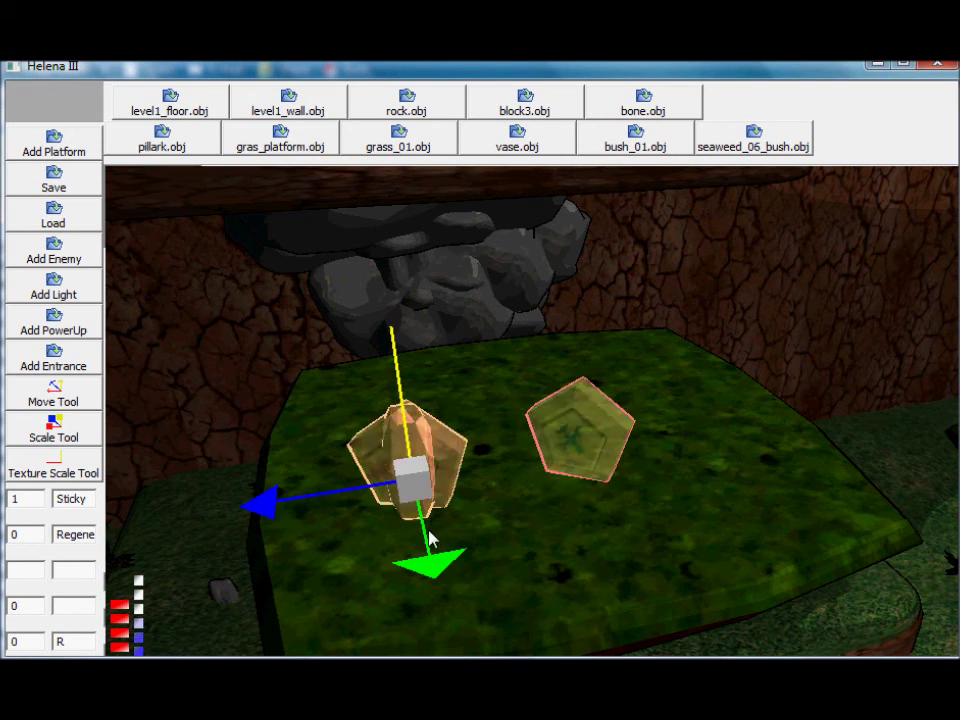
pyautogui.moveTo(429, 540); pyautogui.dragTo(416, 516)
pyautogui.moveTo(321, 385); pyautogui.dragTo(339, 379)
# Select all four power-ups, duplicate the group and move the copies over the front grass platform with the rock creature
pyautogui.keyDown('shift'); pyautogui.click(575, 433); pyautogui.keyUp('shift')
pyautogui.keyDown('shift'); pyautogui.click(437, 467); pyautogui.keyUp('shift')
pyautogui.keyDown('shift'); pyautogui.click(404, 341); pyautogui.keyUp('shift')
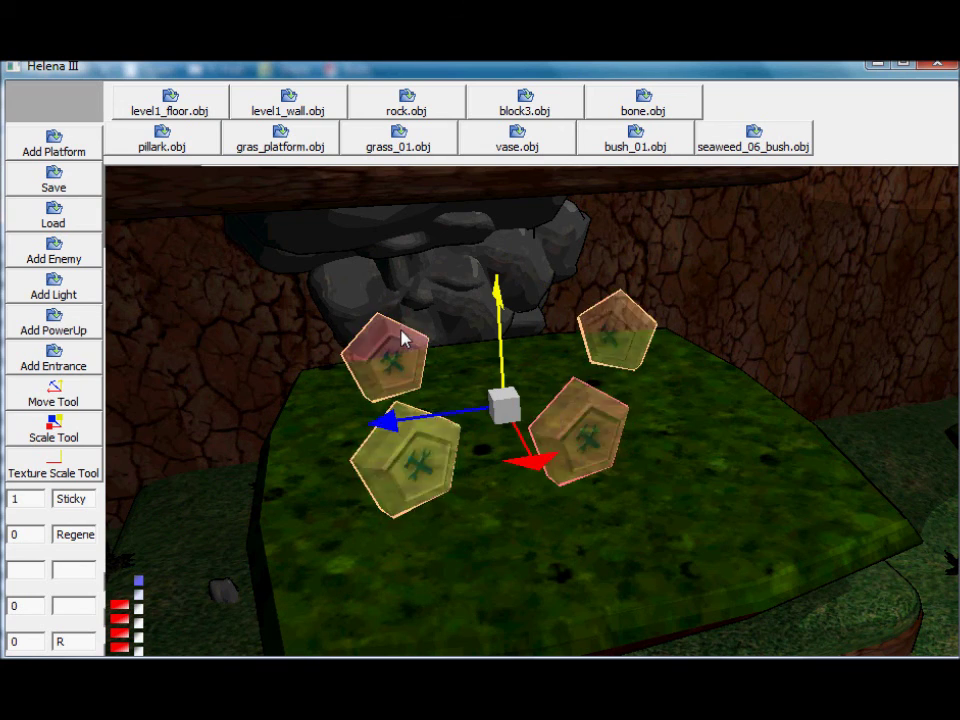
pyautogui.hotkey('ctrl', 'd')
pyautogui.moveTo(538, 452); pyautogui.dragTo(561, 455)
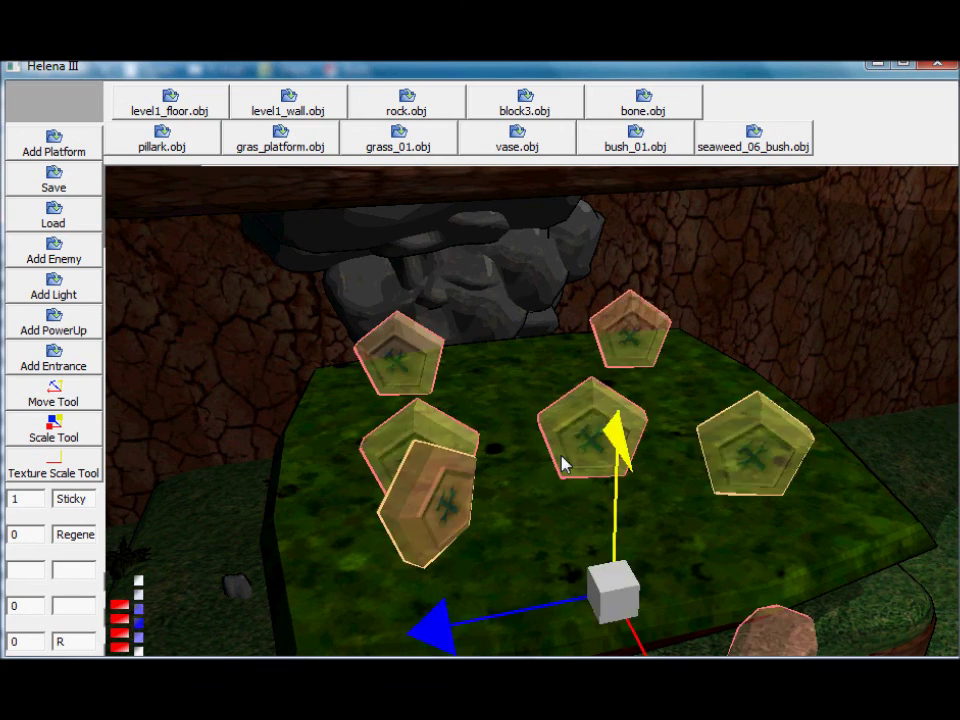
pyautogui.moveTo(561, 455); pyautogui.dragTo(591, 471, button='right')
pyautogui.moveTo(557, 540); pyautogui.dragTo(516, 553, button='right')
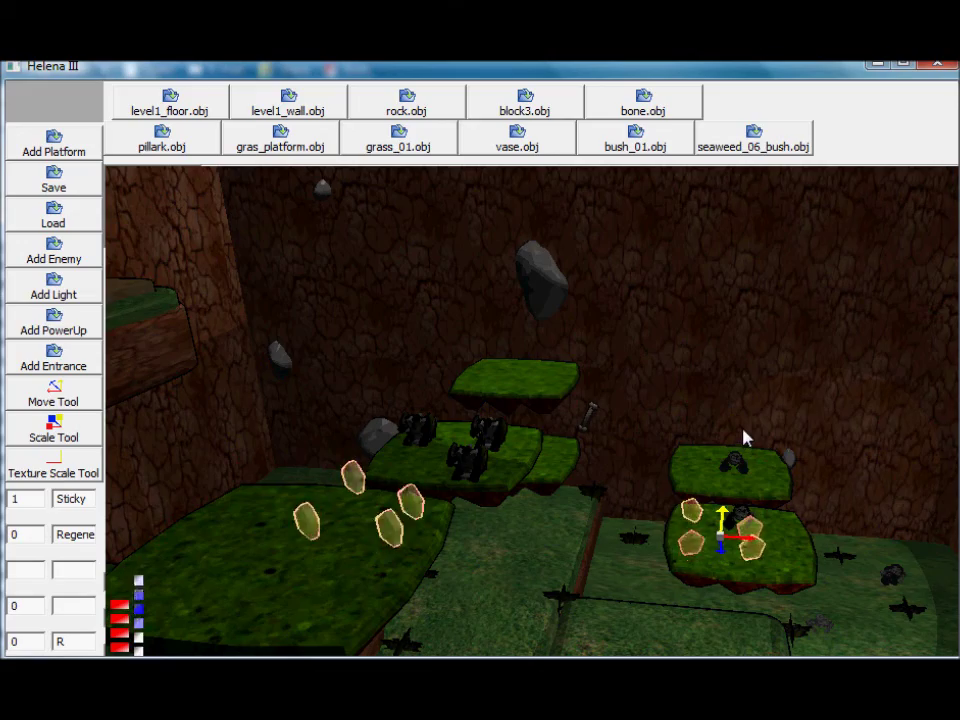
# Start play mode, jump the vehicle up onto the front grass platforms and fire at the enemies there
pyautogui.press('Tab')
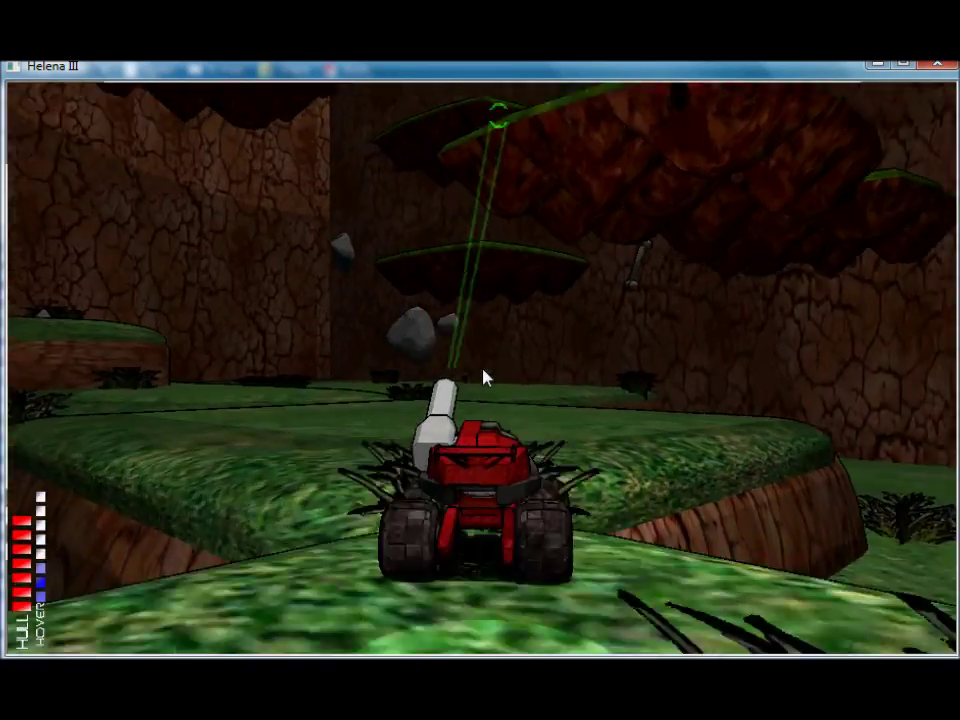
pyautogui.press('w')
pyautogui.press('space')
pyautogui.click(483, 377)
pyautogui.click(483, 377)
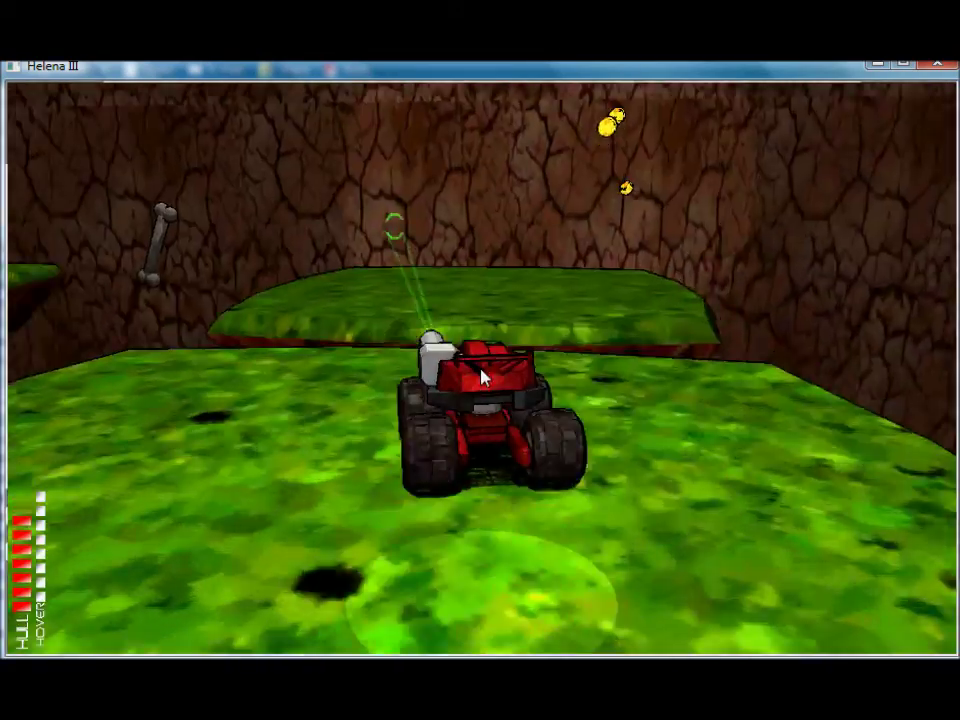
pyautogui.press('w')
pyautogui.press('space')
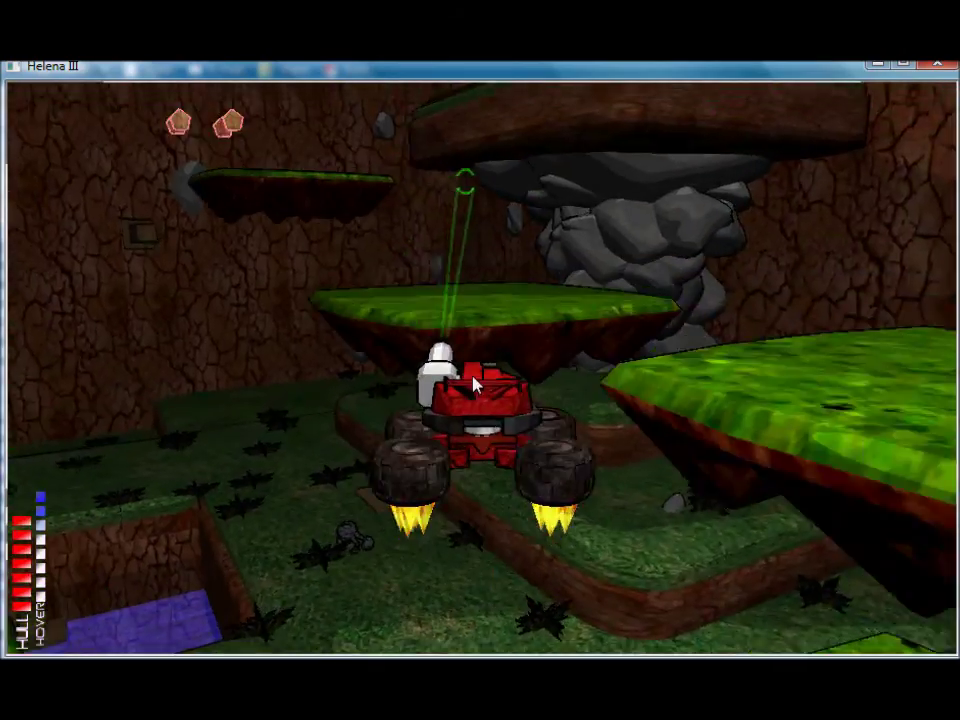
# Jump and hover the vehicle from one grass platform to another across the cavern in play mode
pyautogui.press('w')
pyautogui.press('space')
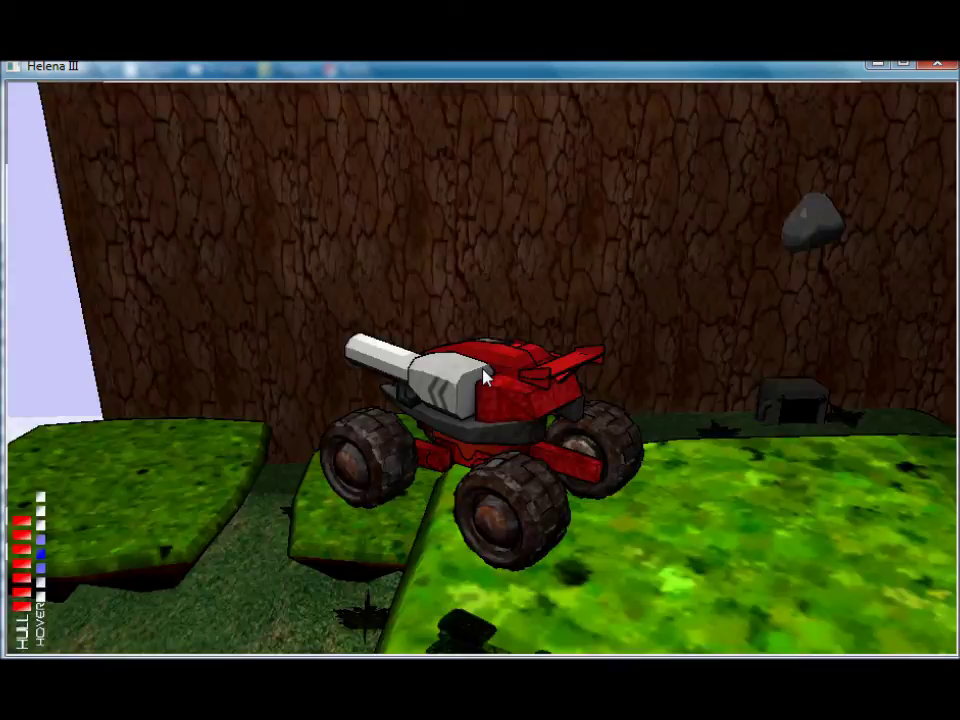
pyautogui.press('w')
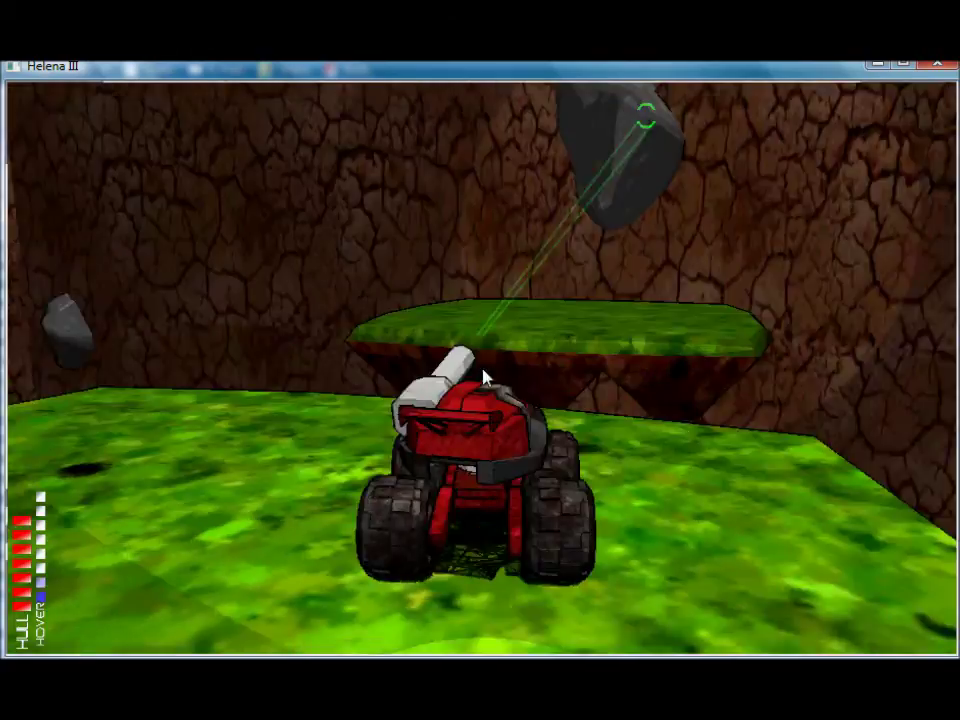
pyautogui.press('w')
pyautogui.press('space')
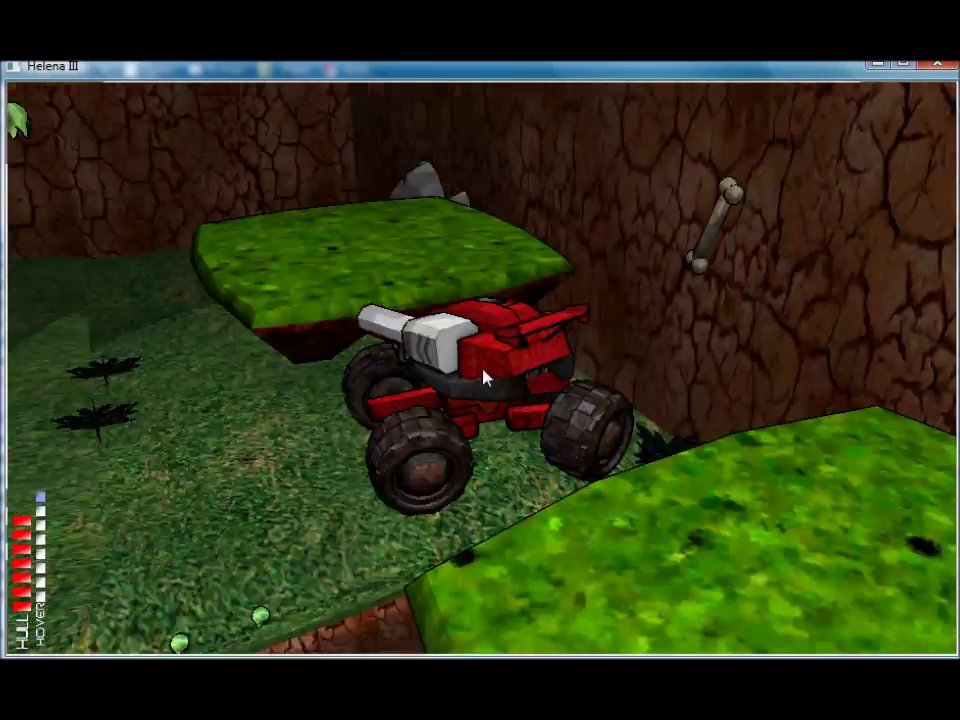
pyautogui.press('w')
pyautogui.press('space')
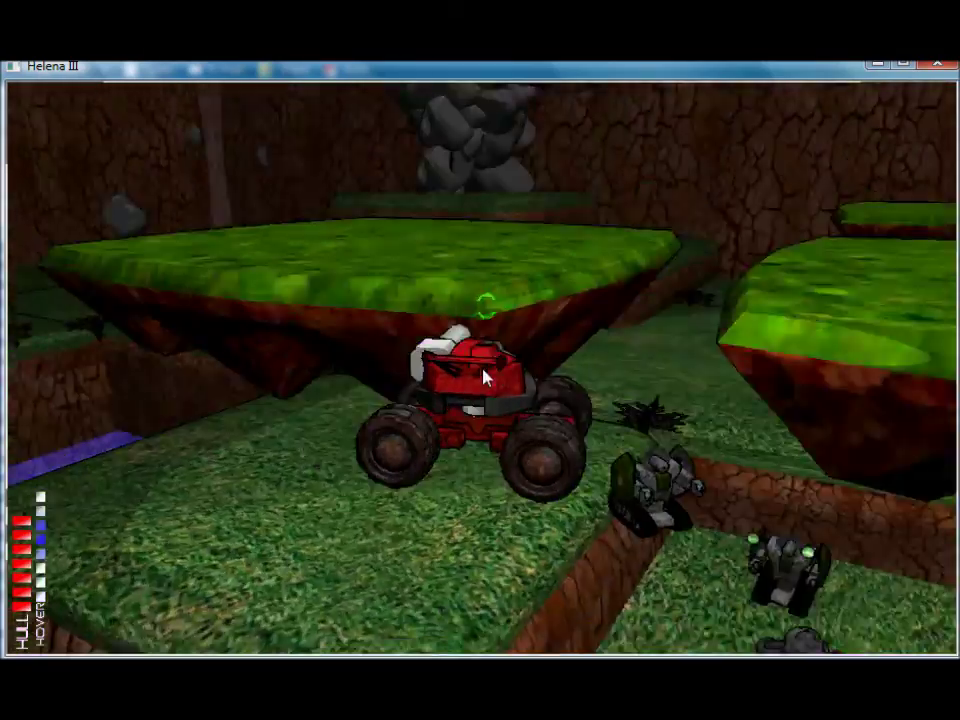
# Drop to the cavern floor, shoot the enemies there and collect the repair pods and ammo batteries they leave
pyautogui.press('w')
pyautogui.click(485, 377)
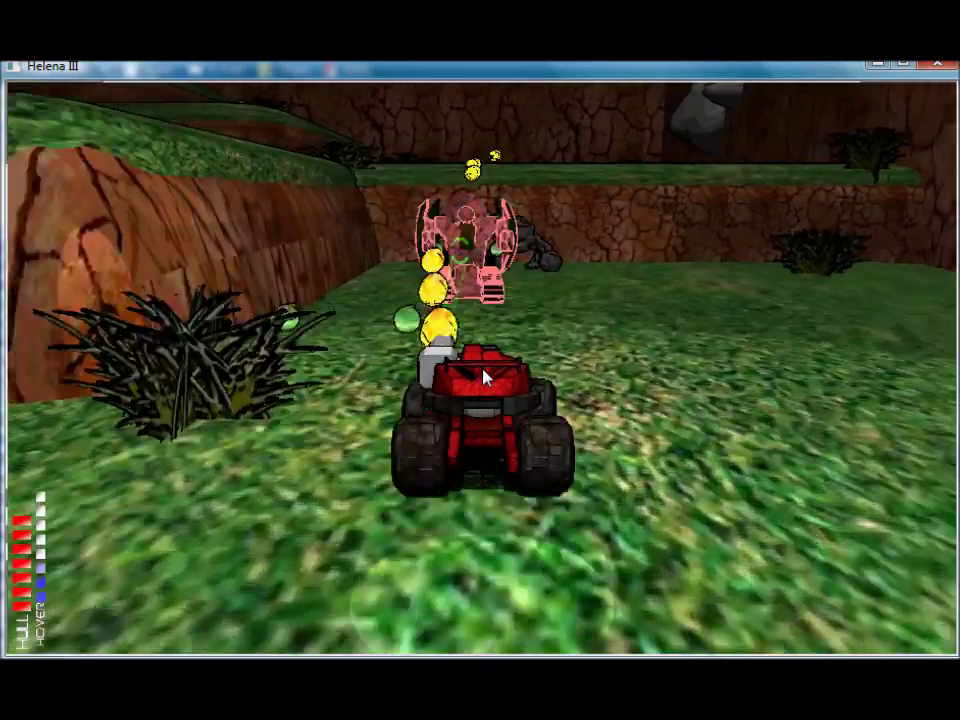
pyautogui.press('w')
pyautogui.click(485, 377)
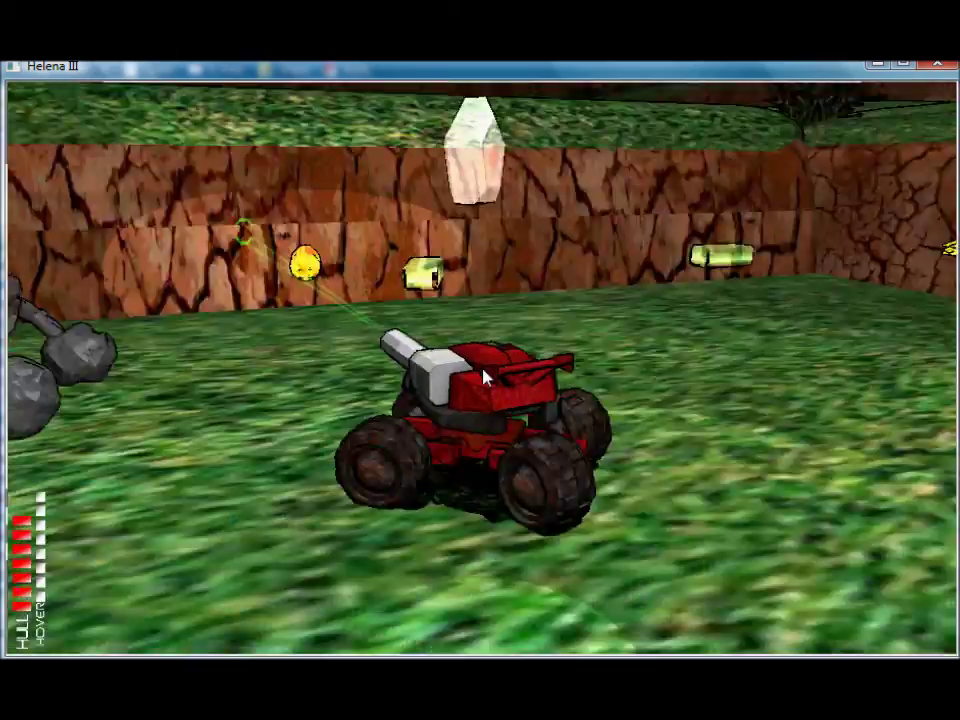
pyautogui.press('w')
pyautogui.click(485, 377)
pyautogui.press('space')
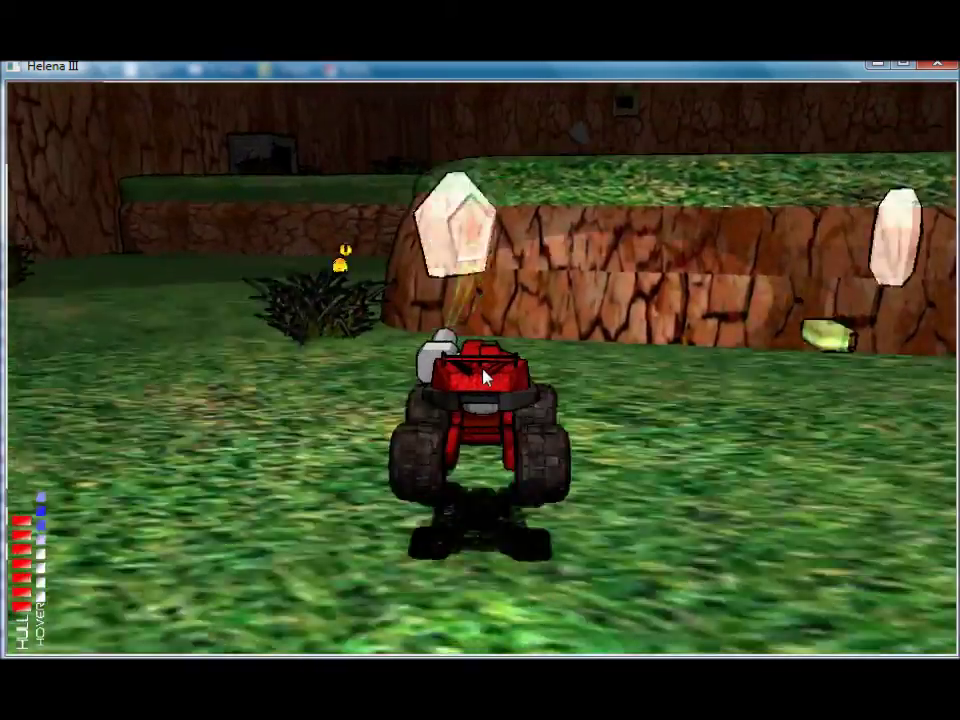
pyautogui.press('w')
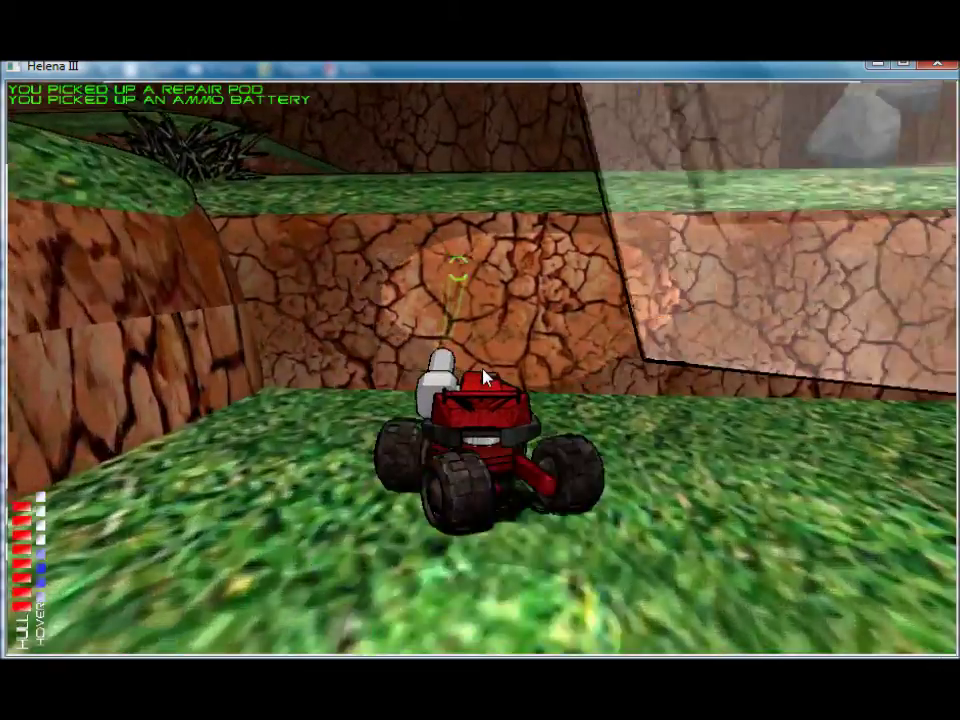
pyautogui.press('w')
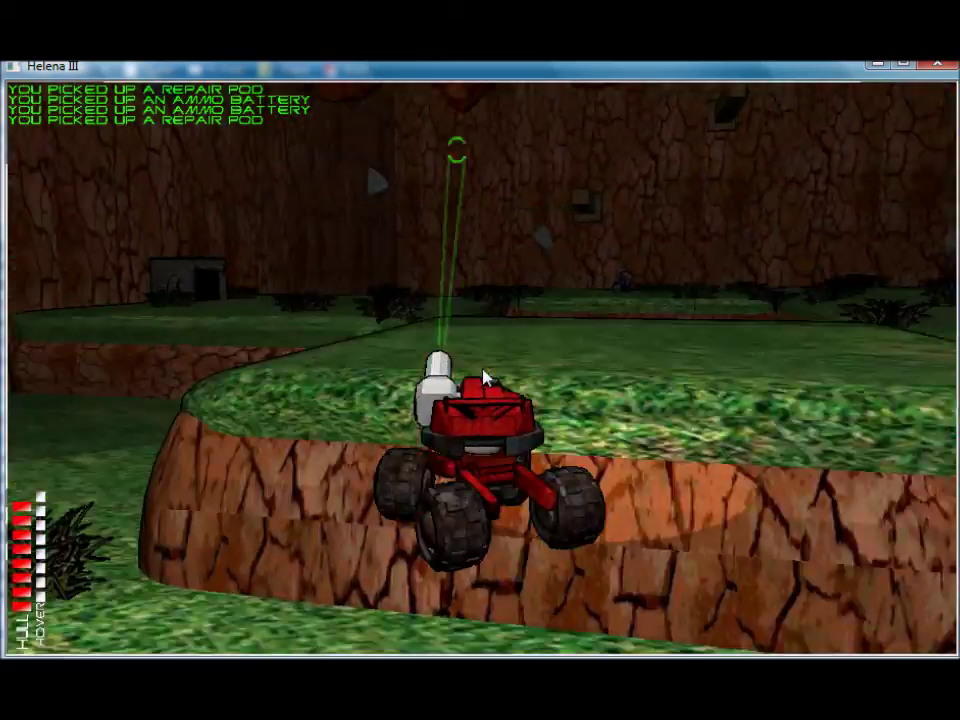
# Drive up the grassy ledge and jump the vehicle back onto the grass platforms
pyautogui.press('w')
pyautogui.press('space')
pyautogui.press('space')
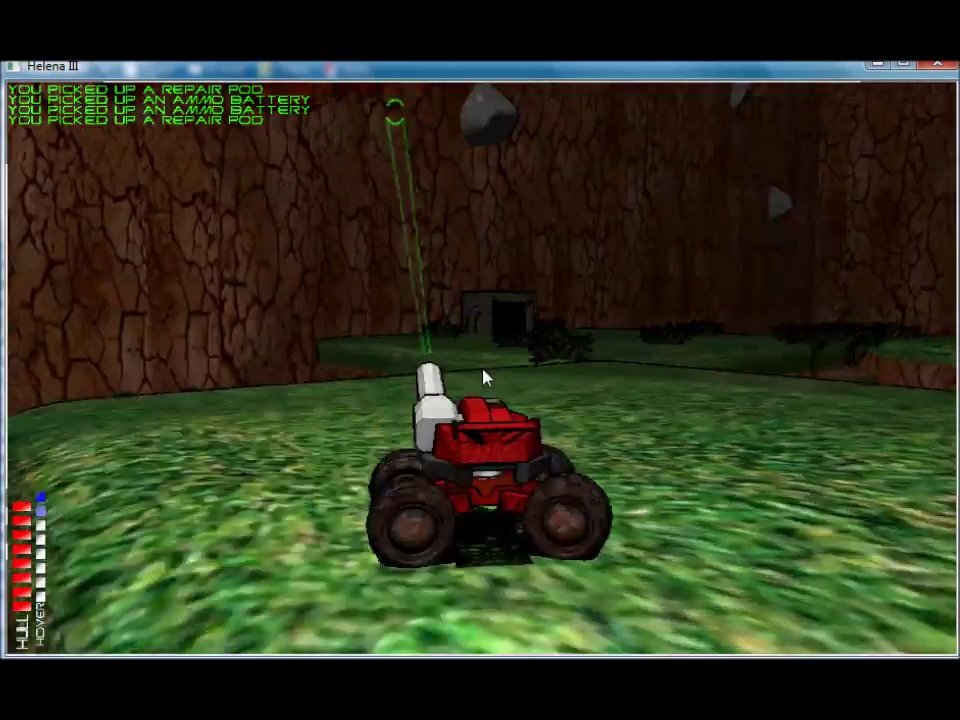
pyautogui.press('Up')
pyautogui.press('Left')
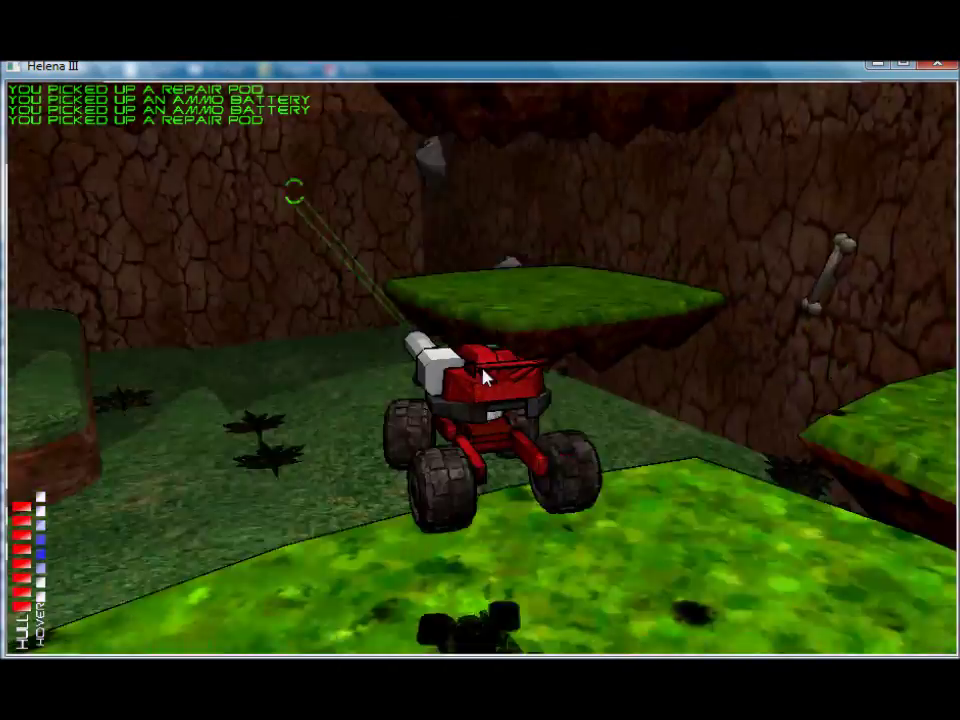
pyautogui.press('space')
pyautogui.press('w')
pyautogui.press('space')
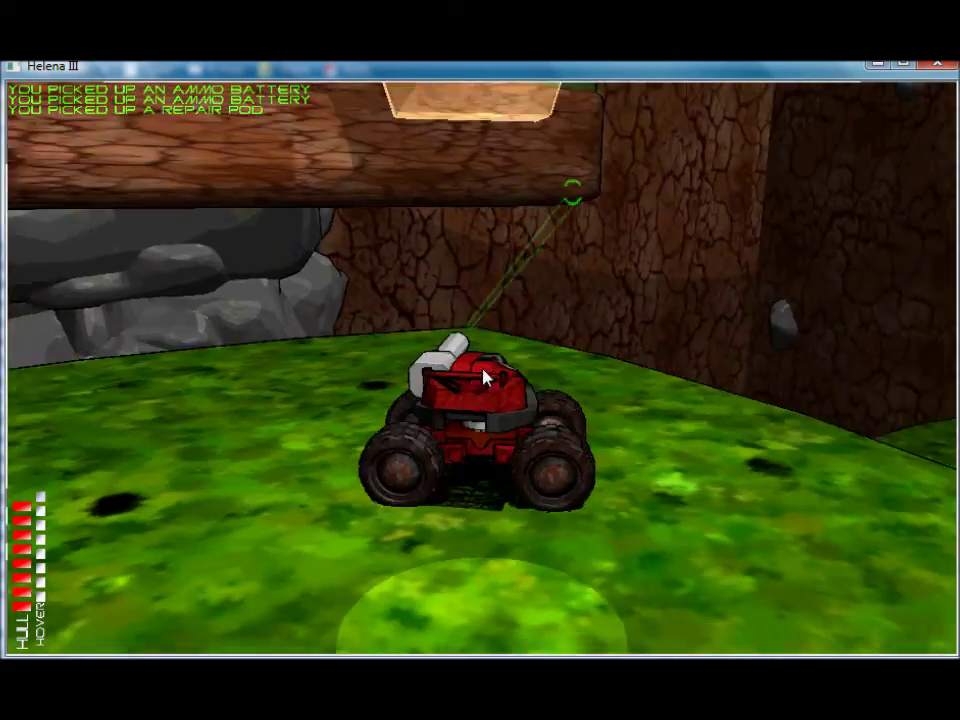
# Return to edit mode and examine the platforms, wall rocks and existing doorway around the level
pyautogui.press('Tab')
pyautogui.scroll(-5, 484, 375)
pyautogui.moveTo(518, 420)
pyautogui.mouseDown(button='right')
pyautogui.moveTo(538, 416)
pyautogui.moveTo(516, 409)
pyautogui.mouseUp(button='right')
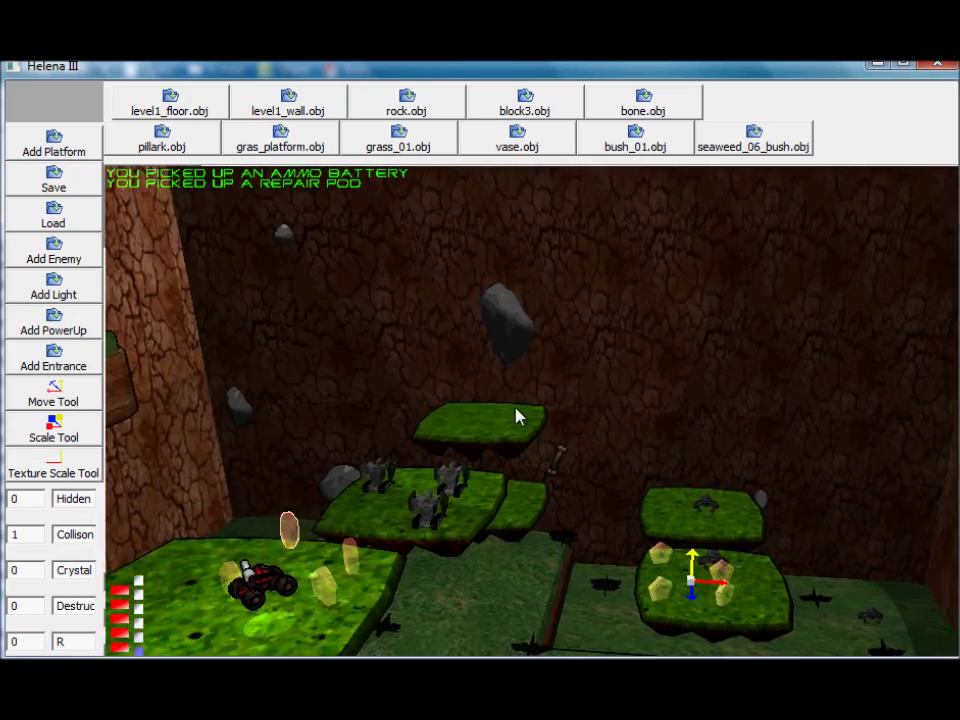
pyautogui.scroll(2, 597, 364)
pyautogui.moveTo(604, 358); pyautogui.dragTo(530, 365, button='right')
pyautogui.click(530, 365)
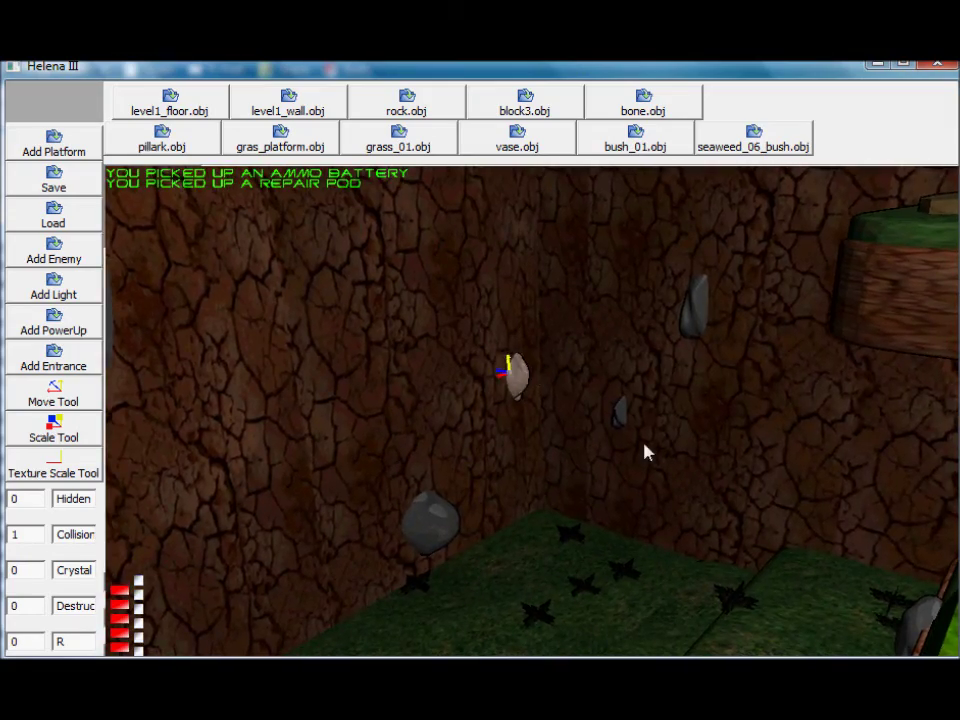
pyautogui.moveTo(643, 441); pyautogui.dragTo(415, 525, button='right')
pyautogui.click(415, 525)
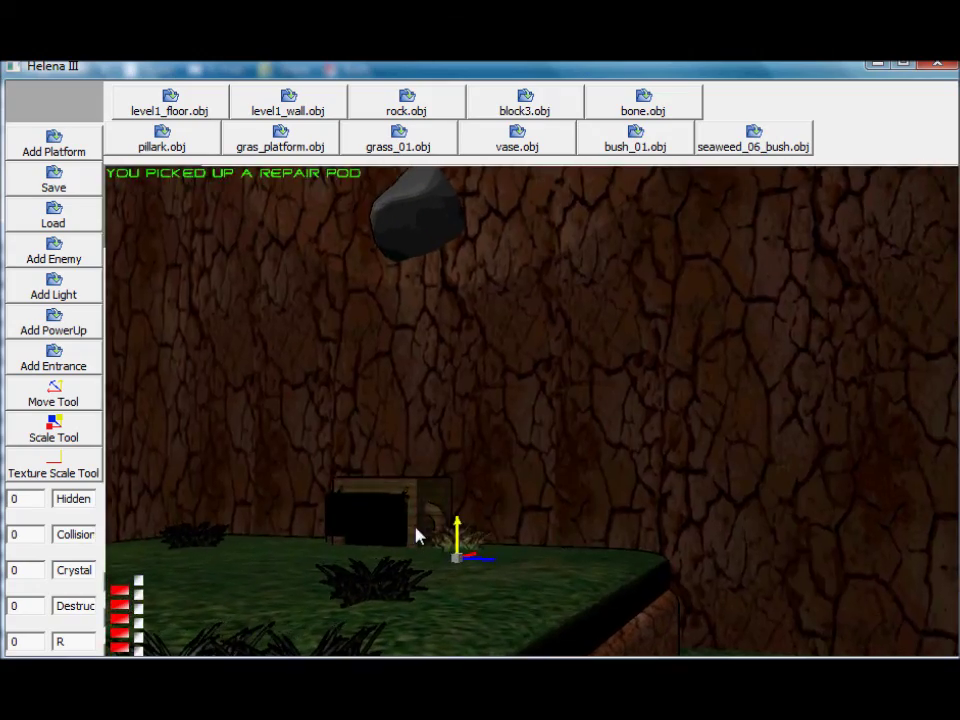
# Resume play mode and jump through the four super health power-ups above the grass platform to collect them
pyautogui.press('Tab')
pyautogui.press('w')
pyautogui.press('space')
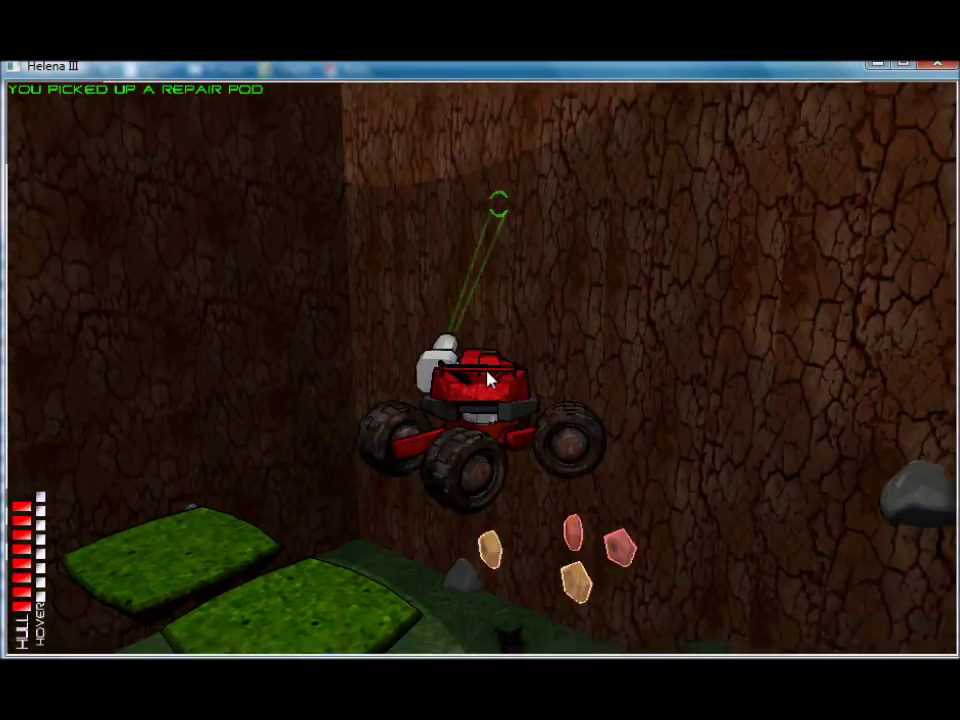
pyautogui.press('space')
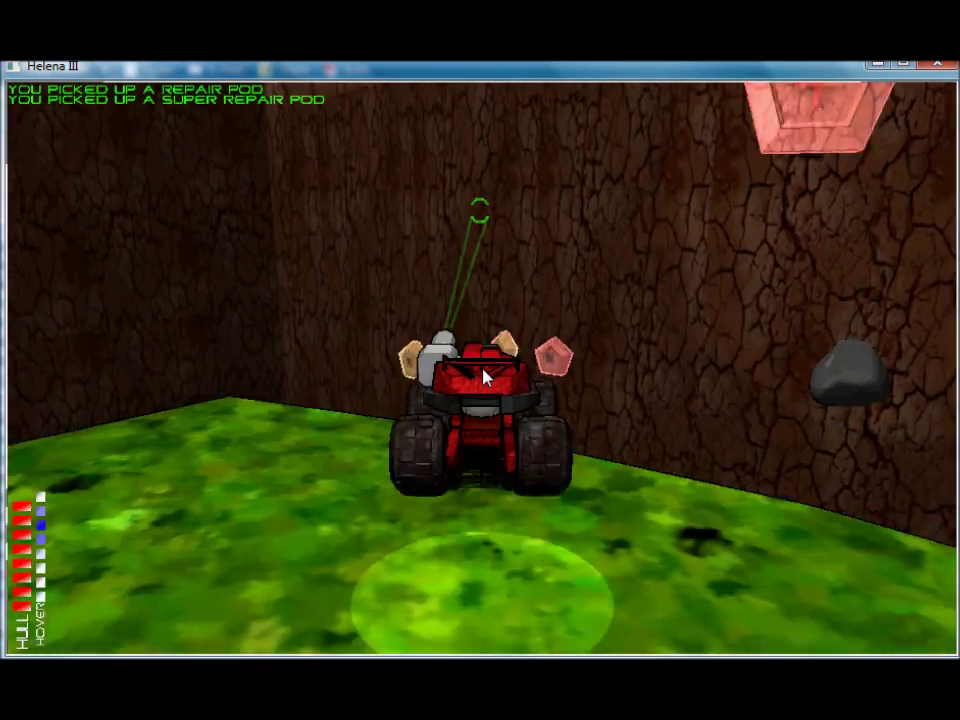
pyautogui.press('space')
pyautogui.press('space')
pyautogui.press('space')
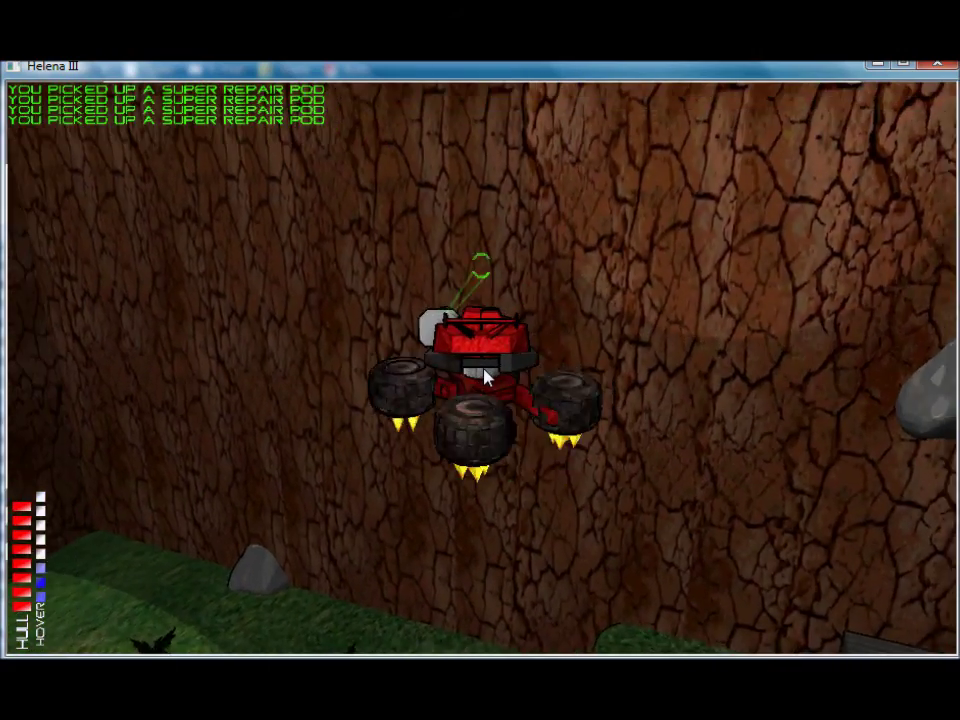
# Hover the vehicle across the cavern towards the other group of super health power-ups
pyautogui.press('space')
pyautogui.press('Up')
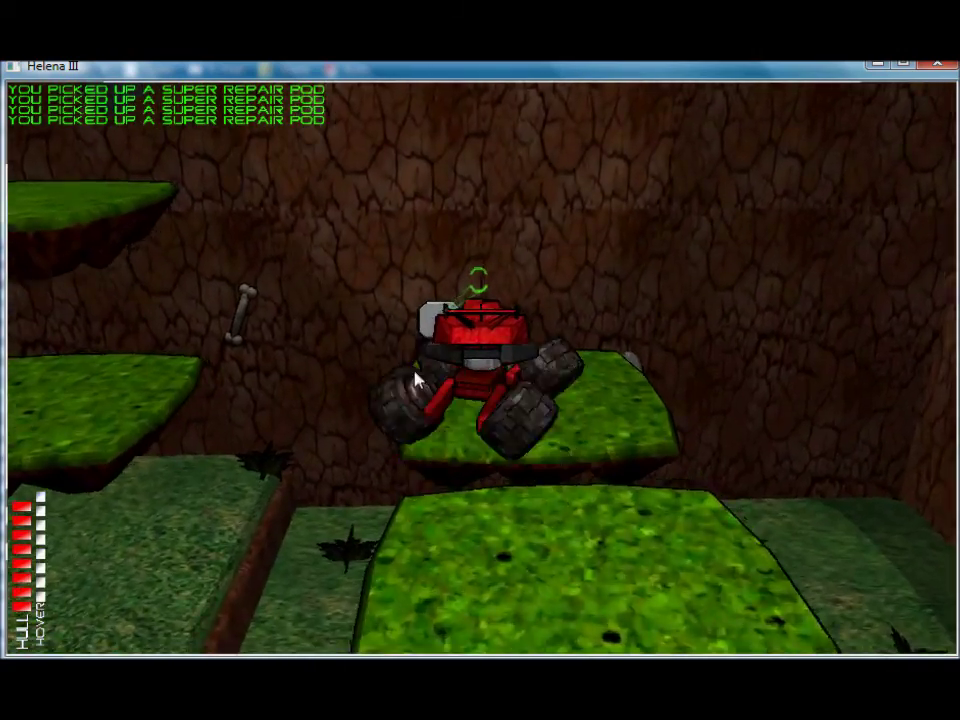
pyautogui.press('space')
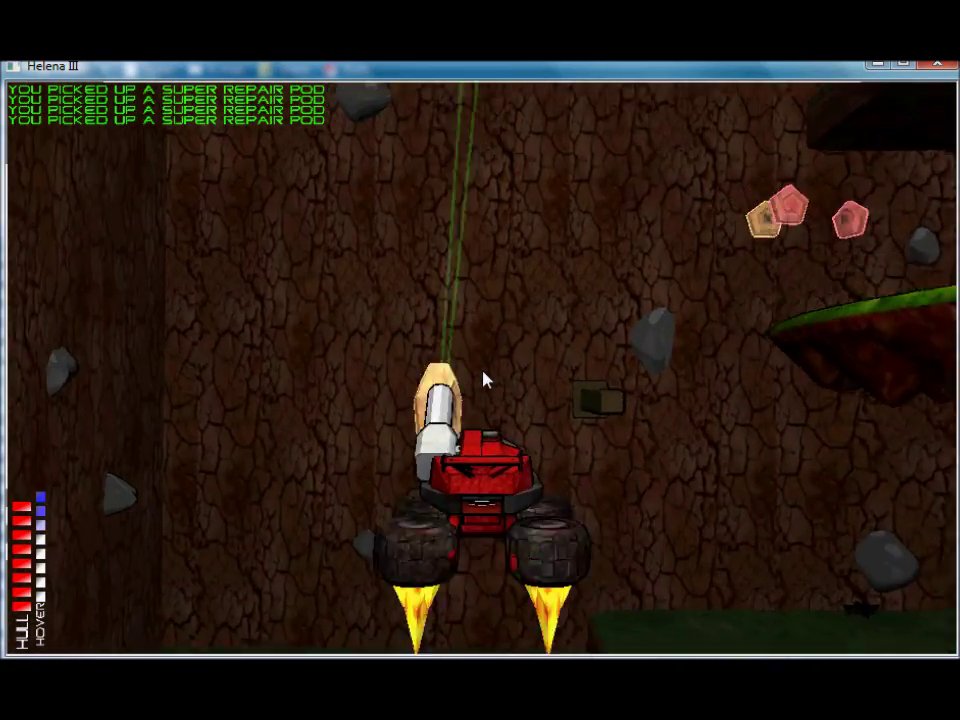
pyautogui.press('space')
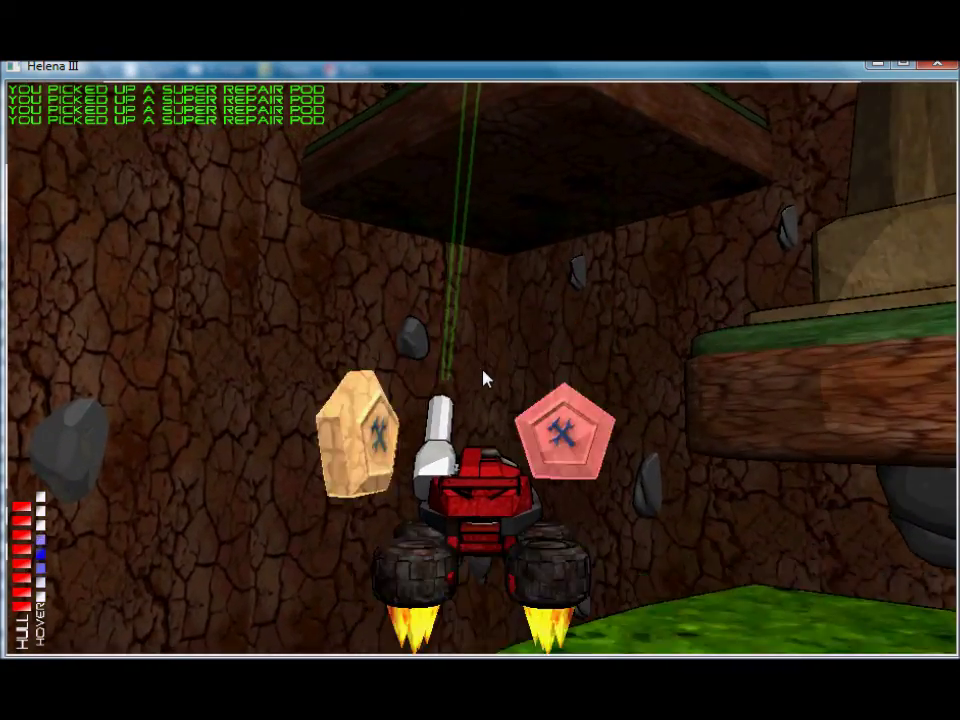
pyautogui.press('space')
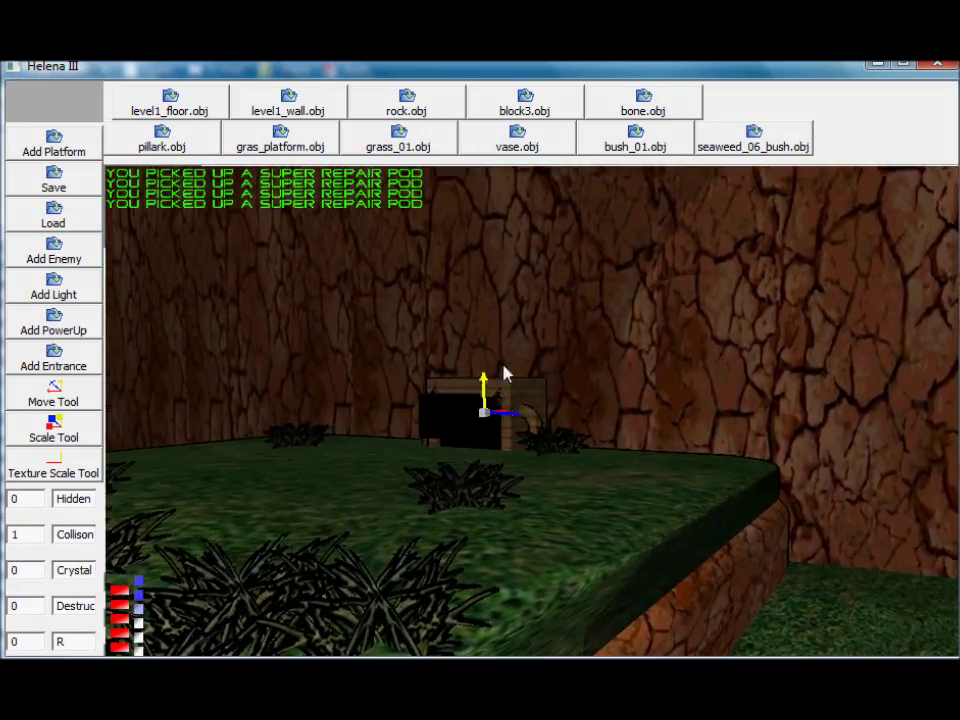
# In edit mode, add an entrance near the rock wall linked to gameData/Levels/Level3_1.txt, with direction 1, node number 1 and size 1
pyautogui.click(505, 368)
pyautogui.click(567, 488)
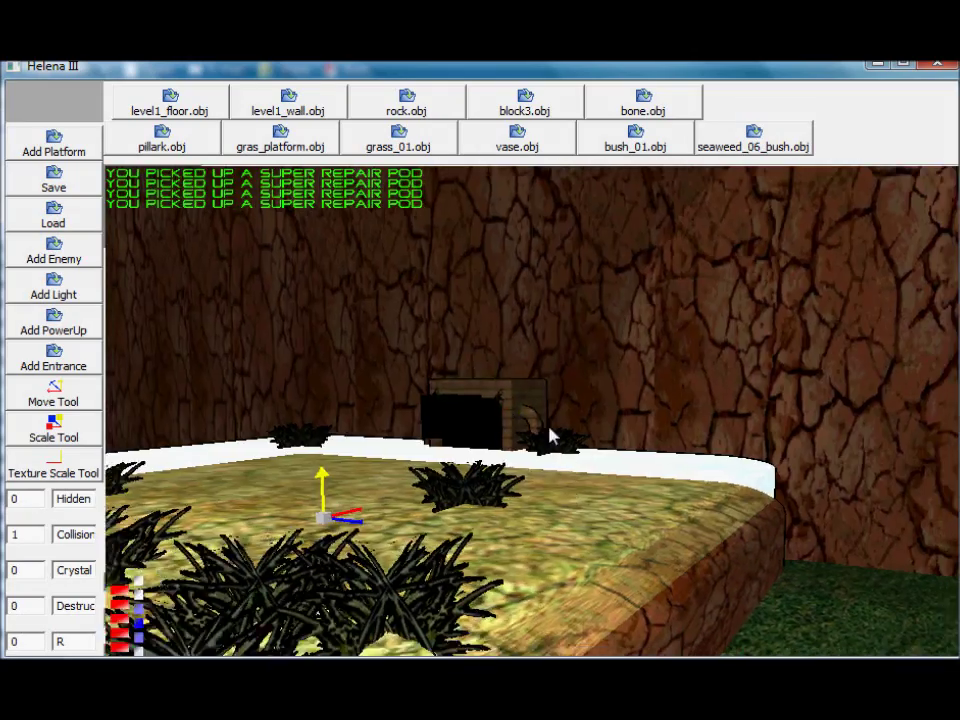
pyautogui.click(549, 425)
pyautogui.press('Right')
pyautogui.press('Left')
pyautogui.press('Up')
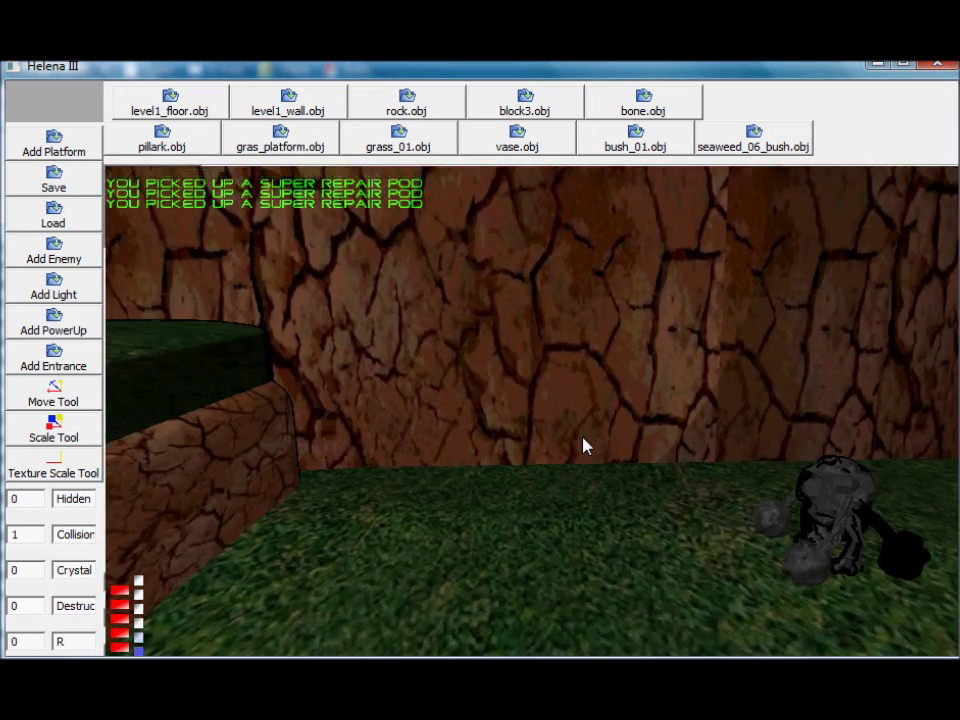
pyautogui.press('Down')
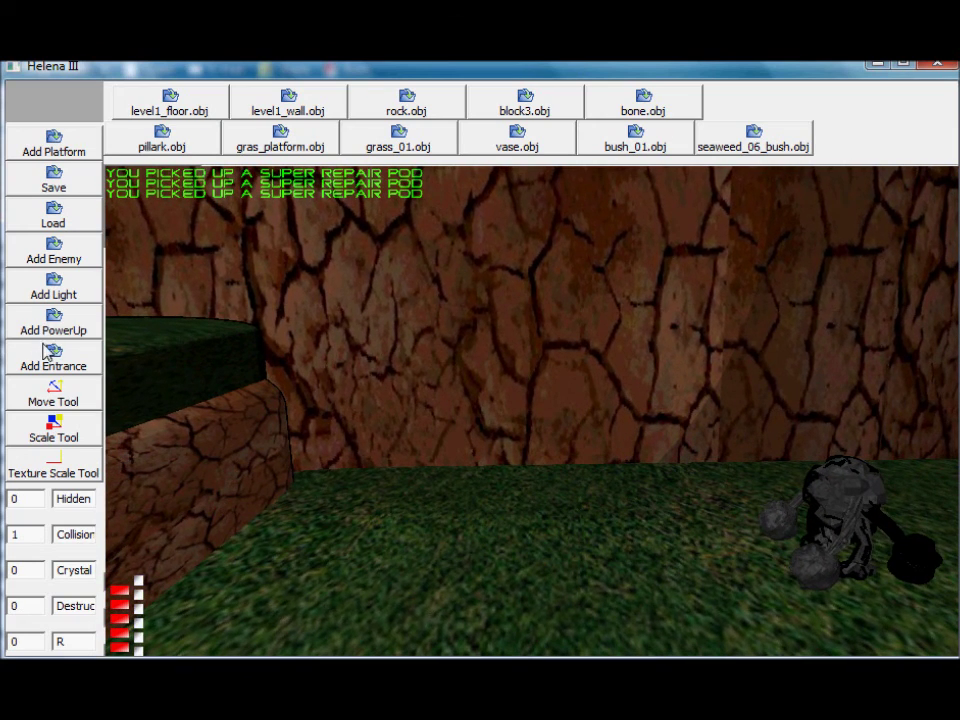
pyautogui.click(47, 352)
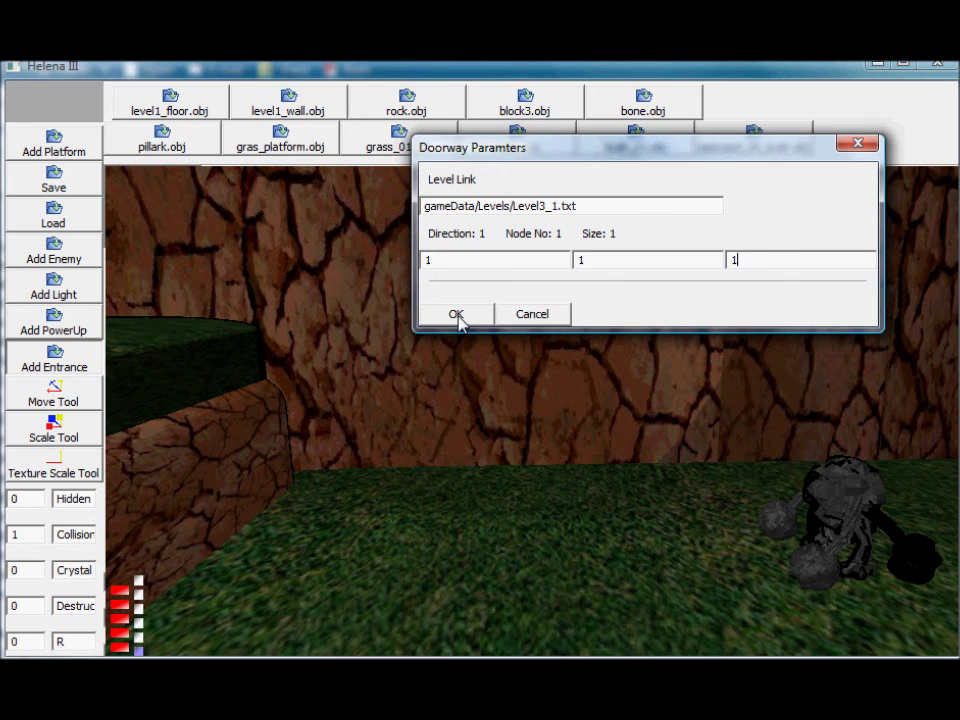
pyautogui.click(455, 314)
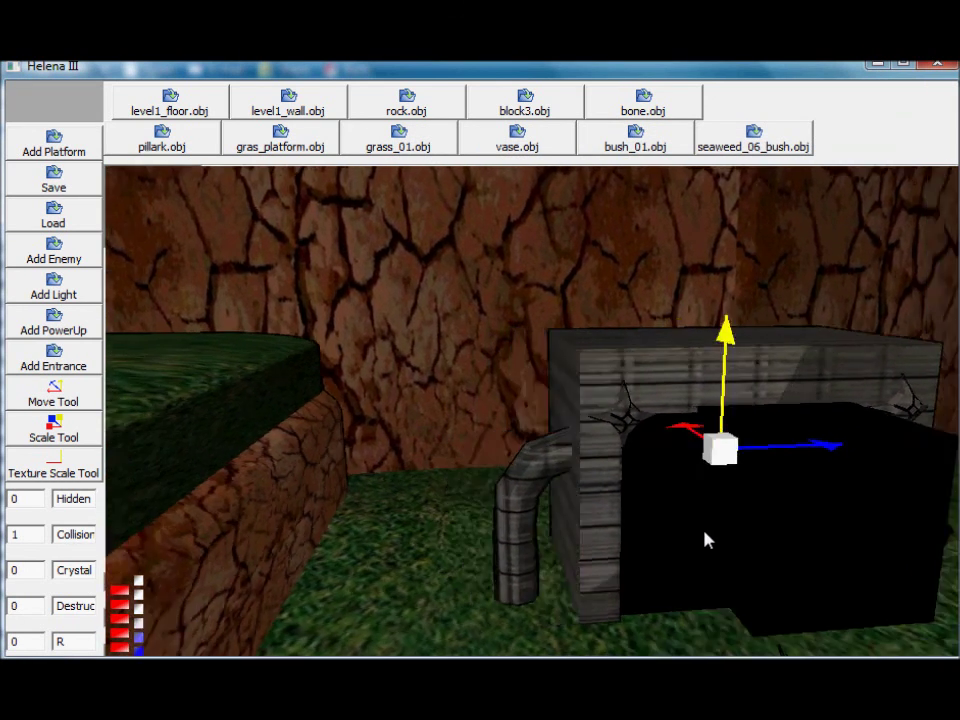
# Move the new entrance back against the rock wall beside the grassy ledge
pyautogui.moveTo(705, 533); pyautogui.dragTo(696, 486, button='middle')
pyautogui.moveTo(692, 473); pyautogui.dragTo(628, 459)
pyautogui.moveTo(358, 345); pyautogui.dragTo(354, 358)
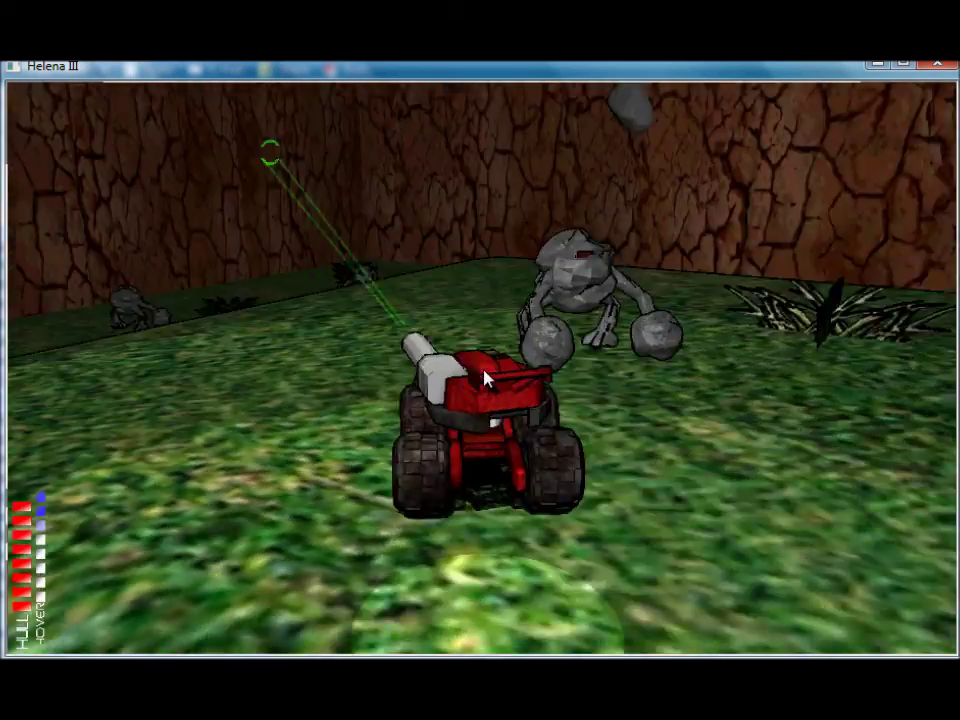
# Start play mode, shoot the rock creatures on the way to the new entrance and collect the repair pods
pyautogui.press('w')
pyautogui.click(486, 370)
pyautogui.click(477, 368)
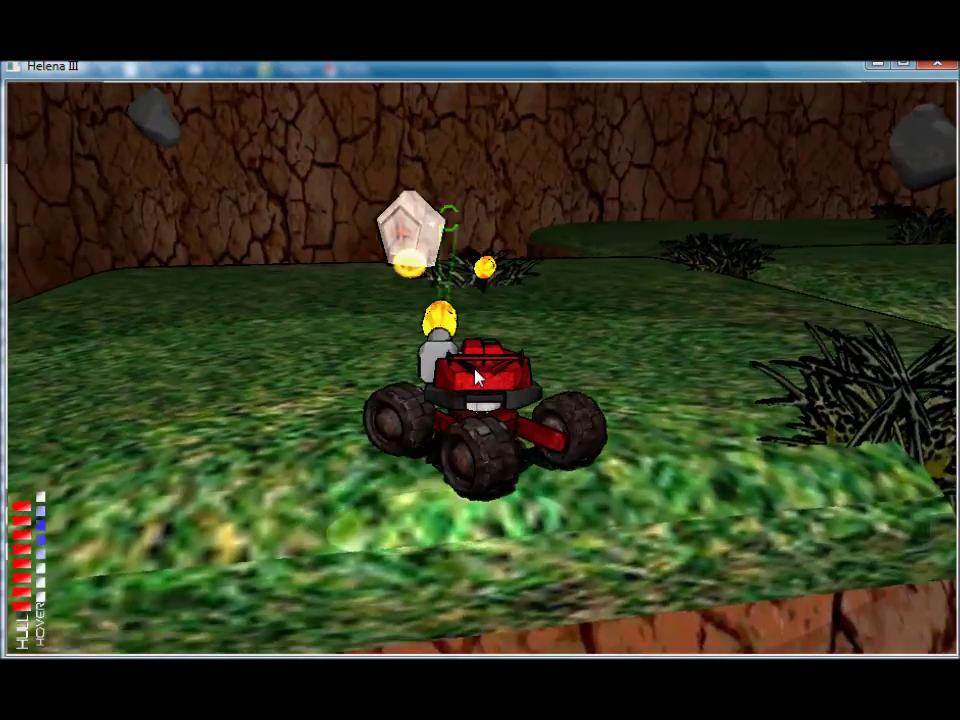
pyautogui.press('w')
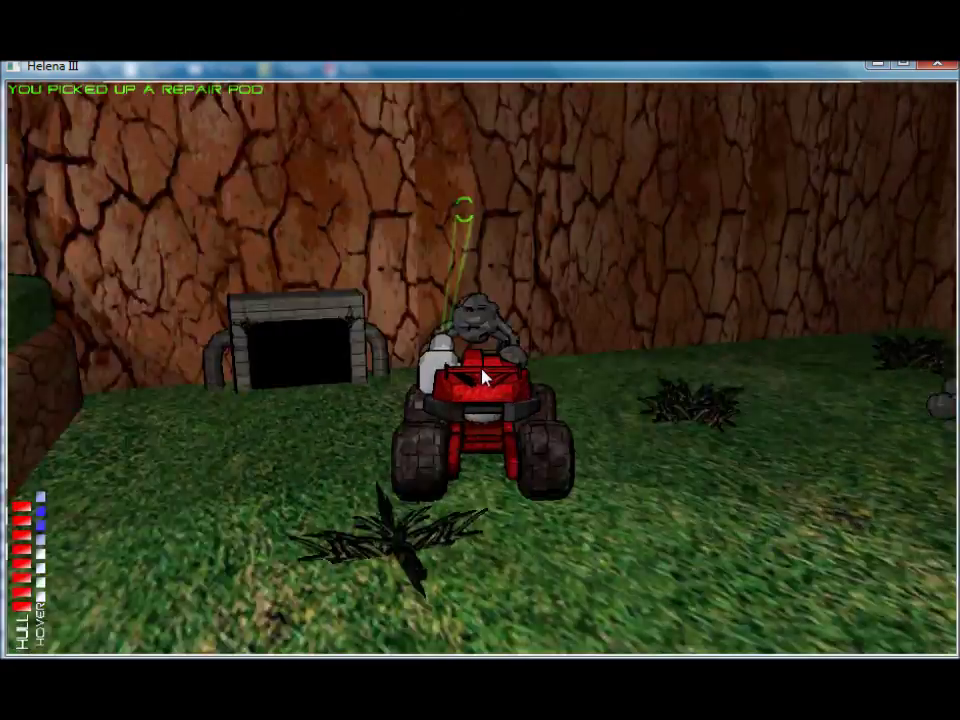
pyautogui.click(484, 376)
pyautogui.press('w')
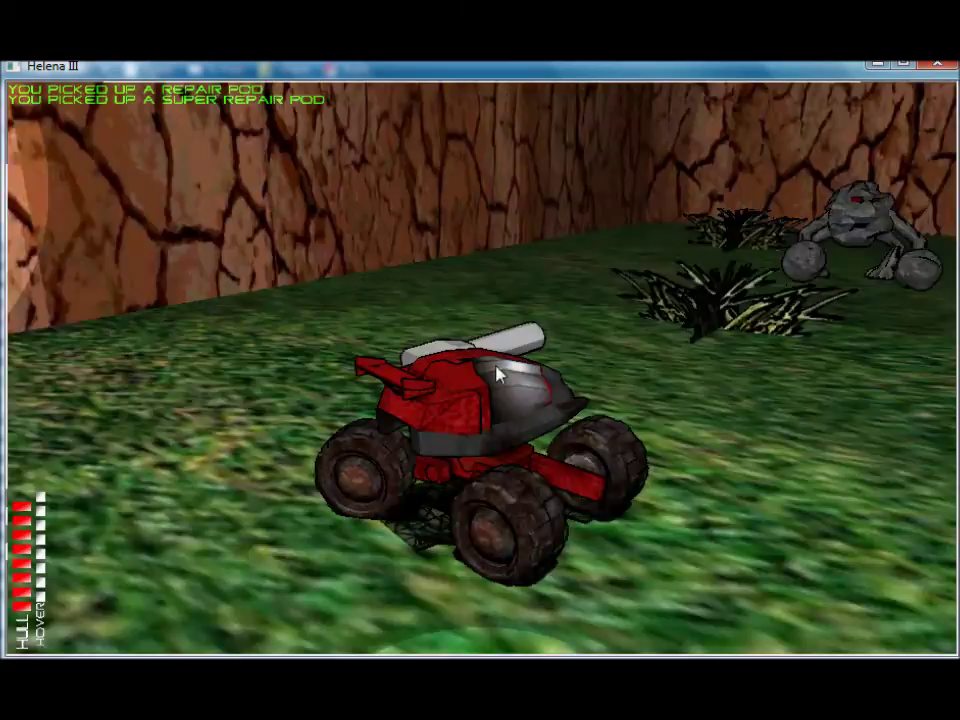
pyautogui.click(486, 376)
pyautogui.click(485, 377)
pyautogui.press('w')
pyautogui.press('a')
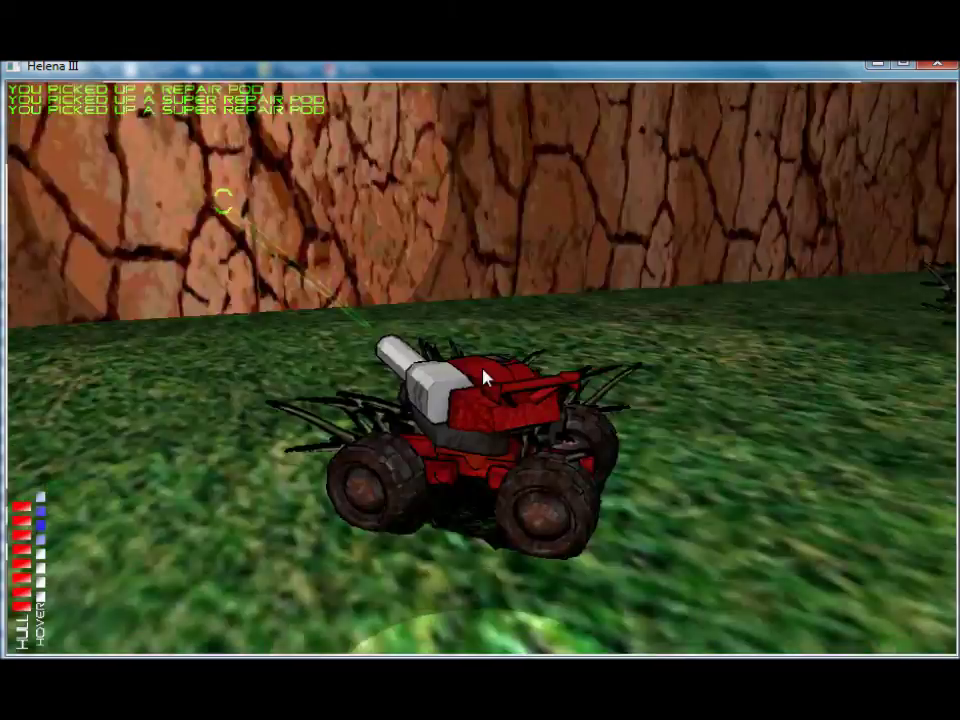
# Drive through the new entrance into the linked underwater level and fire while driving around it
pyautogui.press('w')
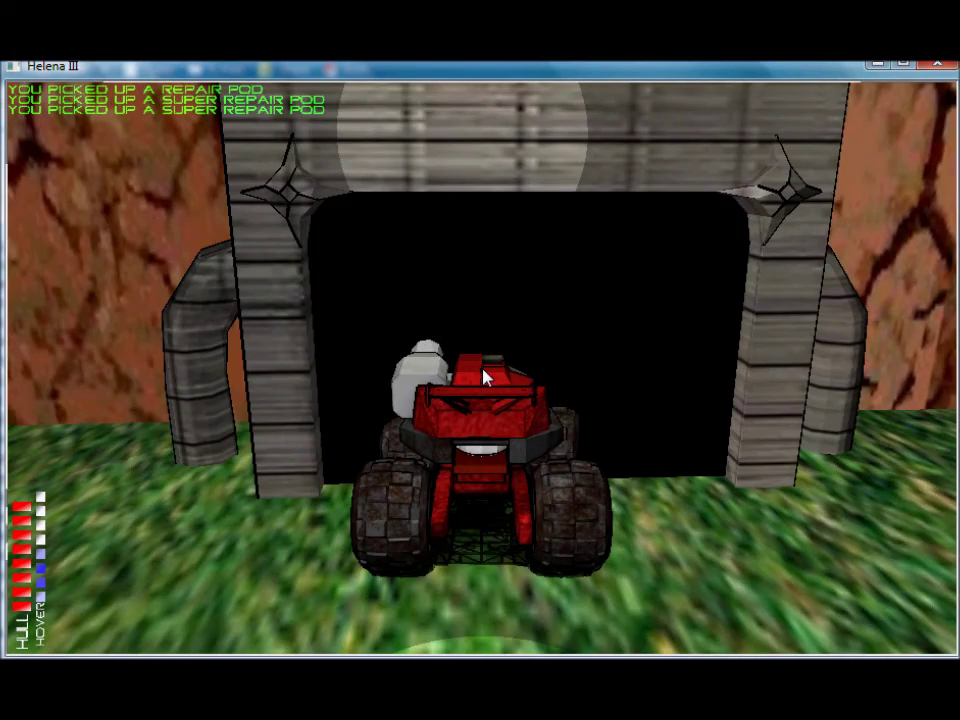
pyautogui.press('w')
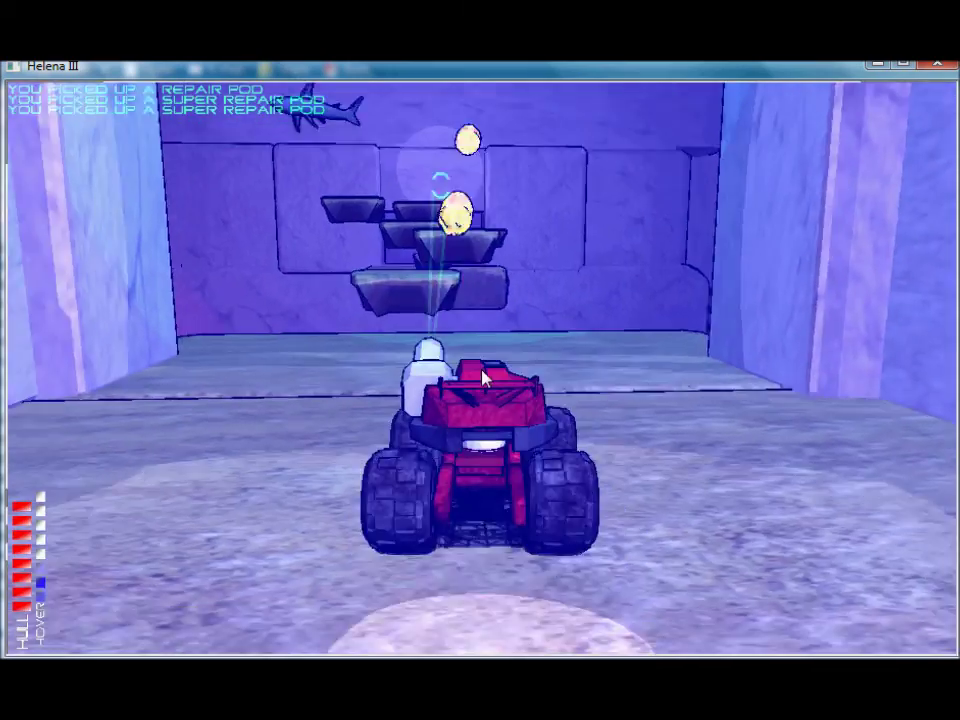
pyautogui.press('w')
pyautogui.press('a')
pyautogui.press('d')
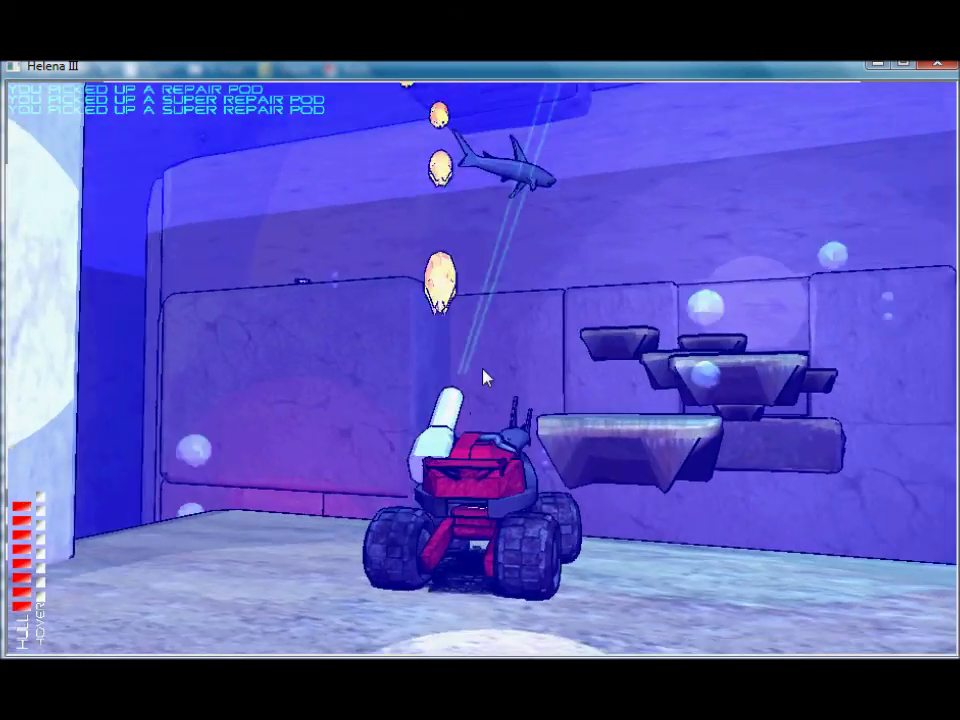
# Hover around the underwater chamber and fire up toward the suspended platforms and walls
pyautogui.press('space')
pyautogui.press('w')
pyautogui.press('d')
pyautogui.click(485, 378)
pyautogui.click(485, 378)
pyautogui.press('a')
pyautogui.click(485, 378)
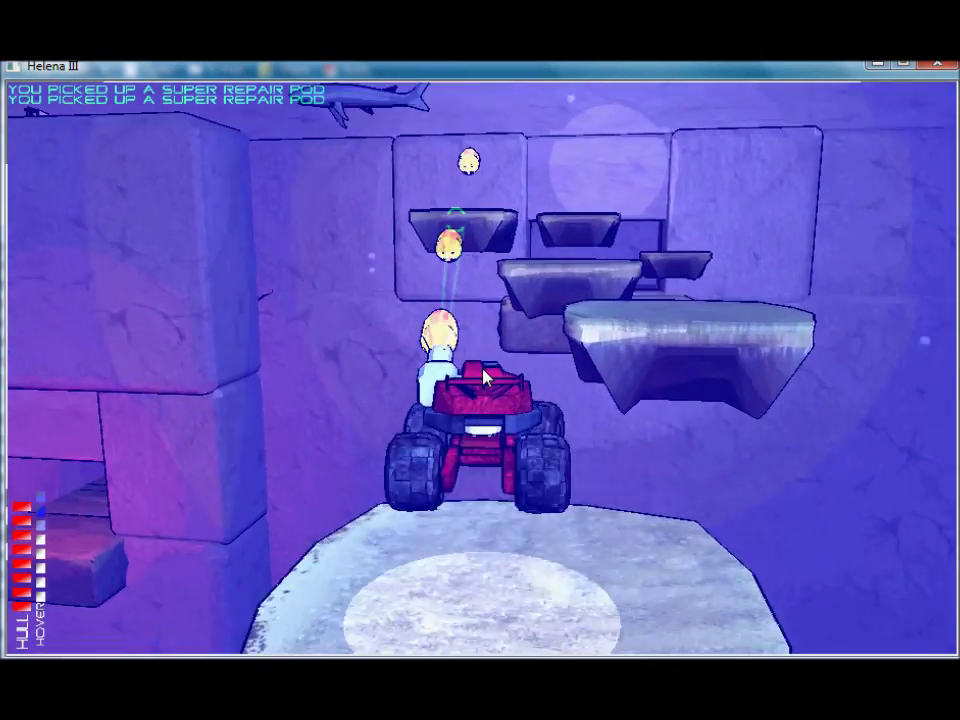
pyautogui.press('space')
pyautogui.click(474, 378)
pyautogui.press('a')
pyautogui.click(484, 370)
pyautogui.click(484, 370)
pyautogui.click(483, 370)
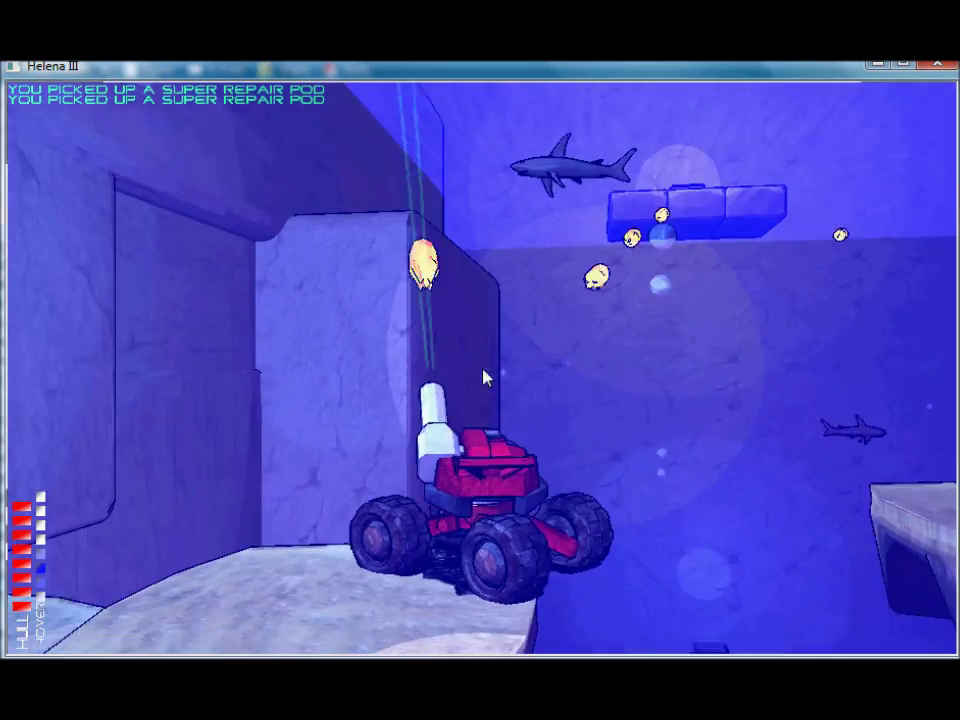
# Hover to the passage opening and drive around the stone floor in front of it
pyautogui.press('a')
pyautogui.press('w')
pyautogui.press('space')
pyautogui.click(476, 376)
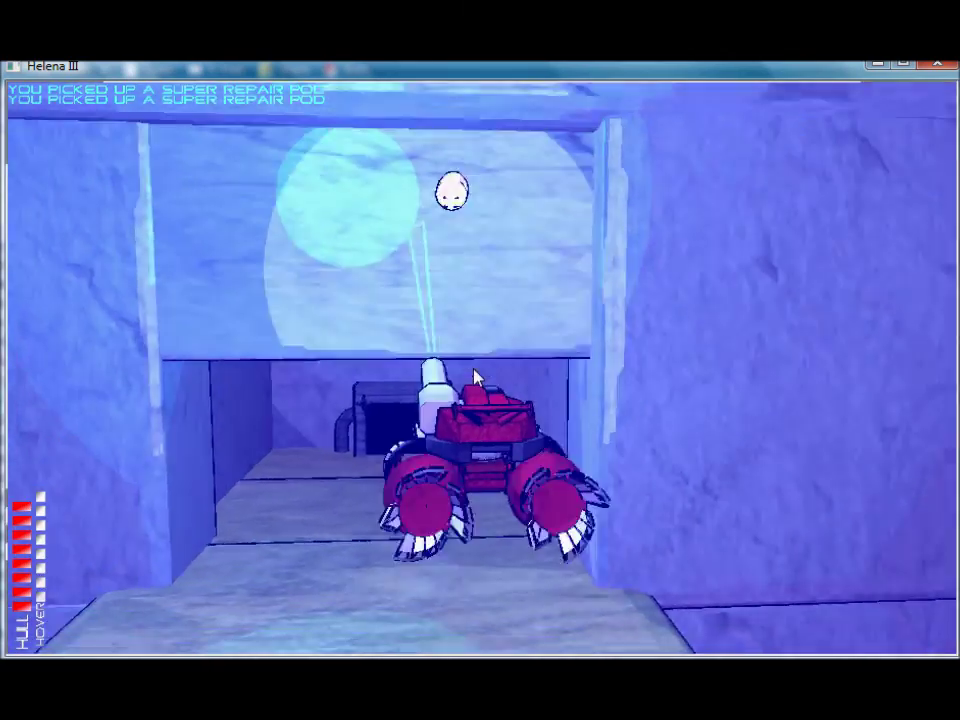
pyautogui.press('d')
pyautogui.press('w')
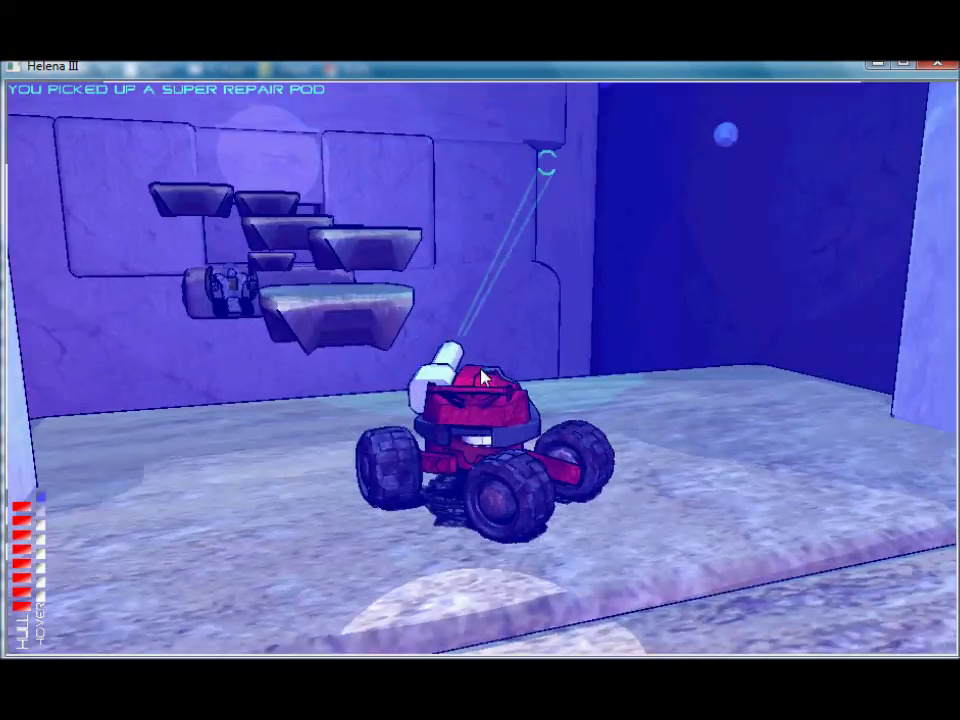
pyautogui.press('a')
pyautogui.press('w')
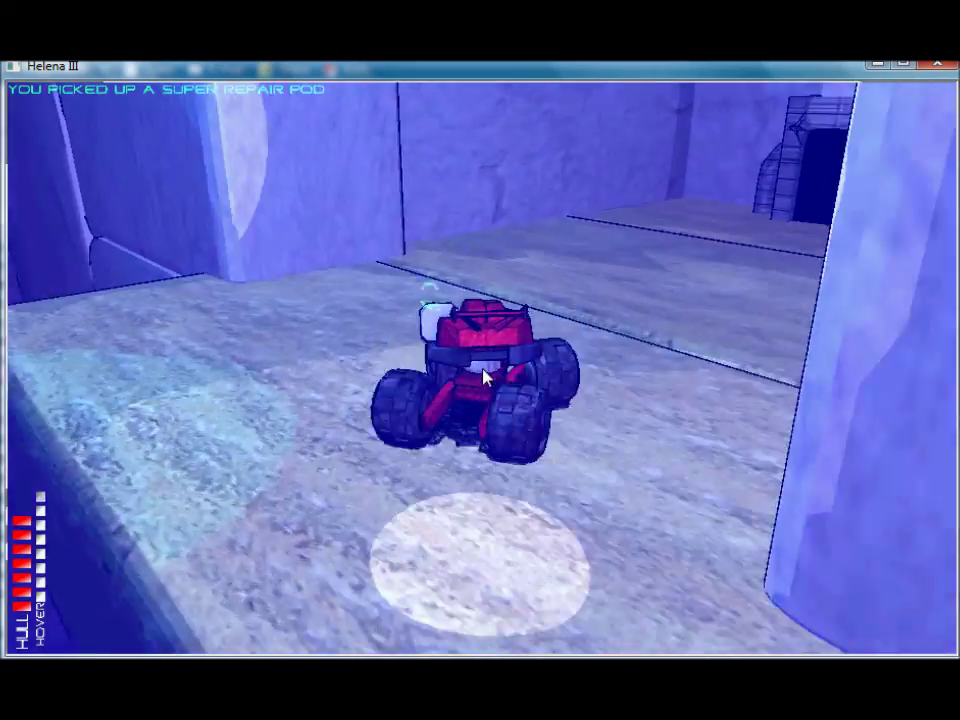
# Shoot at the enemies near the floating platforms and drive along the stone floor
pyautogui.press('a')
pyautogui.press('w')
pyautogui.click(484, 377)
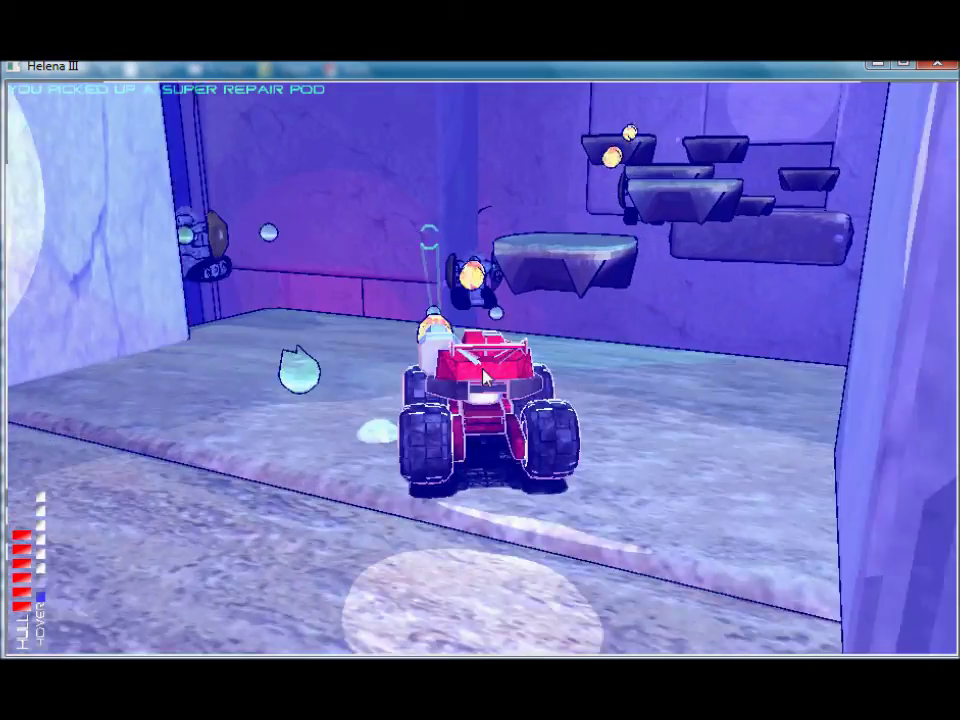
pyautogui.press('a')
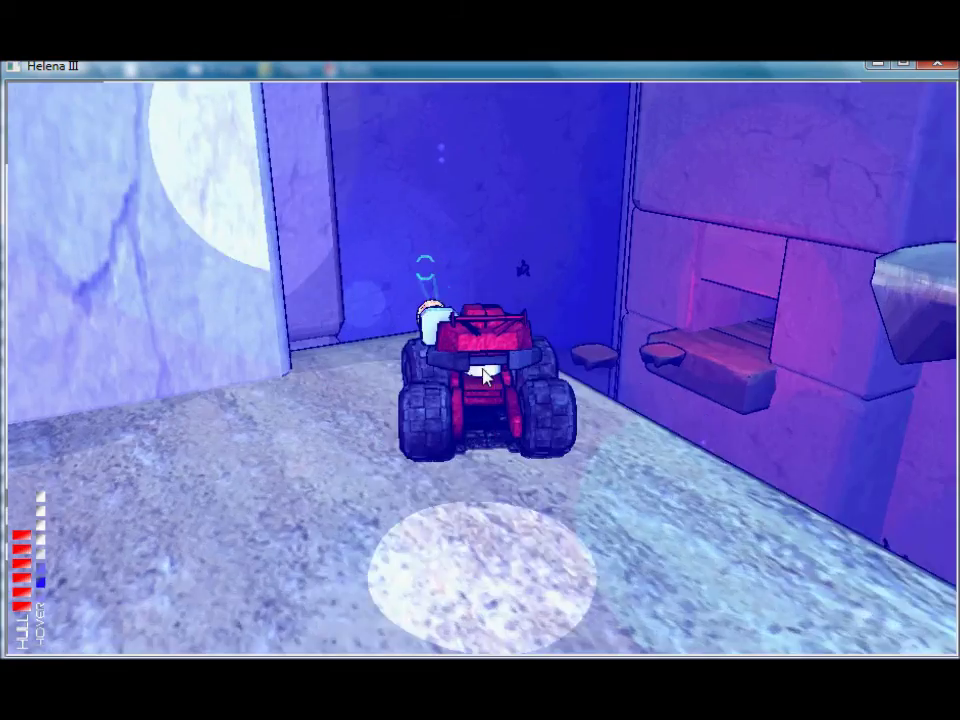
pyautogui.click(484, 377)
pyautogui.click(484, 377)
pyautogui.press('s')
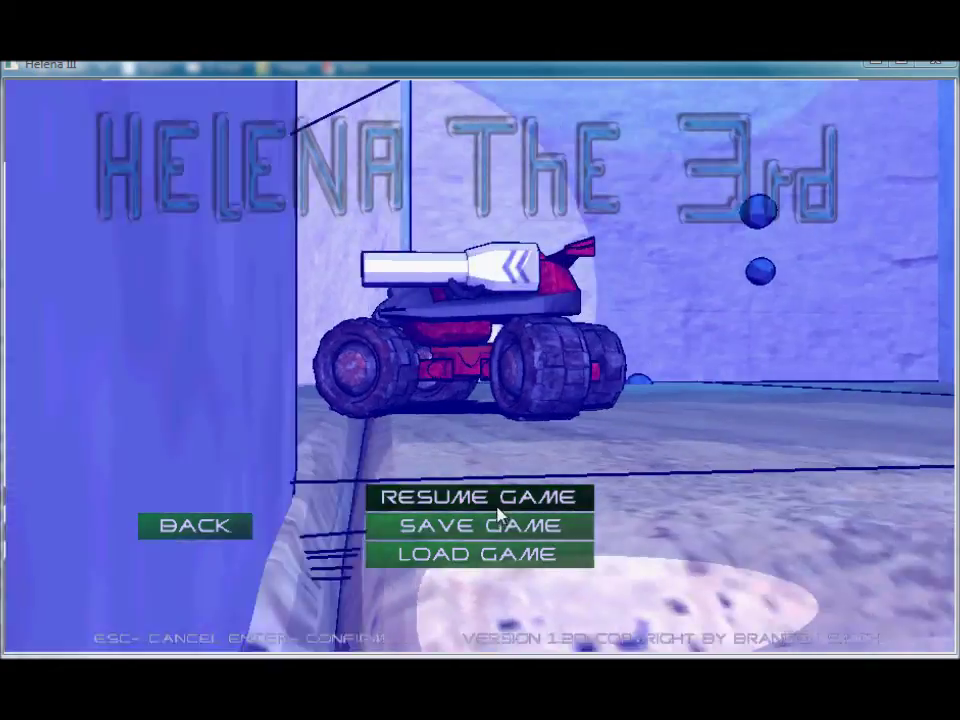
# Resume the paused game and keep shooting at the enemies around the floating platforms
pyautogui.click(479, 497)
pyautogui.press('w')
pyautogui.click(482, 375)
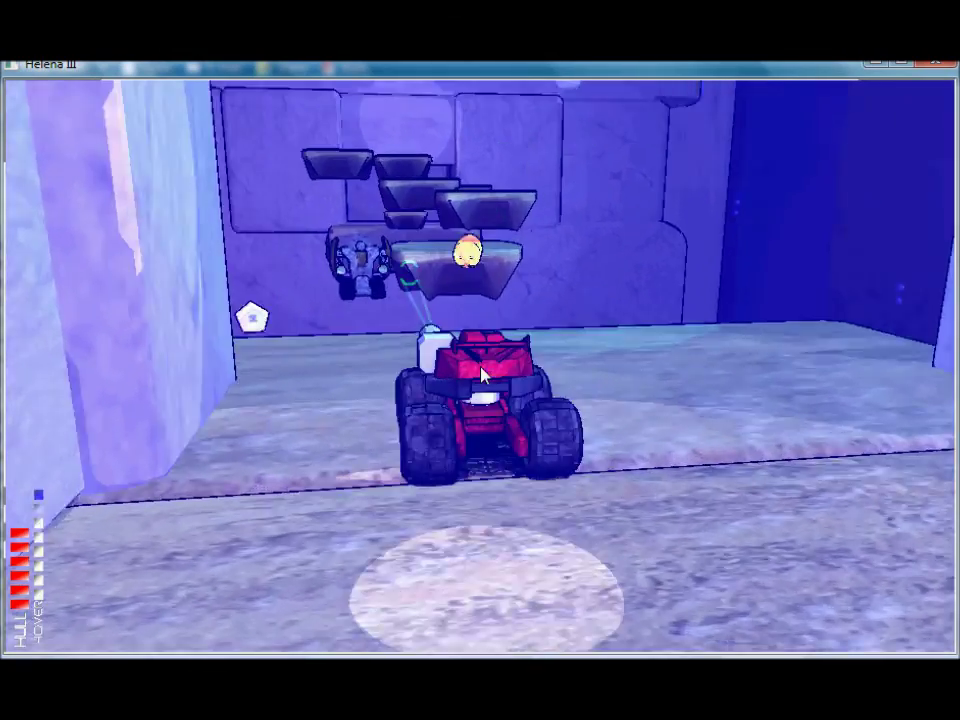
pyautogui.click(482, 375)
pyautogui.click(482, 375)
pyautogui.press('w')
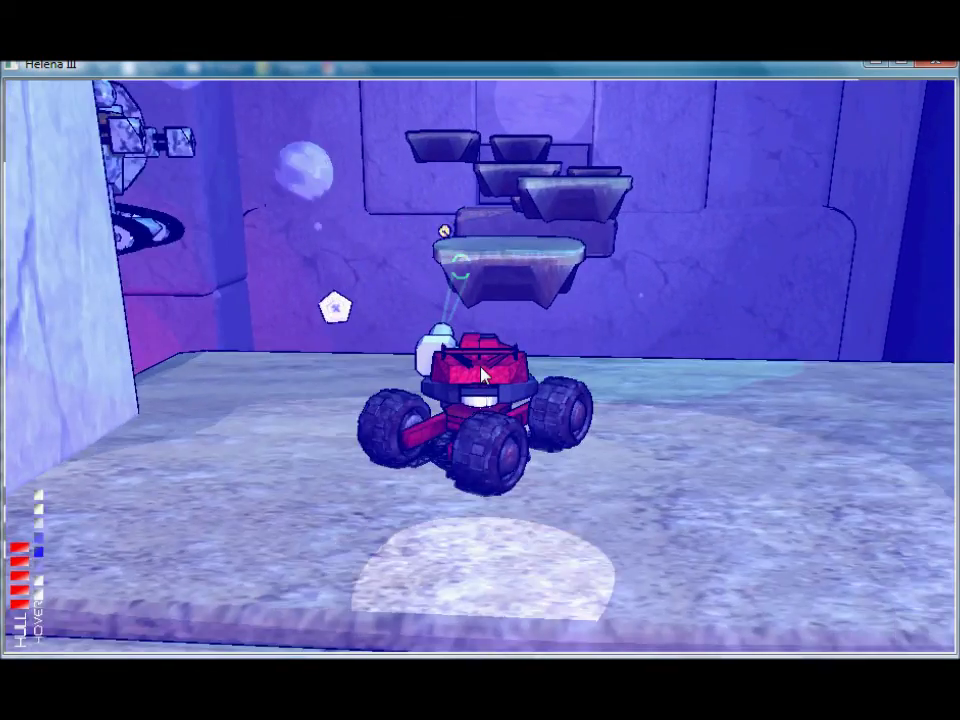
pyautogui.press('s')
pyautogui.click(482, 367)
pyautogui.press('s')
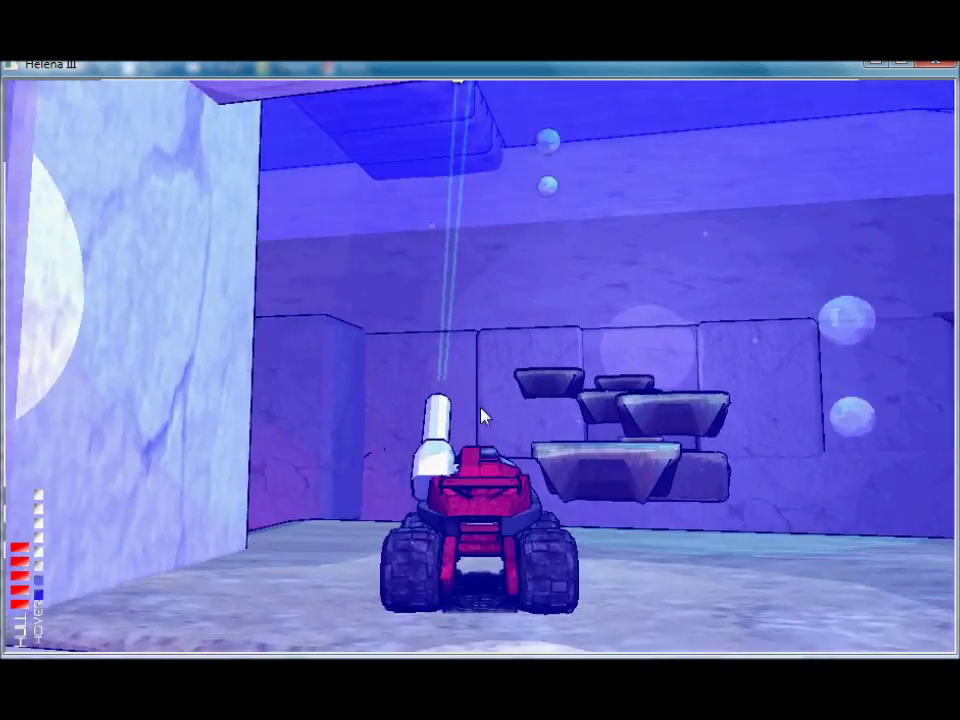
pyautogui.press('s')
pyautogui.click(484, 375)
pyautogui.press('w')
# Switch back to edit mode and load the level file Level0_1
pyautogui.press('Tab')
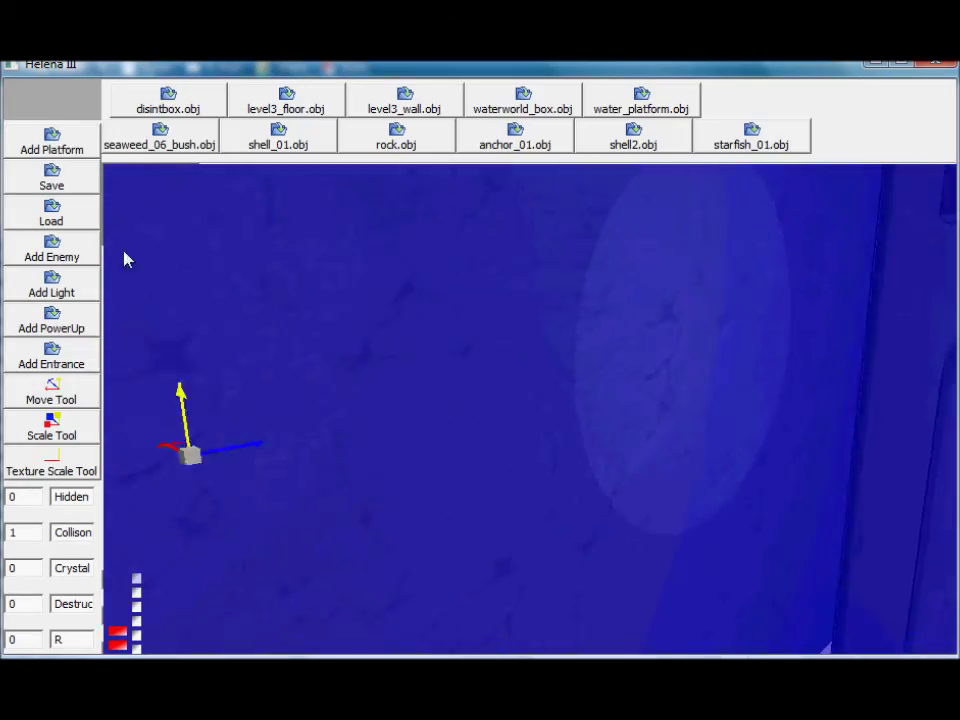
pyautogui.click(55, 213)
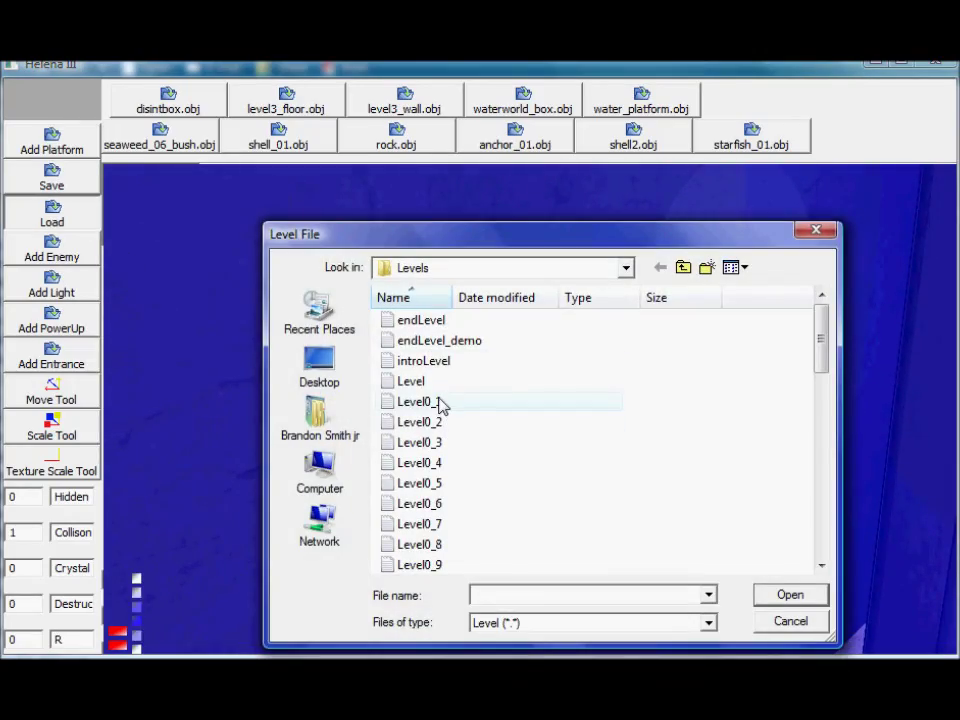
pyautogui.doubleClick(420, 402)
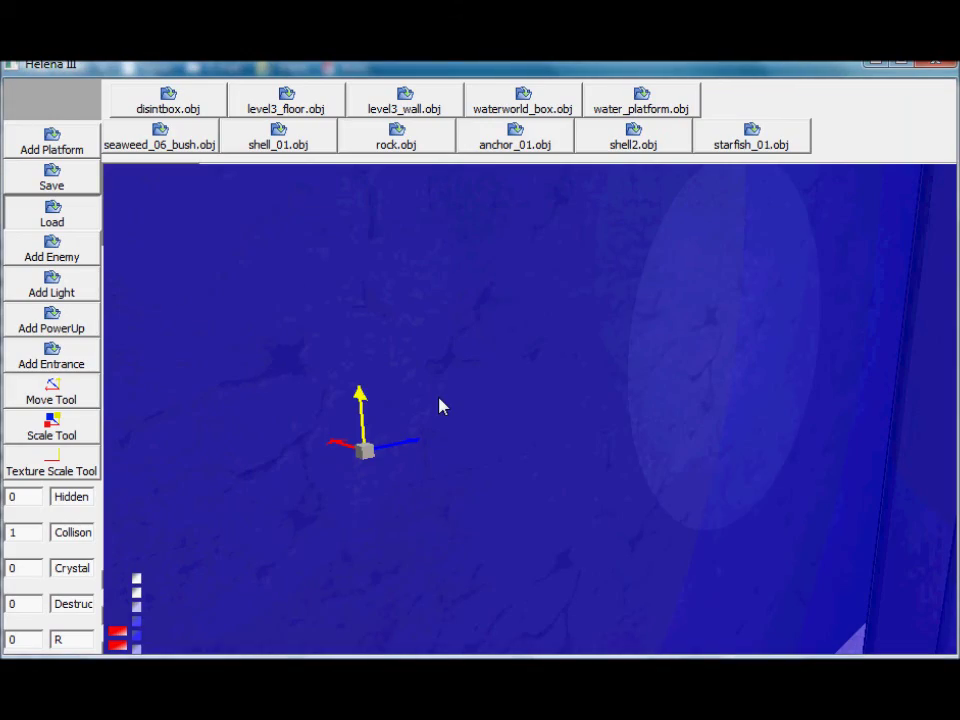
# Start play mode in the forest level, drive away from the stone entrance, hover and fire over the grass
pyautogui.press('Tab')
pyautogui.press('d')
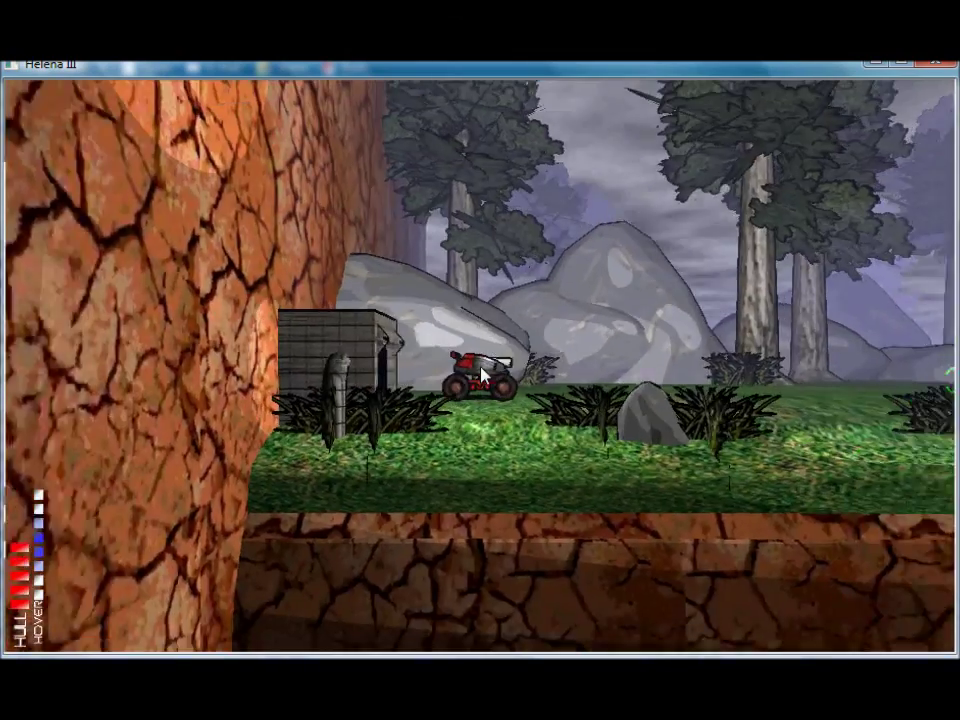
pyautogui.click(456, 377)
pyautogui.press('d')
pyautogui.click(482, 370)
pyautogui.press('space')
pyautogui.click(482, 371)
pyautogui.press('d')
pyautogui.click(482, 371)
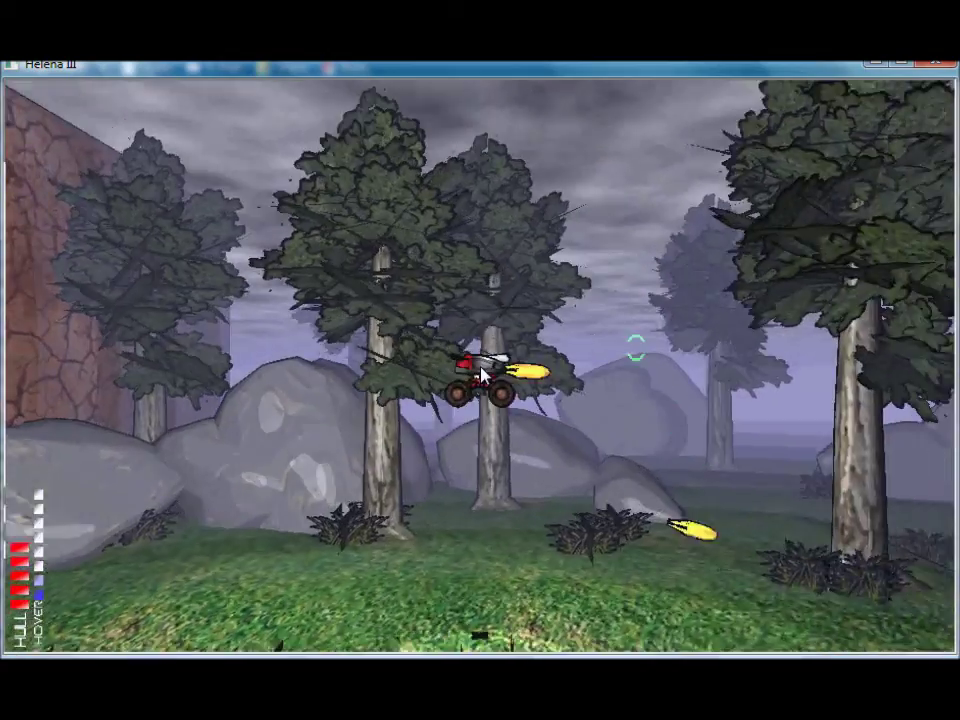
# Drive back to the rock wall and hover above the stone entrance
pyautogui.press('a')
pyautogui.click(482, 372)
pyautogui.press('Left')
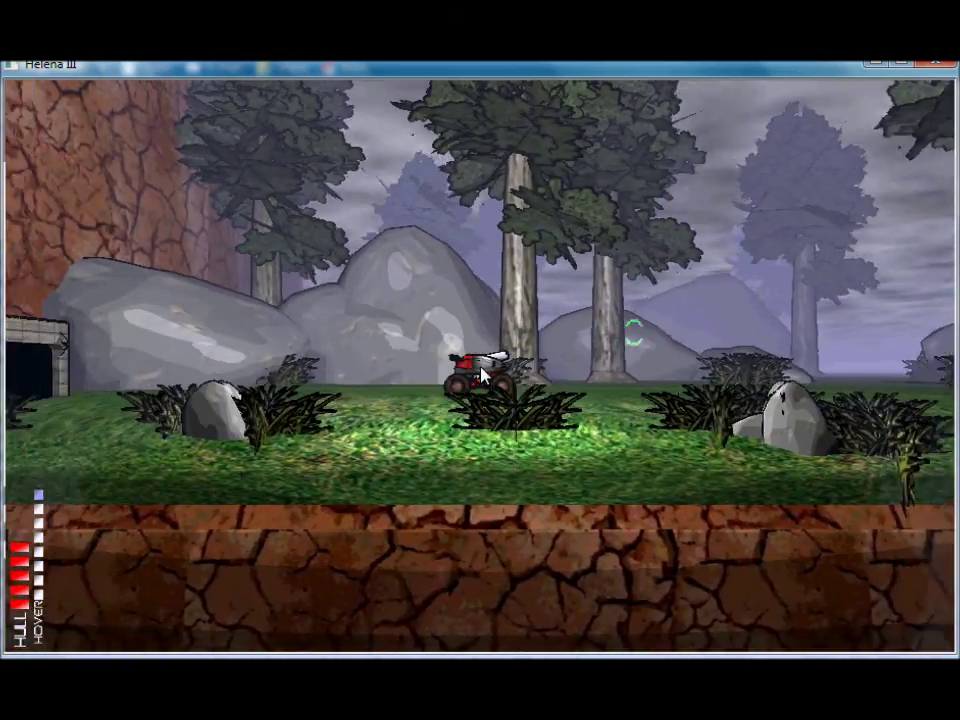
pyautogui.press('a')
pyautogui.press('space')
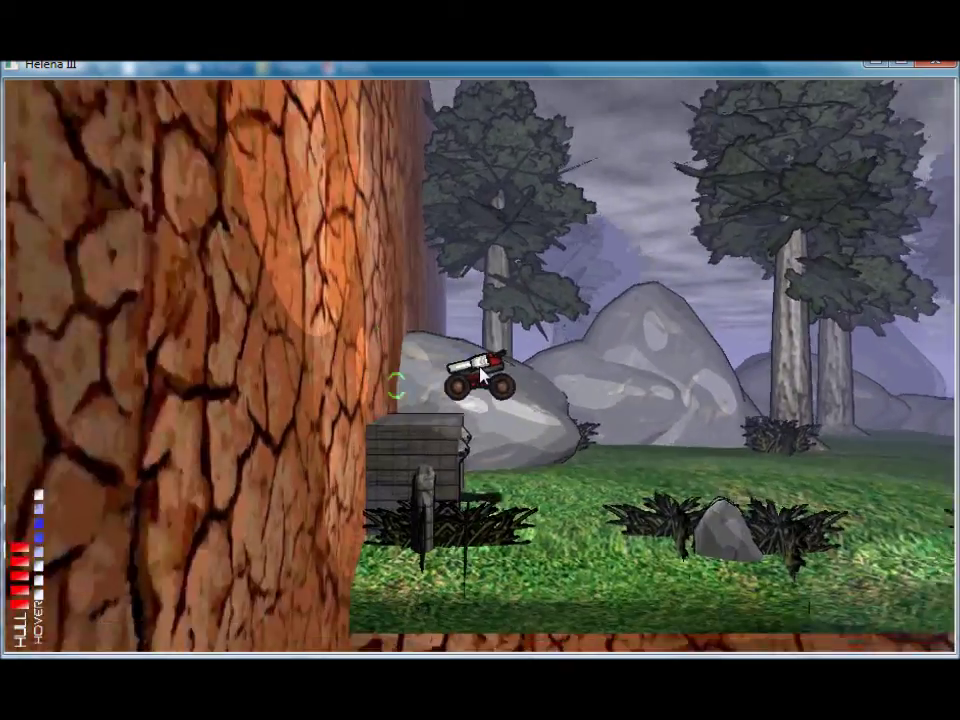
pyautogui.press('d')
pyautogui.click(482, 375)
pyautogui.press('a')
pyautogui.press('space')
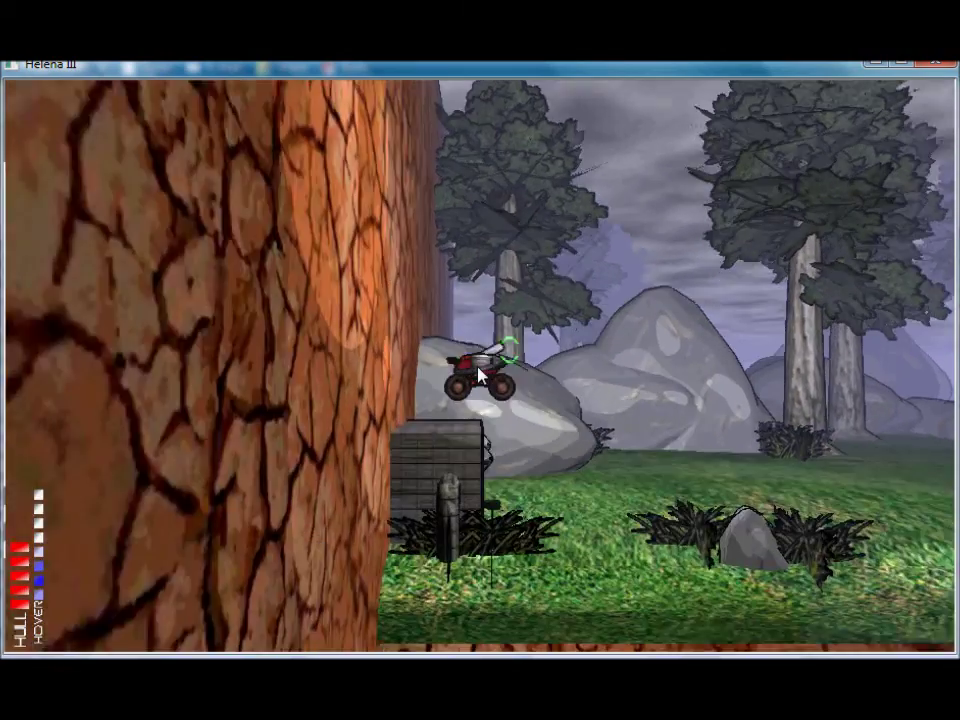
# Move away from the stone entrance and fire around it from the grass
pyautogui.press('d')
pyautogui.click(483, 375)
pyautogui.press('Right')
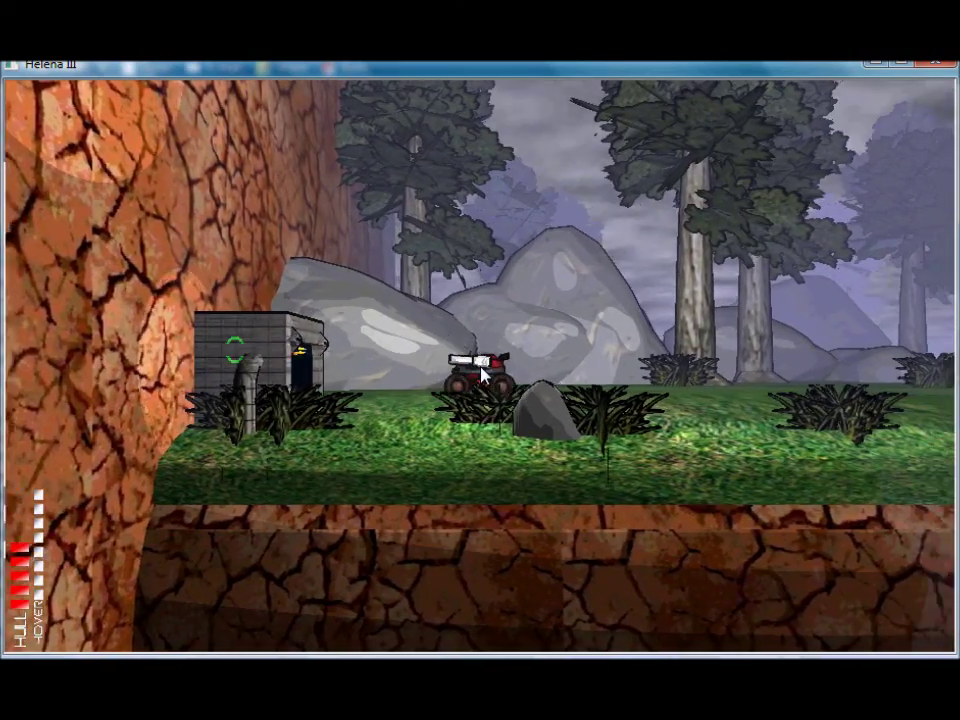
pyautogui.press('d')
# Return to edit mode and select the floating grass platform beyond the cliff edge
pyautogui.press('Tab')
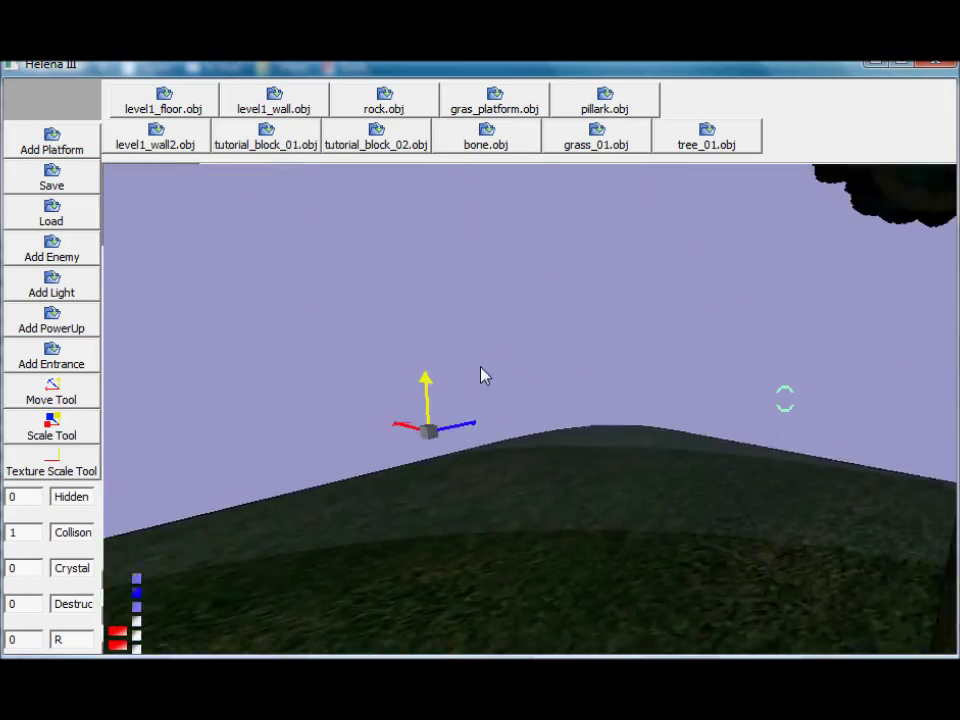
pyautogui.moveTo(482, 375); pyautogui.dragTo(295, 458, button='right')
pyautogui.press('Up')
pyautogui.press('s')
pyautogui.press('Up')
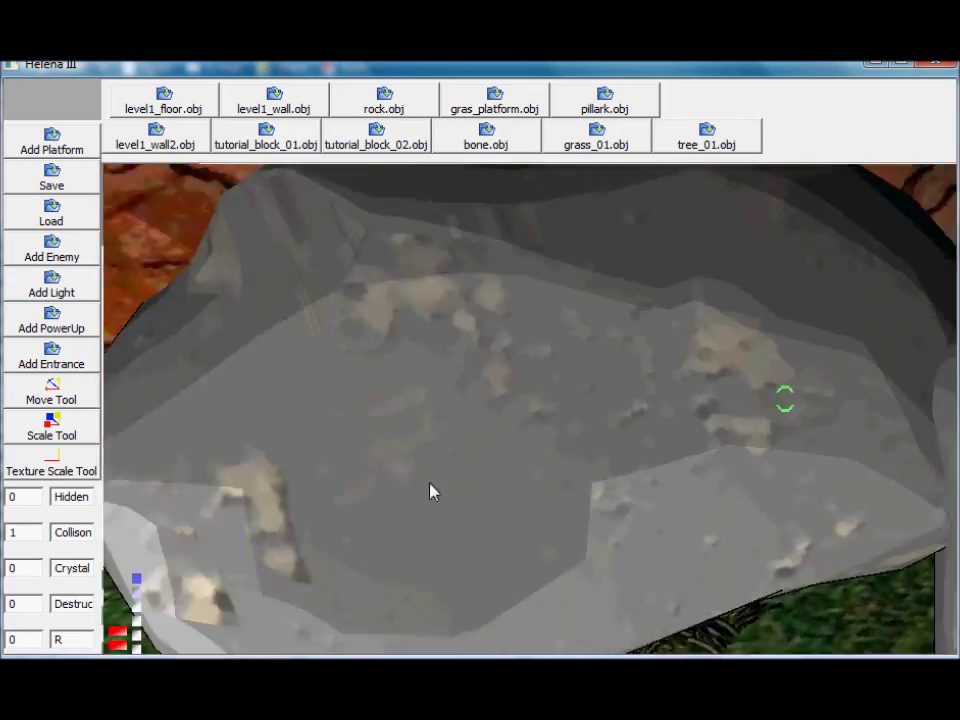
pyautogui.press('Up')
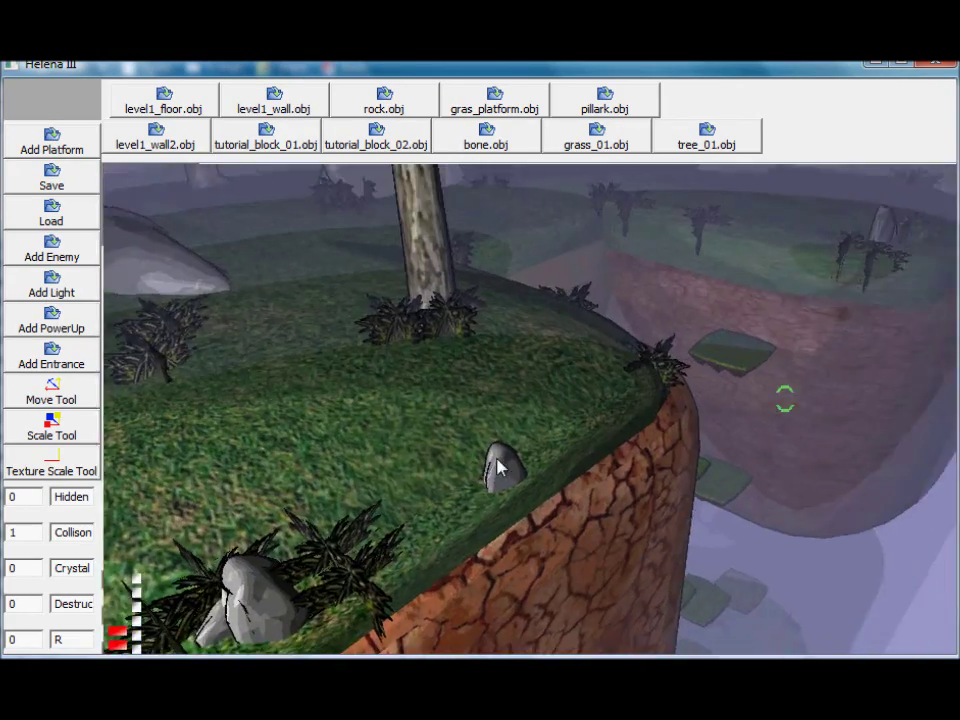
pyautogui.moveTo(500, 467); pyautogui.dragTo(600, 433, button='right')
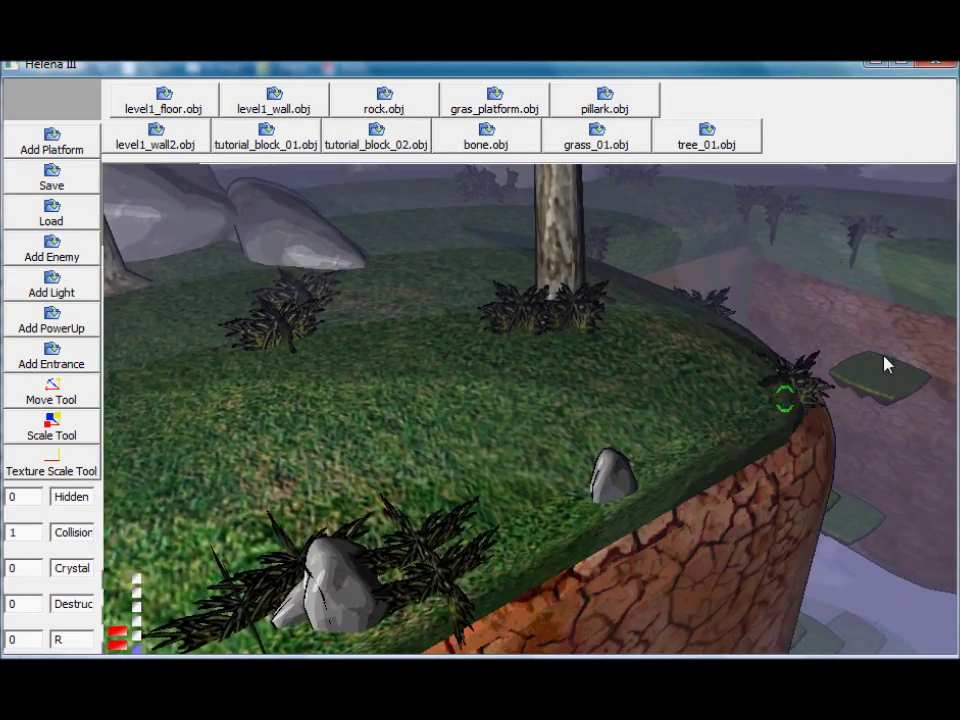
pyautogui.press('d')
pyautogui.press('Up')
pyautogui.click(831, 411)
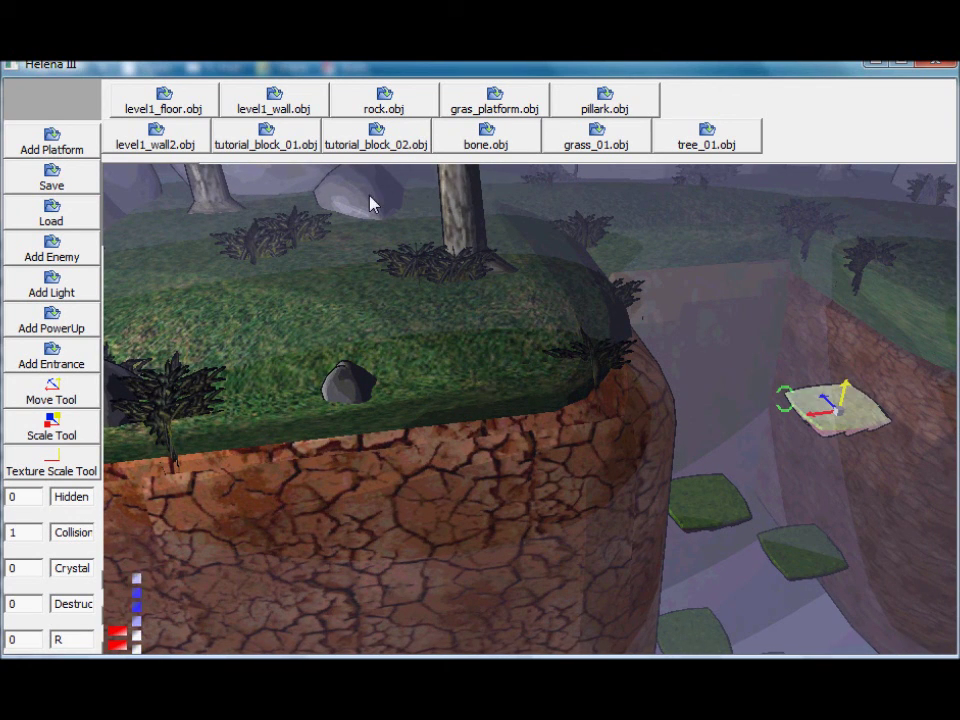
# Add a gras_platform.obj beside the cliff and scale it down to the size of the neighbouring floating platforms
pyautogui.moveTo(675, 375); pyautogui.dragTo(688, 355, button='right')
pyautogui.click(481, 107)
pyautogui.press('a')
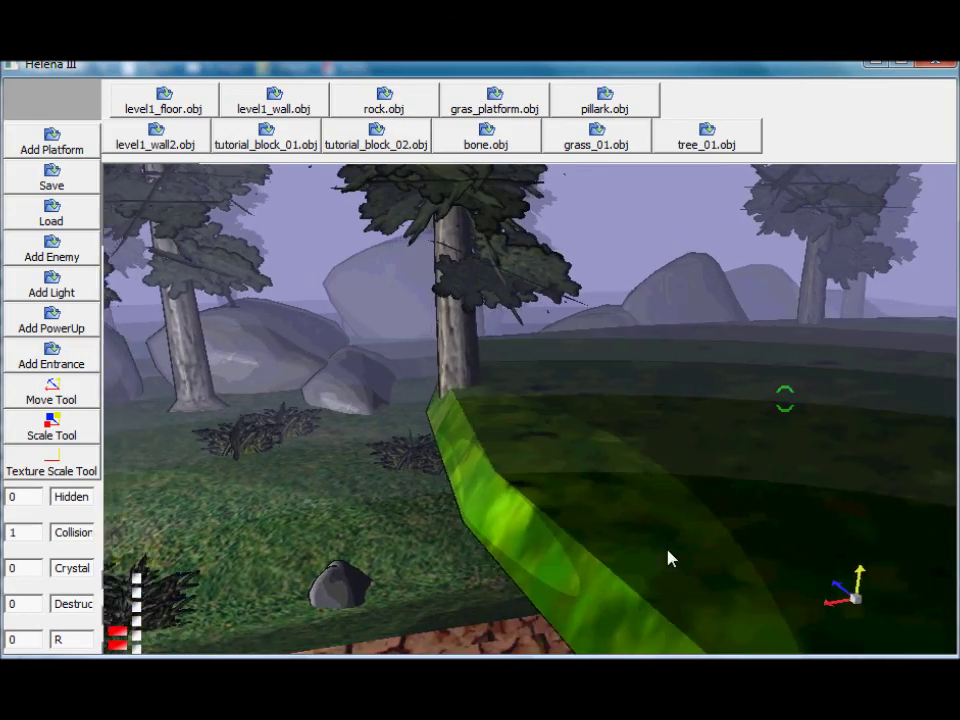
pyautogui.moveTo(669, 547); pyautogui.dragTo(806, 536, button='right')
pyautogui.click(51, 432)
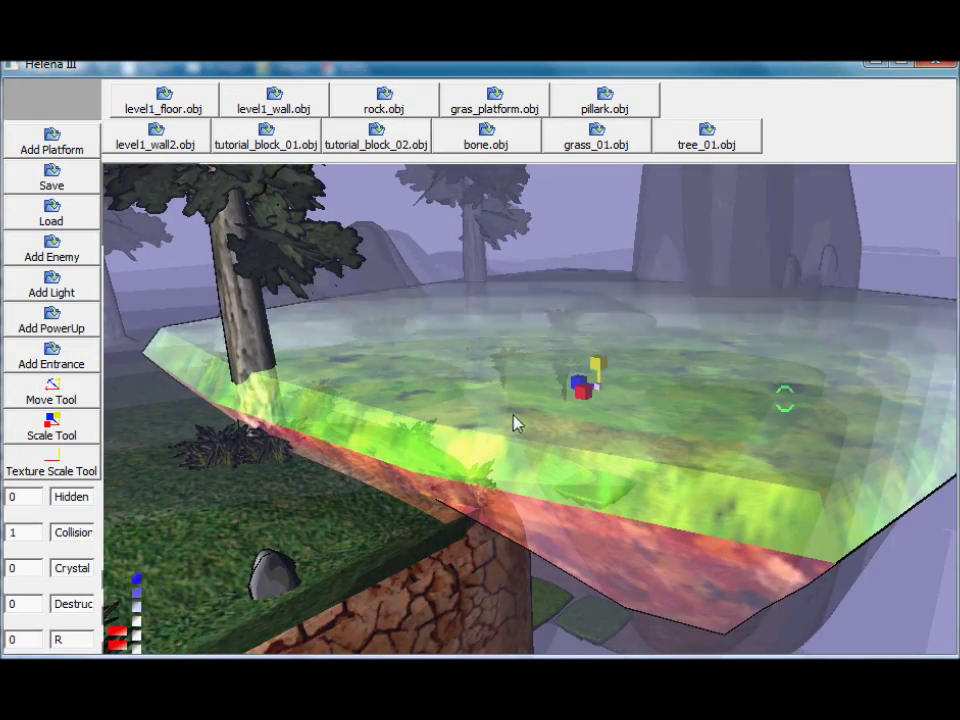
pyautogui.moveTo(591, 391); pyautogui.dragTo(591, 390)
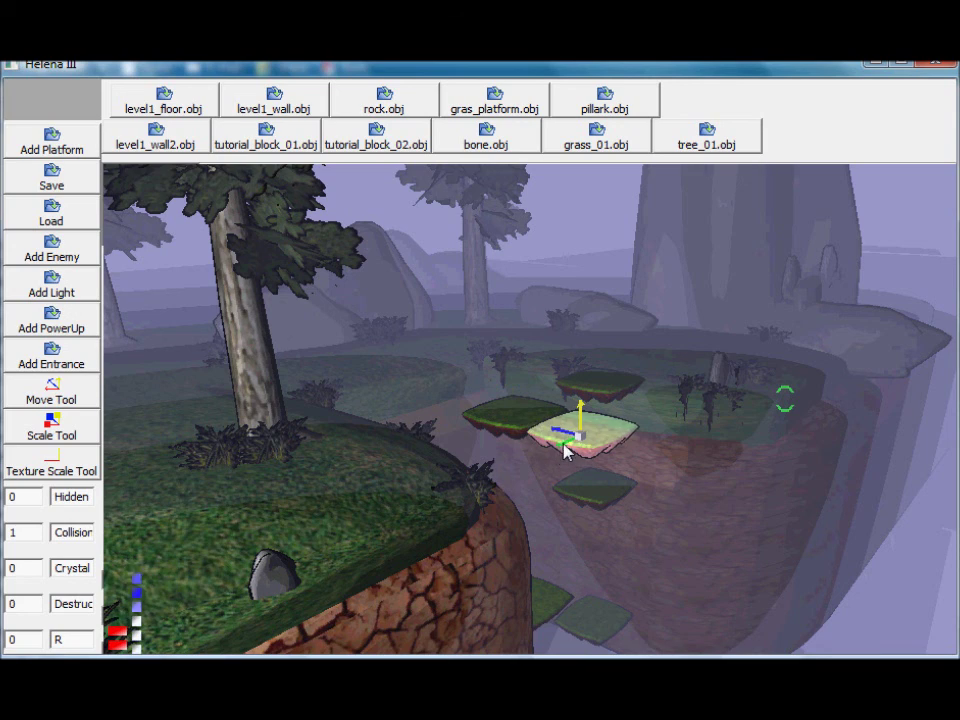
# Move the small grass platform closer to the edge of the grassy cliff
pyautogui.moveTo(564, 450); pyautogui.dragTo(540, 453)
pyautogui.press('a')
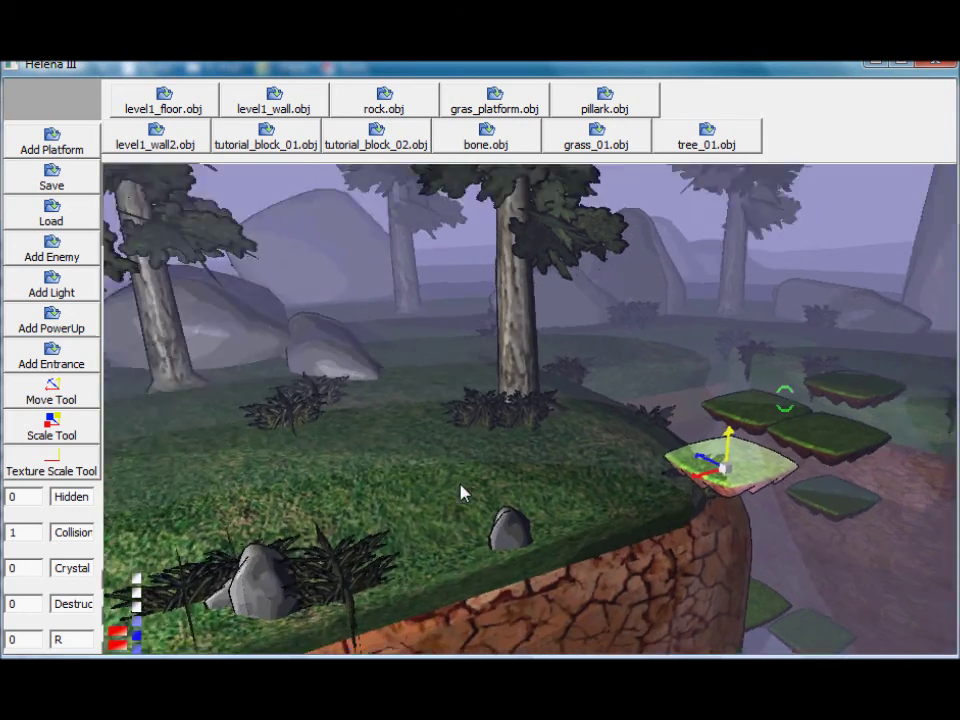
pyautogui.scroll(-3, 257, 469)
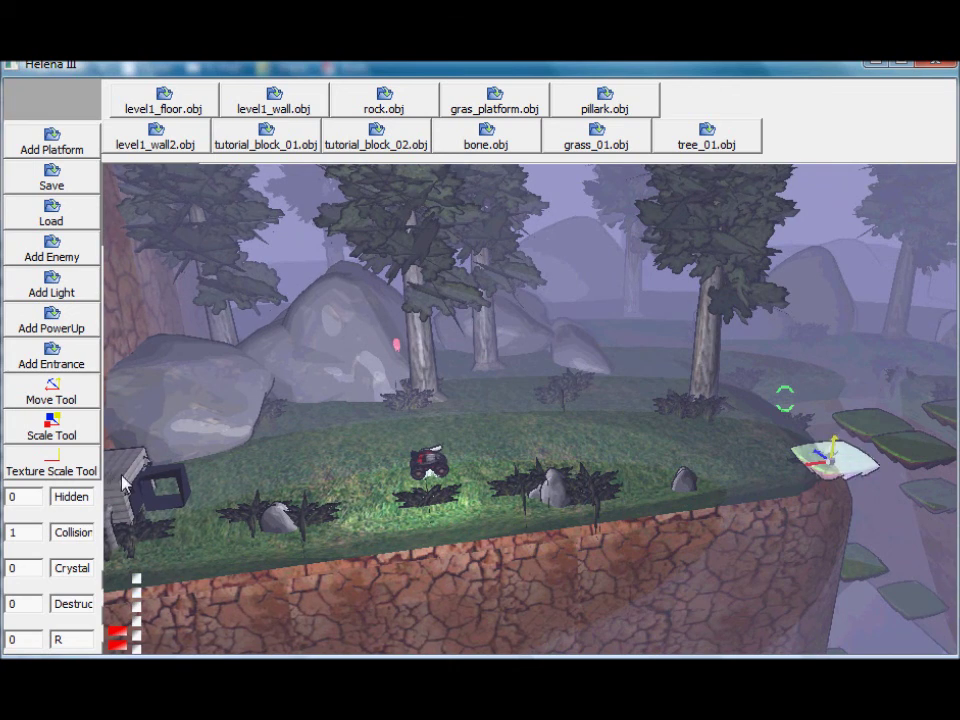
# Select the stone entrance by the rock wall, and the tree near the cliff edge
pyautogui.moveTo(190, 484); pyautogui.dragTo(210, 484, button='middle')
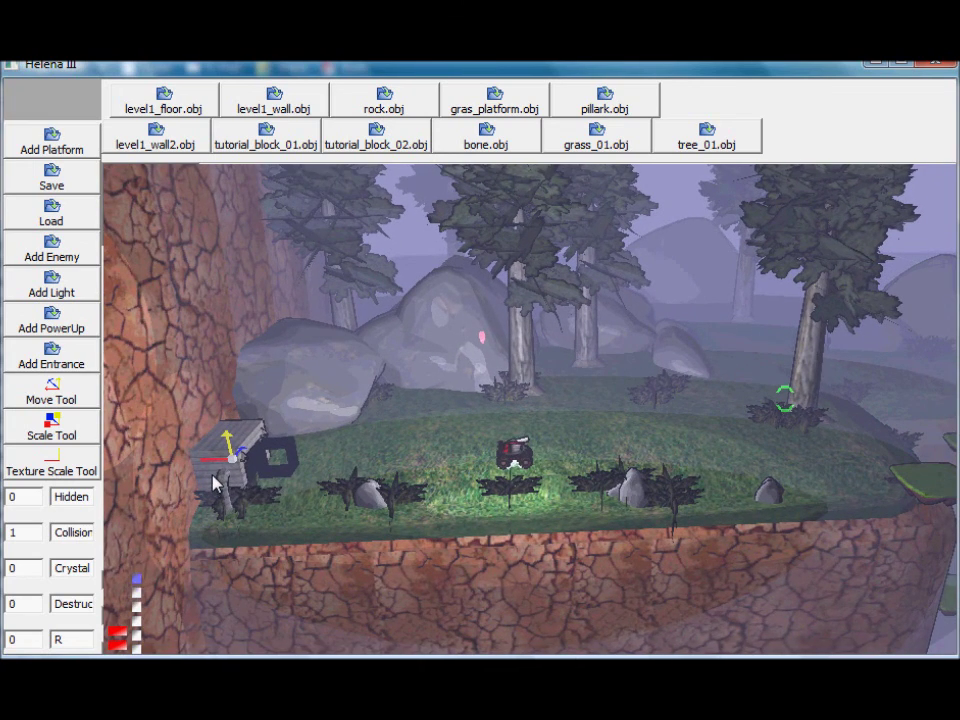
pyautogui.moveTo(378, 441); pyautogui.dragTo(598, 445, button='middle')
pyautogui.click(376, 441)
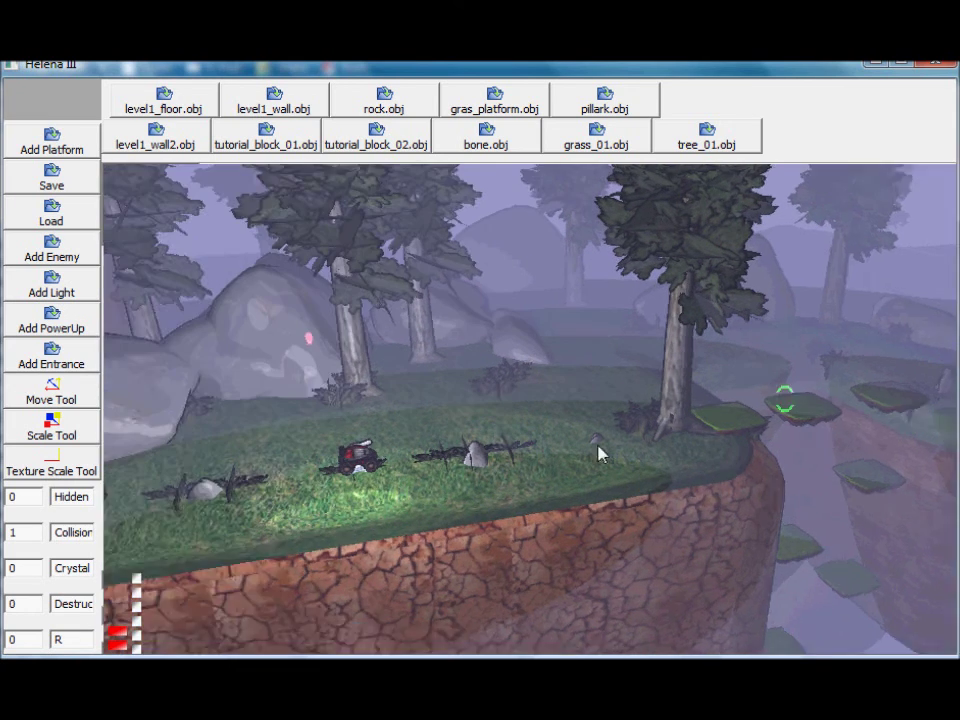
pyautogui.press('Right')
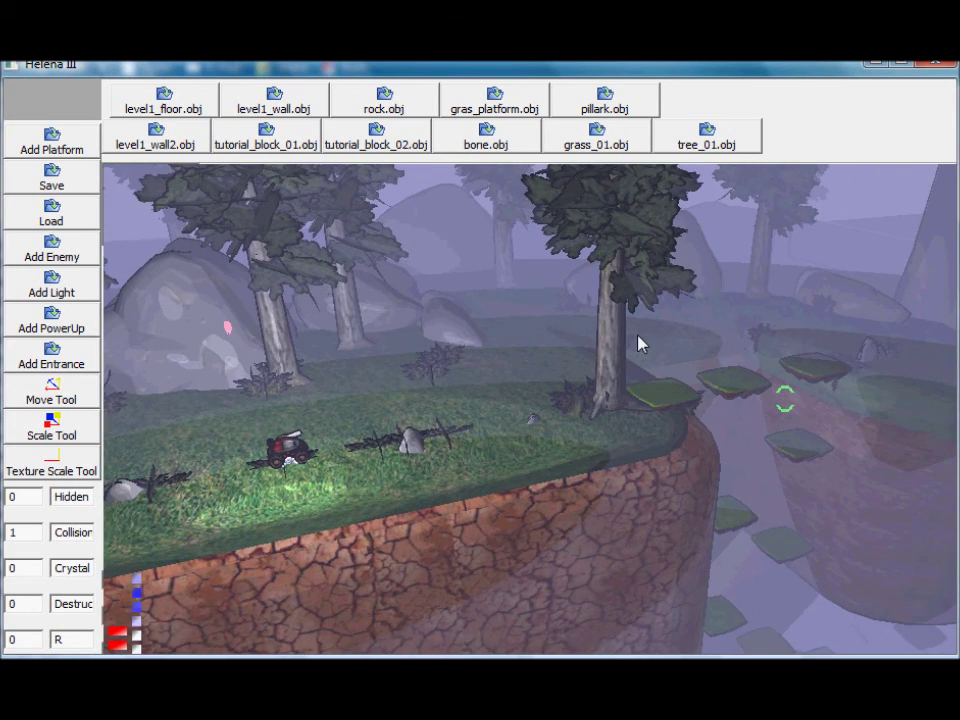
pyautogui.click(606, 364)
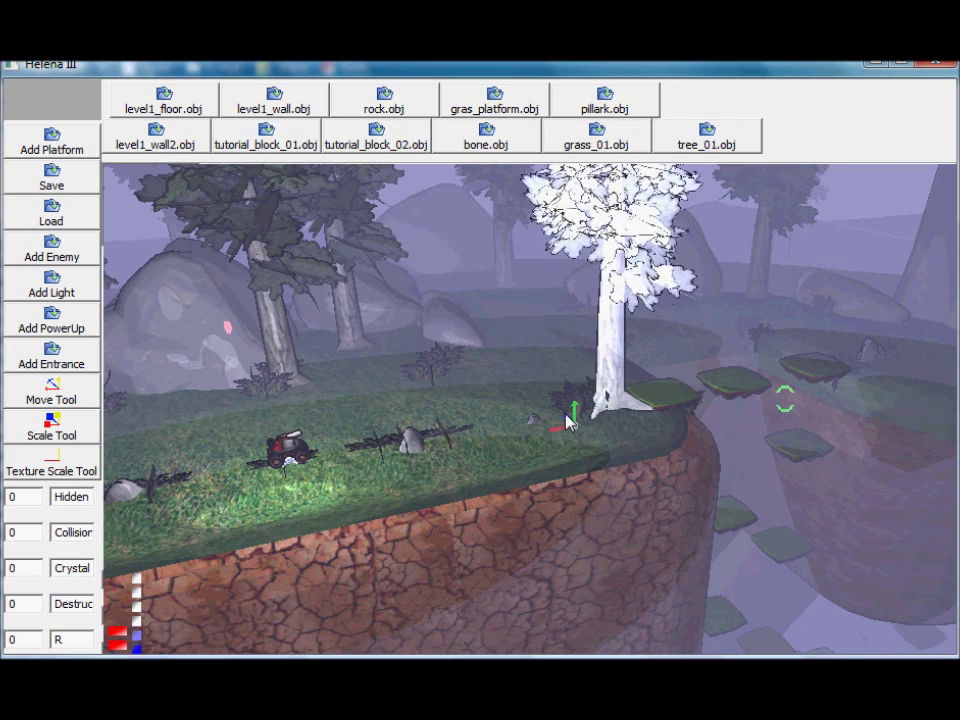
pyautogui.press('Right')
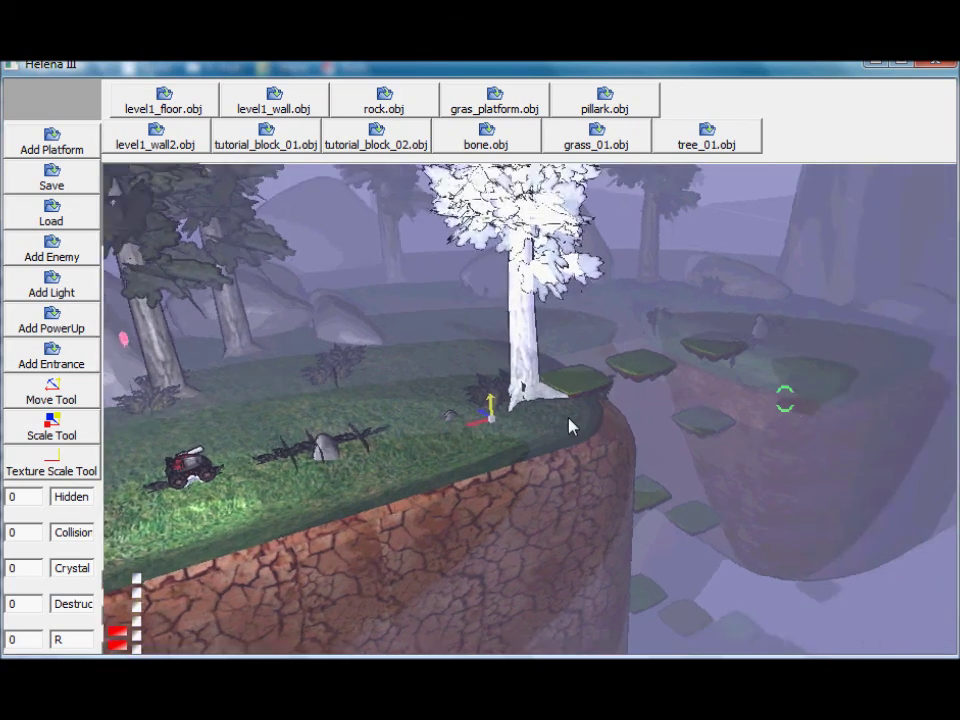
# Move the selected tree back from the cliff edge onto the grassy area behind it
pyautogui.press('Left')
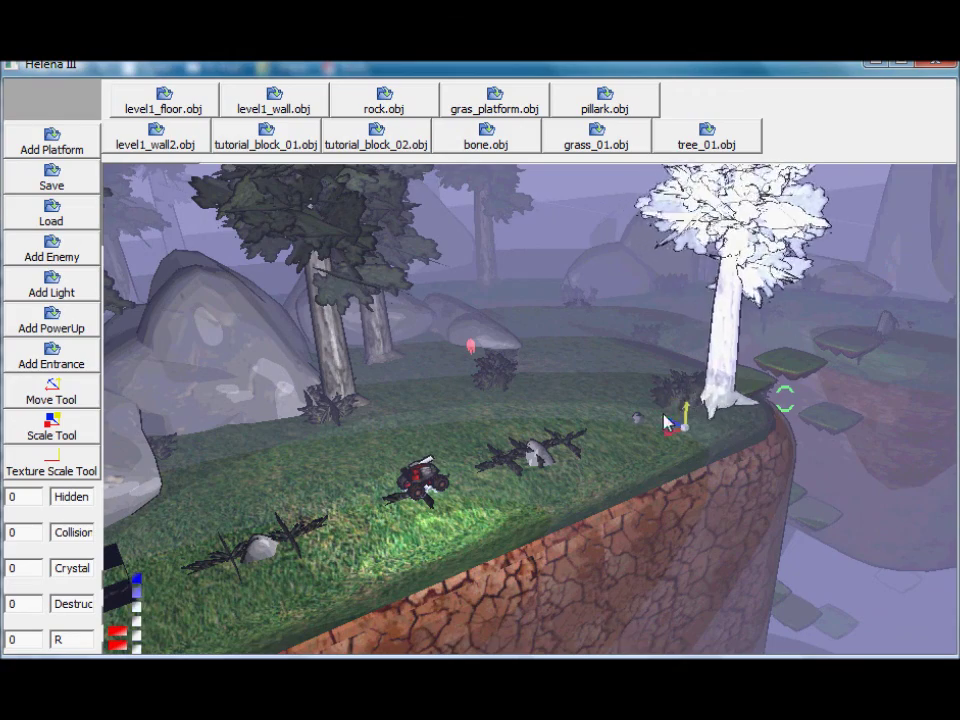
pyautogui.moveTo(665, 422); pyautogui.dragTo(592, 412)
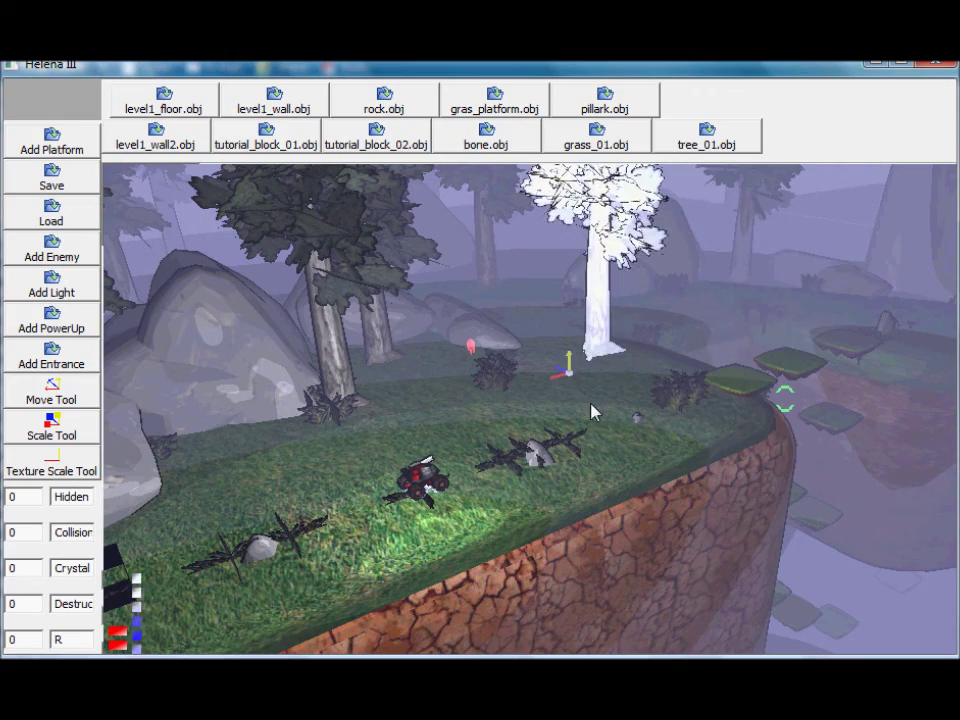
# Test the level in play mode by driving the vehicle over the cliff and across the floating grass platforms
pyautogui.press('Tab')
pyautogui.press('d')
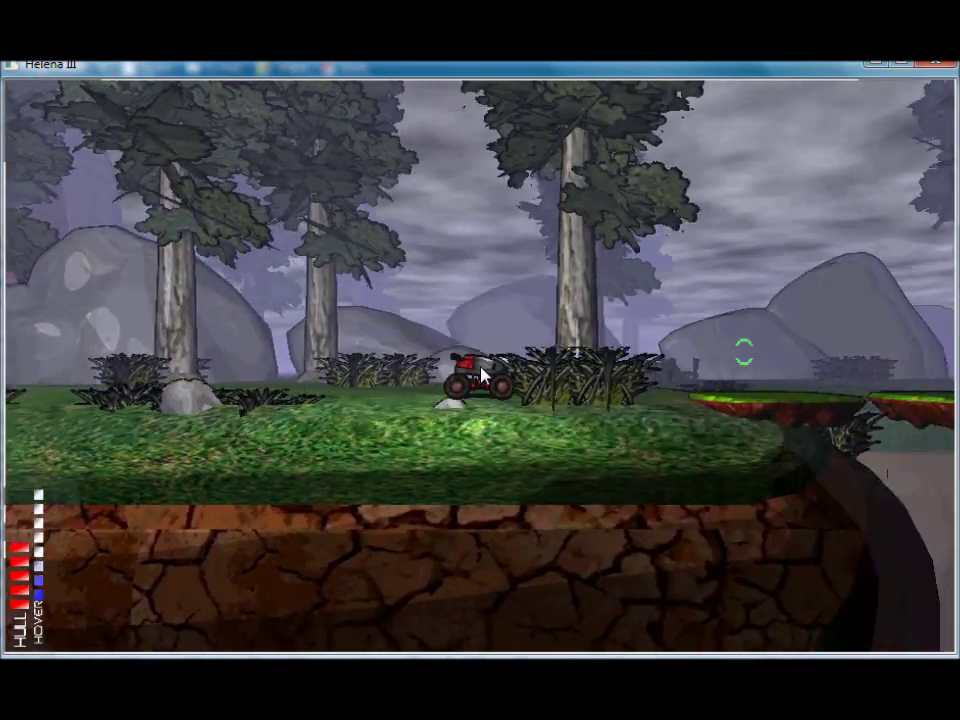
pyautogui.press('space')
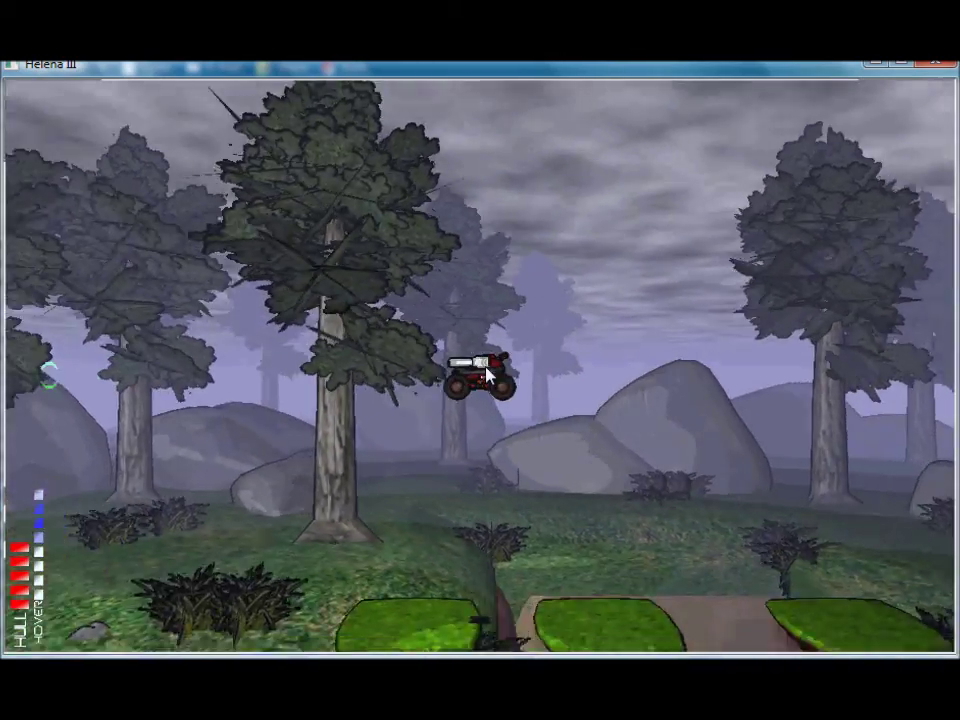
pyautogui.press('a')
pyautogui.press('w')
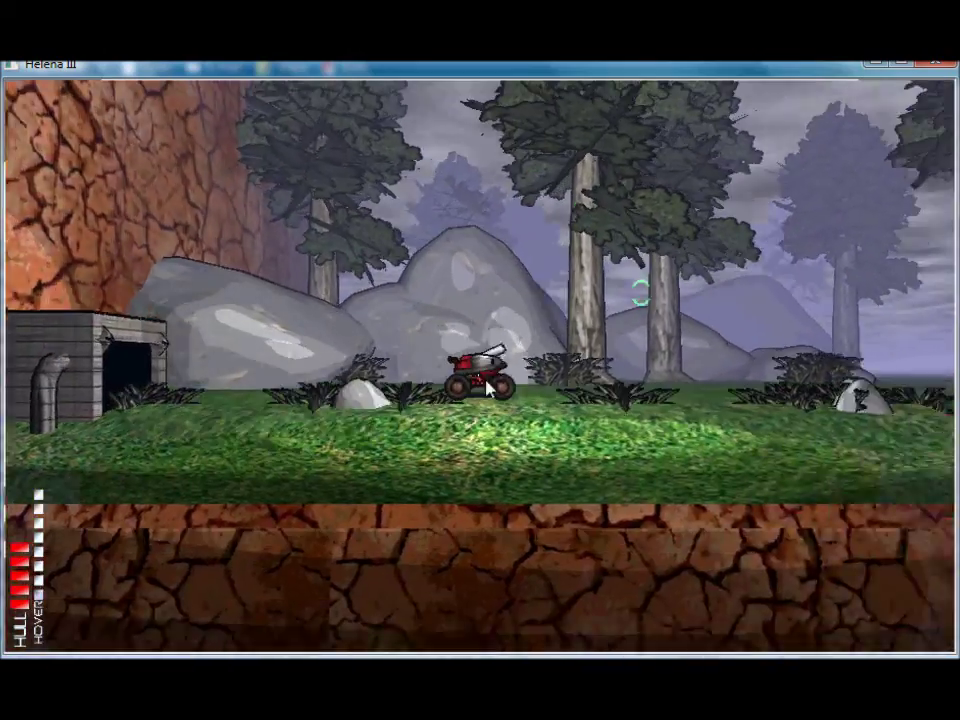
pyautogui.press('d')
pyautogui.press('w')
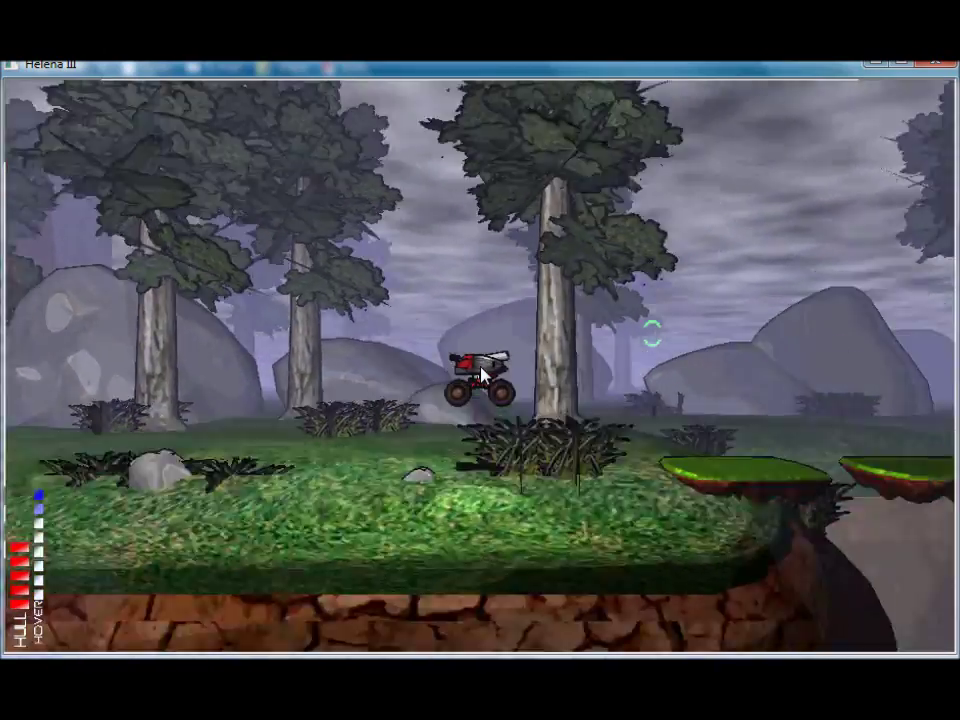
pyautogui.press('d')
pyautogui.press('w')
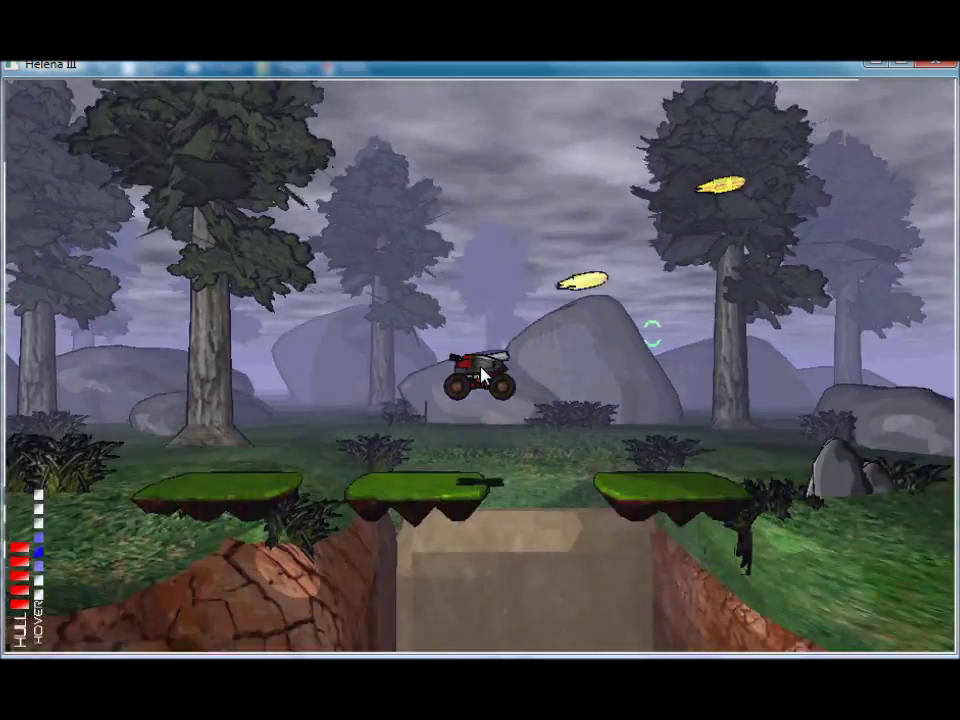
pyautogui.press('w')
pyautogui.press('d')
pyautogui.press('w')
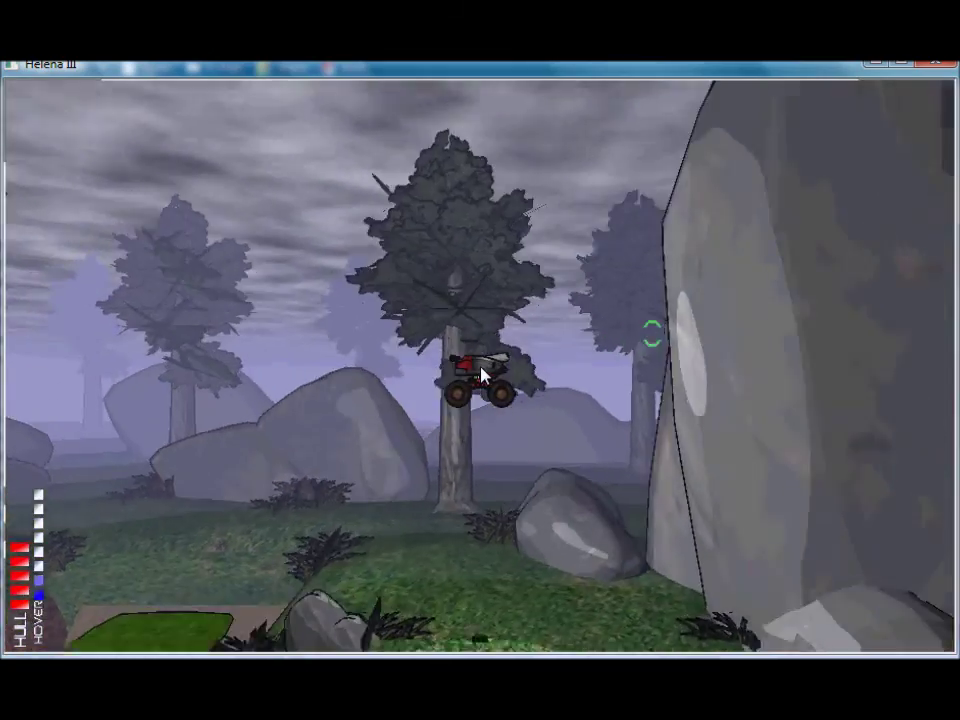
# Drive the vehicle back over the floating platforms to the grassy cliff with the trees
pyautogui.press('a')
pyautogui.press('w')
pyautogui.press('Right')
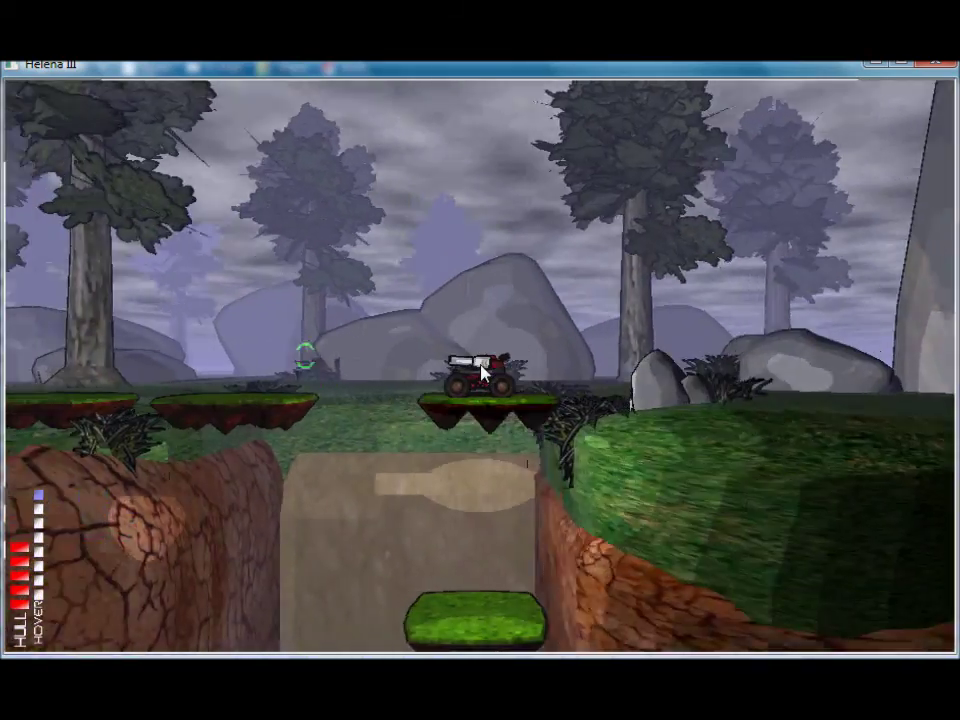
pyautogui.press('Right')
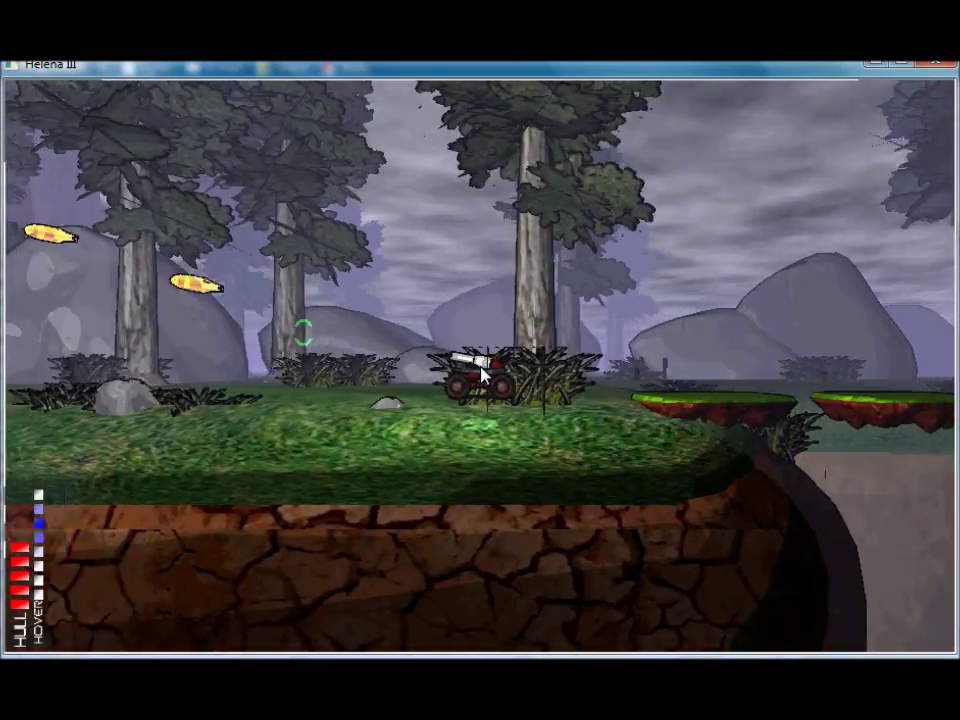
pyautogui.press('Right')
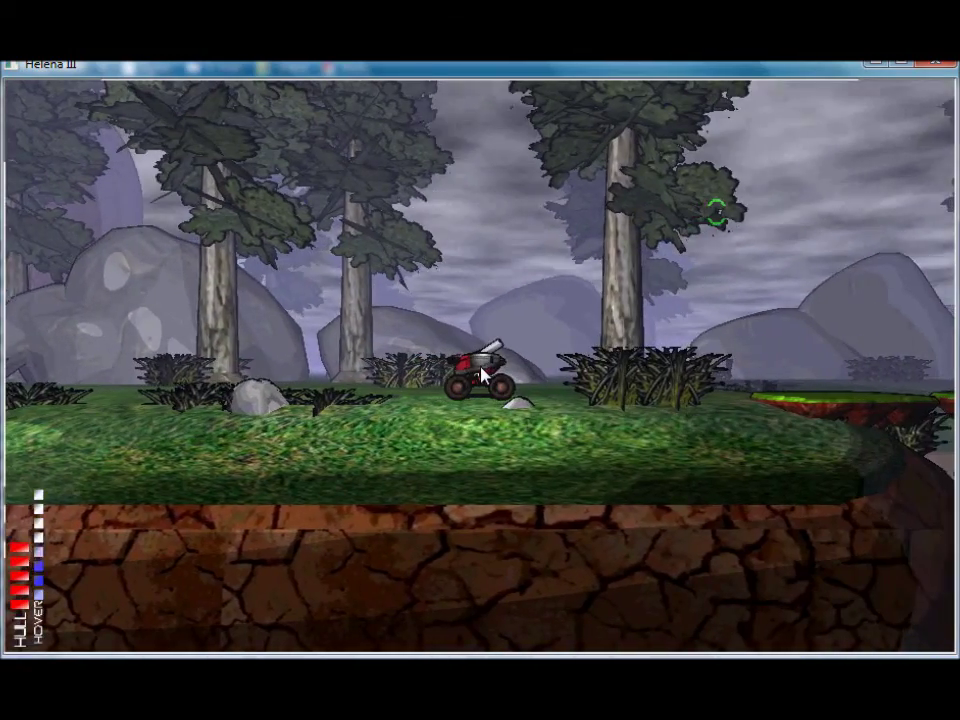
# Return to edit mode and select the floating grass platform next to the far cliff
pyautogui.press('Escape')
pyautogui.moveTo(282, 581); pyautogui.dragTo(450, 448, button='right')
pyautogui.moveTo(553, 491); pyautogui.dragTo(648, 476, button='right')
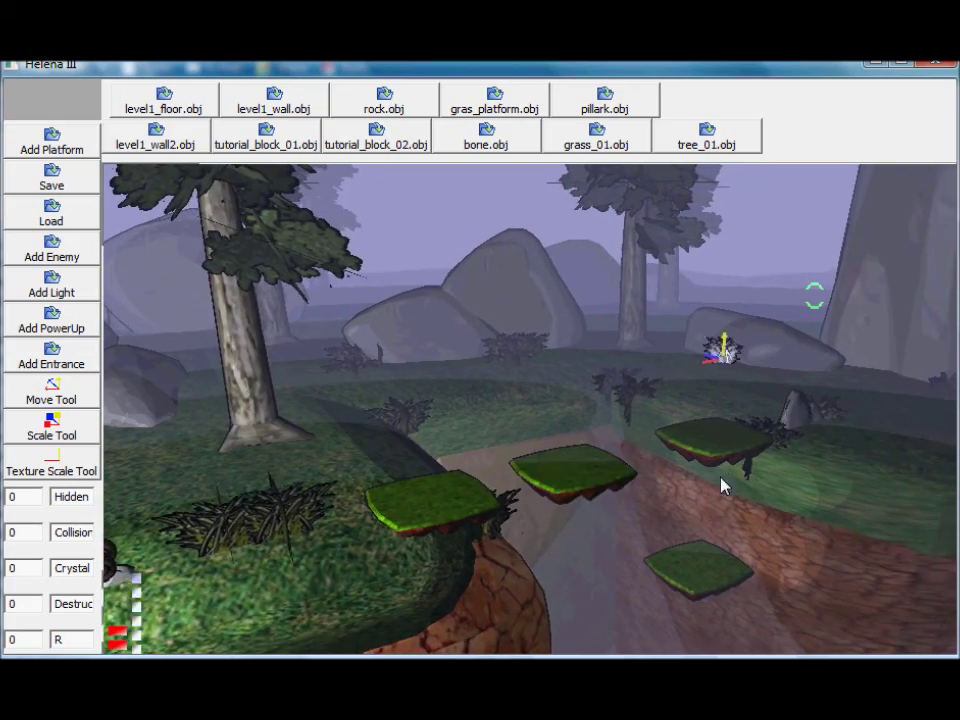
pyautogui.moveTo(722, 484); pyautogui.dragTo(563, 475, button='right')
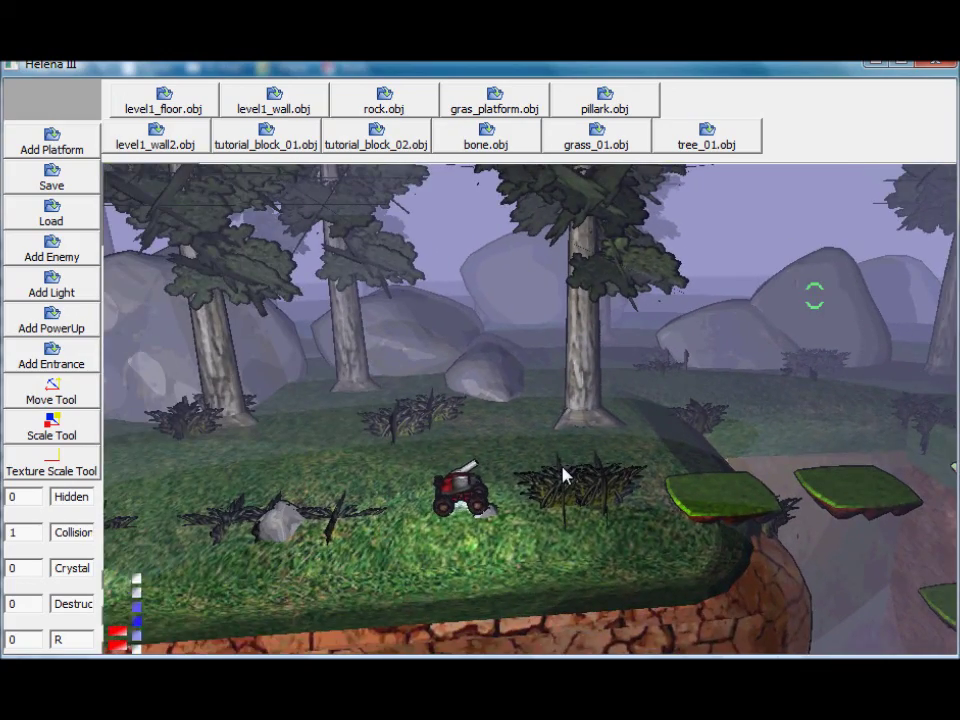
# Test the grassy cliff area in play mode, jumping with the vehicle and firing its cannon in both directions
pyautogui.press('Tab')
pyautogui.press('space')
pyautogui.press('a')
pyautogui.click(482, 375)
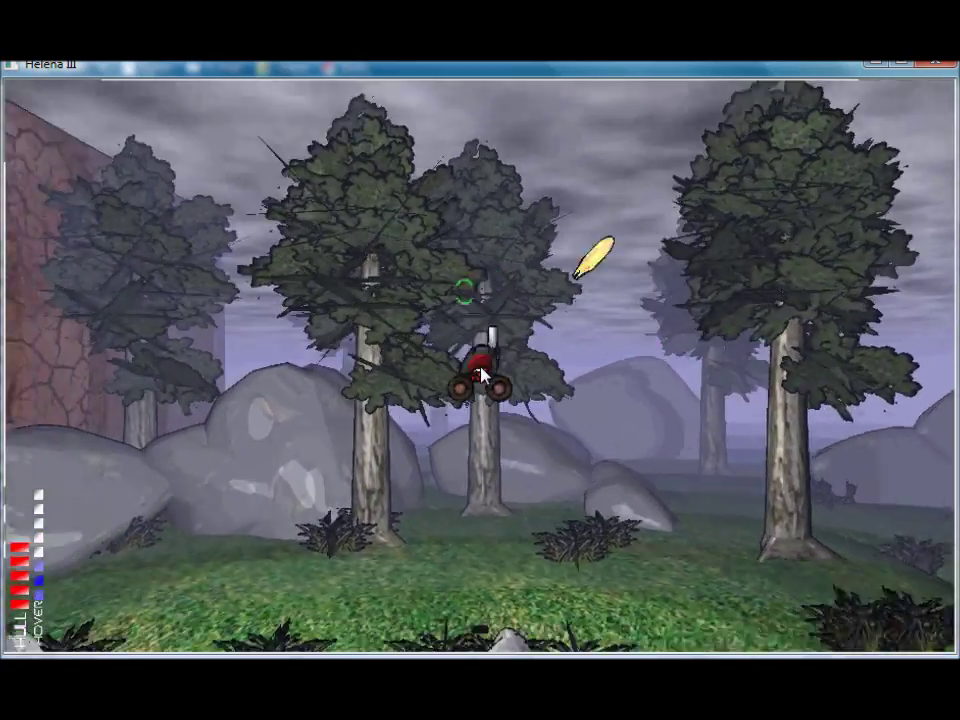
pyautogui.press('a')
pyautogui.click(483, 375)
pyautogui.click(483, 373)
pyautogui.press('d')
pyautogui.press('space')
pyautogui.click(483, 373)
pyautogui.click(484, 372)
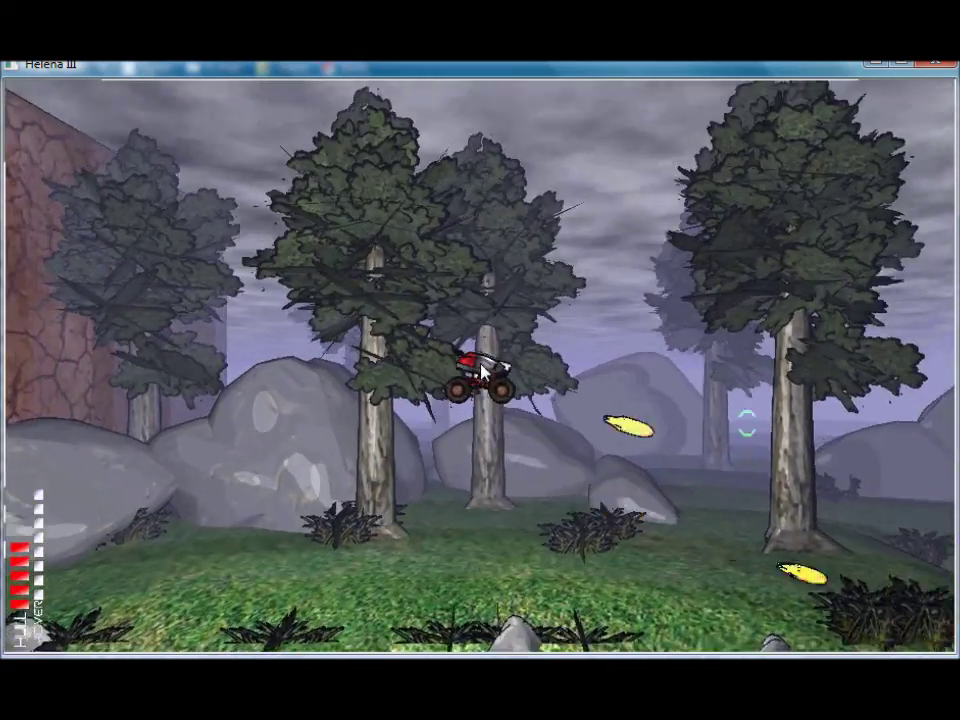
pyautogui.press('a')
pyautogui.click(484, 374)
pyautogui.click(484, 374)
pyautogui.click(484, 374)
pyautogui.press('d')
pyautogui.click(484, 375)
pyautogui.click(484, 375)
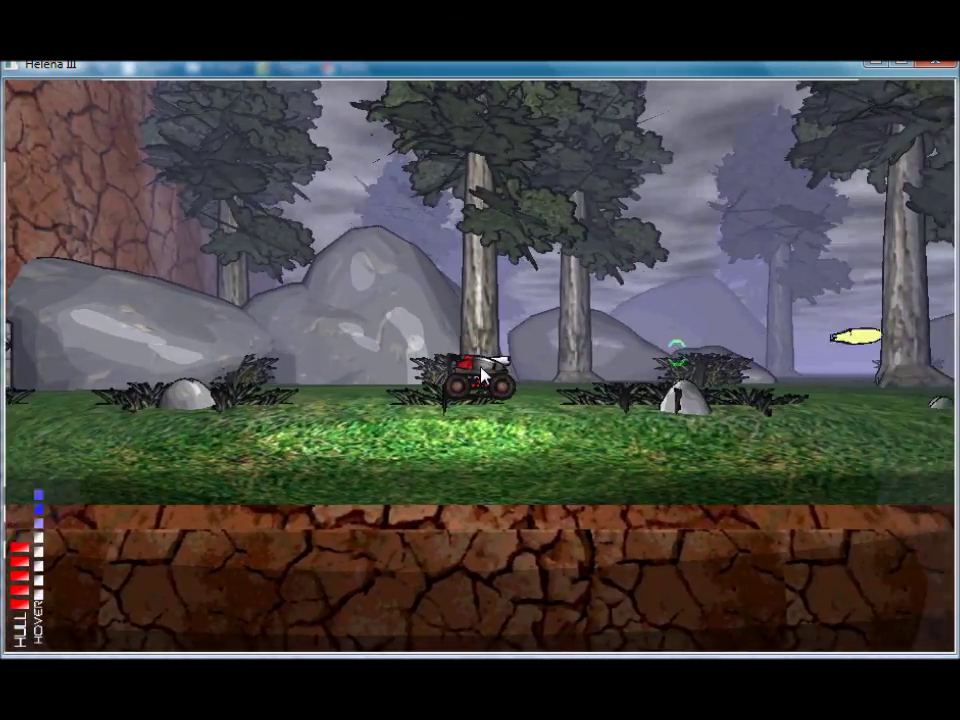
# Return to edit mode and look over the trees, rocks and platforms around the grassy cliff
pyautogui.press('F5')
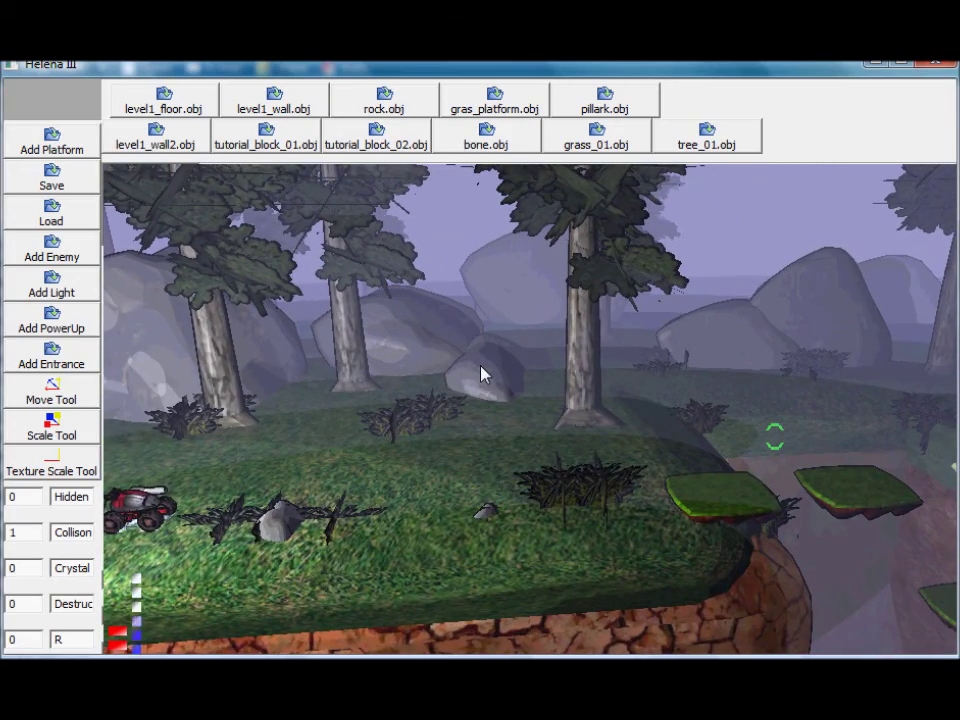
pyautogui.press('a')
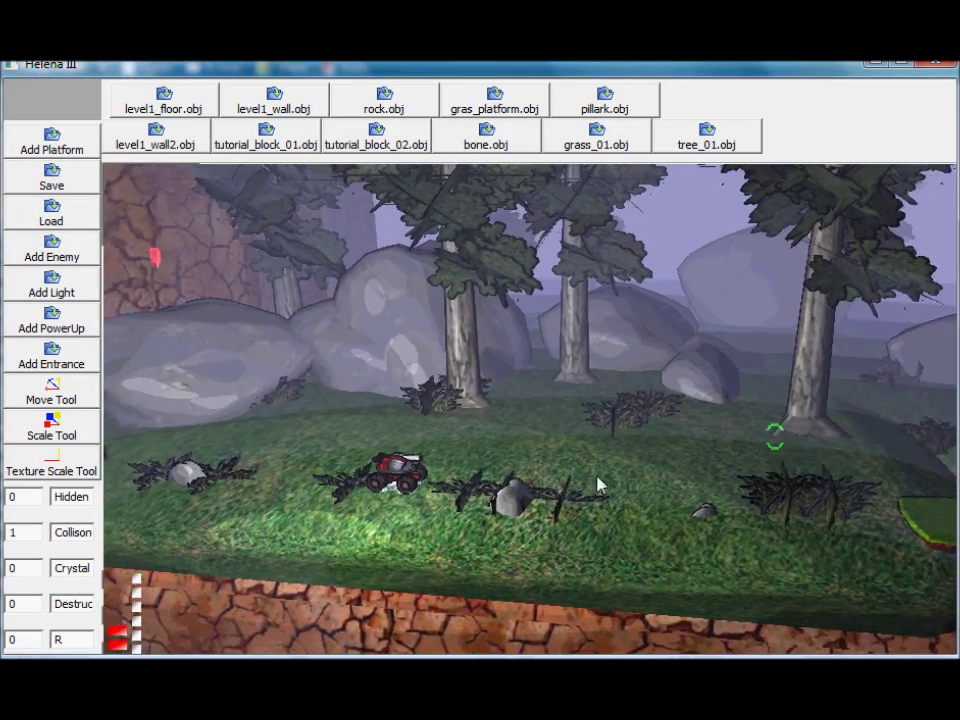
pyautogui.moveTo(629, 411); pyautogui.dragTo(658, 408, button='right')
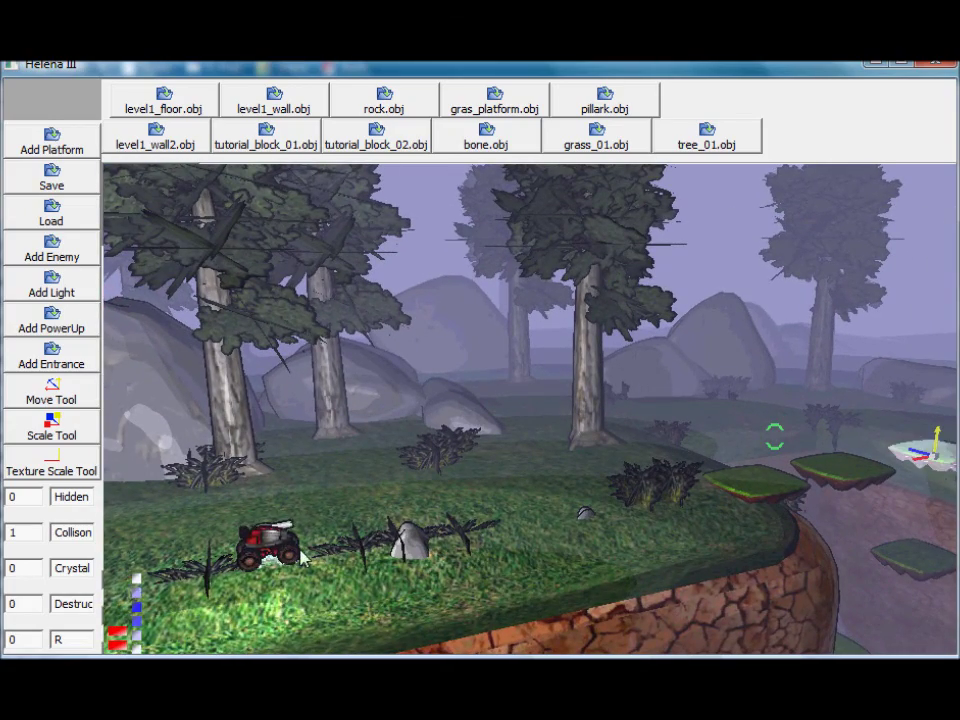
# Switch to play mode and take the vehicle down the gap between the cliffs onto the lower platforms while firing
pyautogui.press('F5')
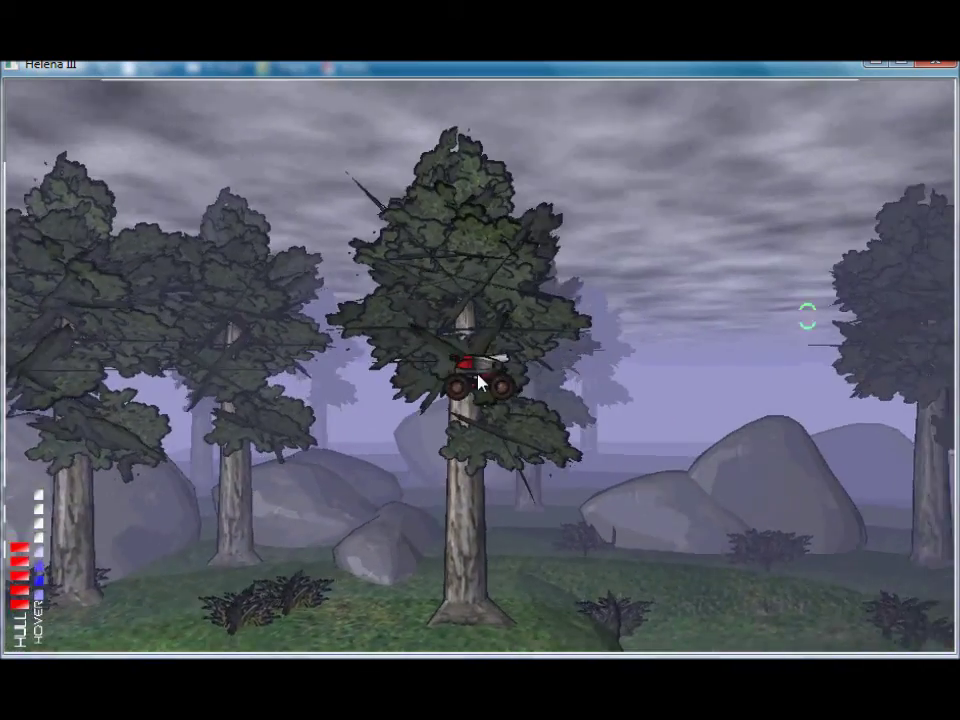
pyautogui.press('d')
pyautogui.click(481, 383)
pyautogui.press('space')
pyautogui.click(481, 383)
pyautogui.click(482, 376)
pyautogui.click(491, 384)
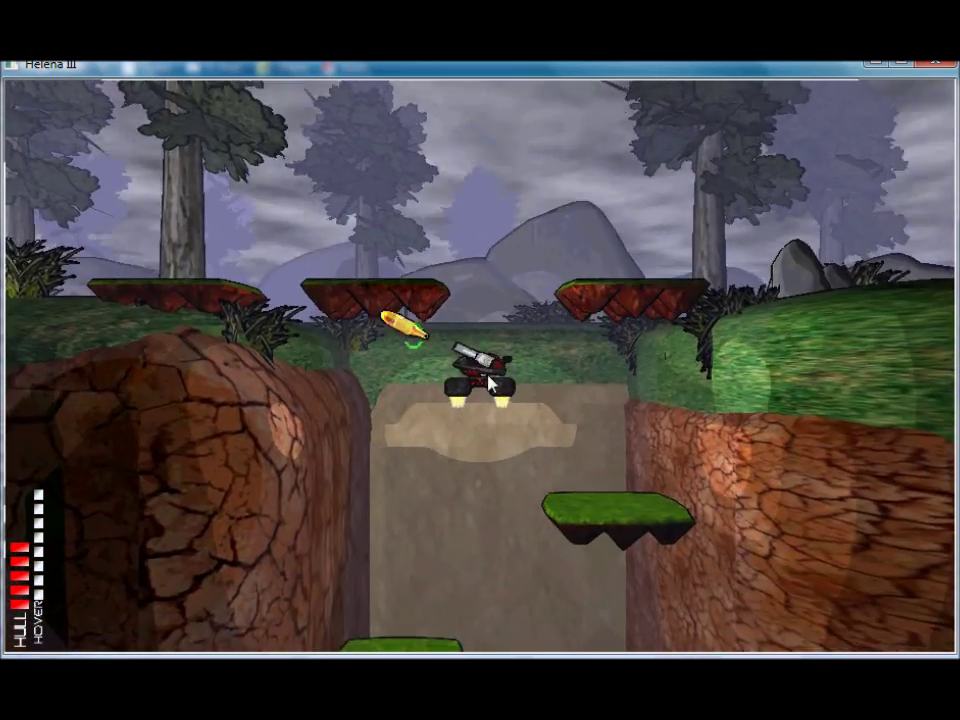
pyautogui.press('d')
pyautogui.press('a')
pyautogui.press('d')
pyautogui.click(483, 376)
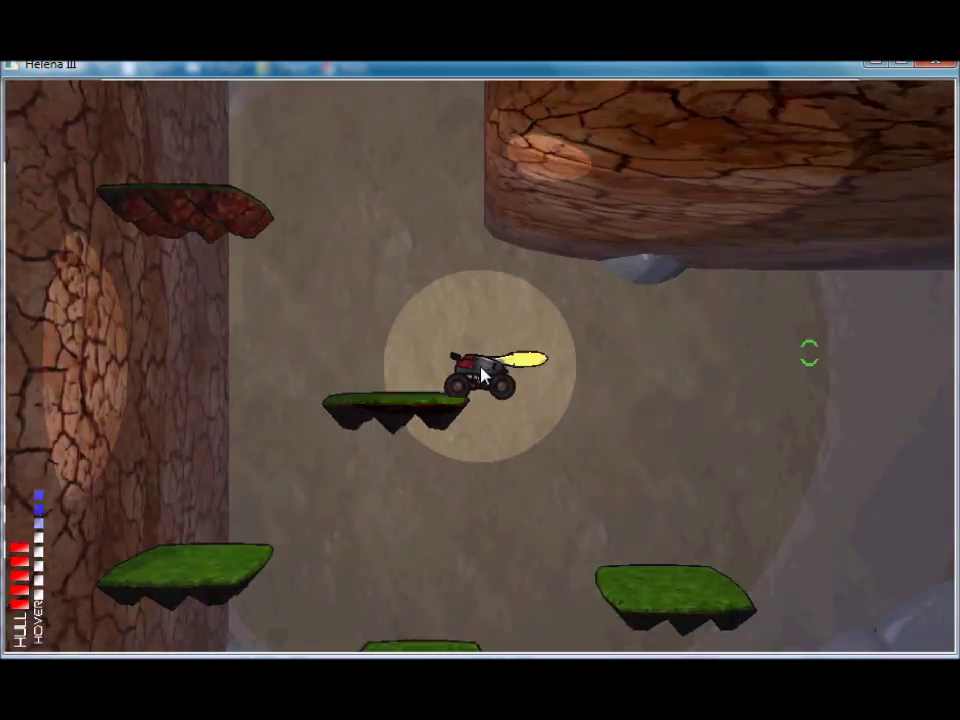
# Drive along the grassy cave floor past the stone pillars while firing the cannon ahead
pyautogui.press('d')
pyautogui.click(481, 376)
pyautogui.click(481, 376)
pyautogui.click(481, 376)
pyautogui.click(481, 376)
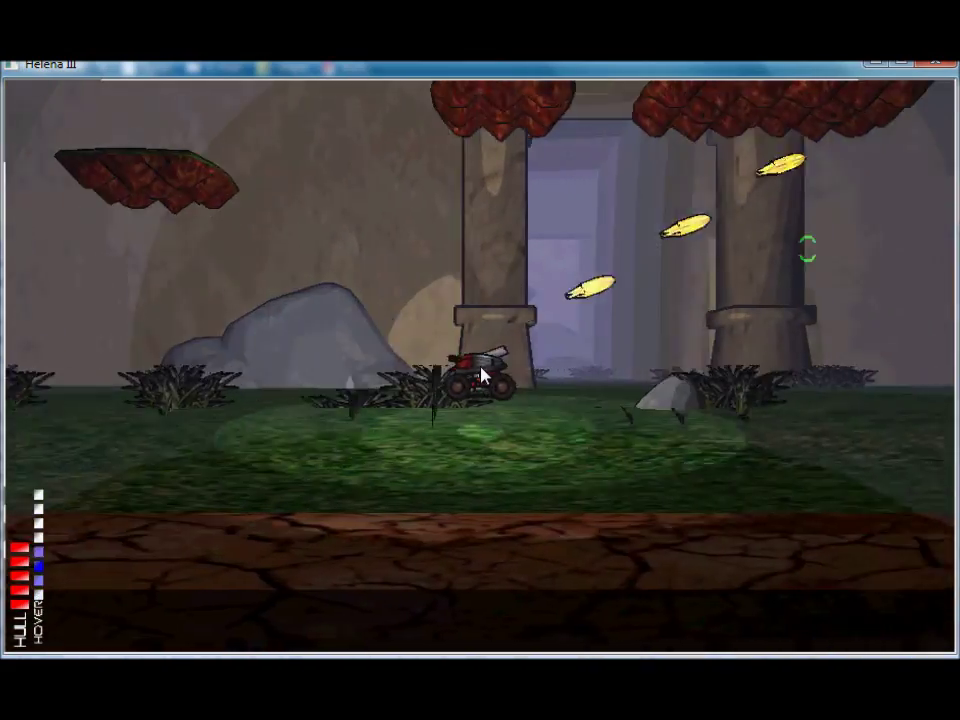
pyautogui.press('d')
pyautogui.click(481, 376)
pyautogui.click(481, 376)
pyautogui.click(481, 376)
pyautogui.click(481, 376)
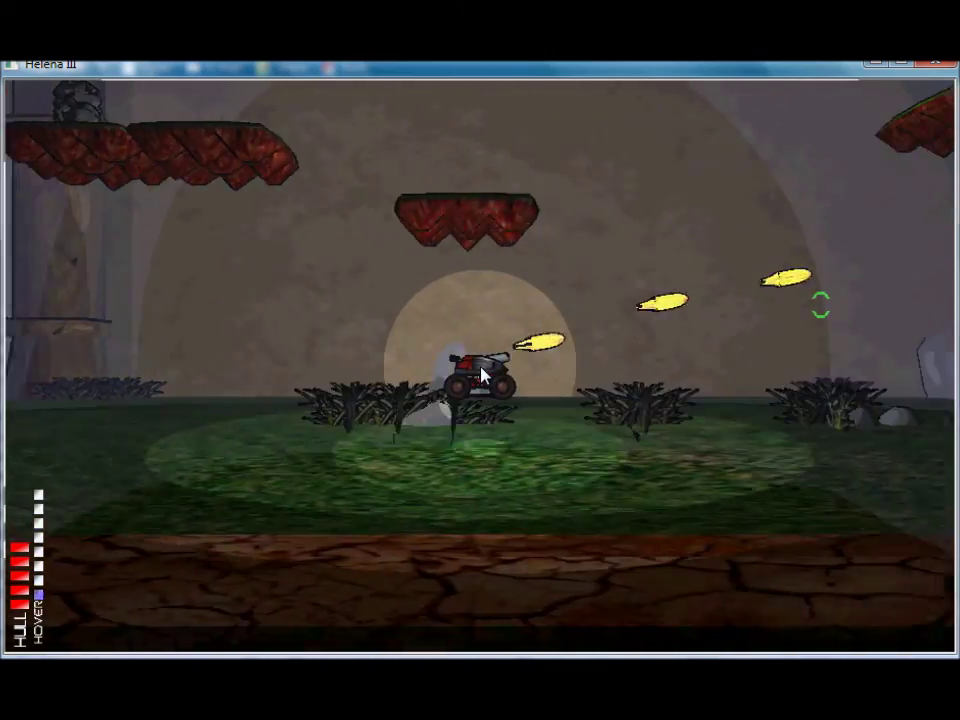
# Hover up the cave's floating platforms and drive through the stone entrance into the connected level
pyautogui.press('space')
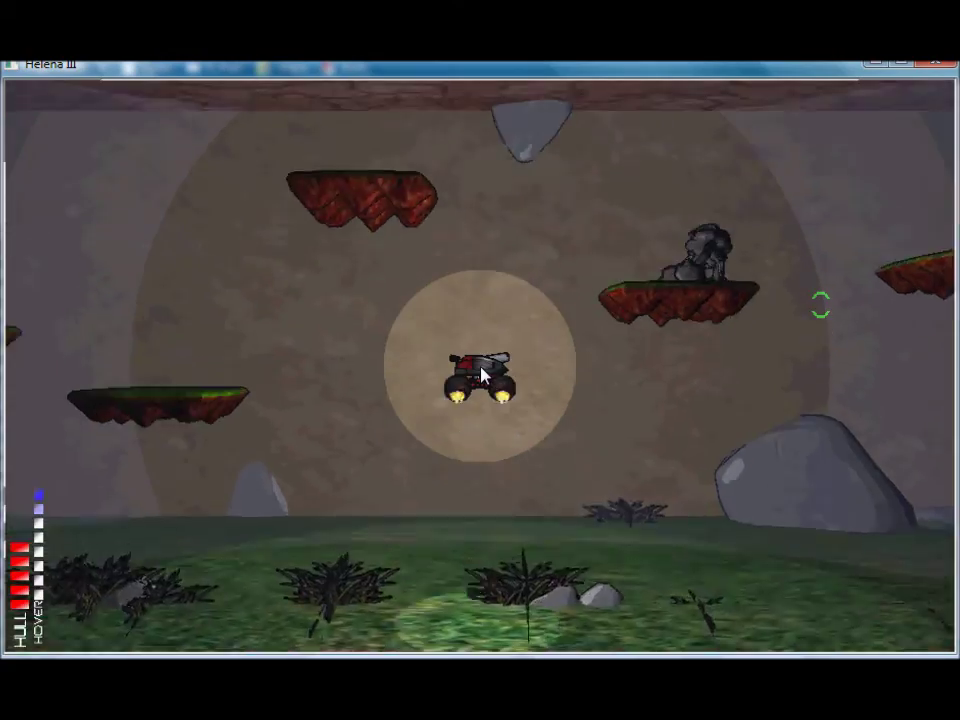
pyautogui.press('d')
pyautogui.press('space')
pyautogui.click(481, 376)
pyautogui.click(481, 376)
pyautogui.click(481, 376)
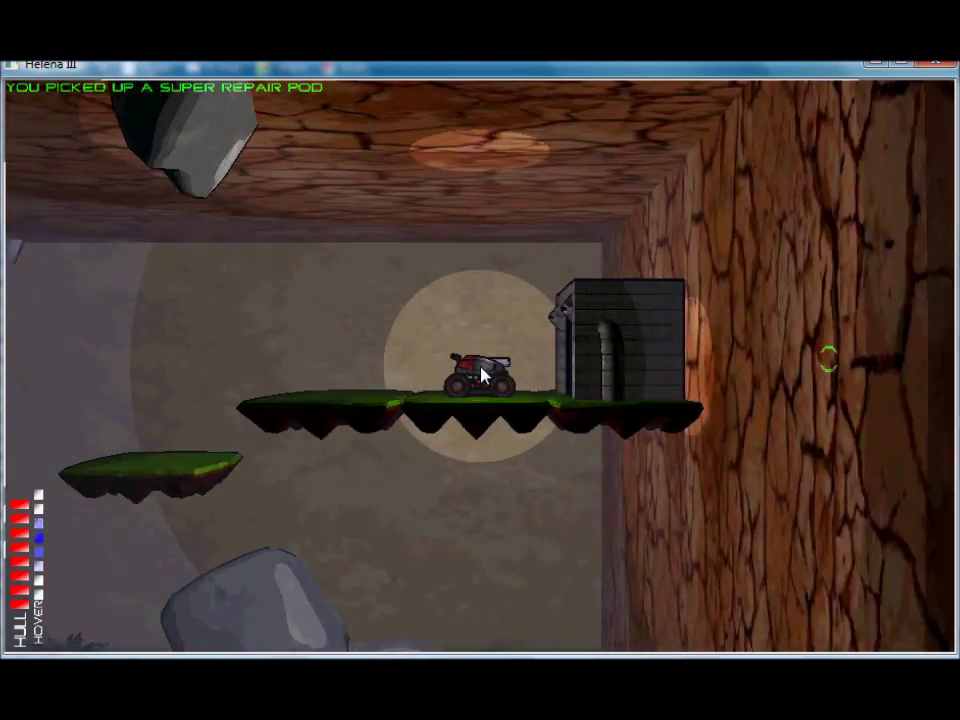
pyautogui.press('d')
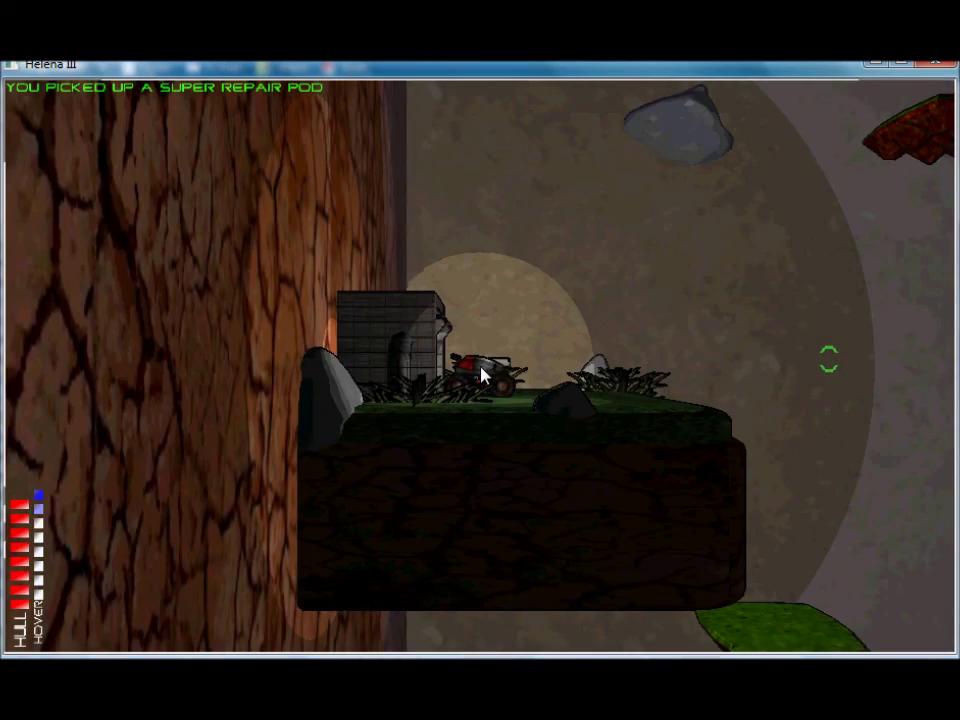
pyautogui.press('d')
pyautogui.press('space')
# Return to edit mode and load another existing level
pyautogui.press('Tab')
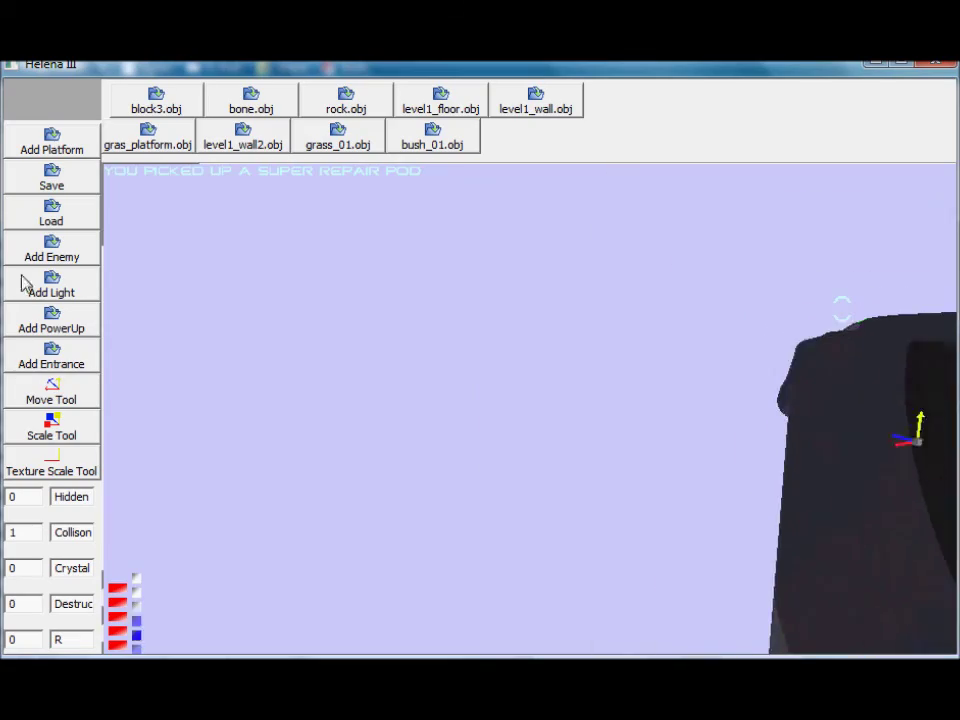
pyautogui.click(52, 212)
pyautogui.doubleClick(415, 483)
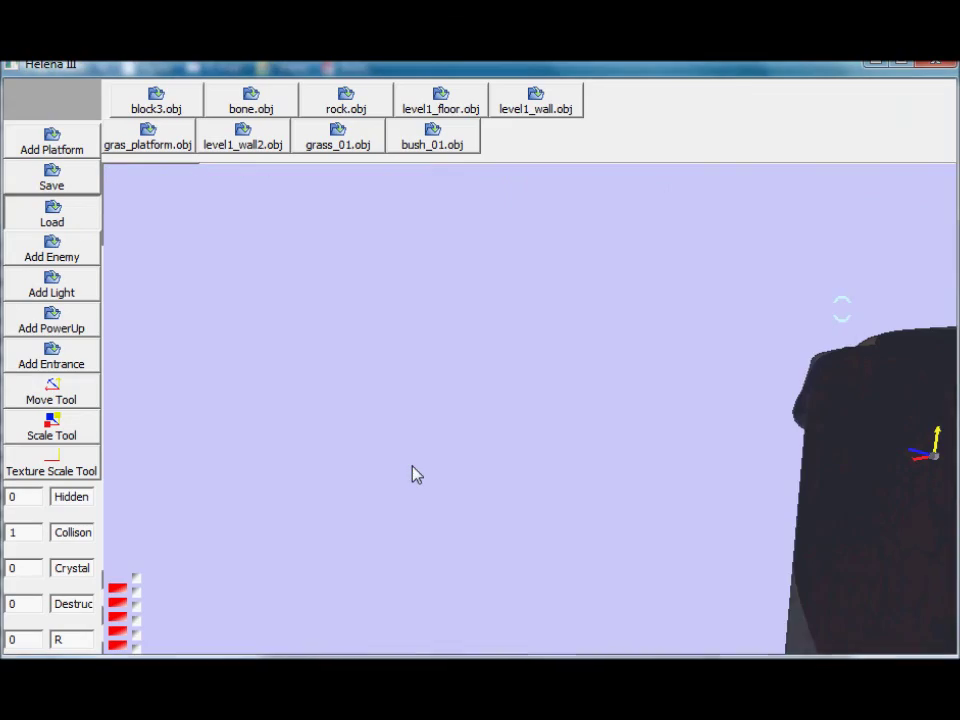
# Test the loaded level in play mode, travelling through its underwater passage of stone beams while firing
pyautogui.press('e')
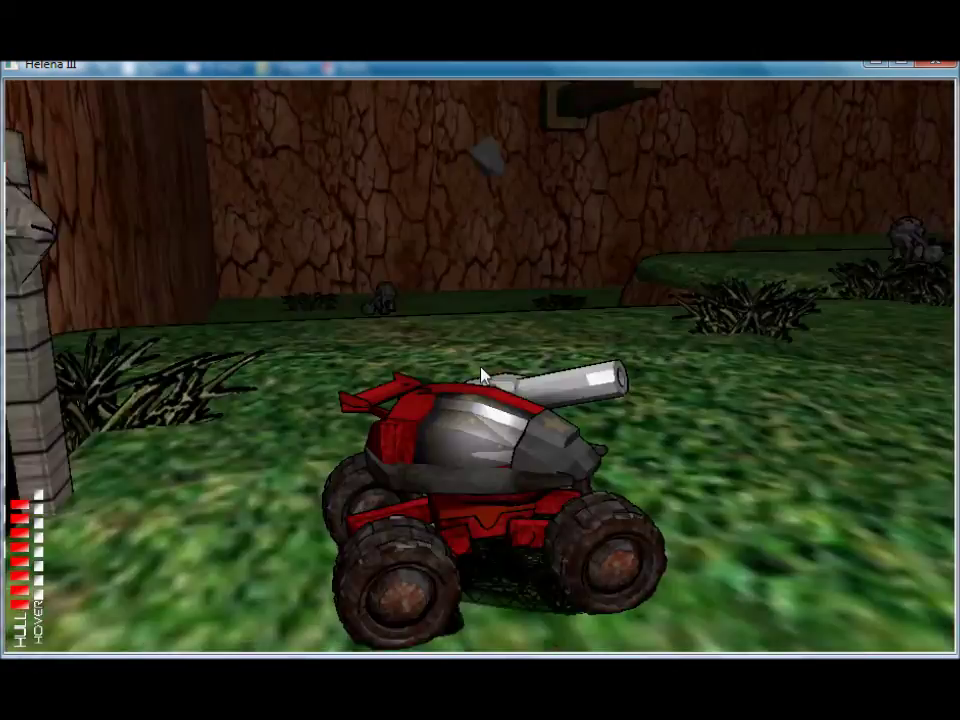
pyautogui.press('w')
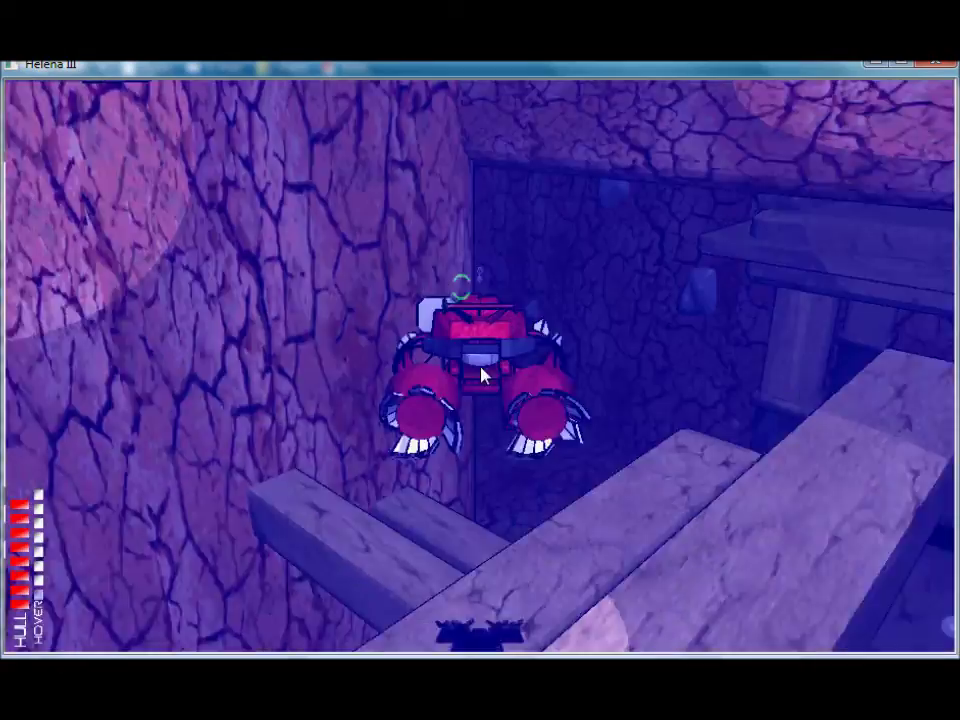
pyautogui.press('w')
pyautogui.click(481, 367)
pyautogui.click(481, 367)
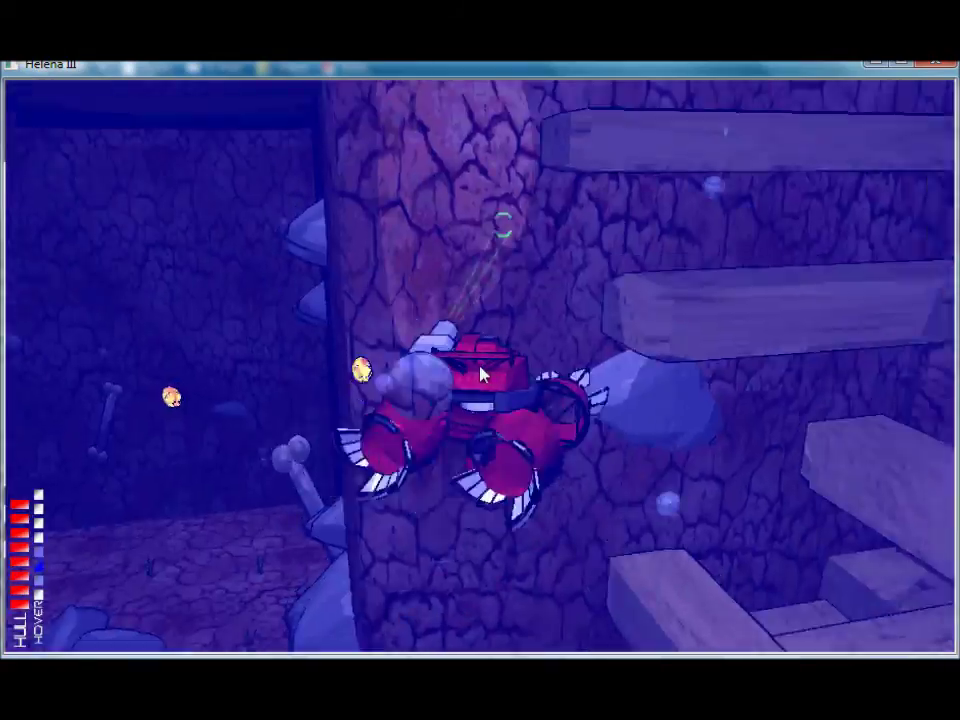
pyautogui.press('w')
pyautogui.press('space')
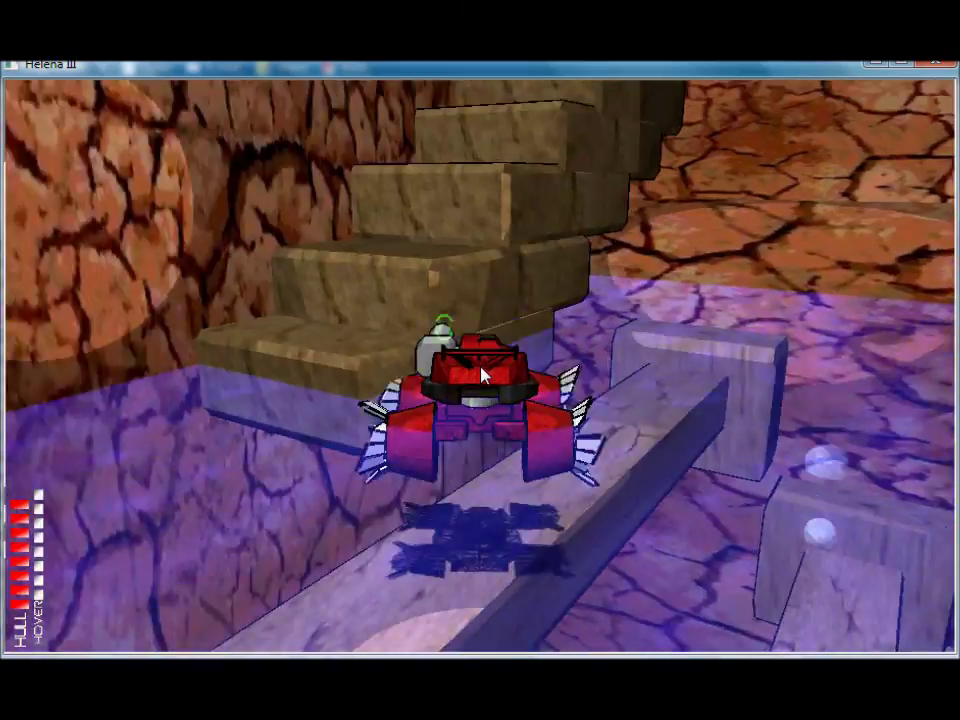
# Leave the water by the stone steps and drive across the grass, firing near the rock creatures
pyautogui.press('space')
pyautogui.press('w')
pyautogui.press('space')
pyautogui.click(481, 367)
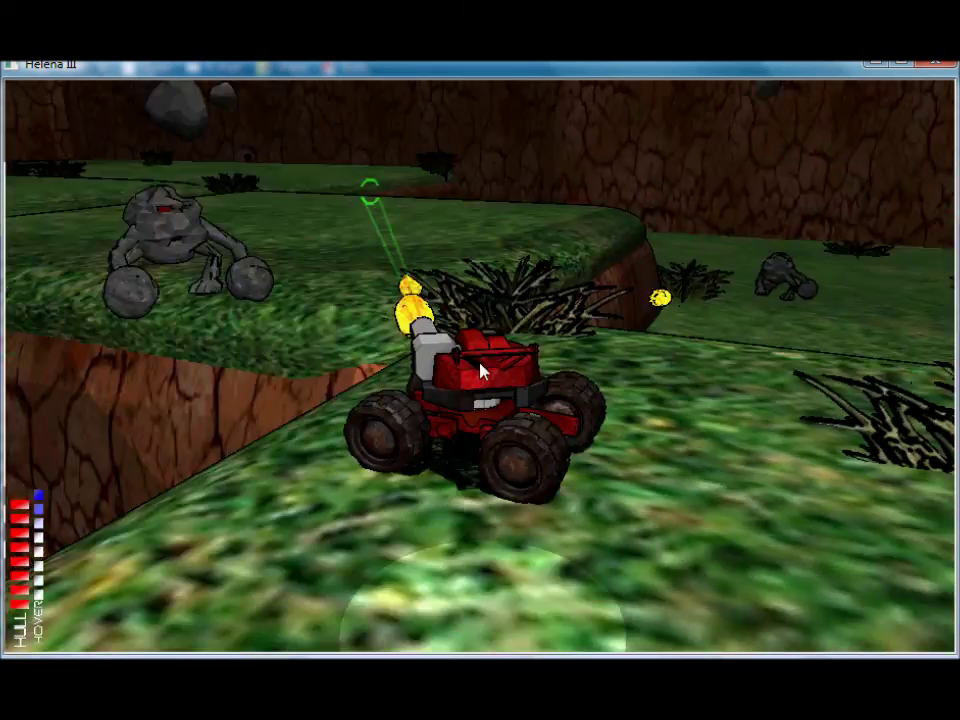
pyautogui.click(481, 367)
pyautogui.click(481, 375)
pyautogui.press('w')
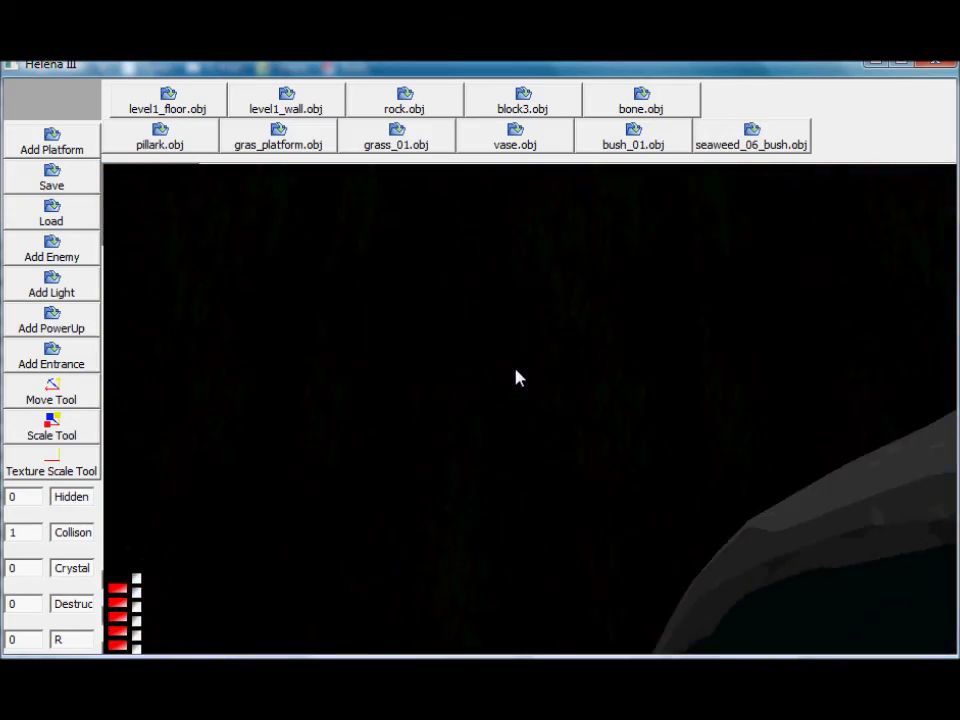
# Set the intensity of the light beside the wooden beam to 0.01 and open its R colour value
pyautogui.moveTo(515, 369); pyautogui.dragTo(644, 400, button='right')
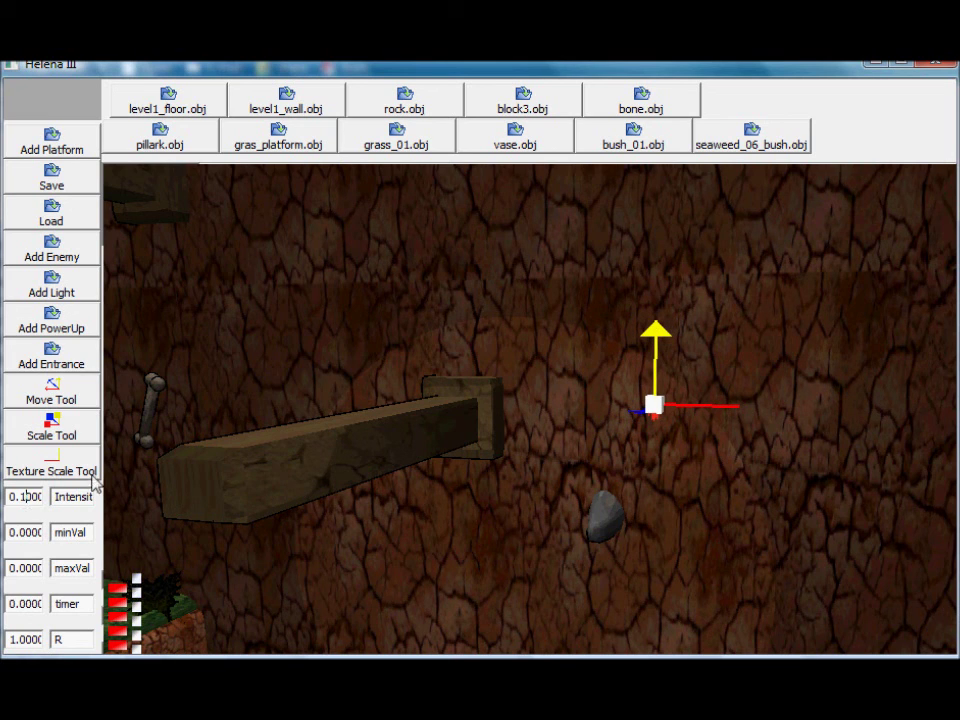
pyautogui.press('BackSpace')
pyautogui.write('01')
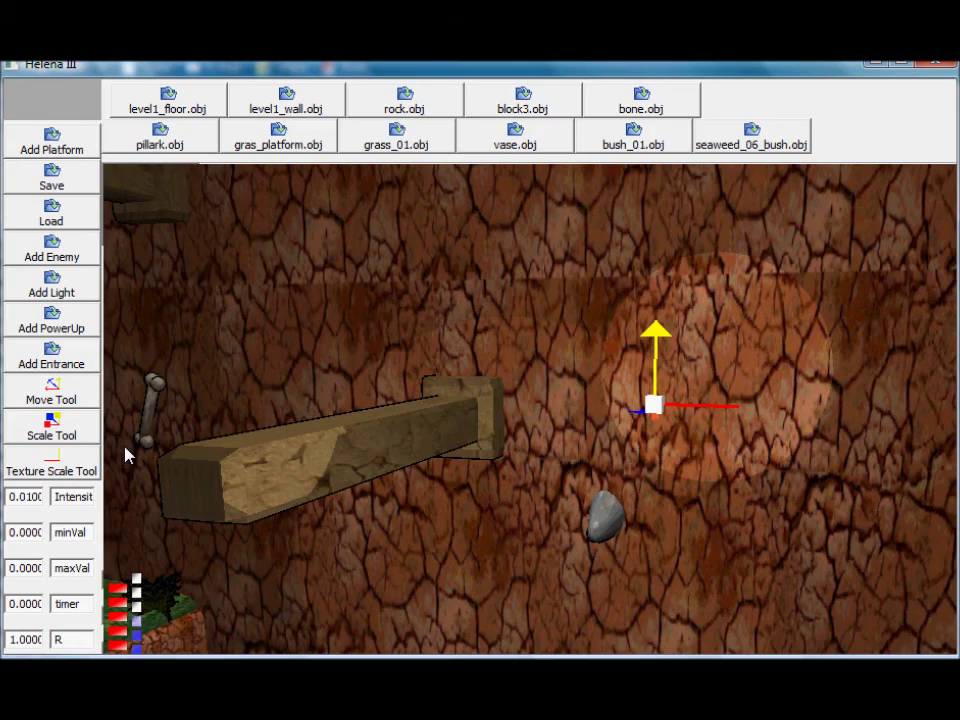
pyautogui.click(17, 640)
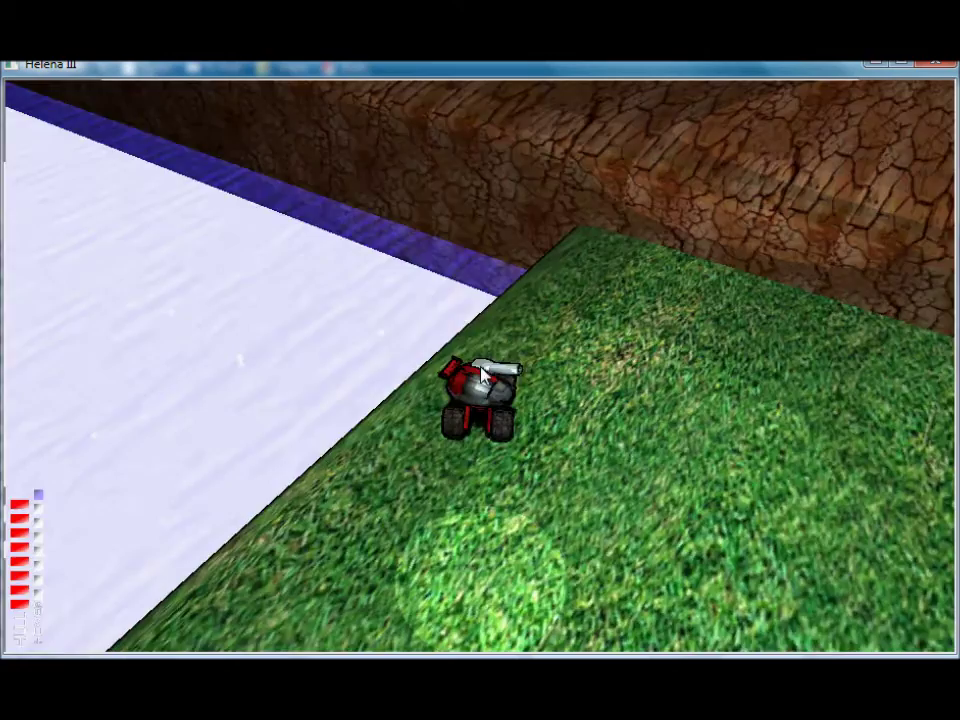
# Test the light change in play mode, hovering past the lit wall and driving across the grass while firing
pyautogui.press('w')
pyautogui.press('space')
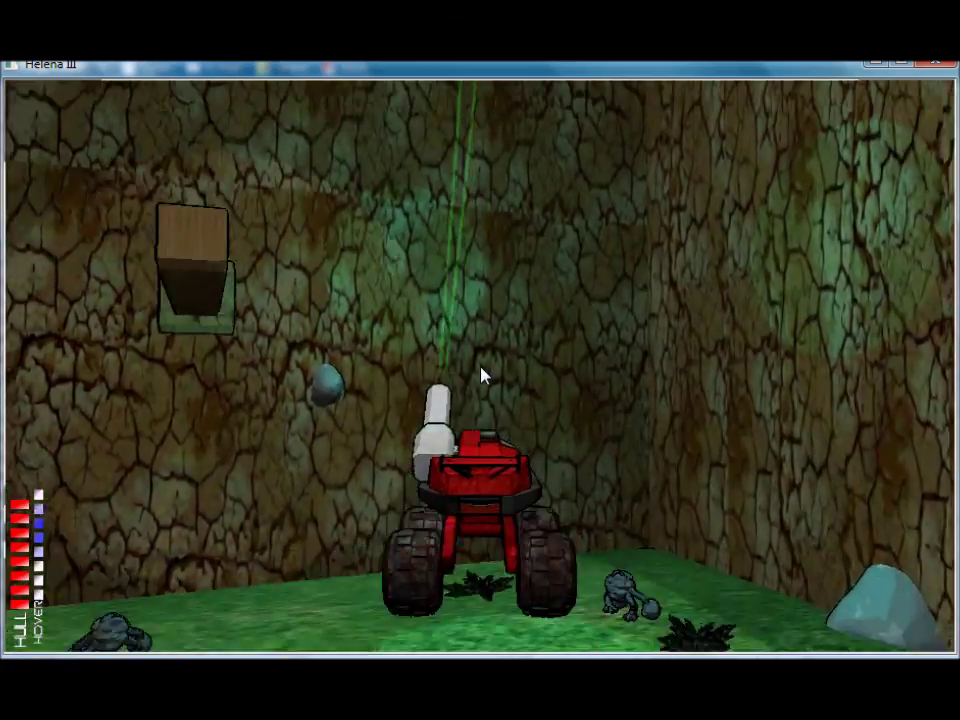
pyautogui.press('w')
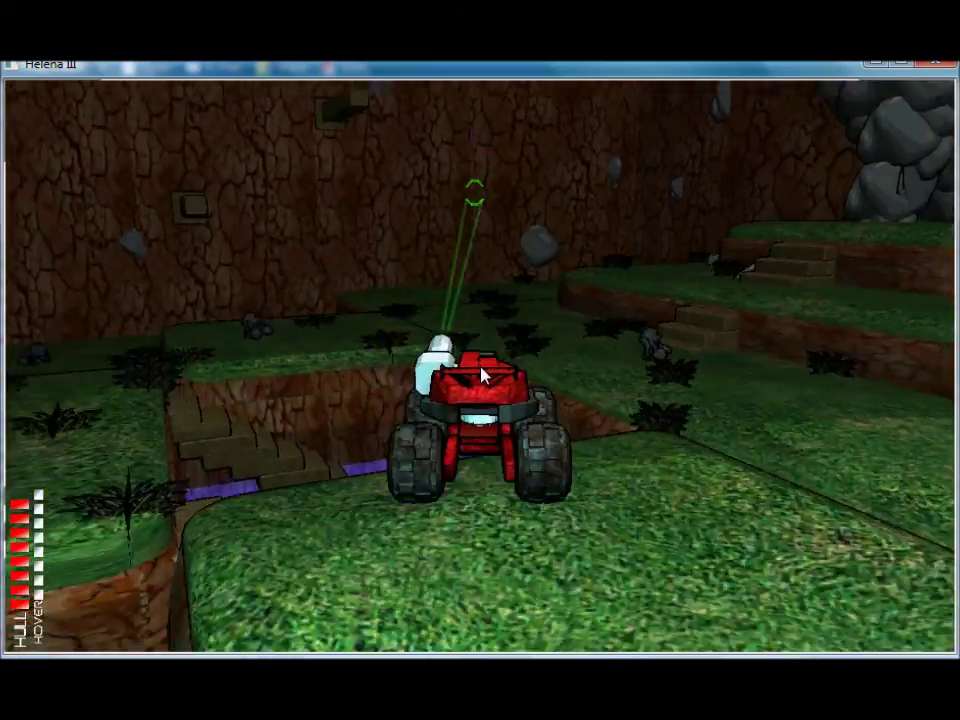
pyautogui.press('w')
pyautogui.click(481, 375)
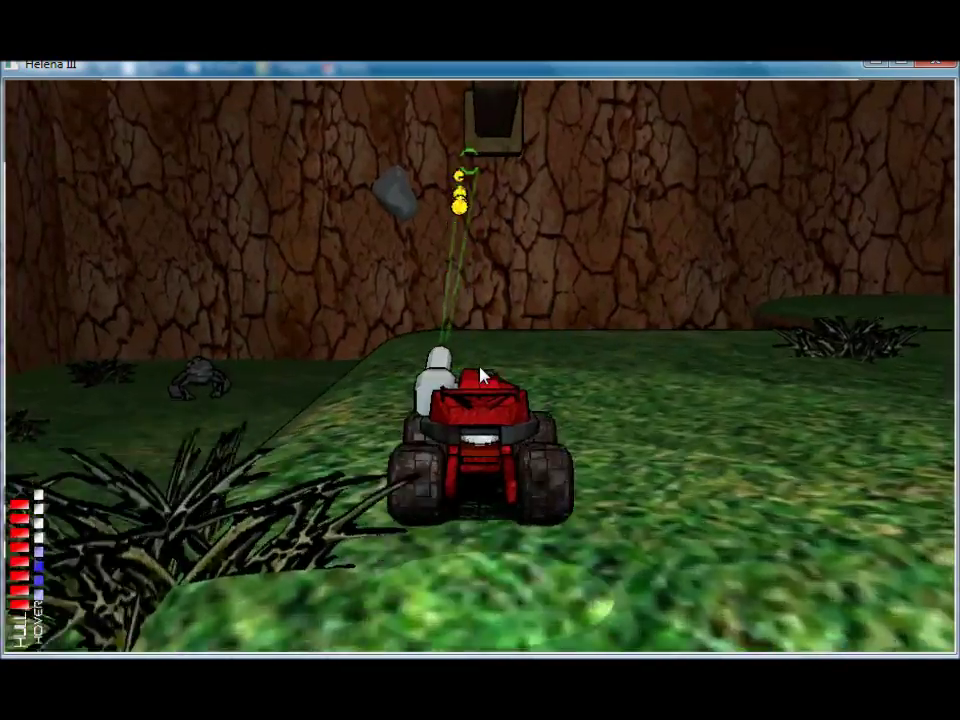
pyautogui.click(481, 375)
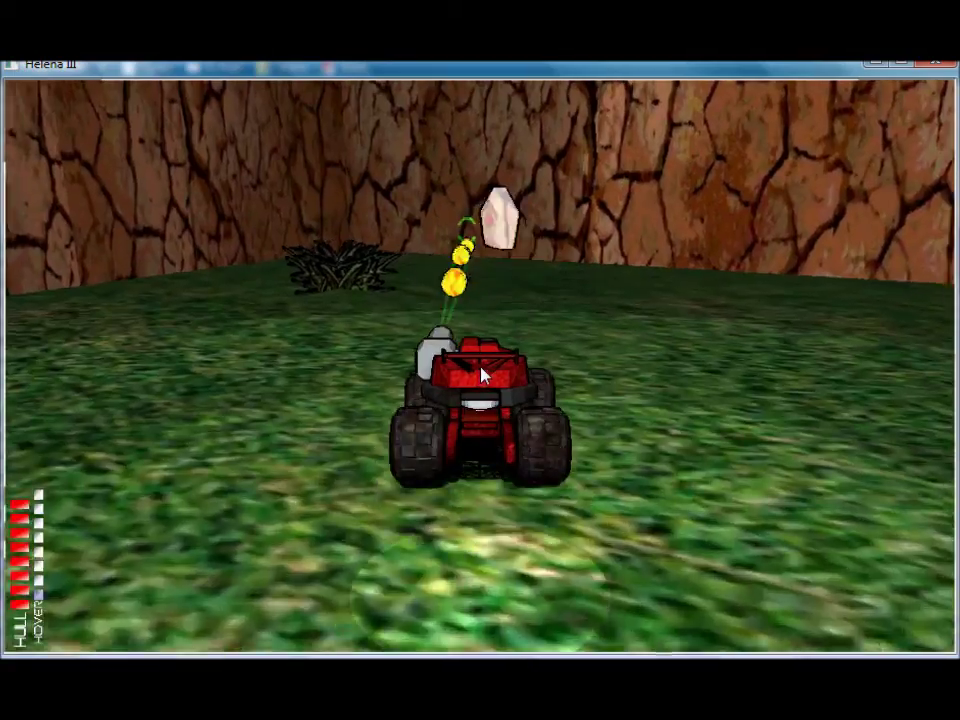
pyautogui.press('w')
pyautogui.press('w')
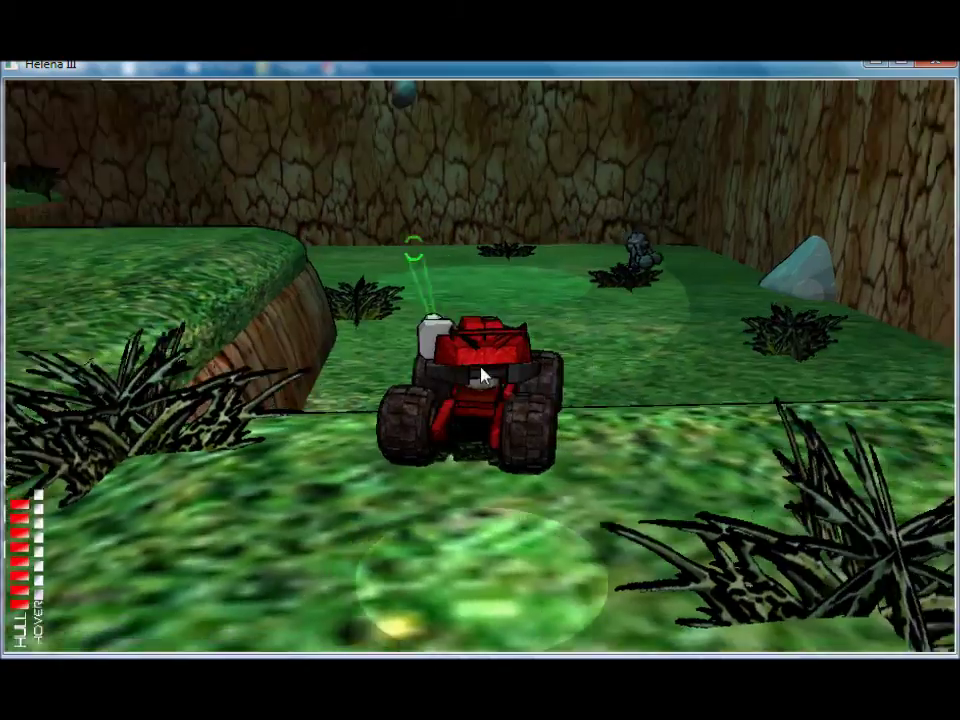
# Drive towards the rock creature among the bushes, fire at it and hover above the grass ledges
pyautogui.press('w')
pyautogui.click(481, 375)
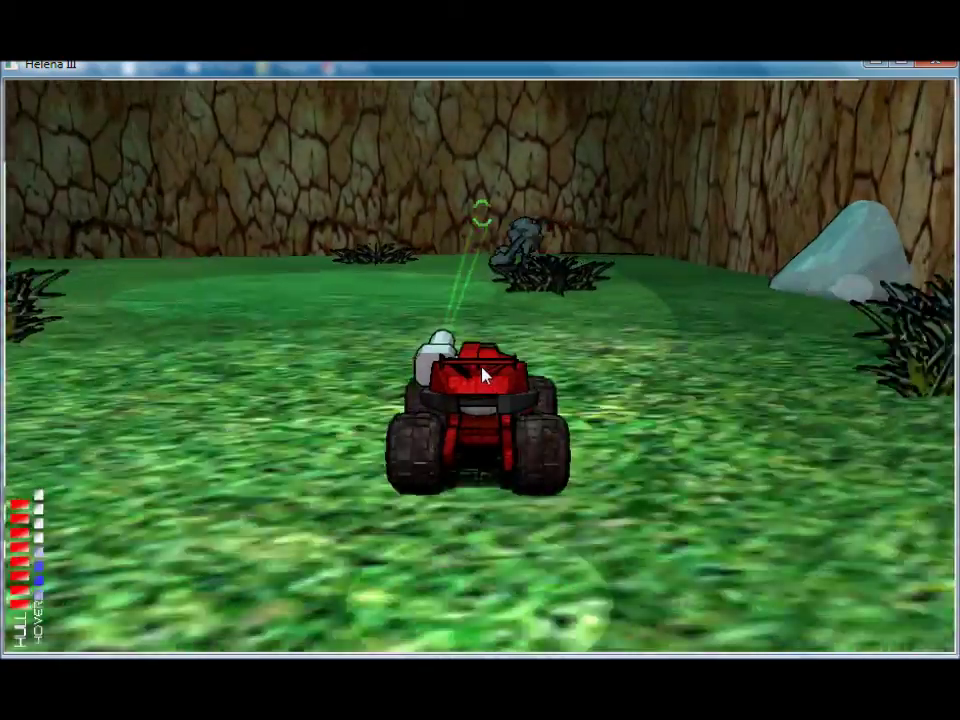
pyautogui.click(481, 375)
pyautogui.press('w')
pyautogui.press('d')
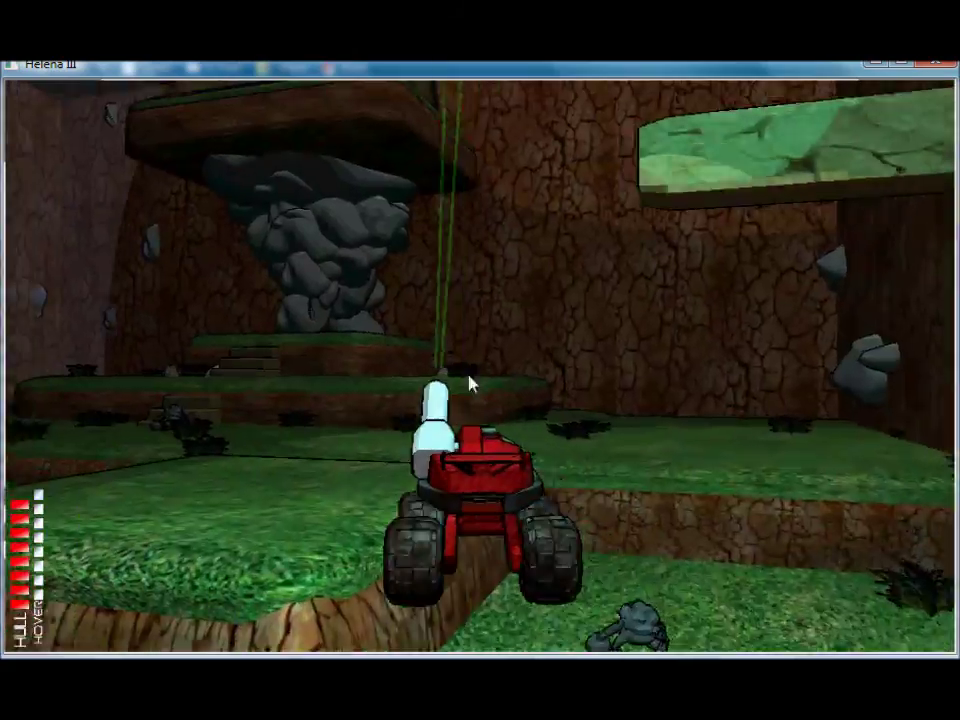
pyautogui.press('Up')
pyautogui.press('Left')
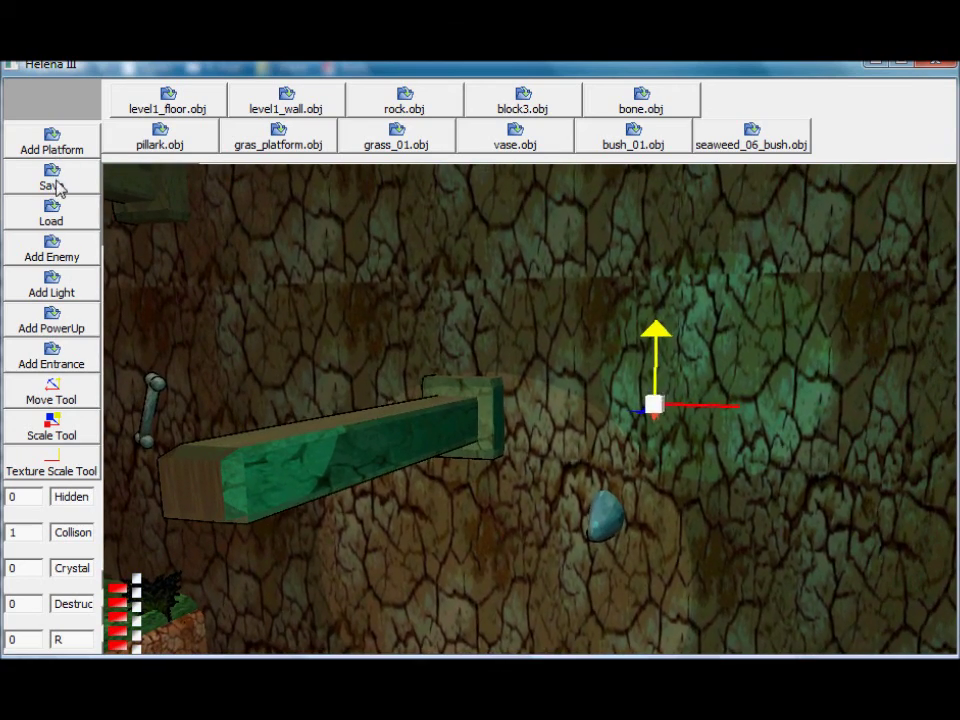
# Save the edited level as a file in the Levels folder
pyautogui.click(59, 188)
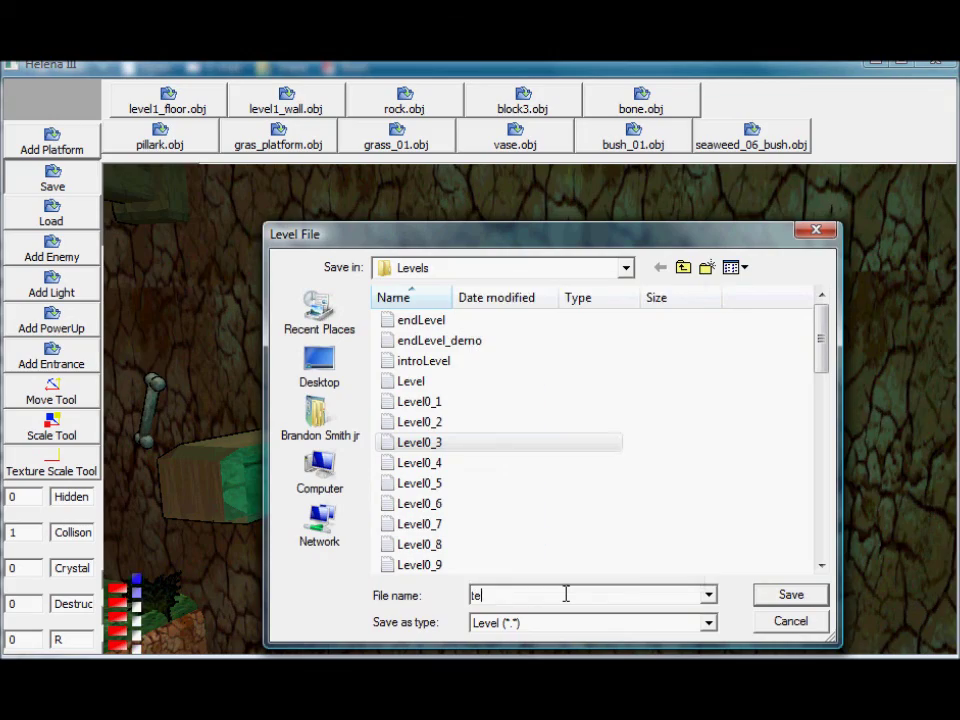
pyautogui.press('Return')
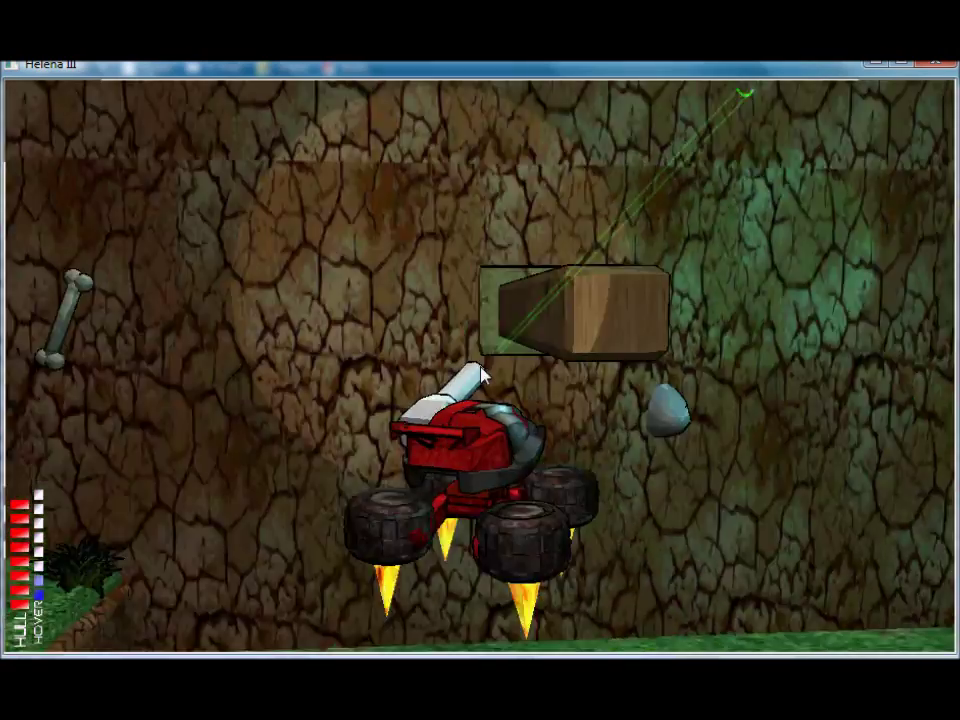
# Test the level in play mode, hovering up to the pillared stone platform and firing at its rock creature
pyautogui.press('space')
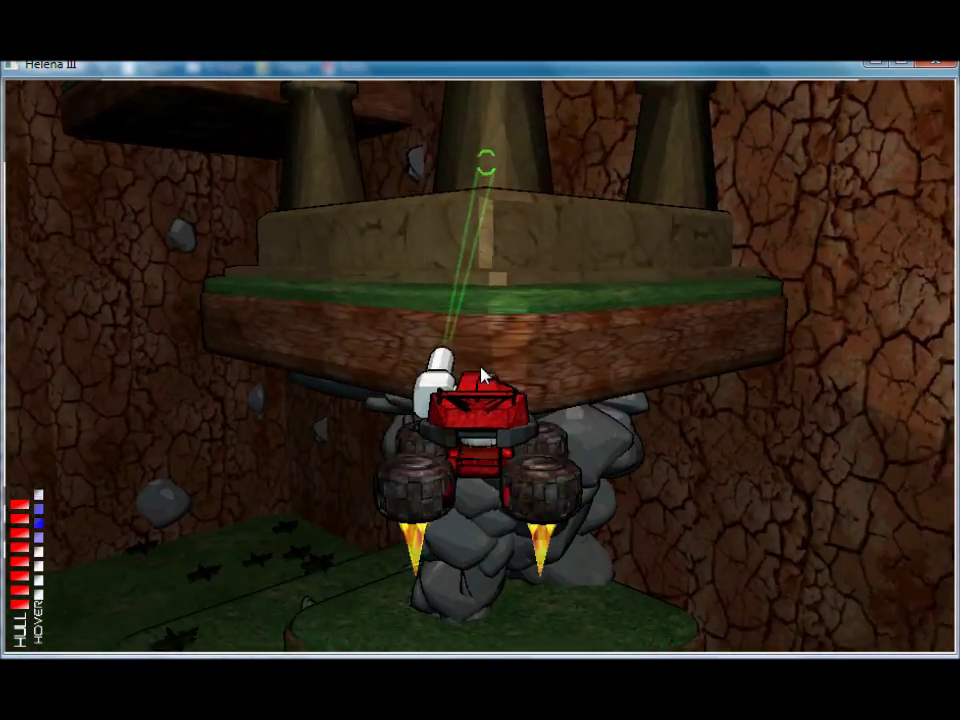
pyautogui.press('space')
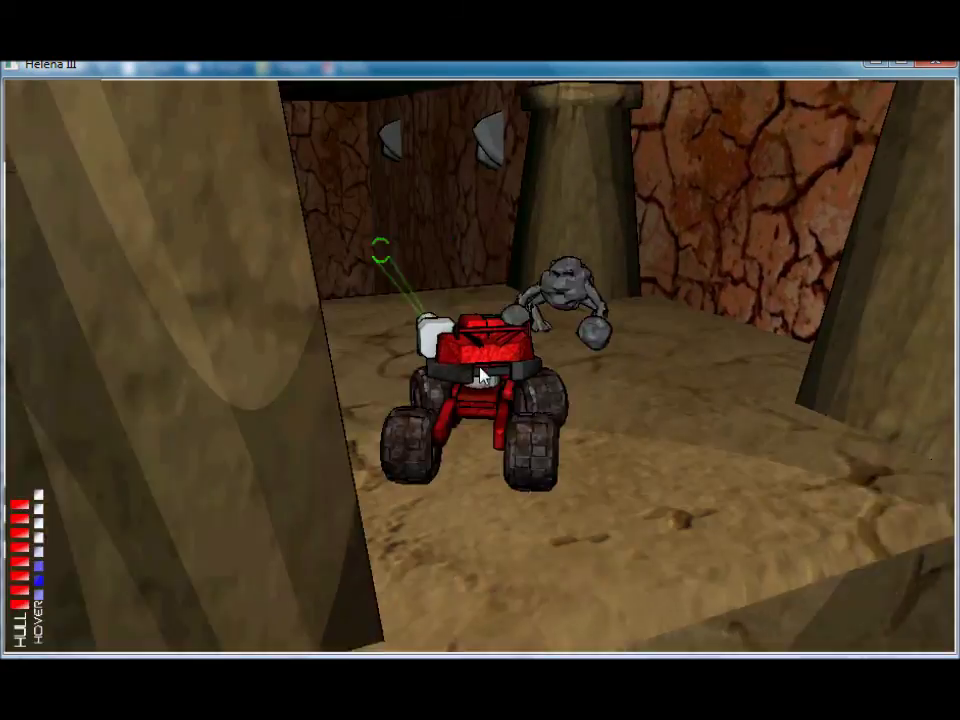
pyautogui.click(481, 375)
pyautogui.click(481, 375)
pyautogui.press('w')
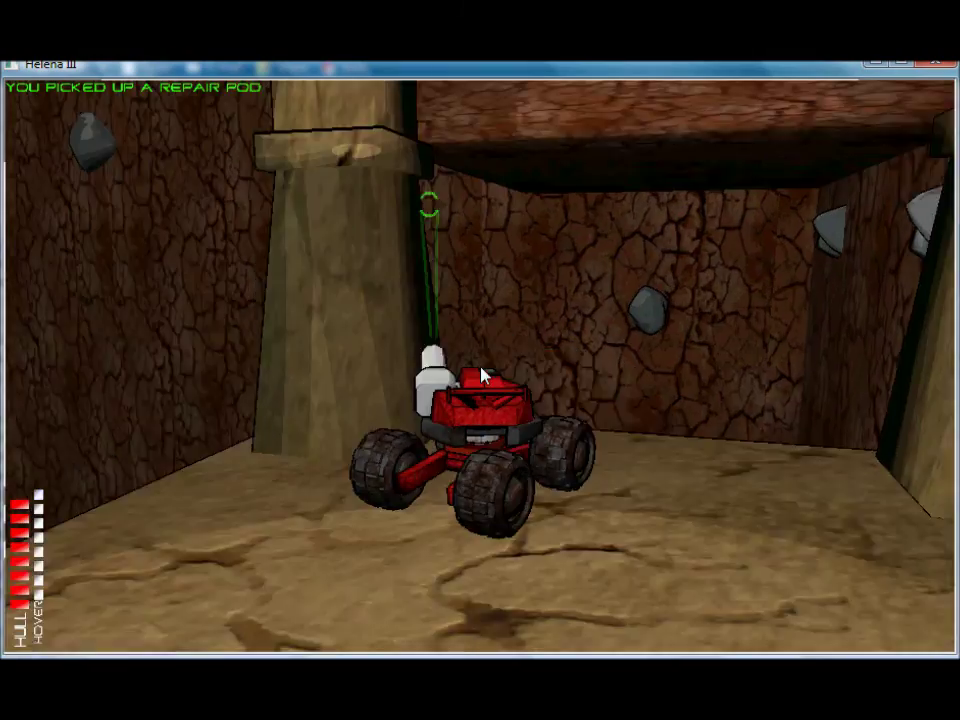
# Hover to the grass ledge, fire at the rock creatures and robot there, and collect the dropped repair pods
pyautogui.press('space')
pyautogui.press('w')
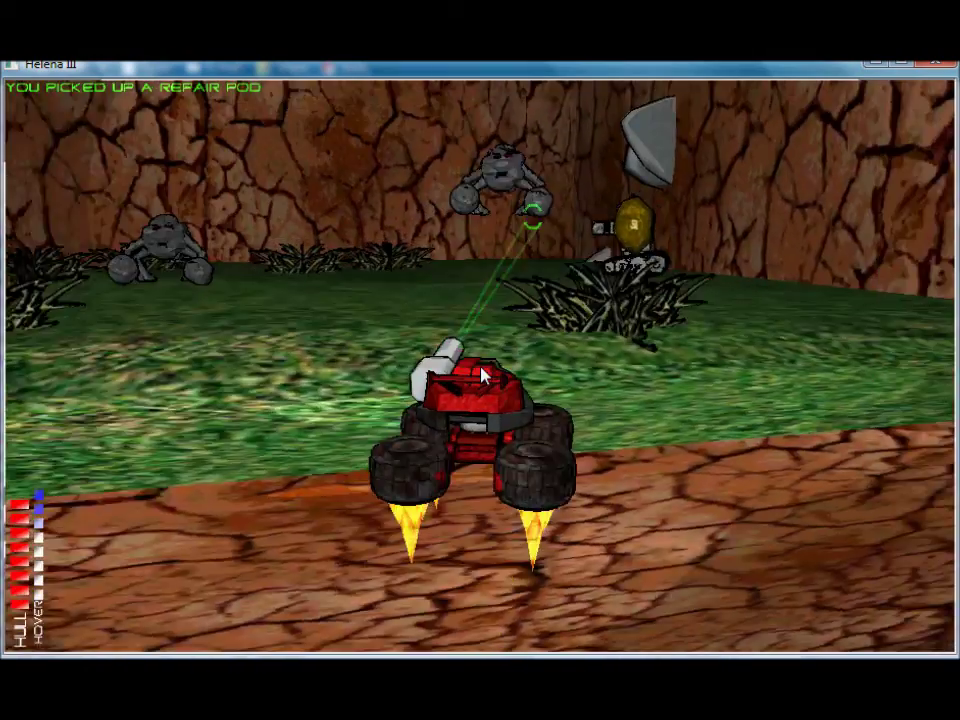
pyautogui.click(458, 380)
pyautogui.click(481, 375)
pyautogui.click(481, 375)
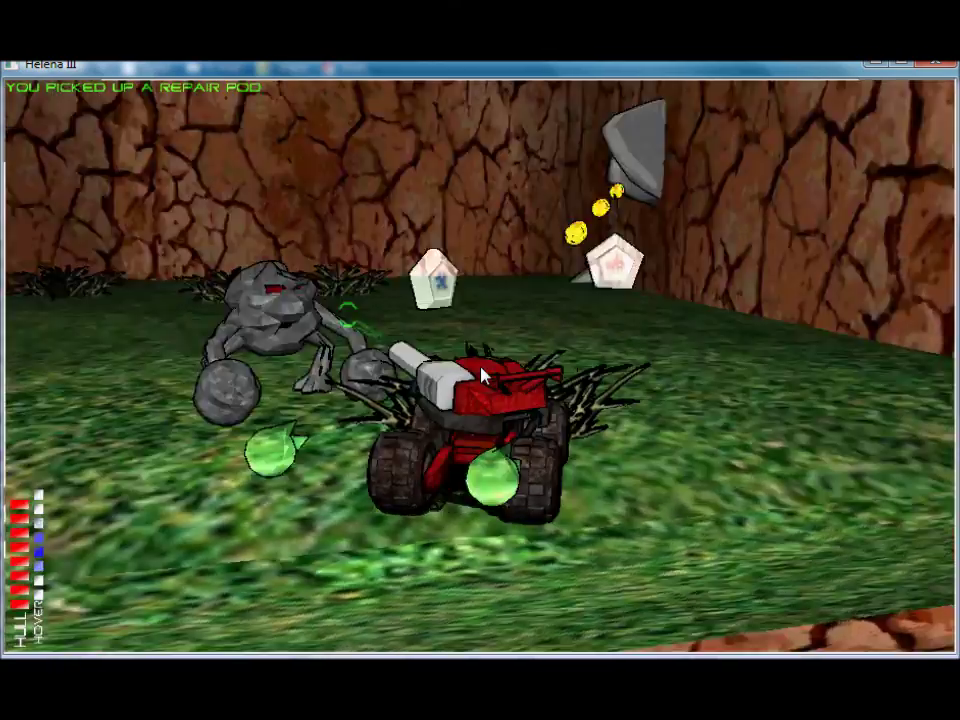
pyautogui.click(481, 375)
pyautogui.press('w')
pyautogui.press('w')
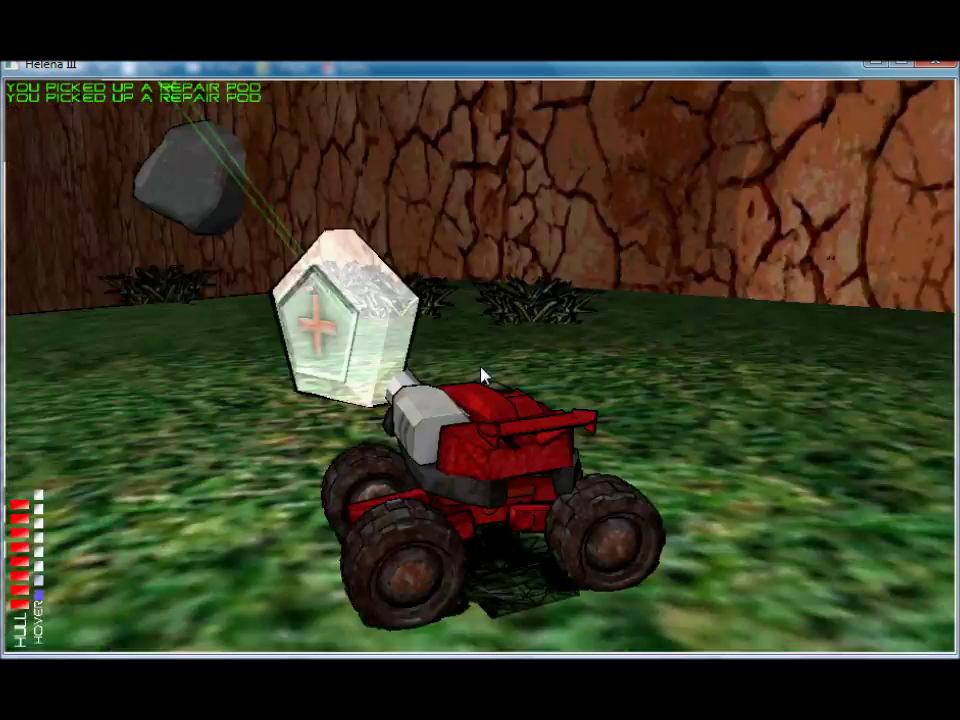
pyautogui.press('w')
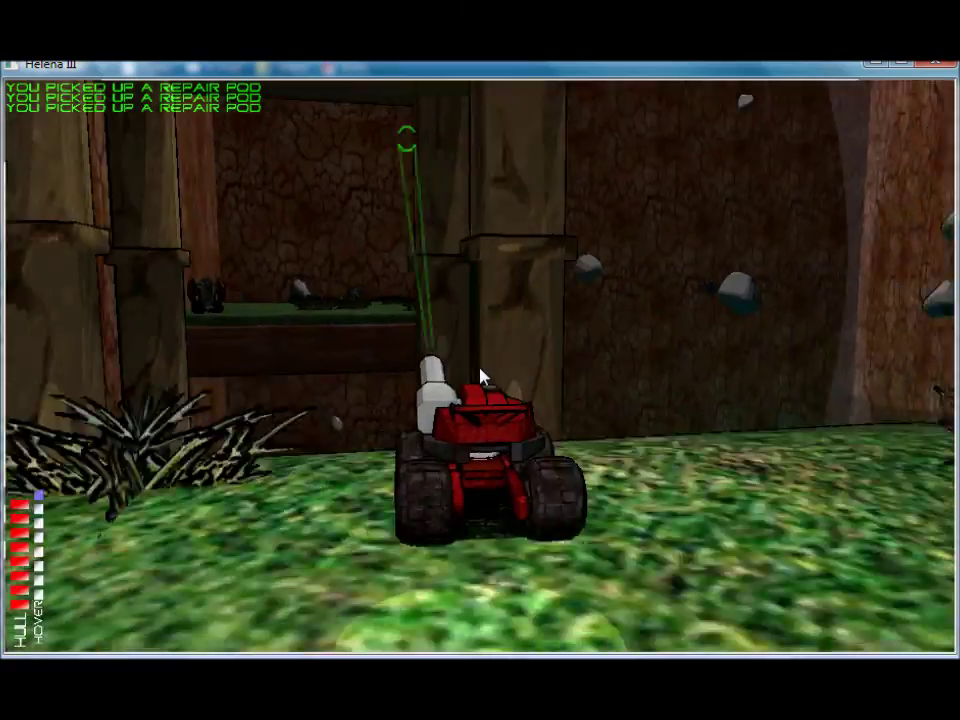
# Hover onto the stone roof above the pillars, firing at the robot standing on it
pyautogui.press('space')
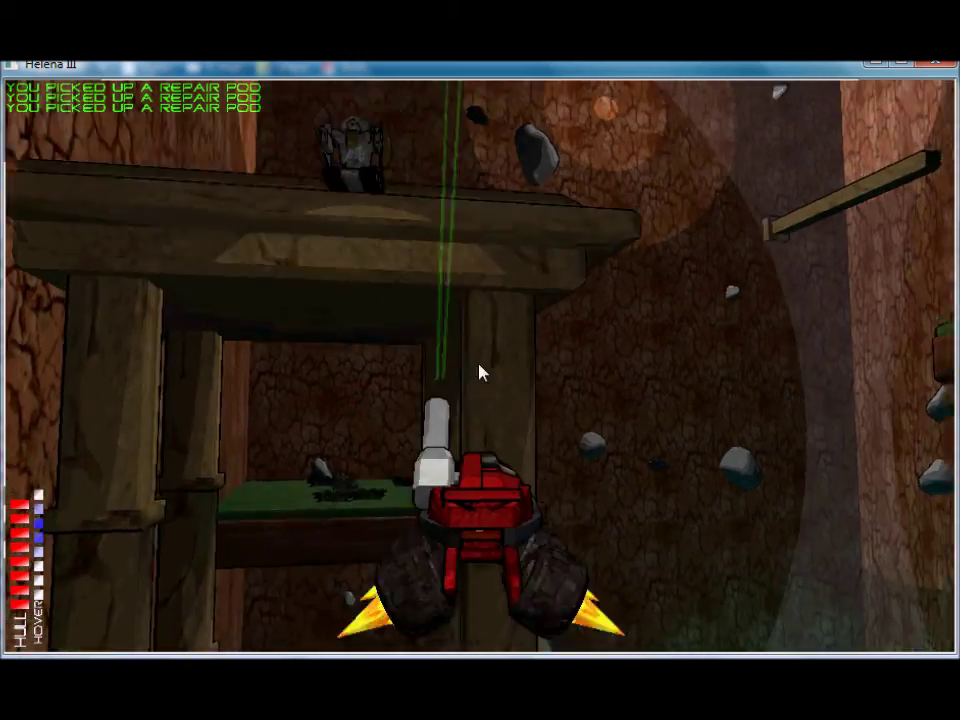
pyautogui.click(481, 375)
pyautogui.press('space')
pyautogui.press('w')
pyautogui.click(481, 375)
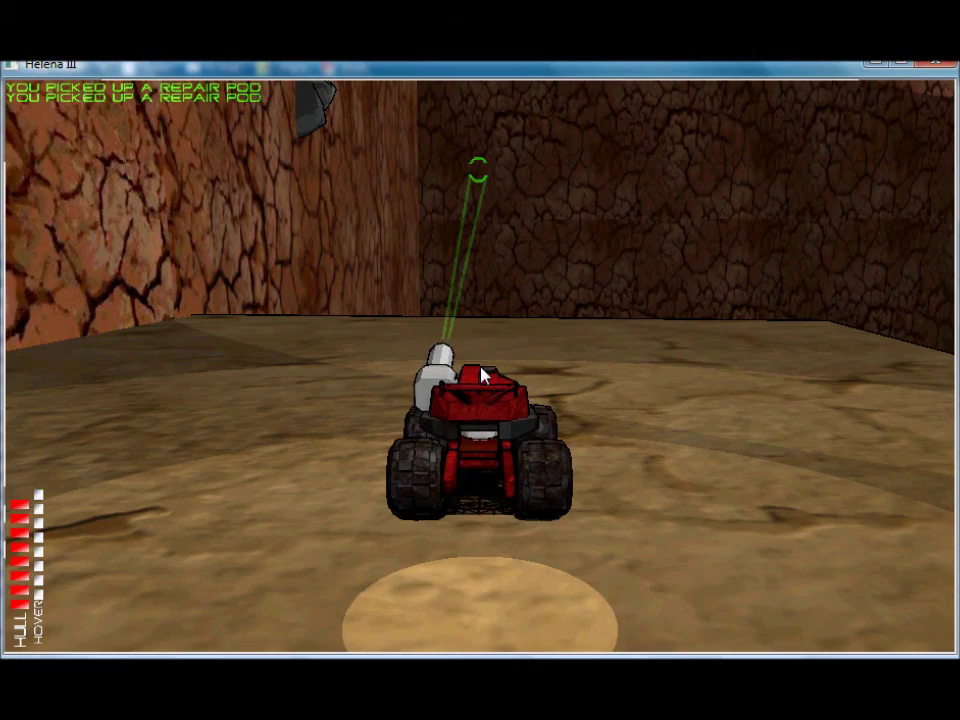
# Hover from the stone roof to the floating pillared platform, firing at the rock creature, and drive across its floor
pyautogui.press('w')
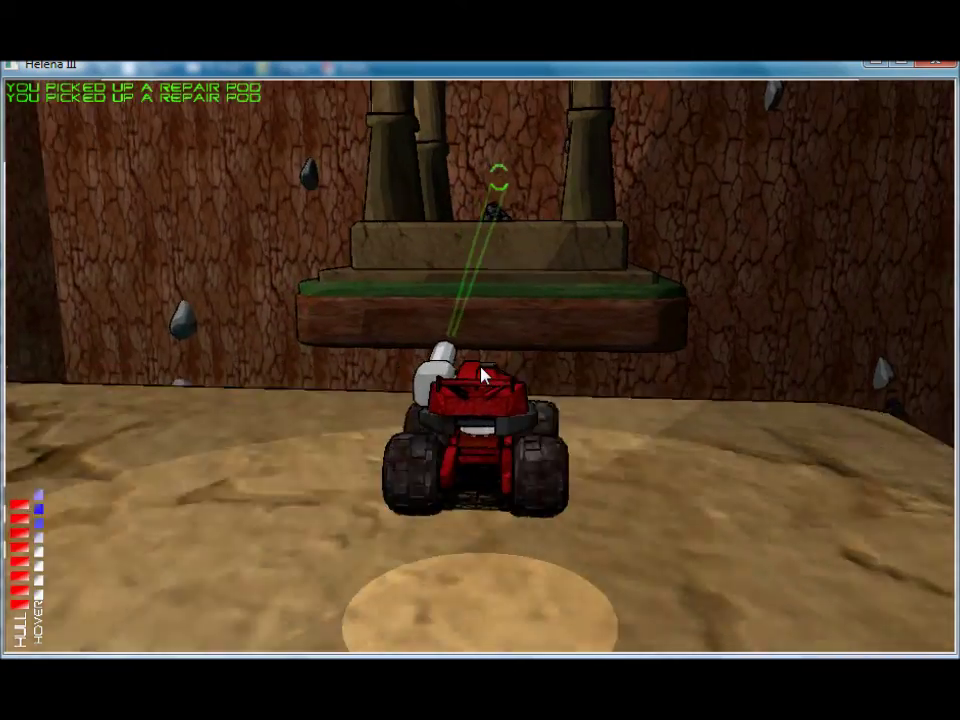
pyautogui.press('space')
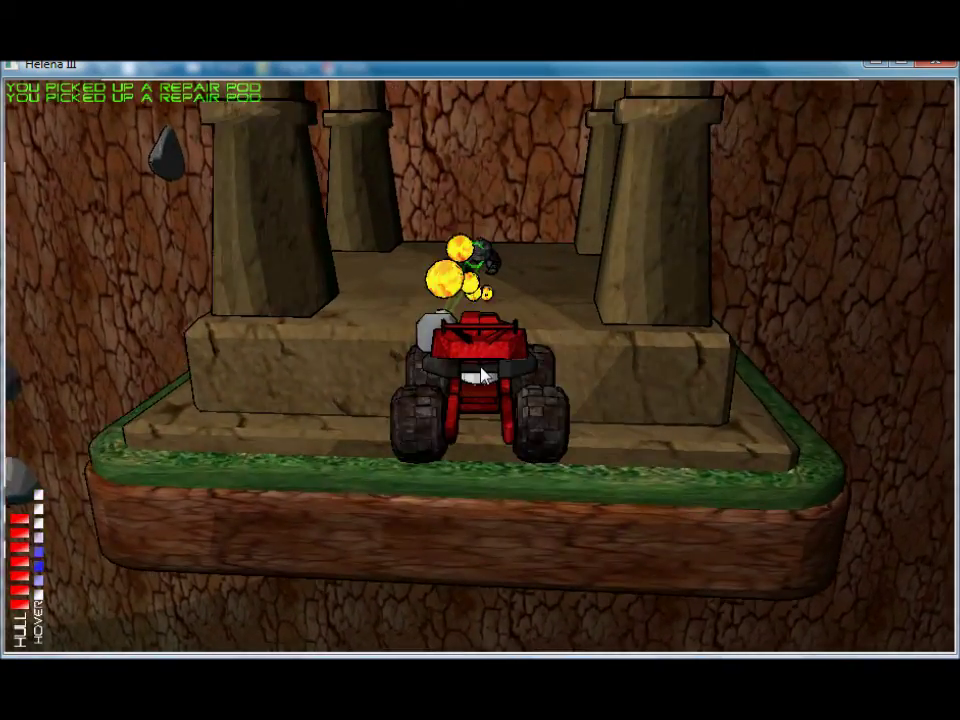
pyautogui.press('space')
pyautogui.press('Up')
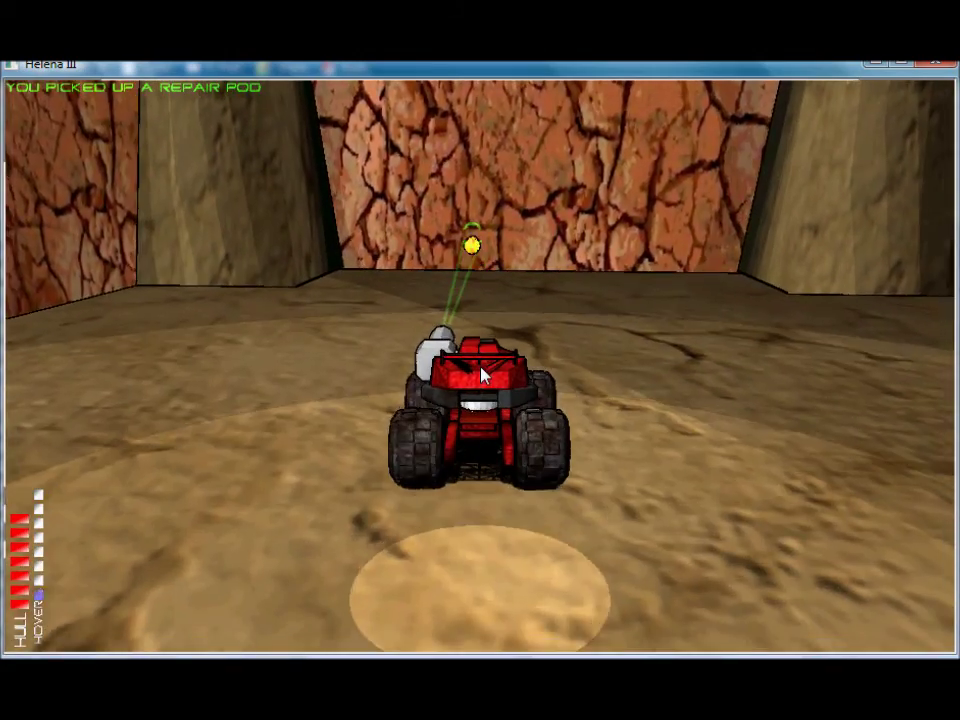
pyautogui.press('Left')
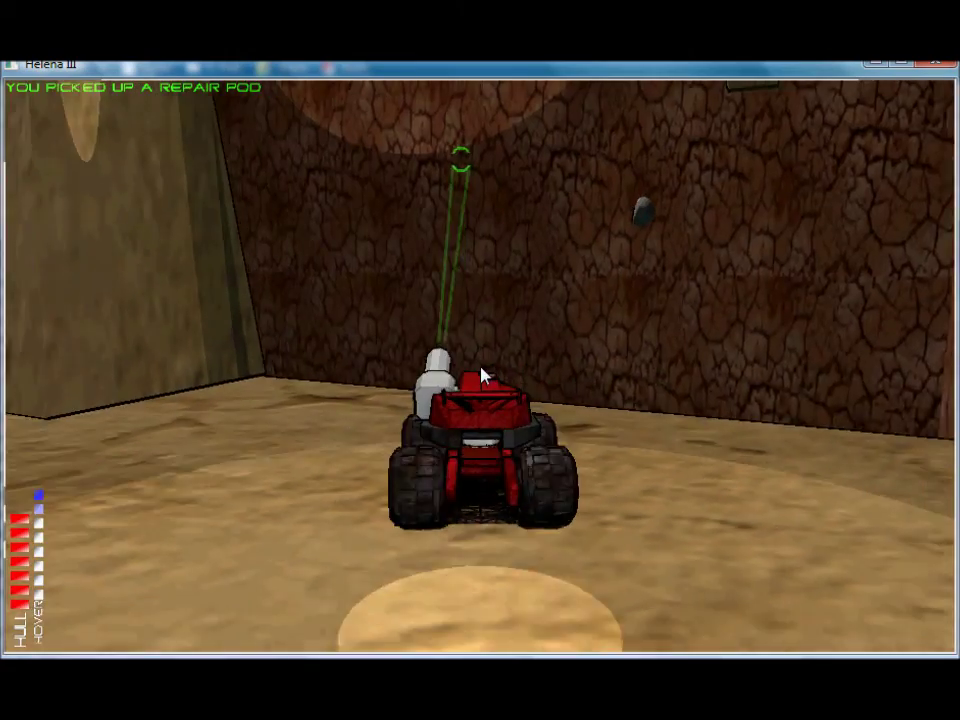